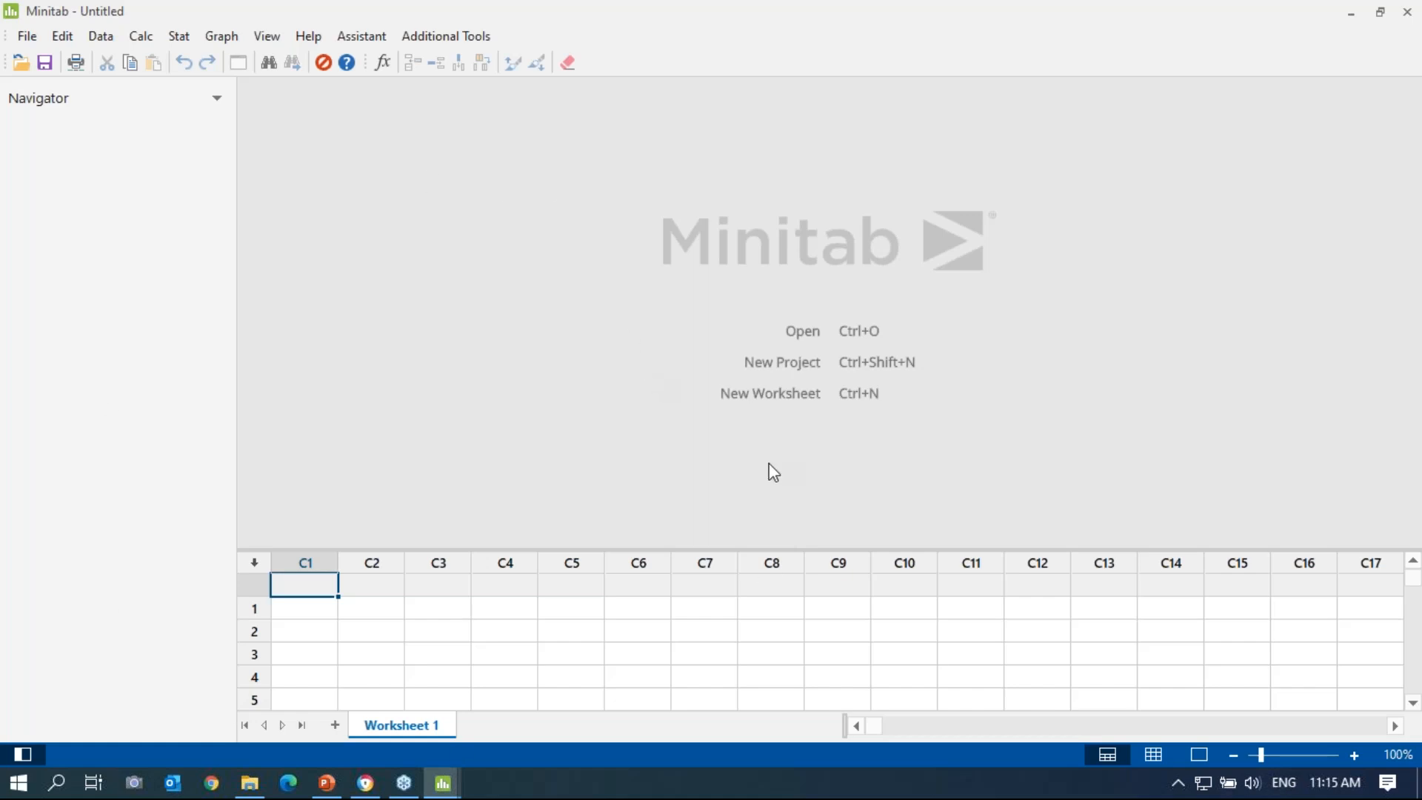
Step: Zoom the worksheet in to 110%
click(615, 588)
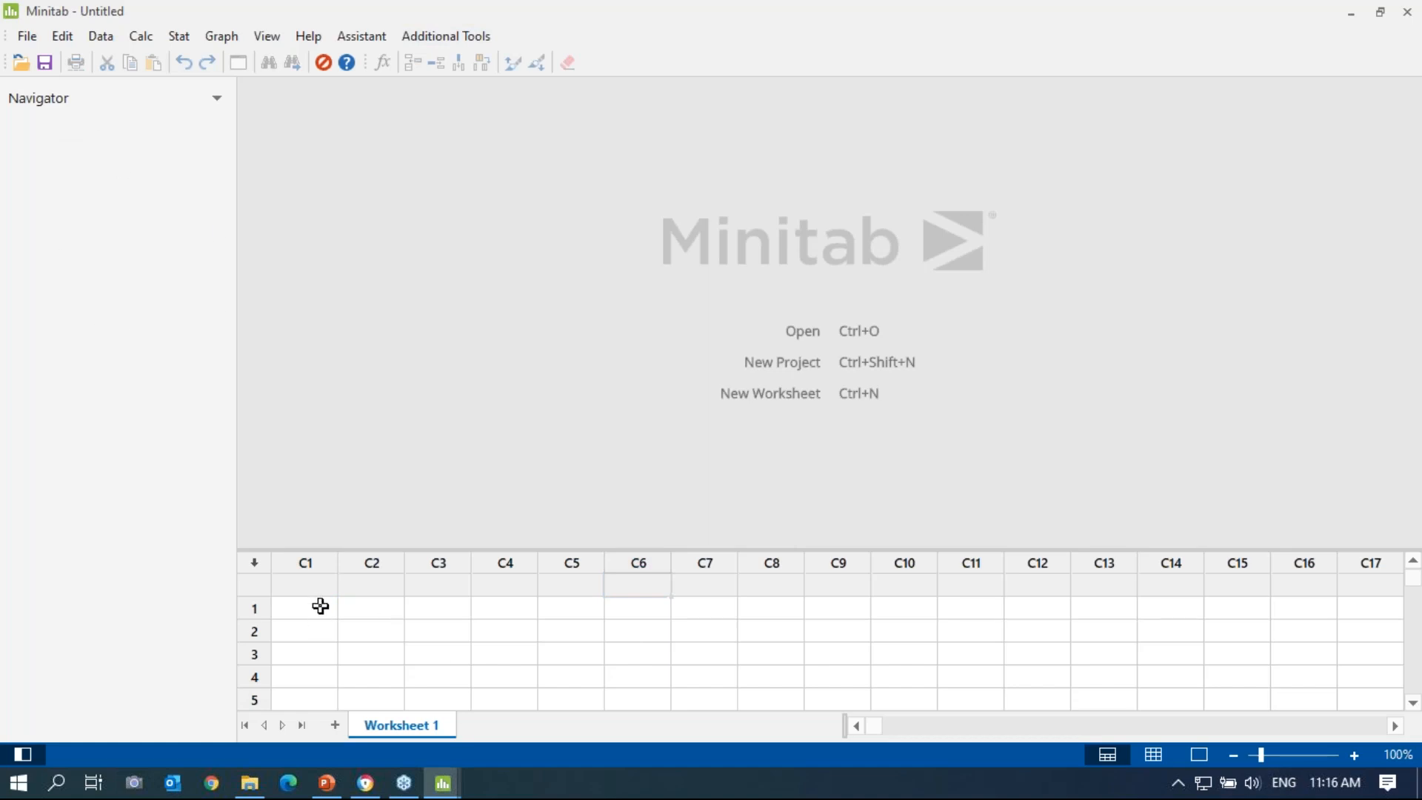
click(401, 599)
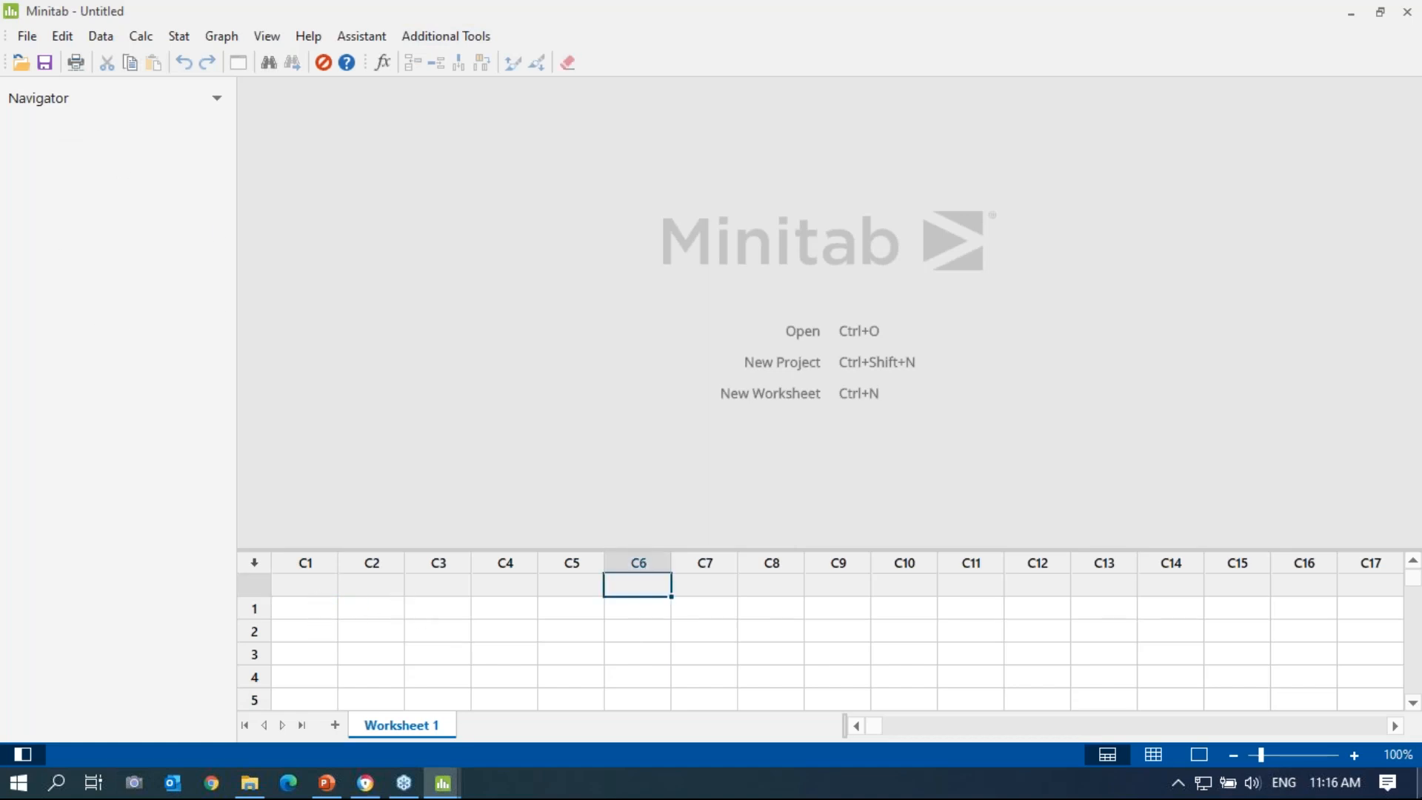
click(1353, 755)
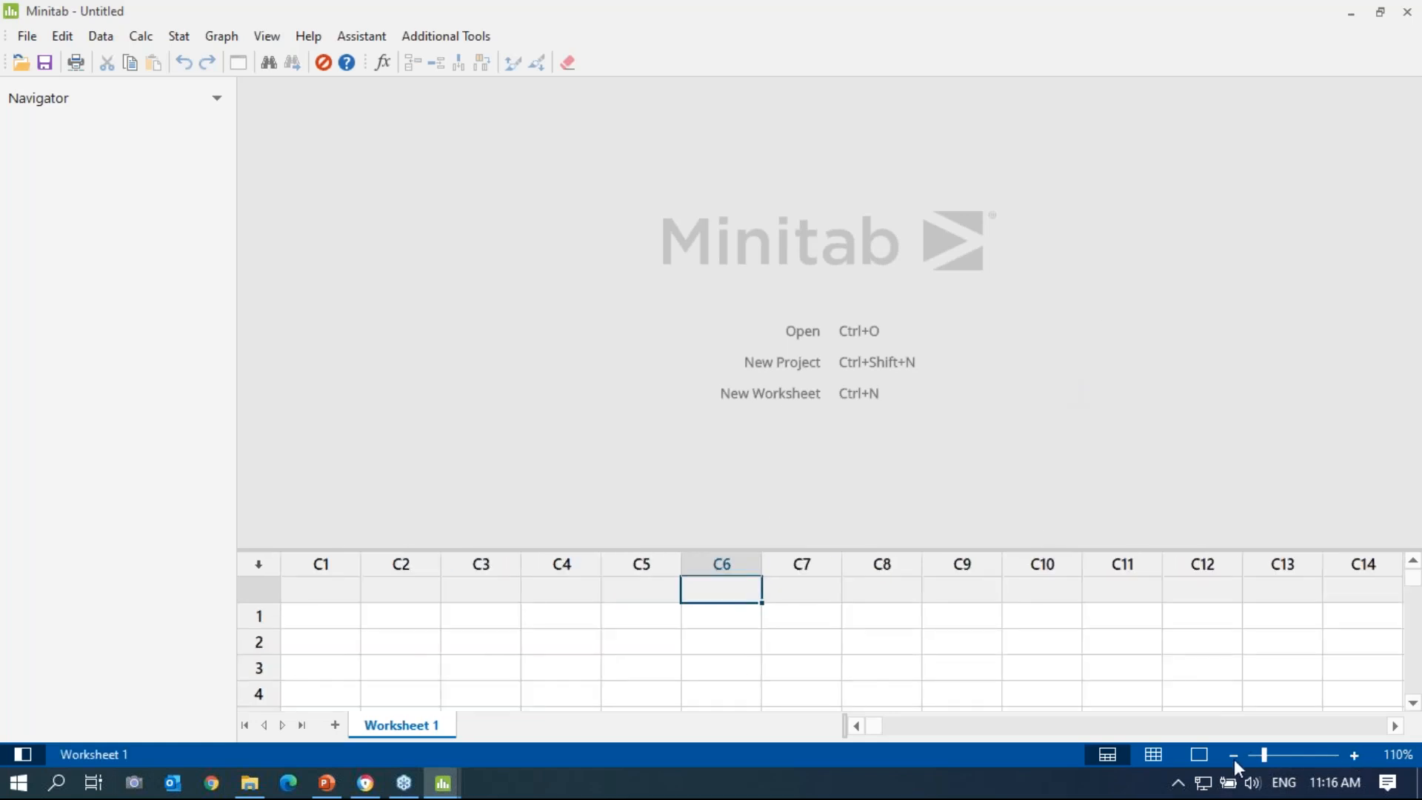
Step: Preview the data-only view and the layout without the Navigator, restoring the original layout after each
click(1153, 755)
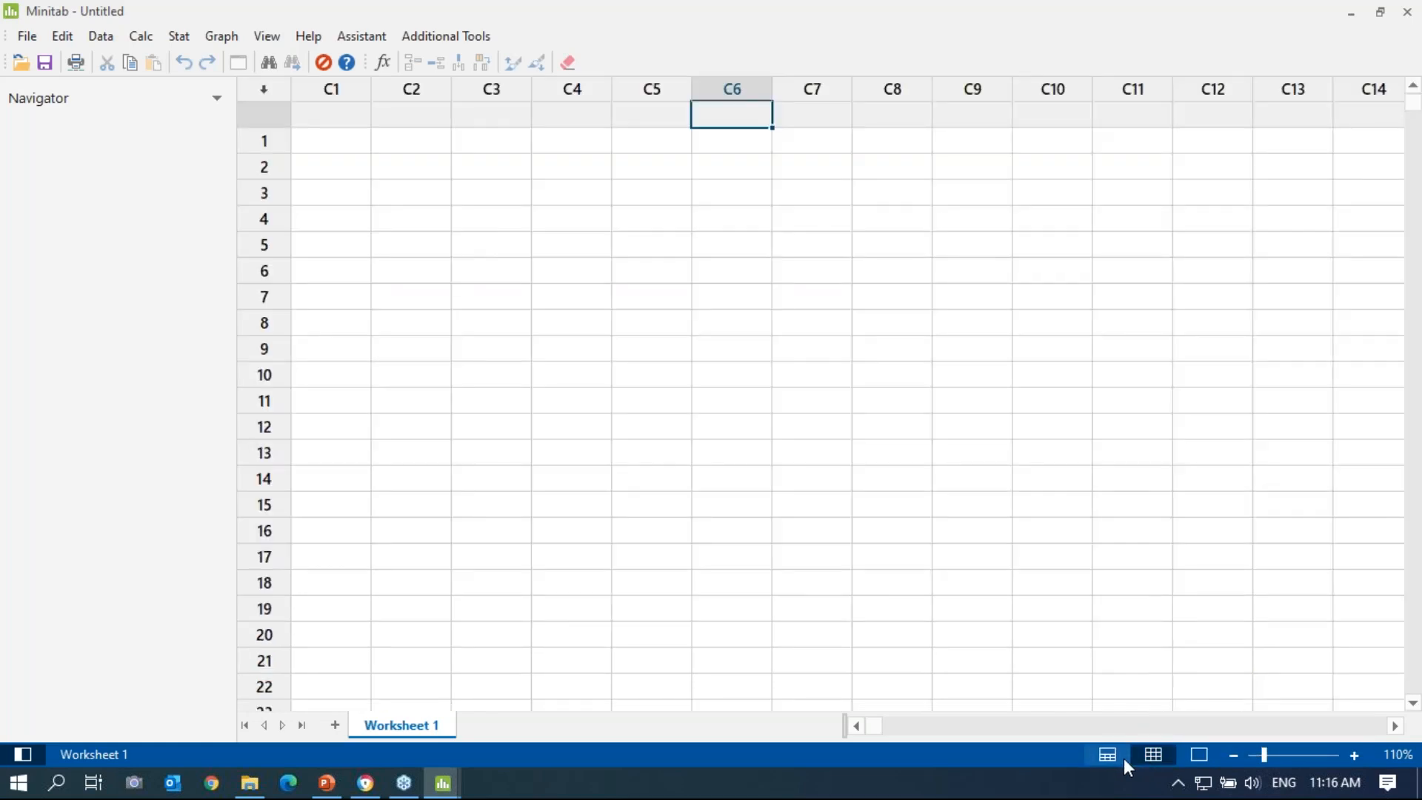
click(1109, 753)
click(25, 754)
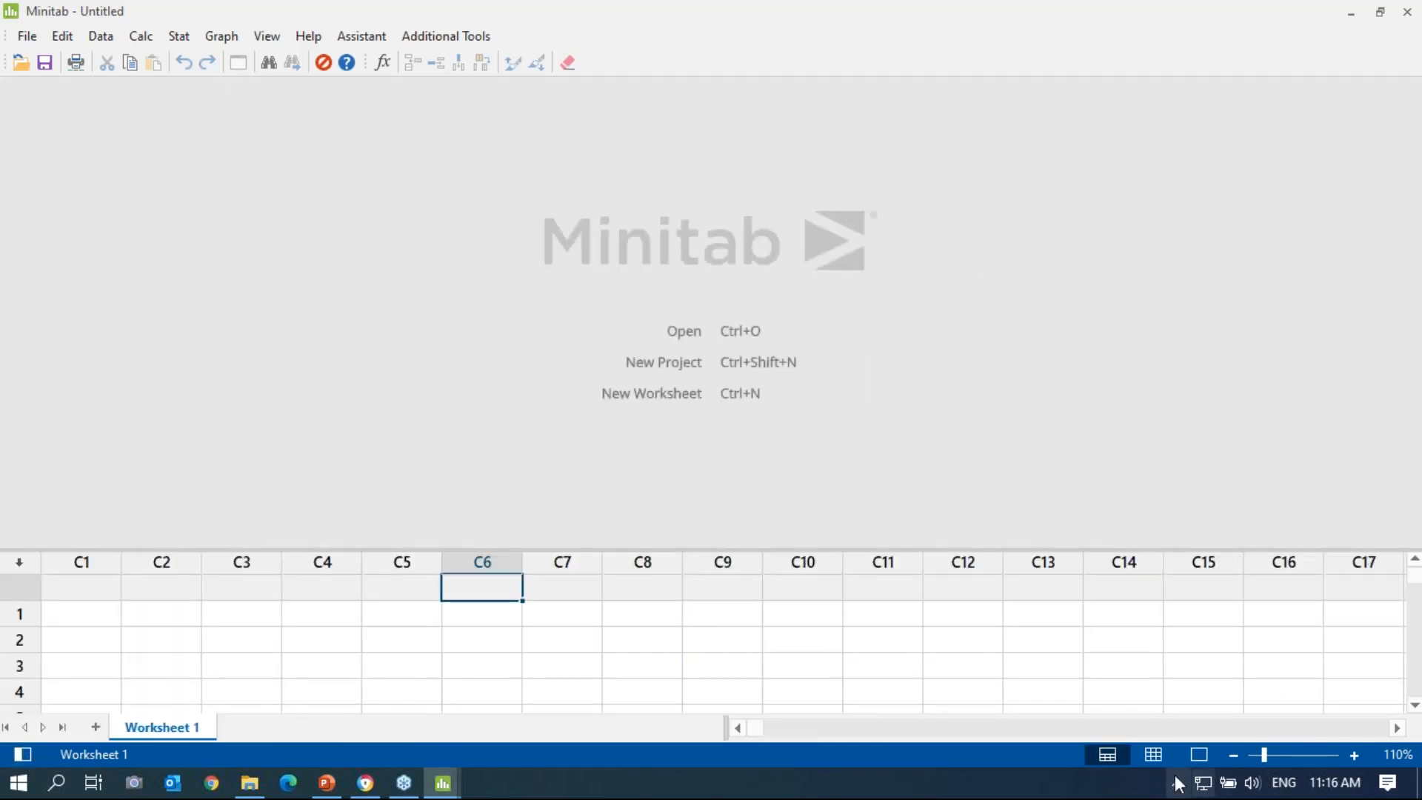
click(28, 754)
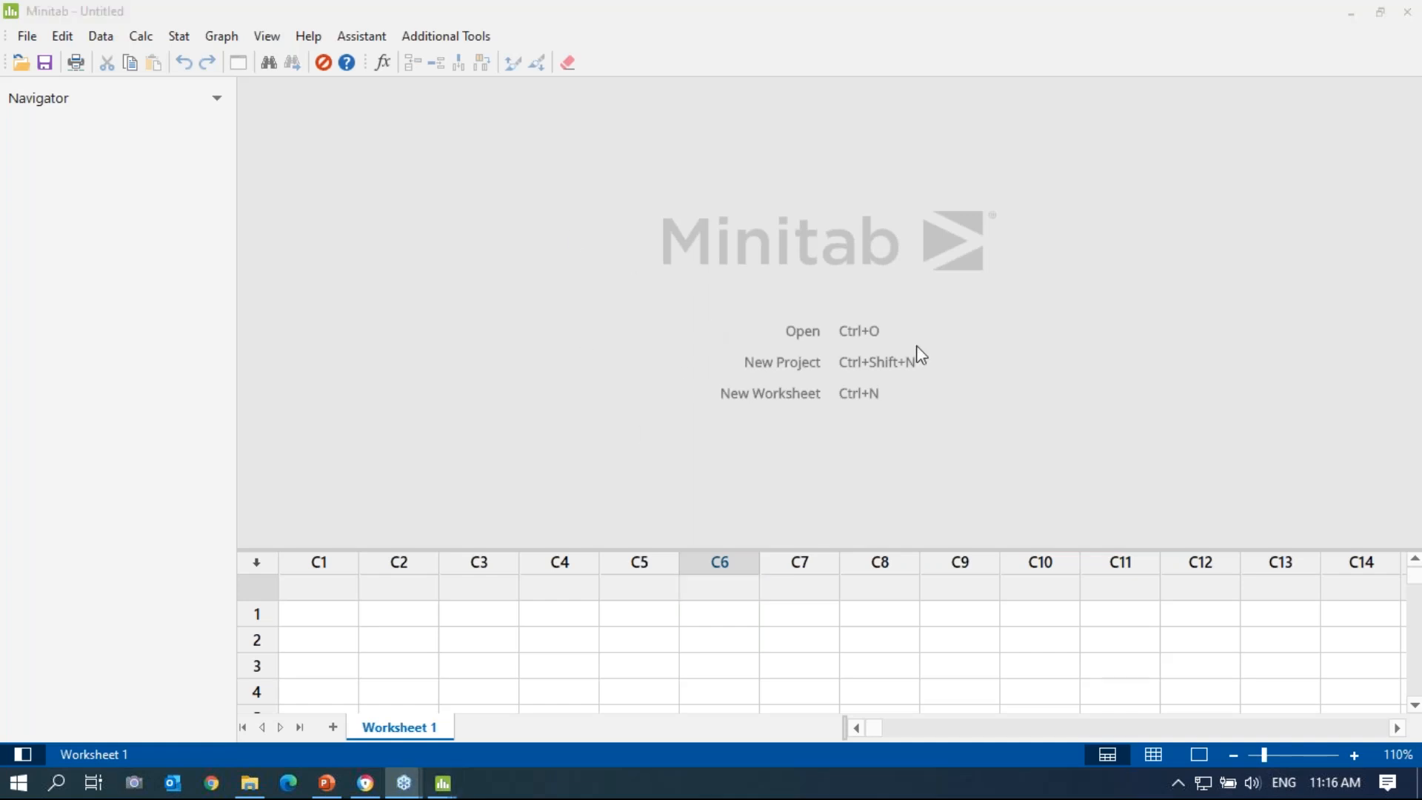
Step: Start creating a Gage R&R study worksheet with 10 parts and 3 operators
click(957, 340)
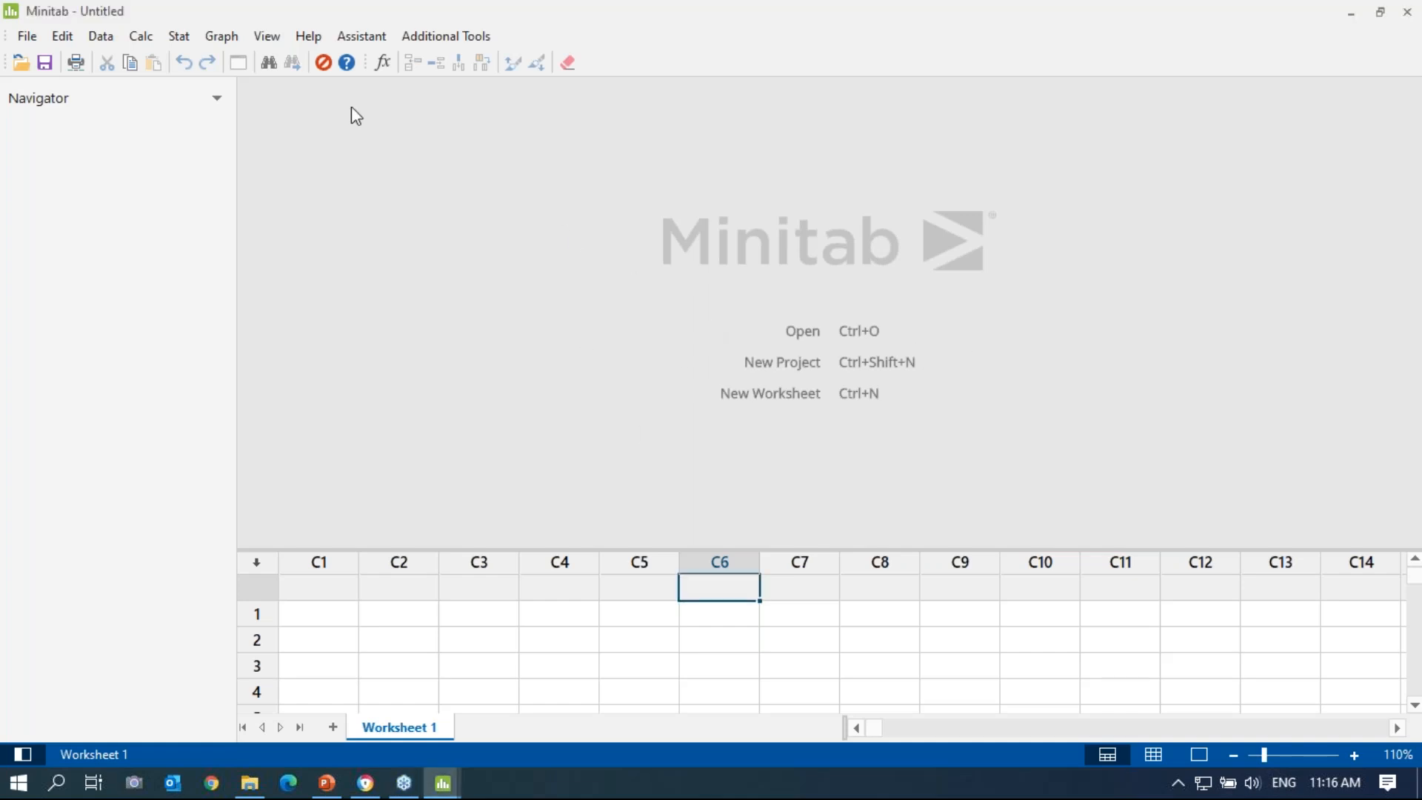
click(181, 43)
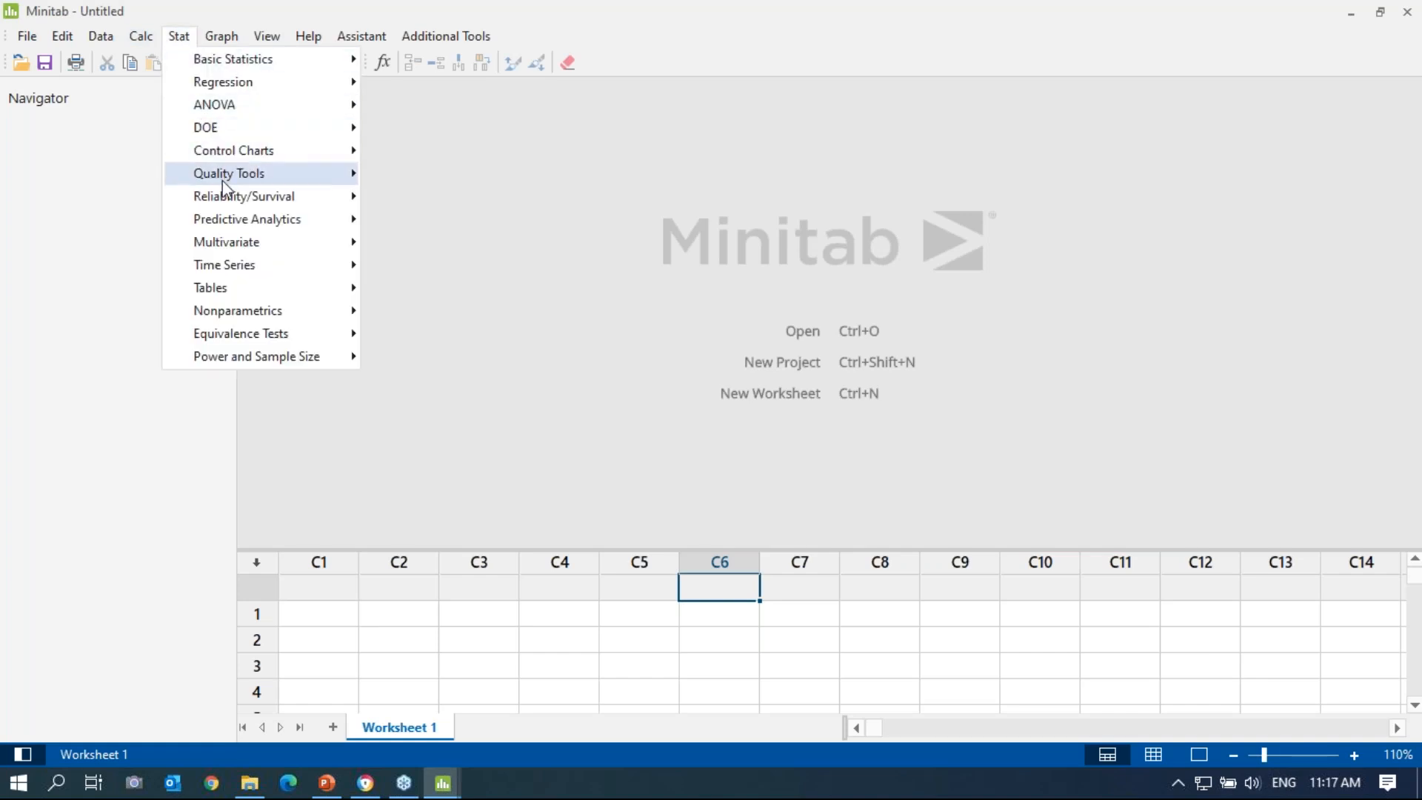
mouse_move(223, 183)
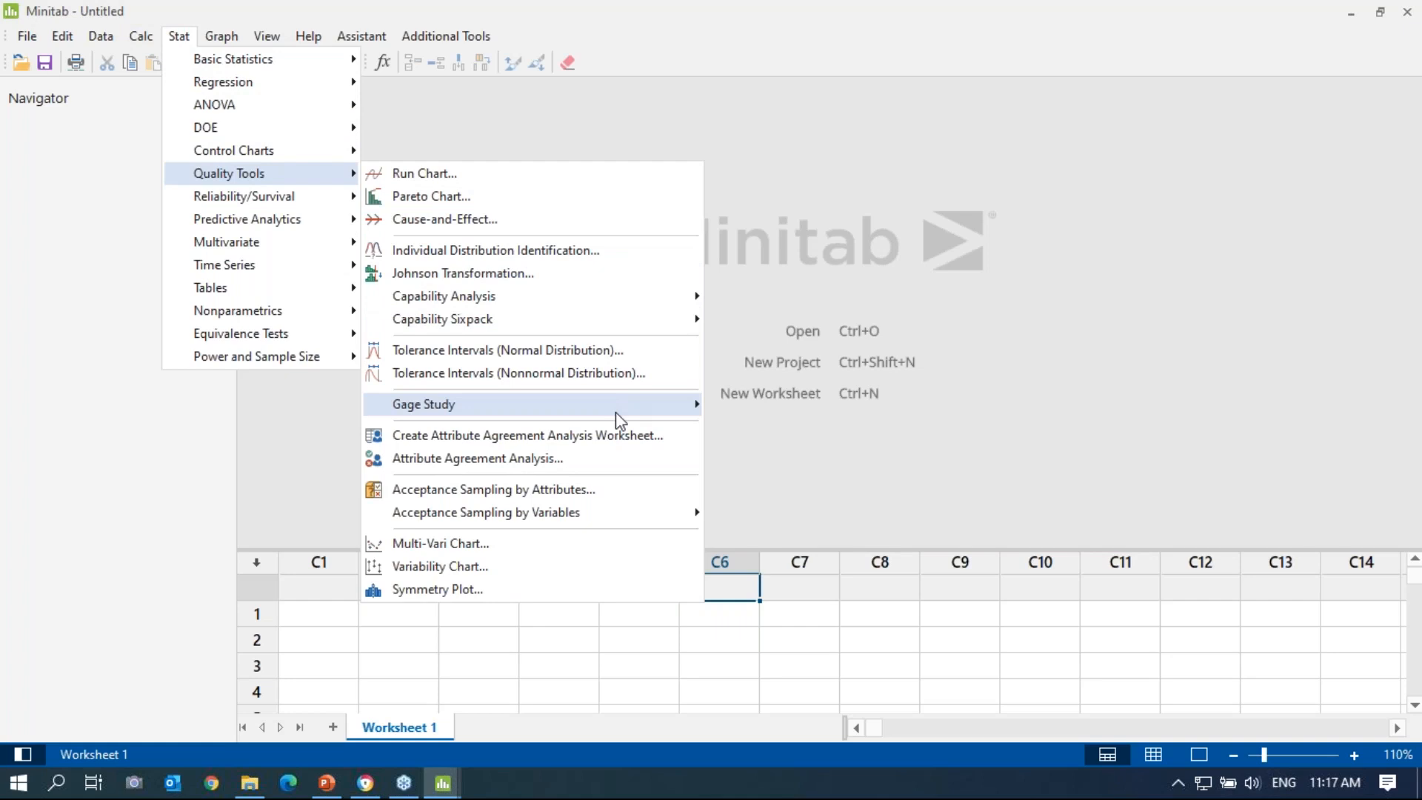
mouse_move(617, 414)
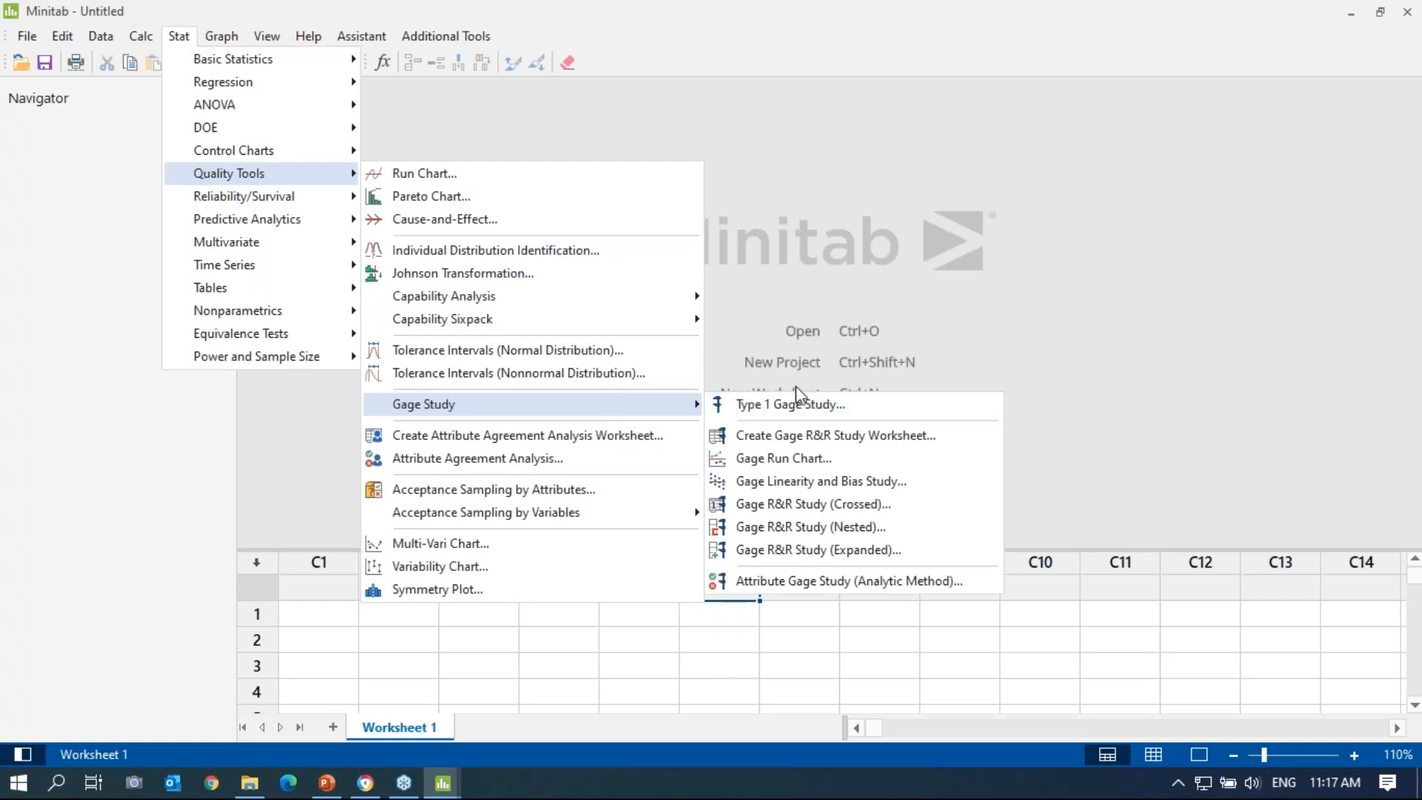
click(801, 443)
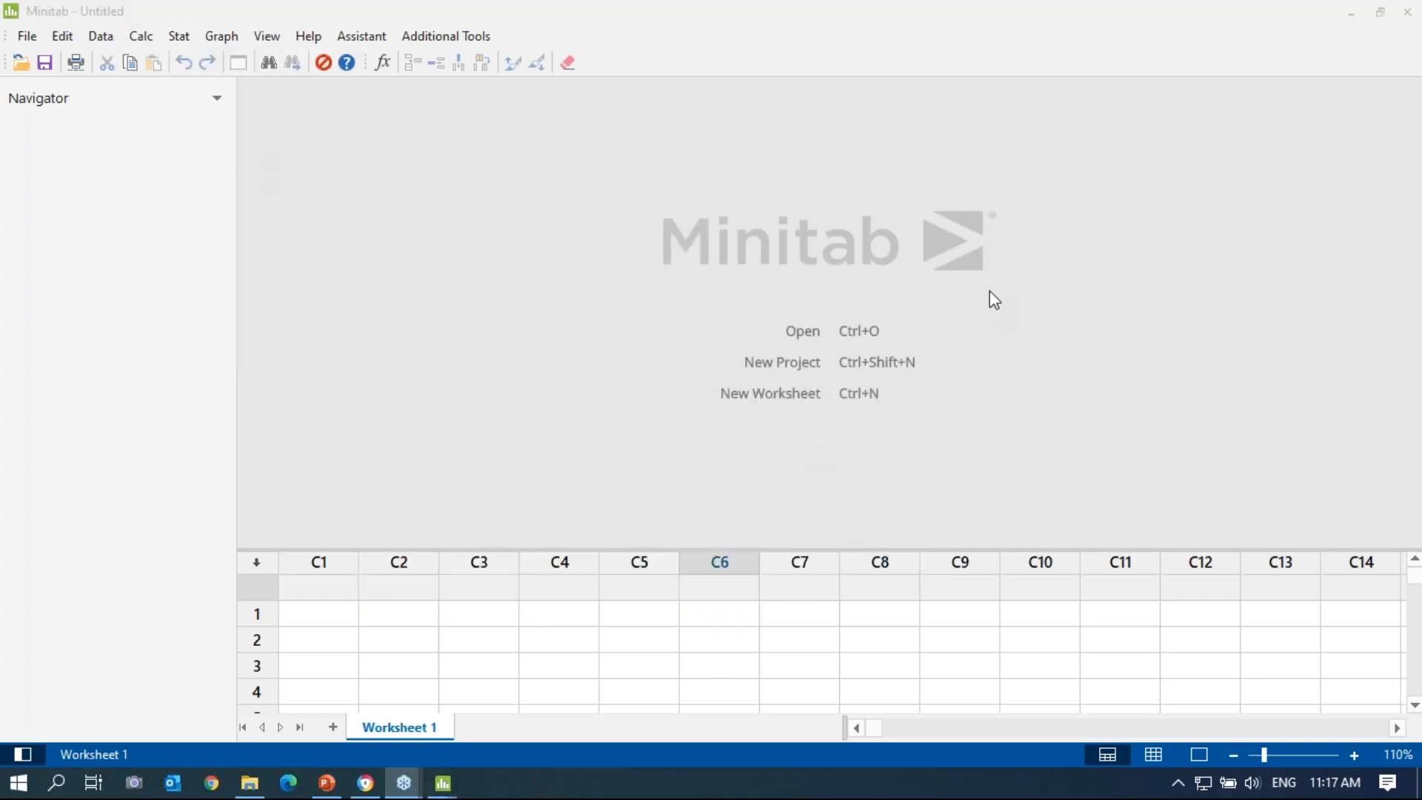
click(178, 38)
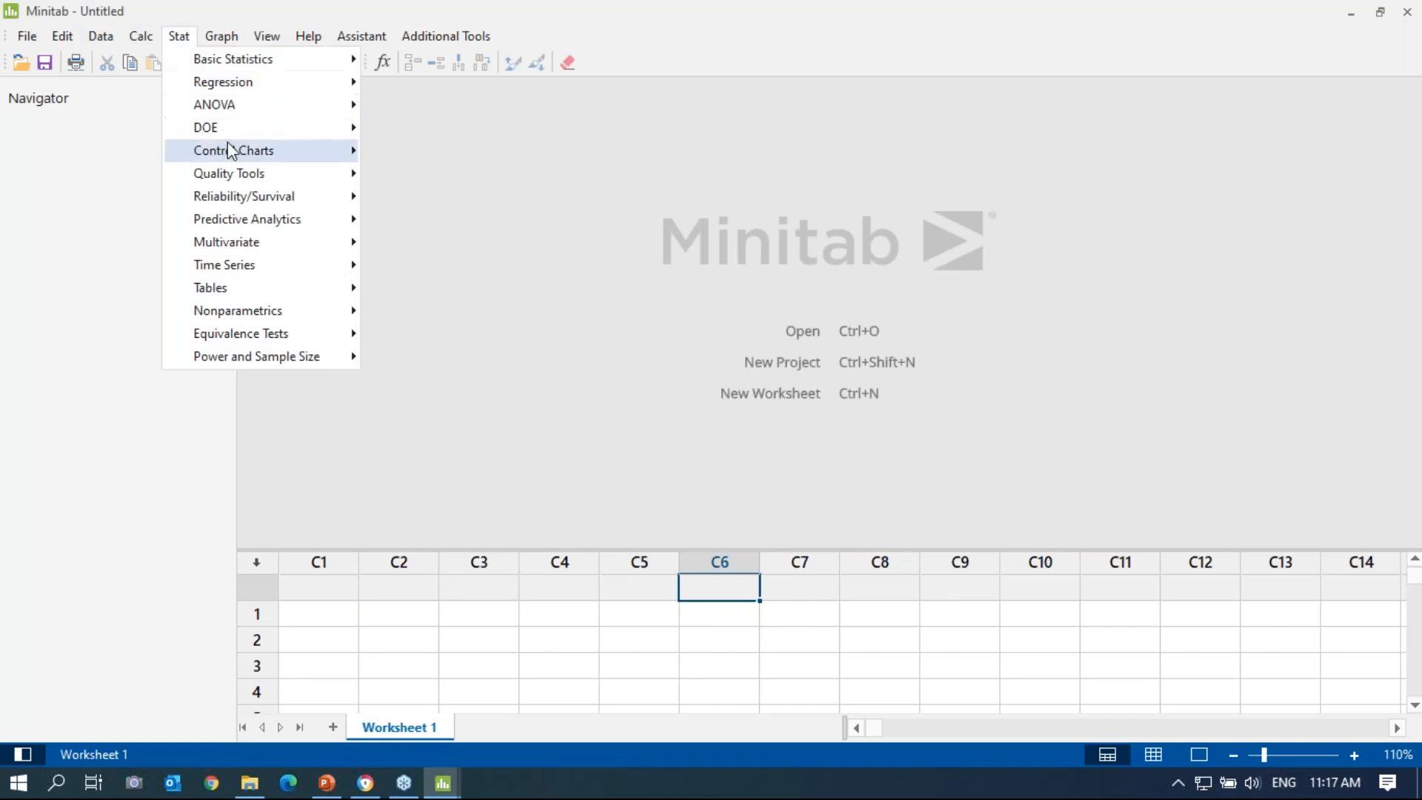
mouse_move(235, 172)
mouse_move(655, 408)
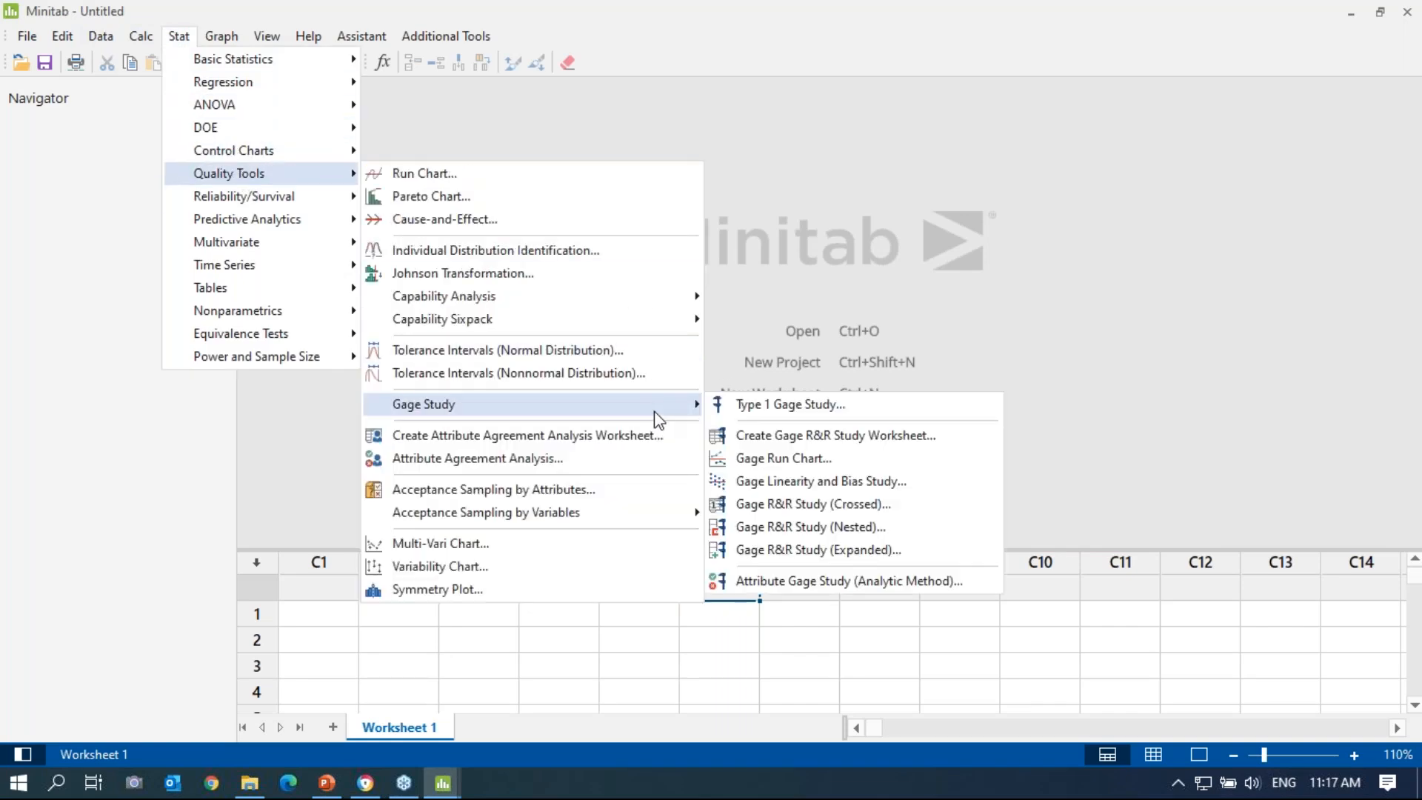
click(823, 440)
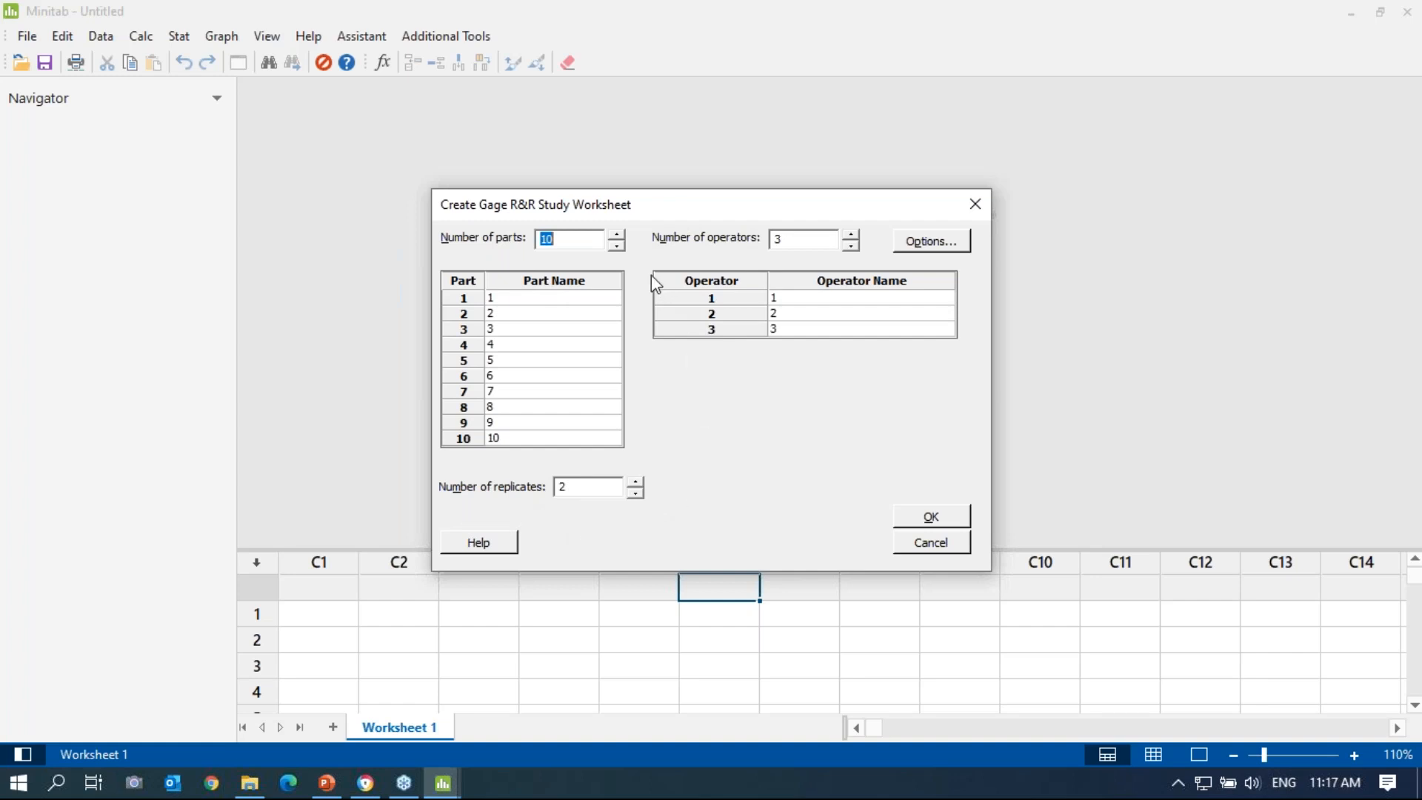
click(574, 237)
click(816, 236)
Step: Replace the default numbers of the three operators with the operators' names
click(797, 298)
key(BackSpace)
text(Hong)
click(806, 313)
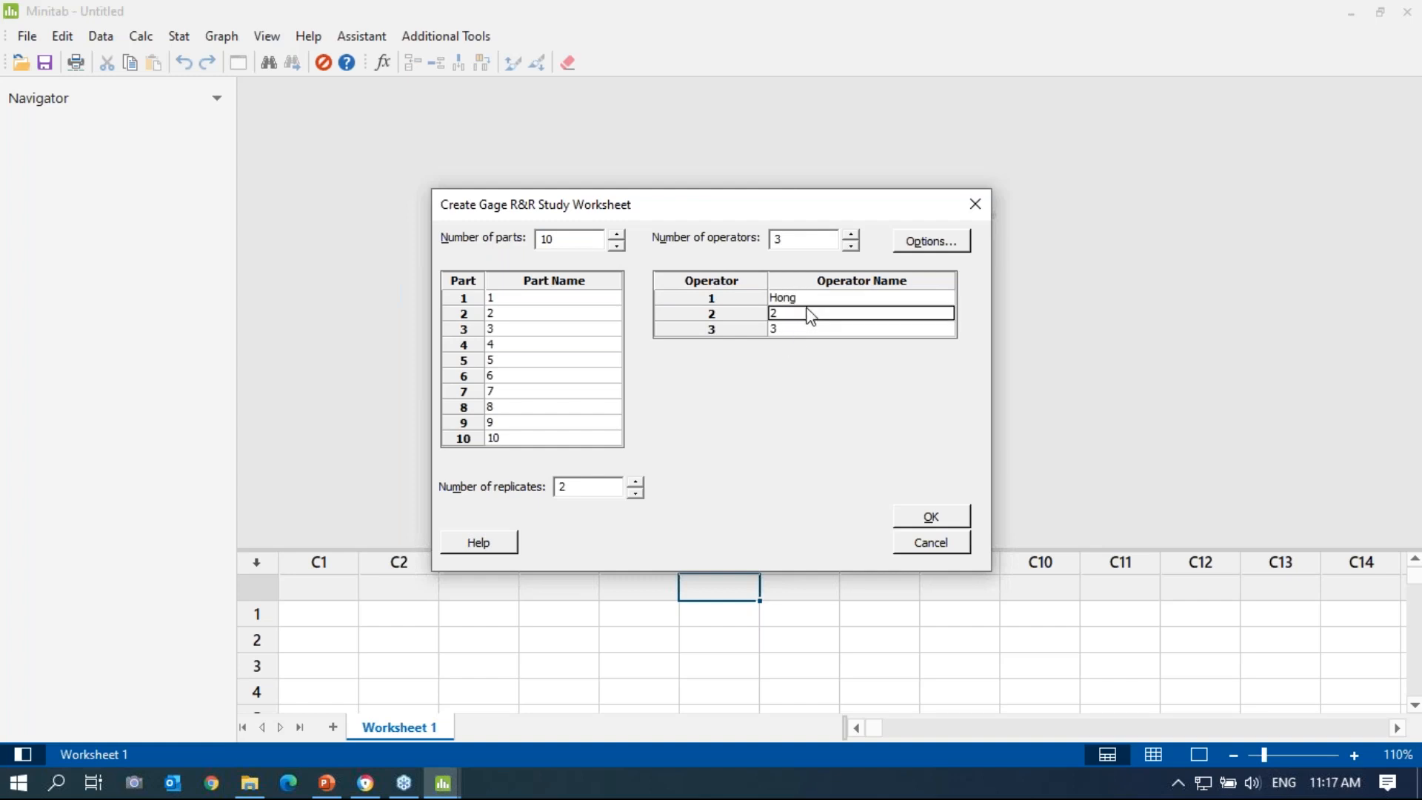
text(Ali)
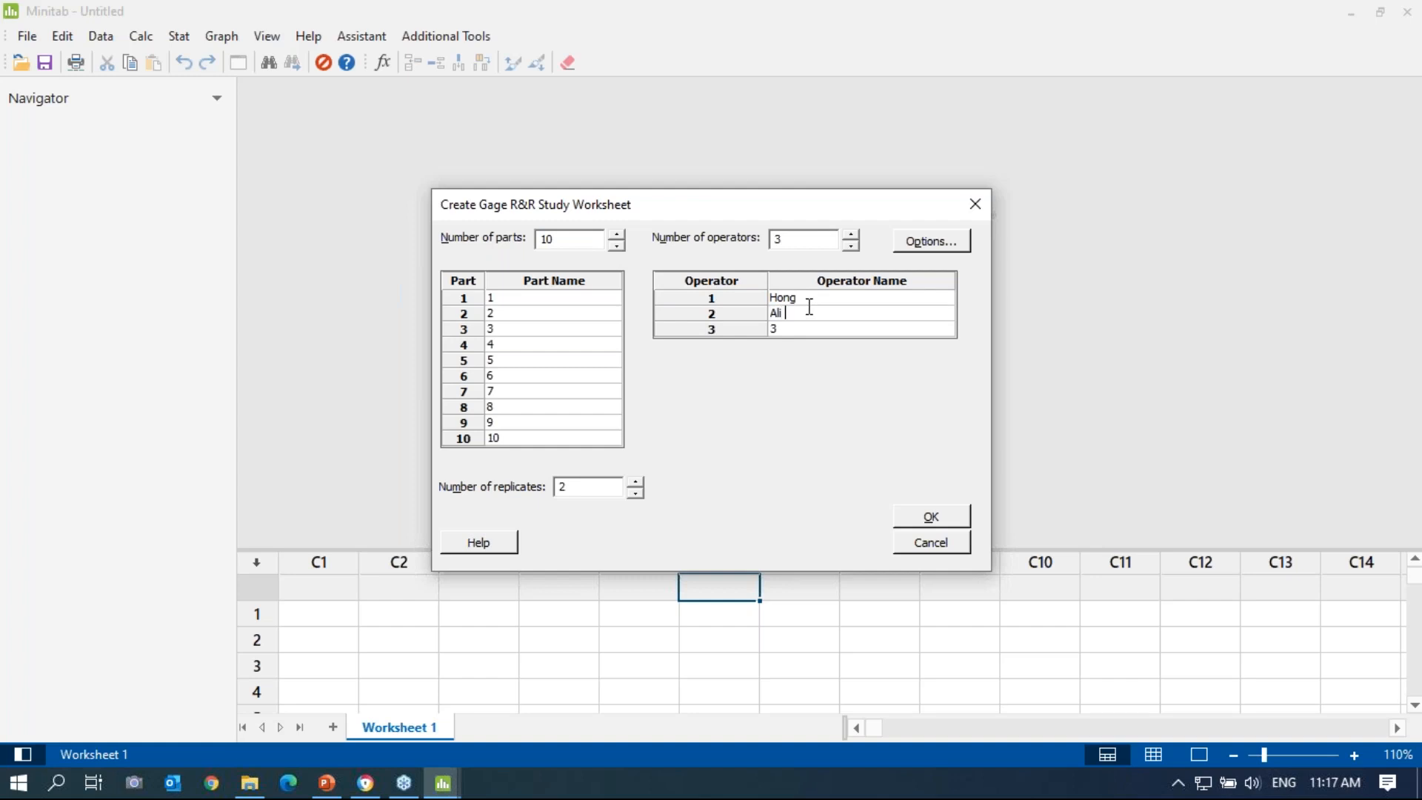
click(804, 328)
key(BackSpace)
text(s)
key(BackSpace)
text(Susan)
Step: Set the number of replicates to 3, generate the study worksheet and check it against the method summary
click(636, 482)
click(922, 518)
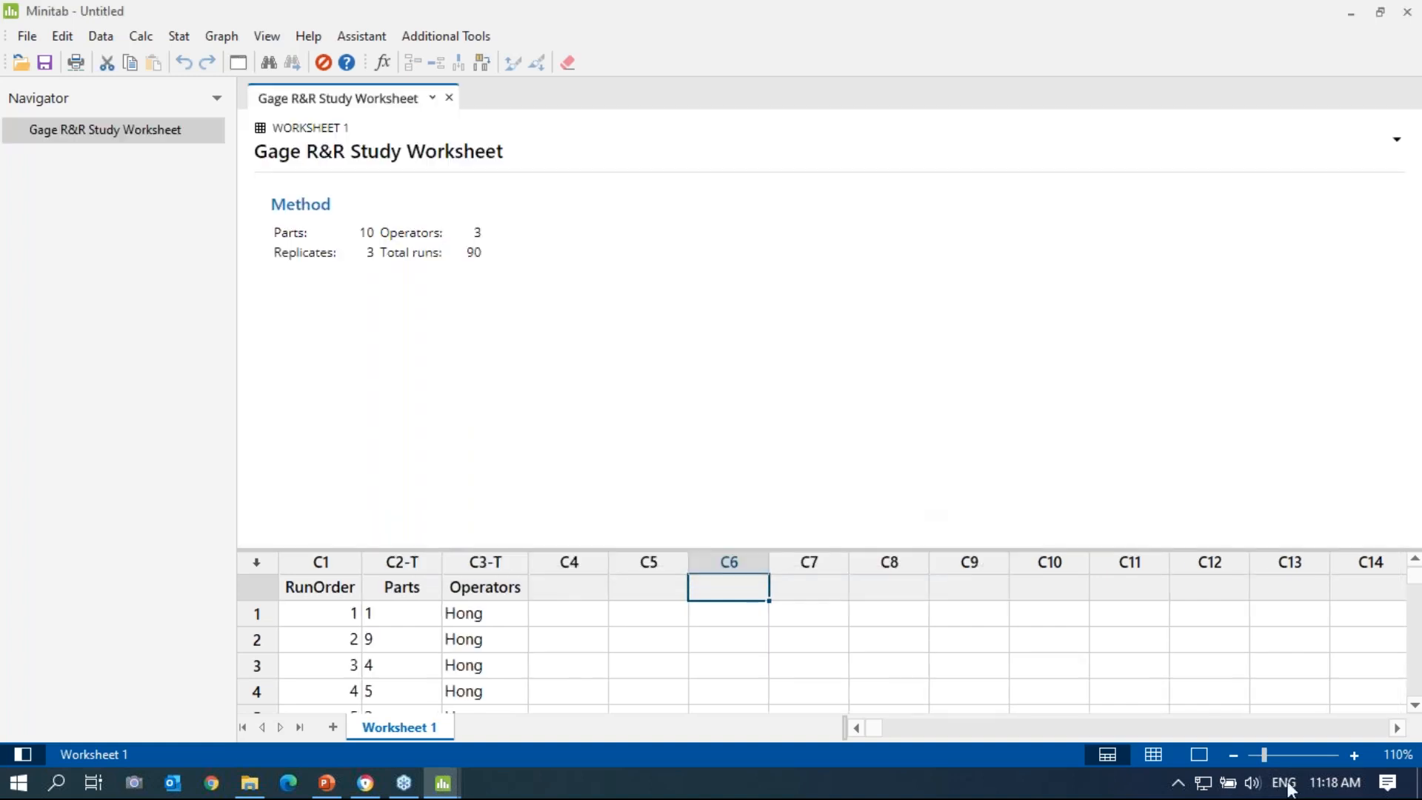
click(1156, 755)
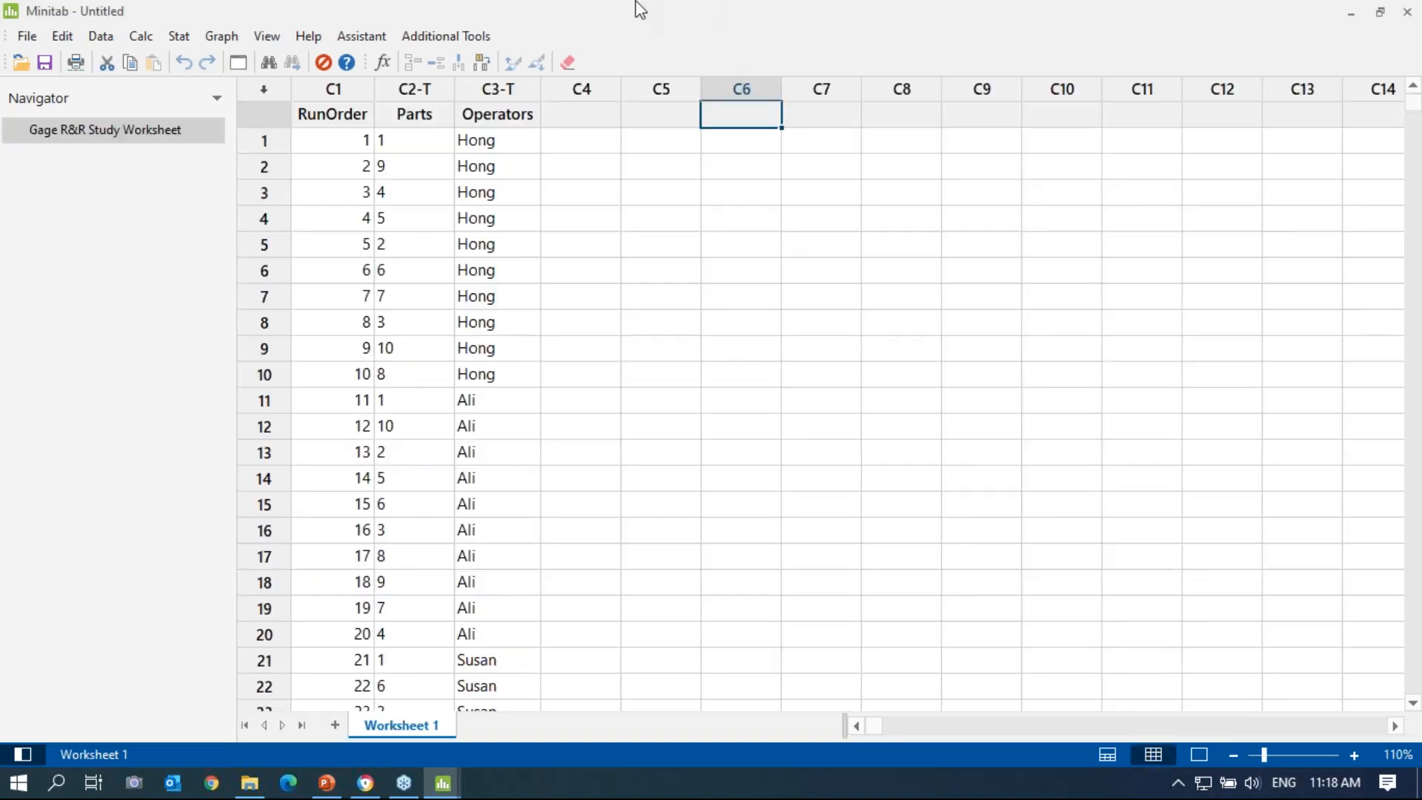
click(1106, 755)
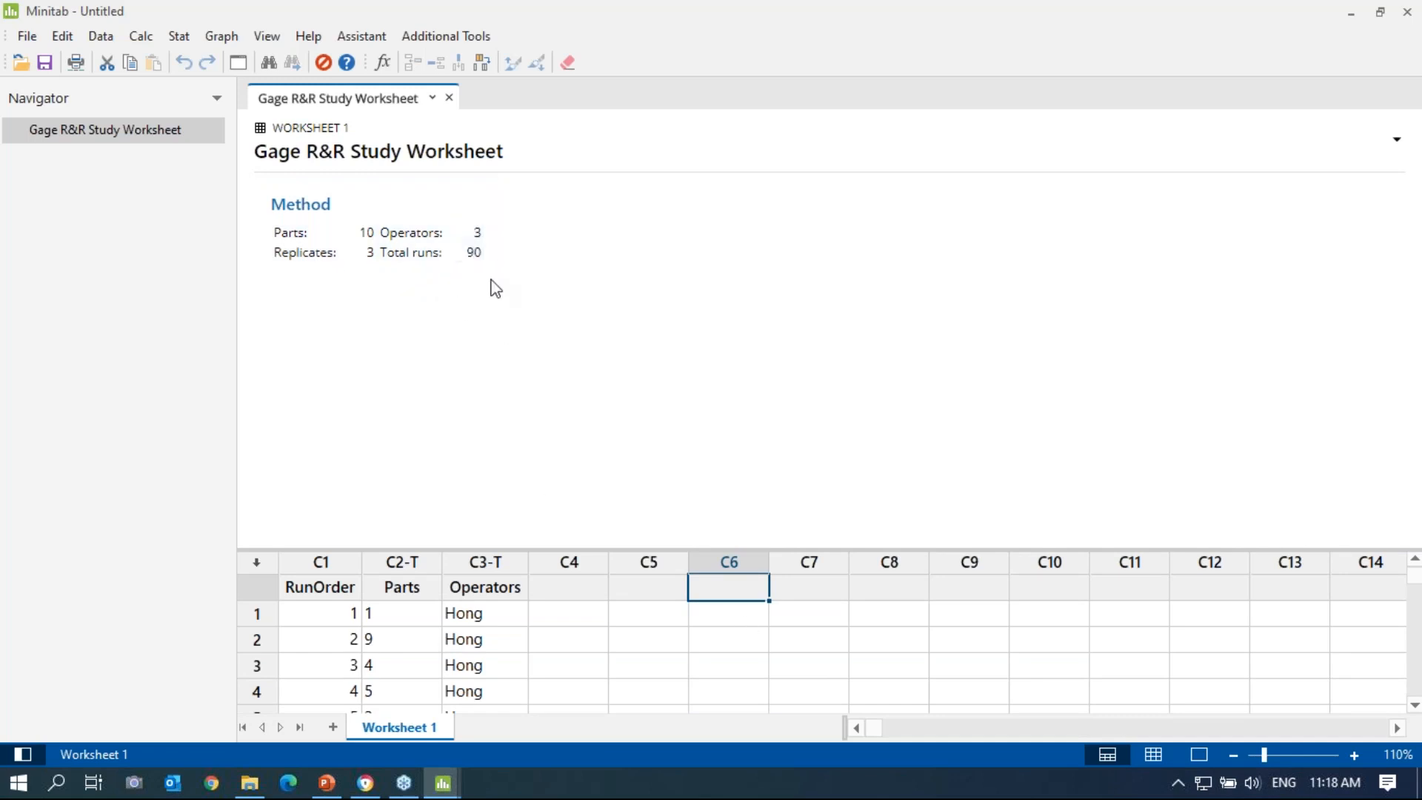
Step: Show only the worksheet, name column C4 Measurement and enter 1 as its first value
click(1154, 753)
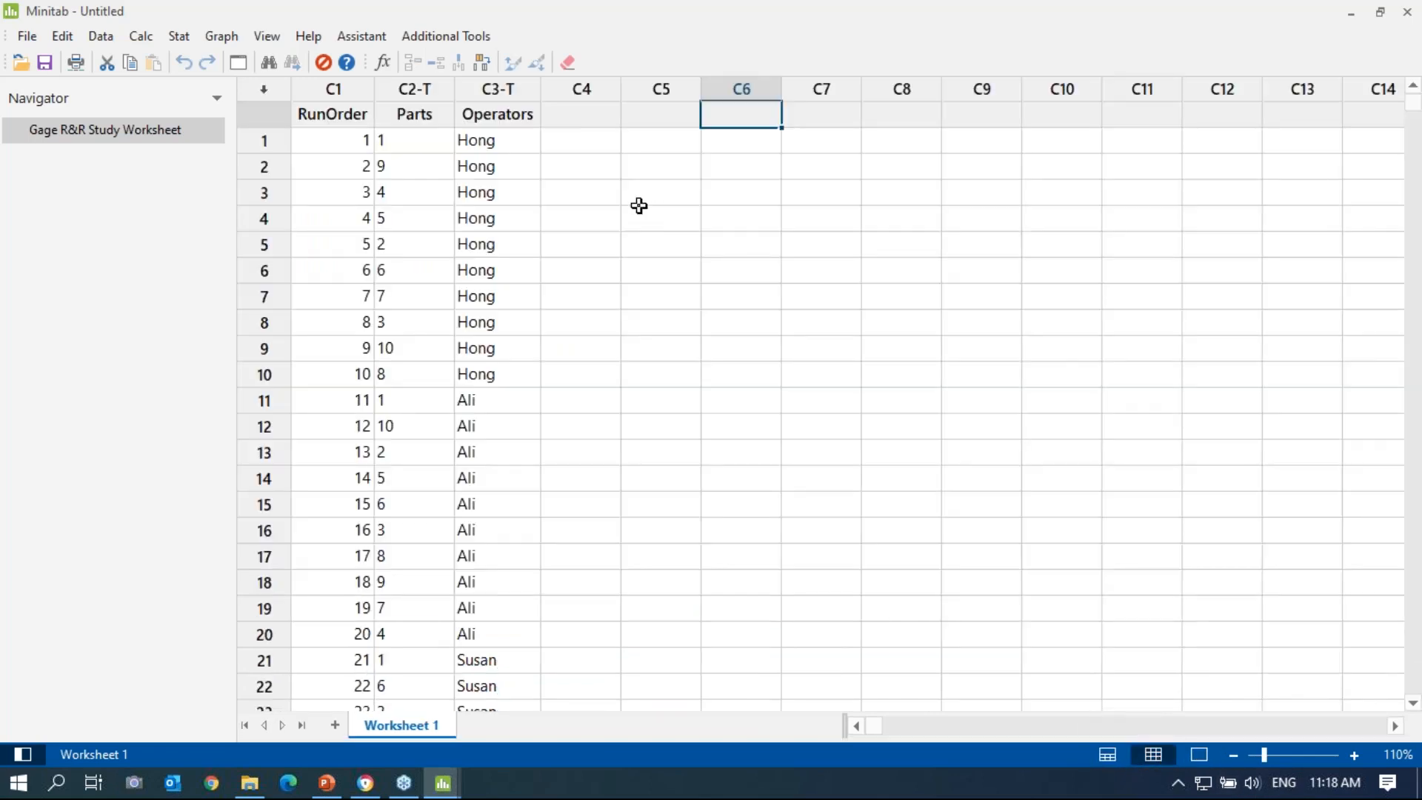
click(590, 118)
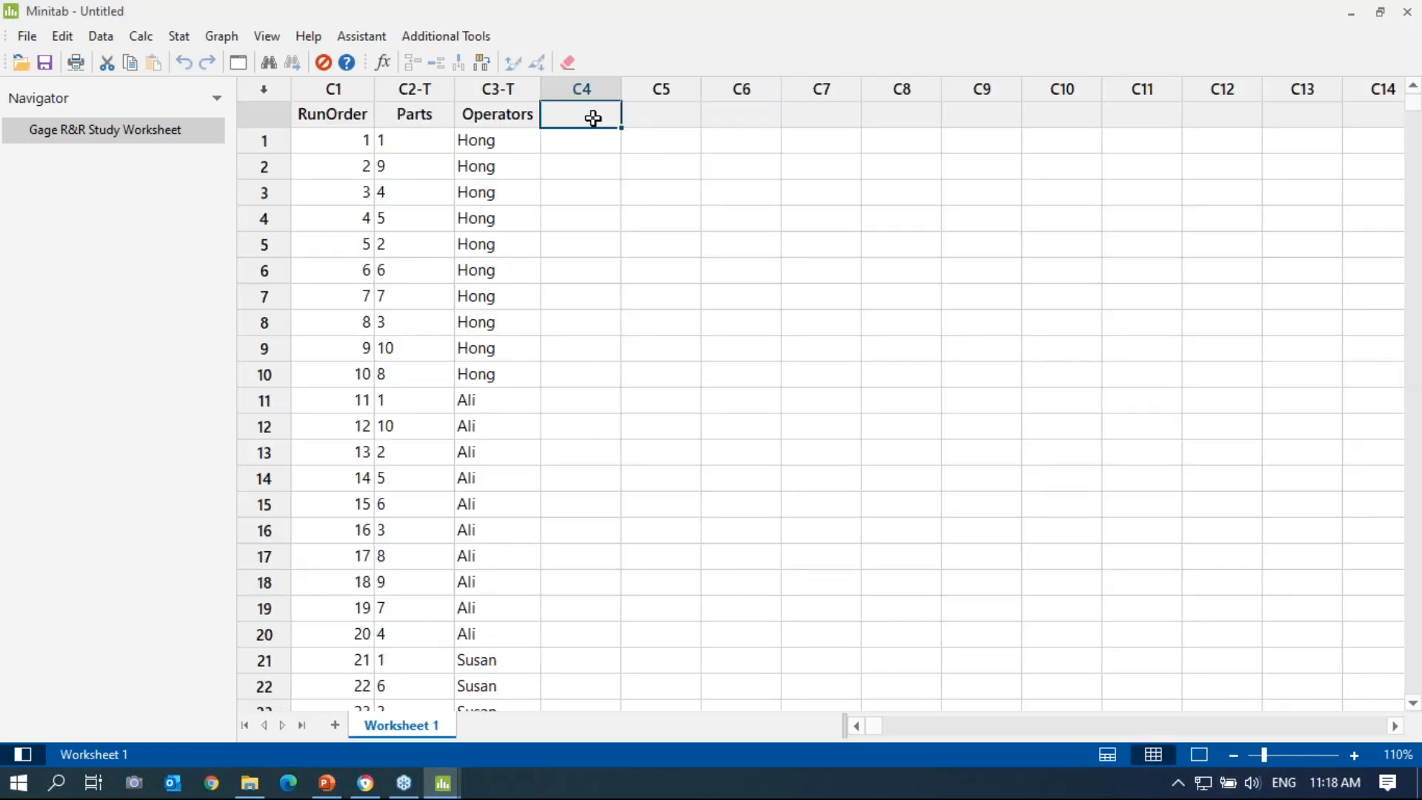
text(Measurement)
key(Return)
text(1)
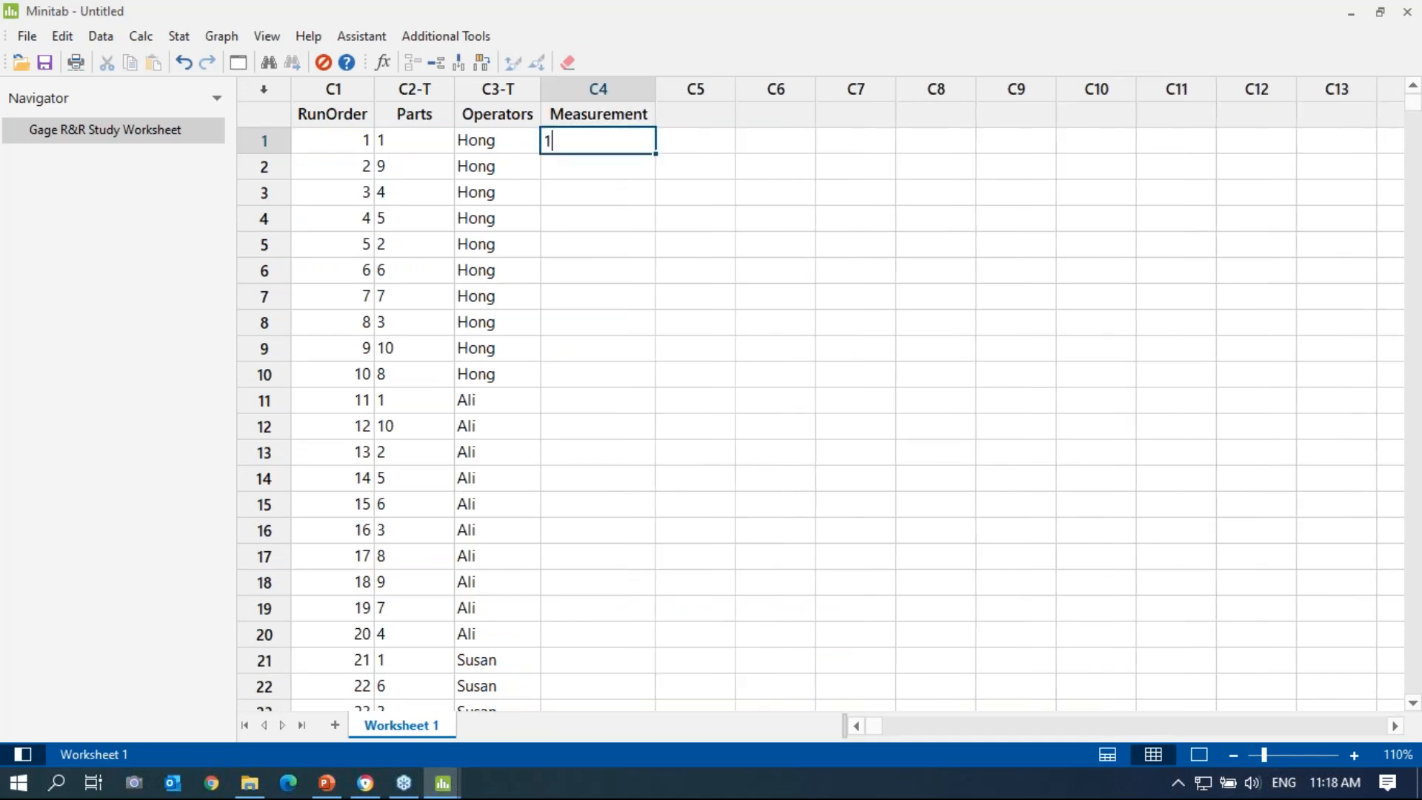
key(Return)
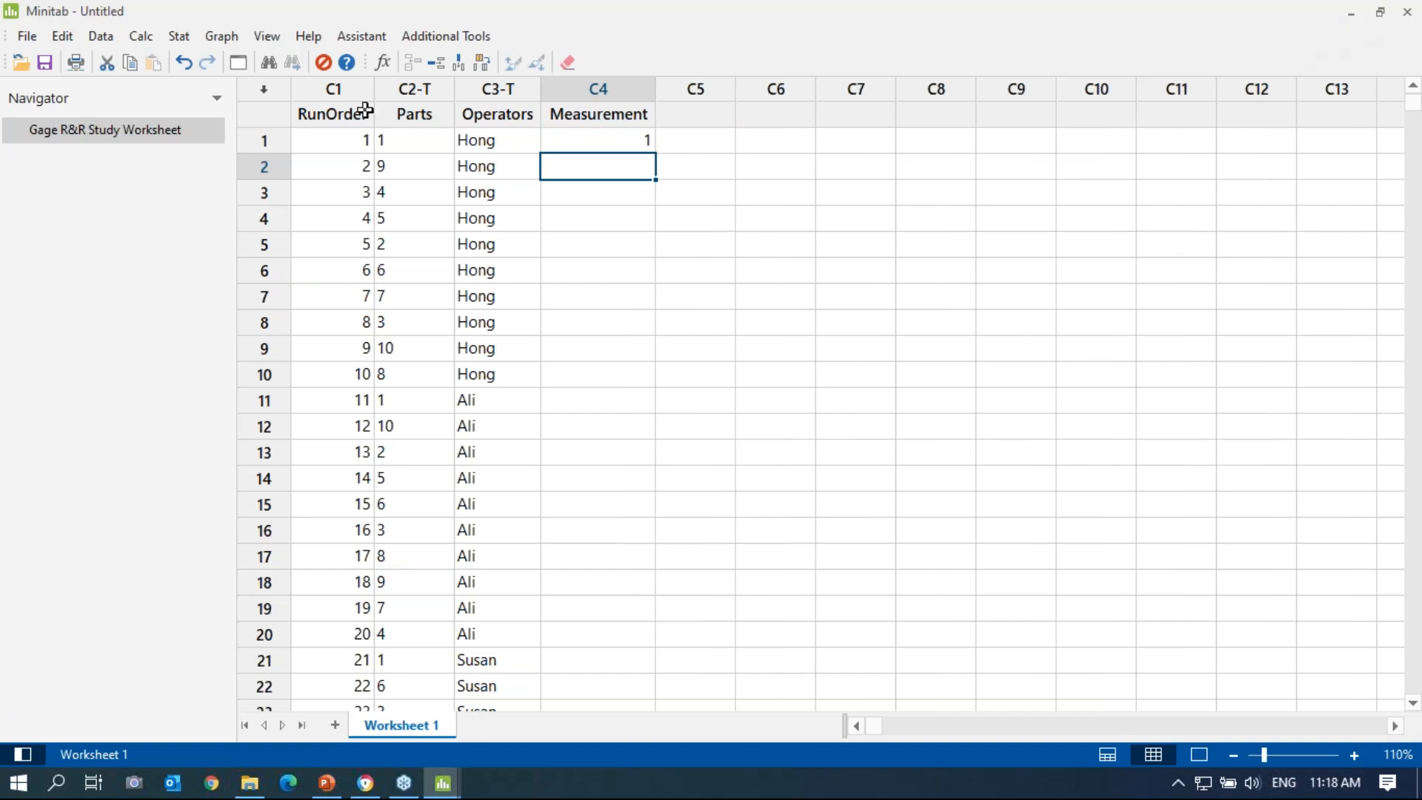
click(177, 37)
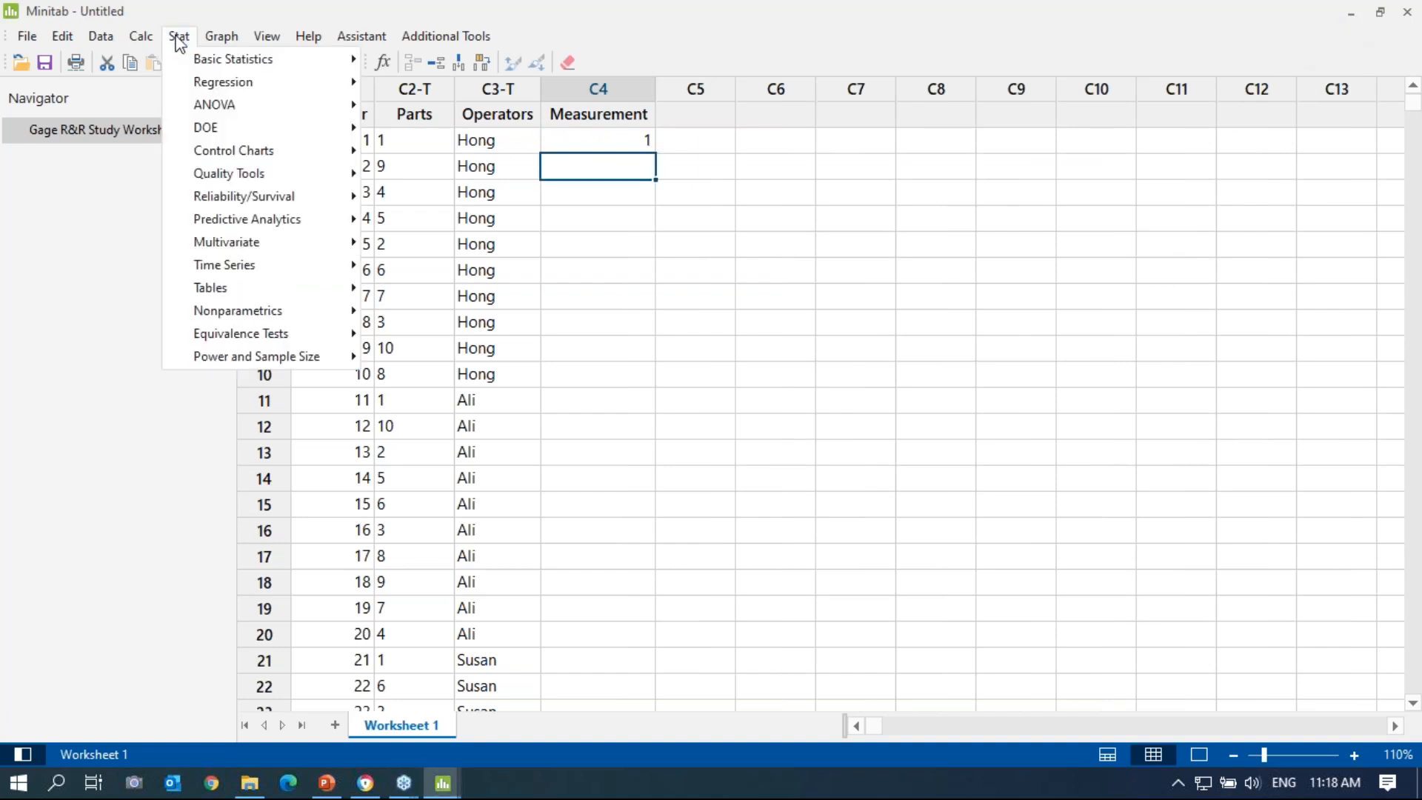
mouse_move(221, 35)
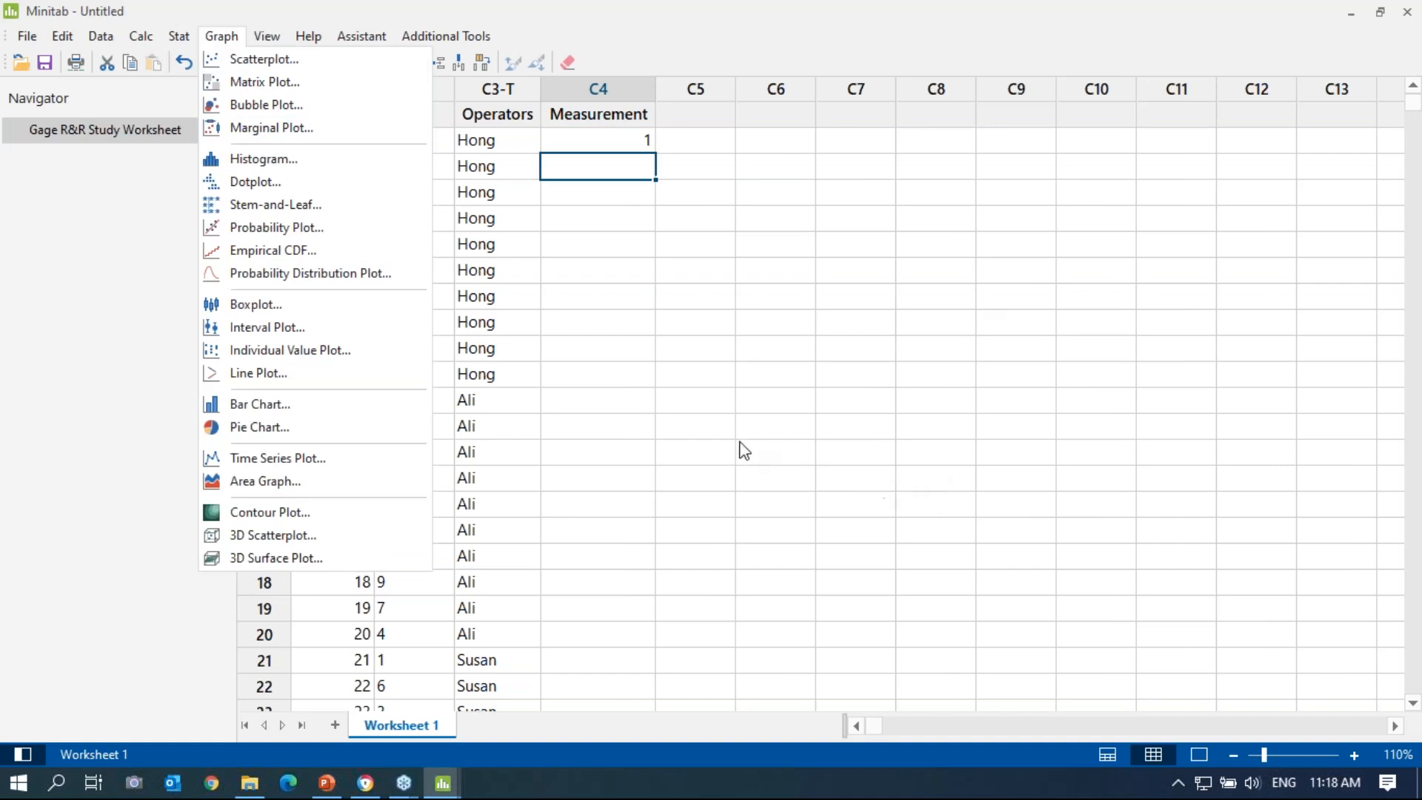
click(935, 503)
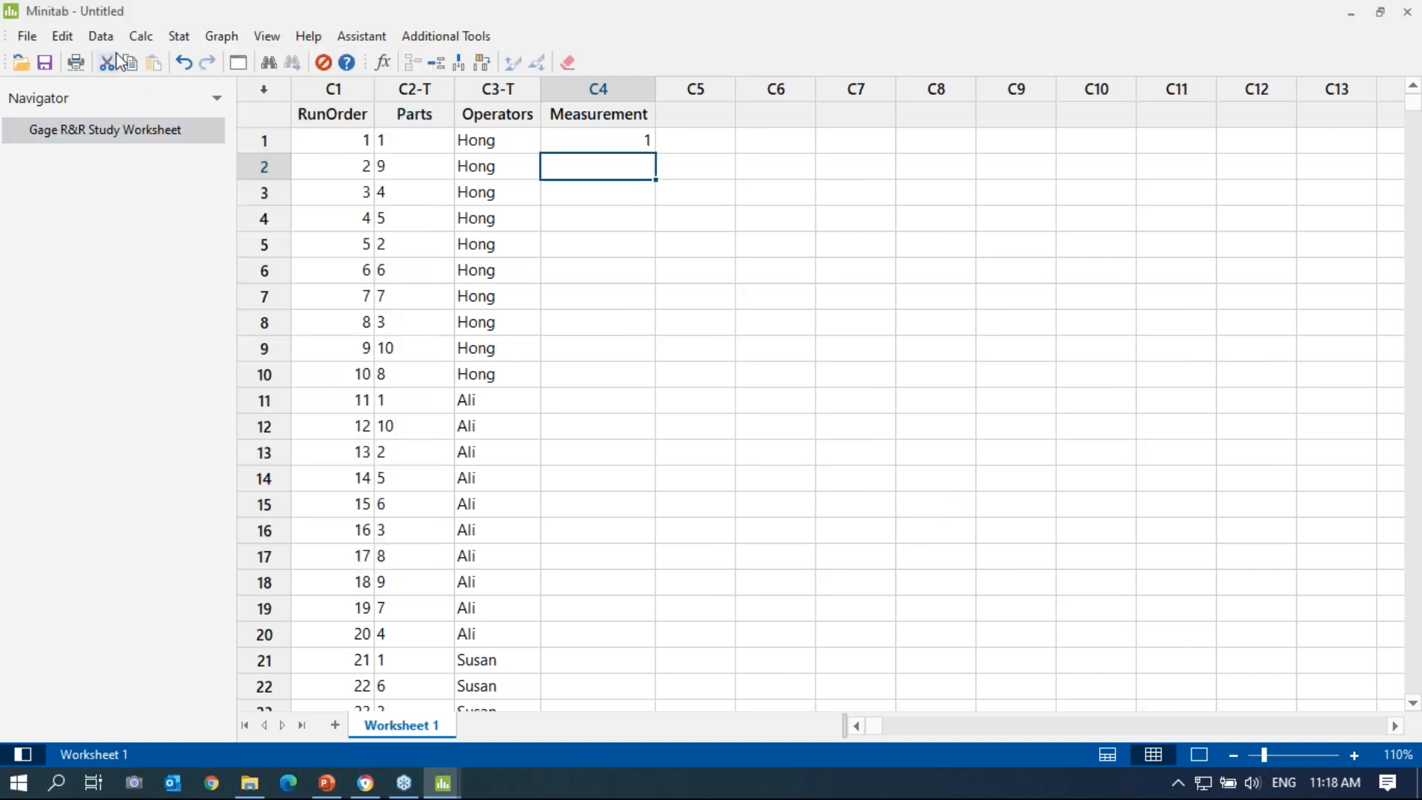
Step: Examine the randomization options for creating a Gage R&R study worksheet, and leave without creating another one
click(180, 37)
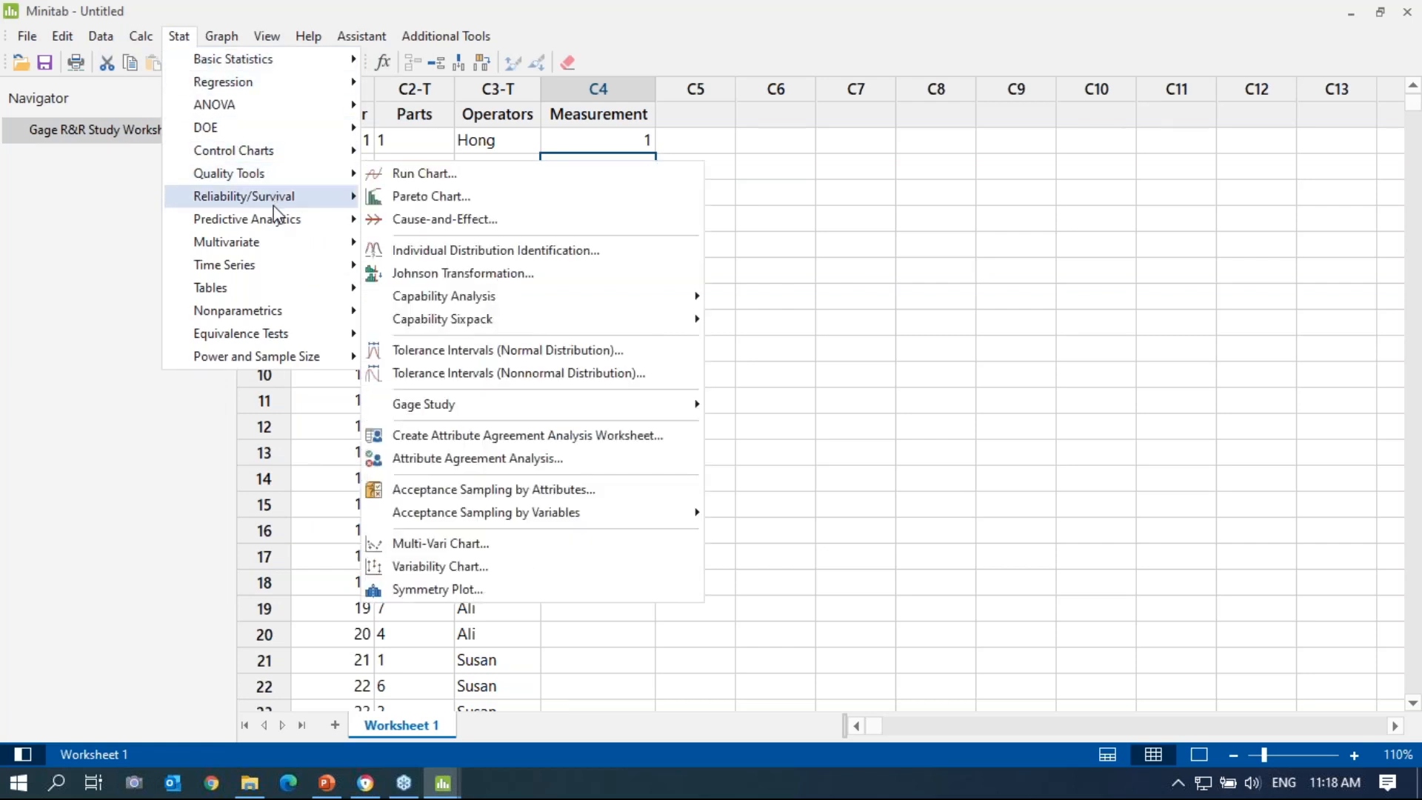
mouse_move(645, 404)
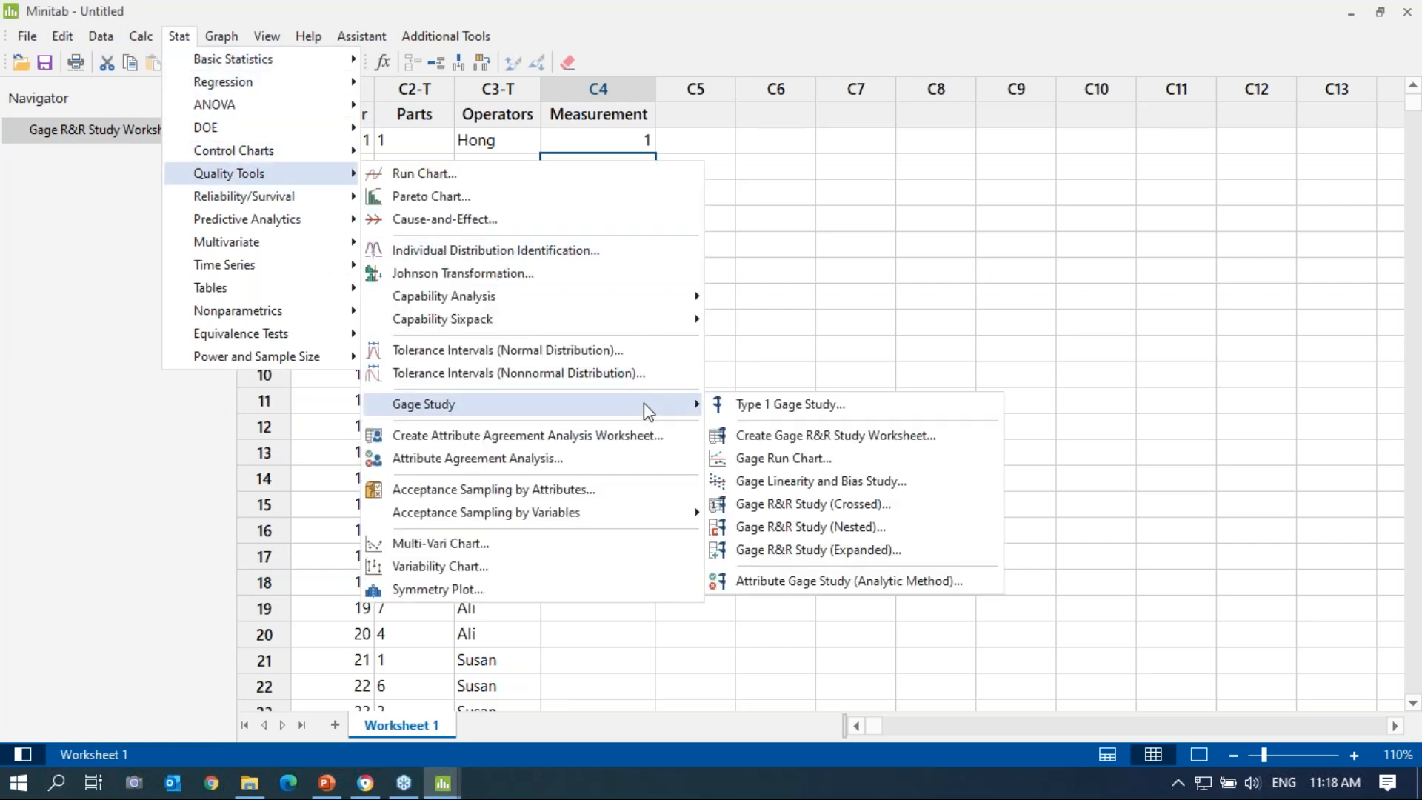
click(863, 439)
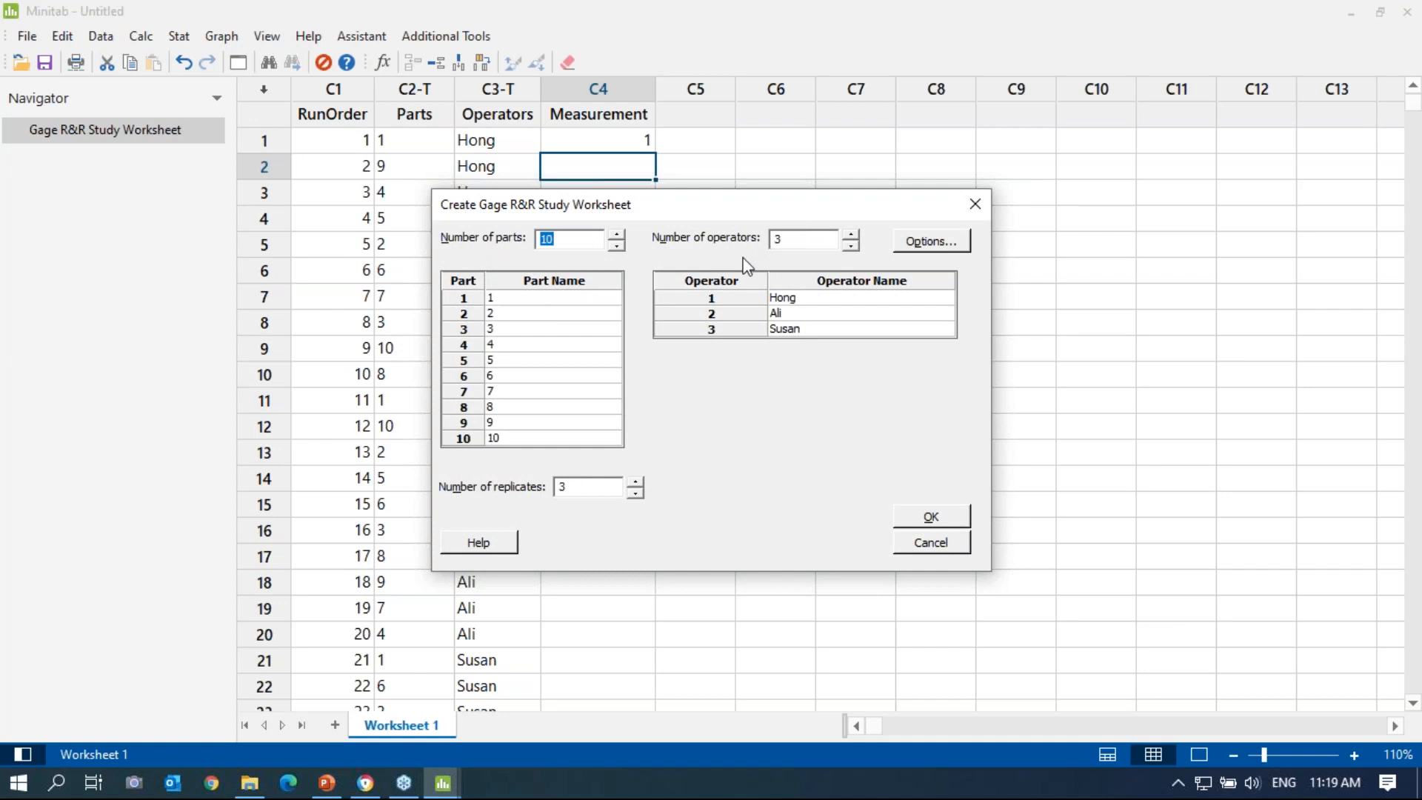
click(926, 243)
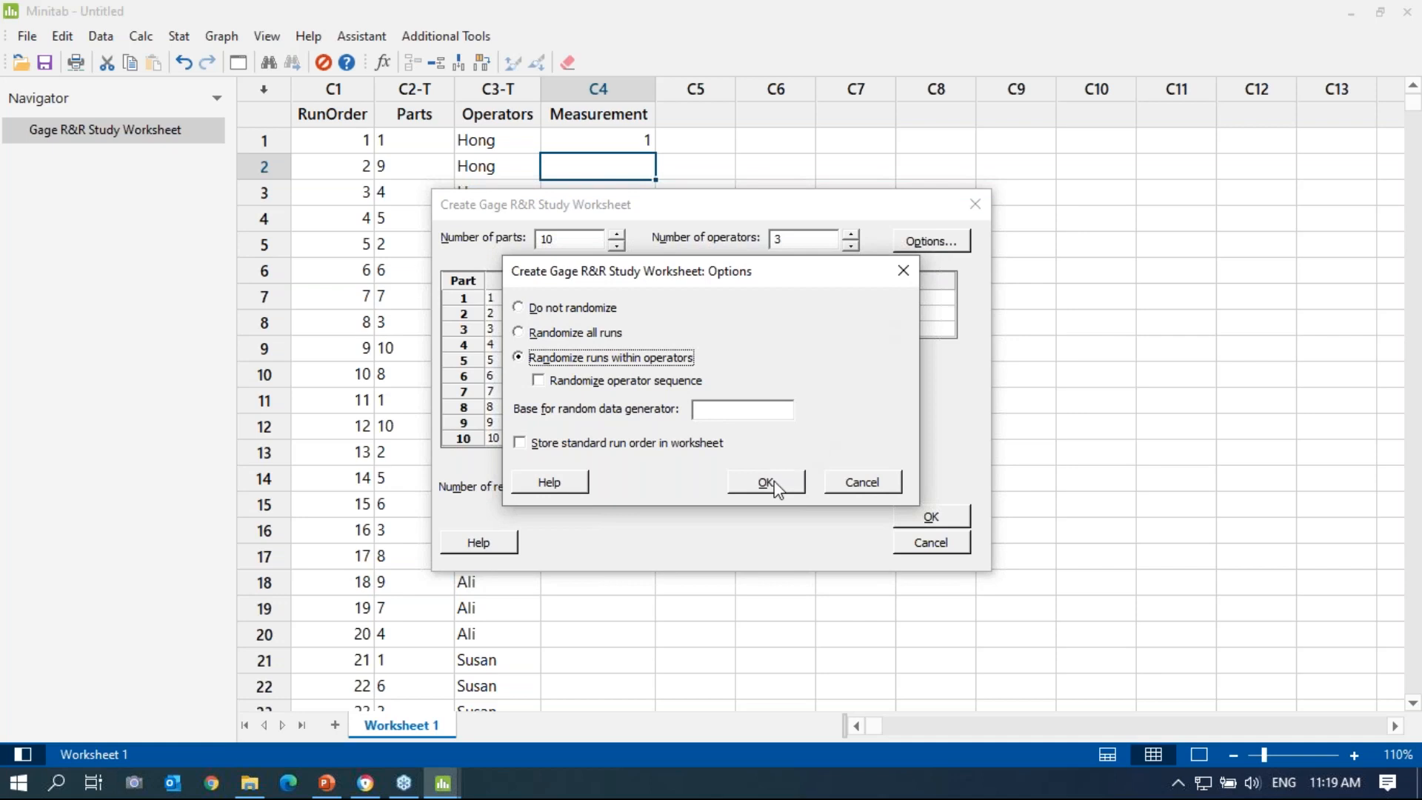
click(850, 489)
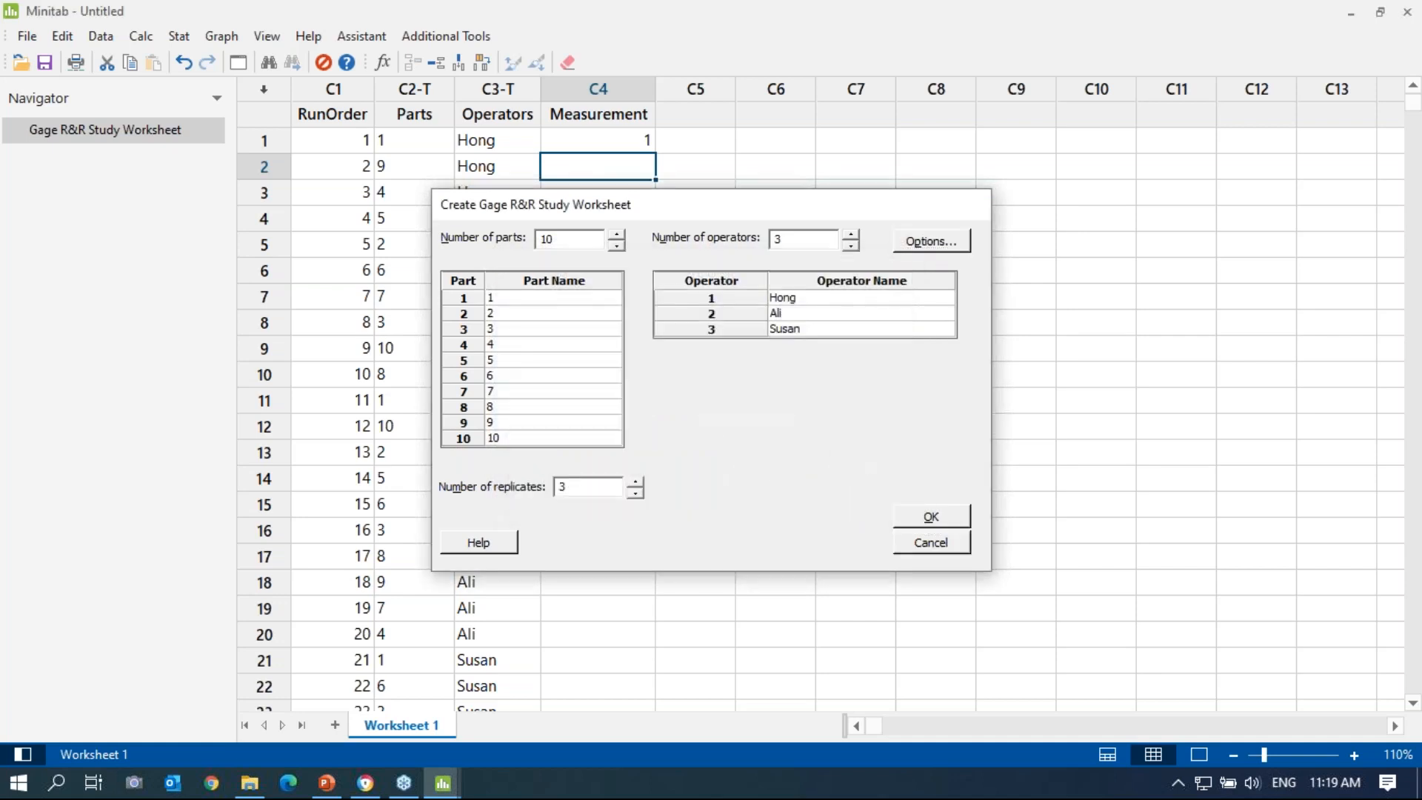
click(931, 543)
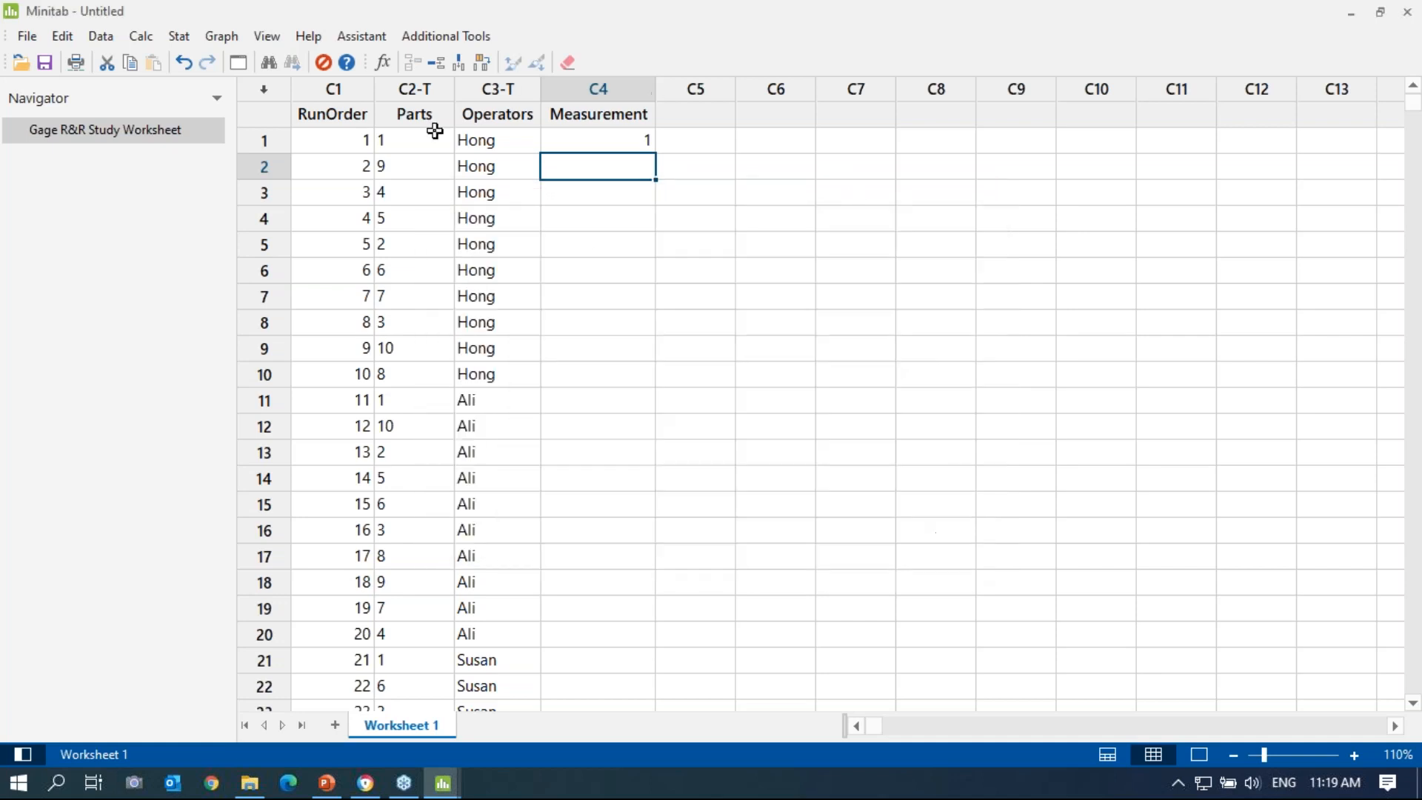
Step: Restore the split view of output and worksheet, and switch to the PowerPoint presentation
click(1107, 754)
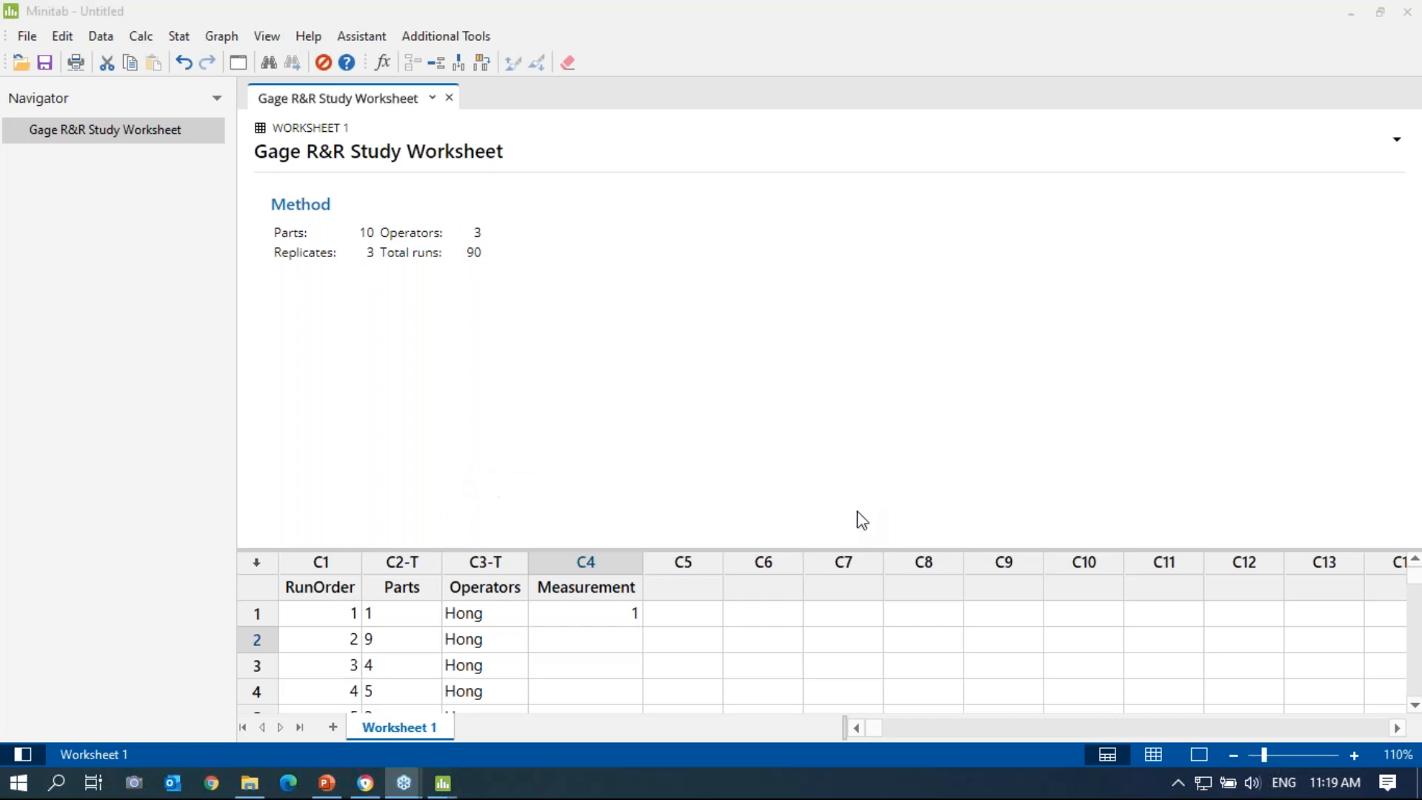
click(867, 375)
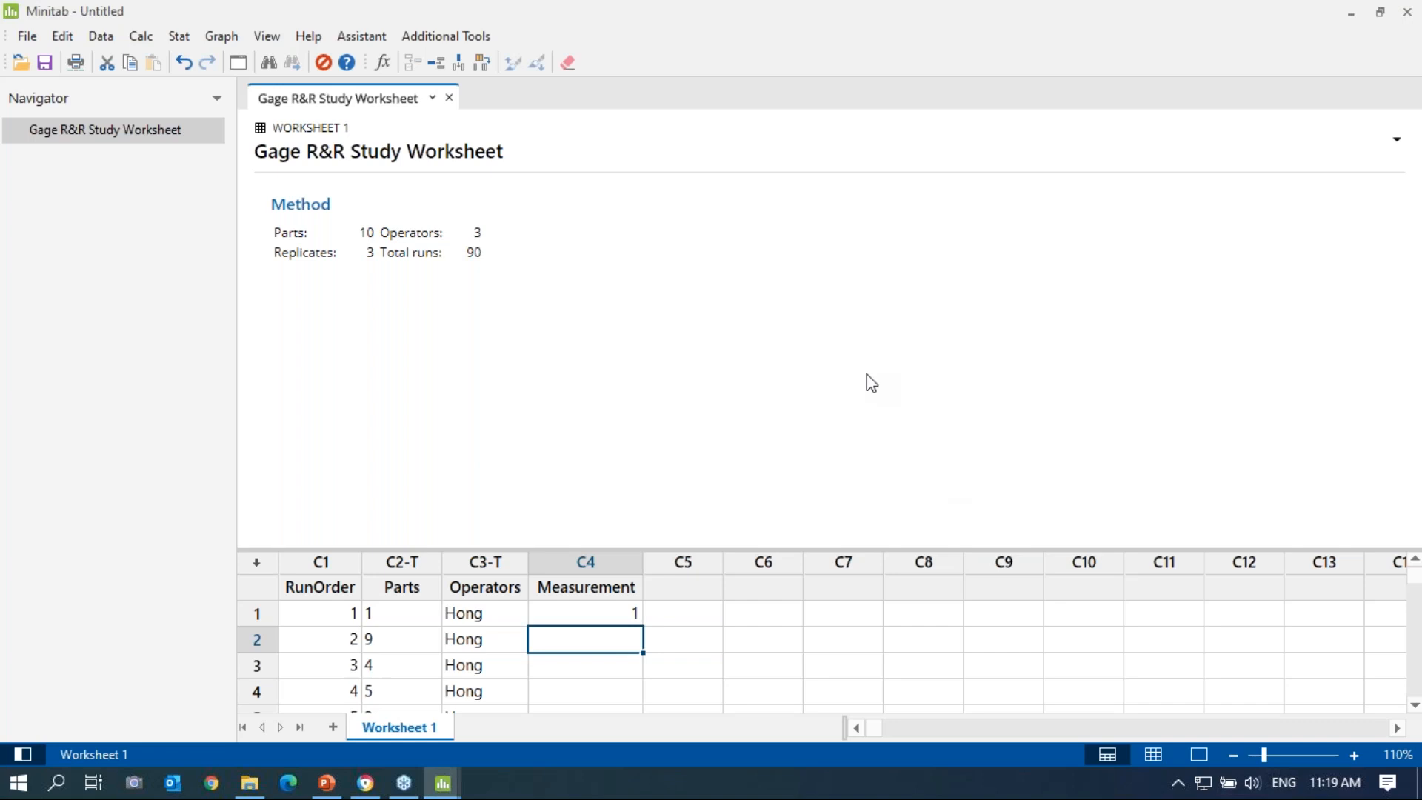
click(331, 783)
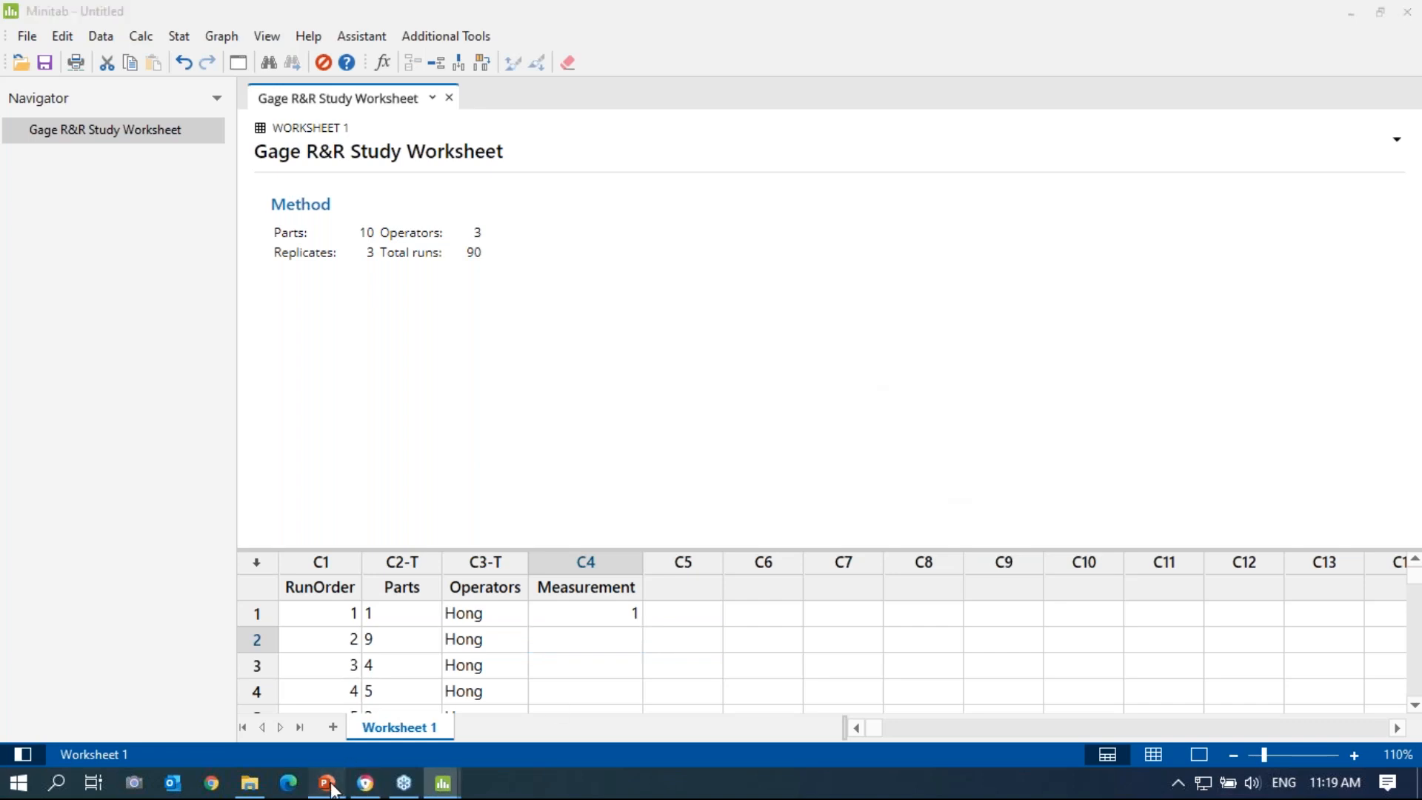
Step: Present the slide on the three types of Gage R&R analysis in full-screen slide show
scroll(1331, 502, down, 1)
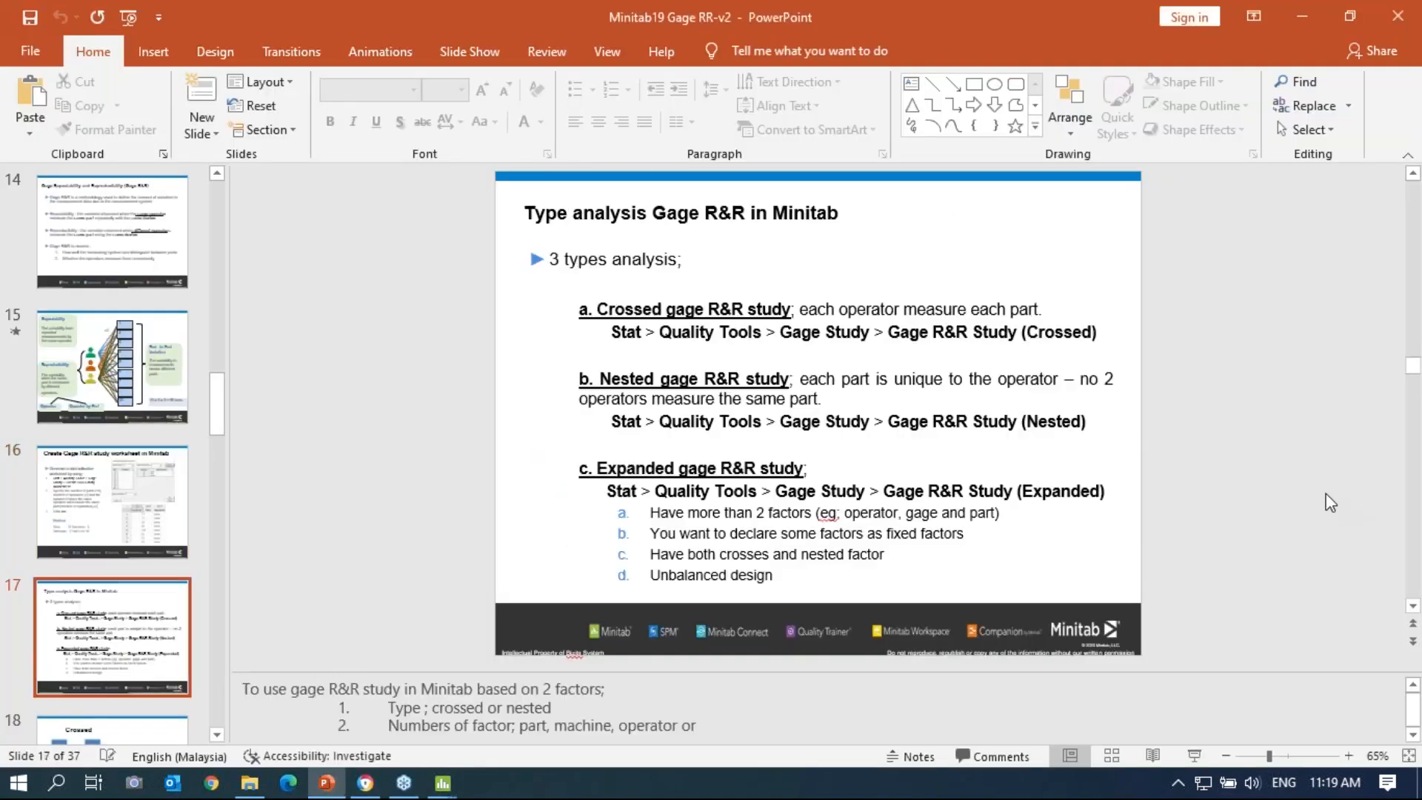
click(1194, 755)
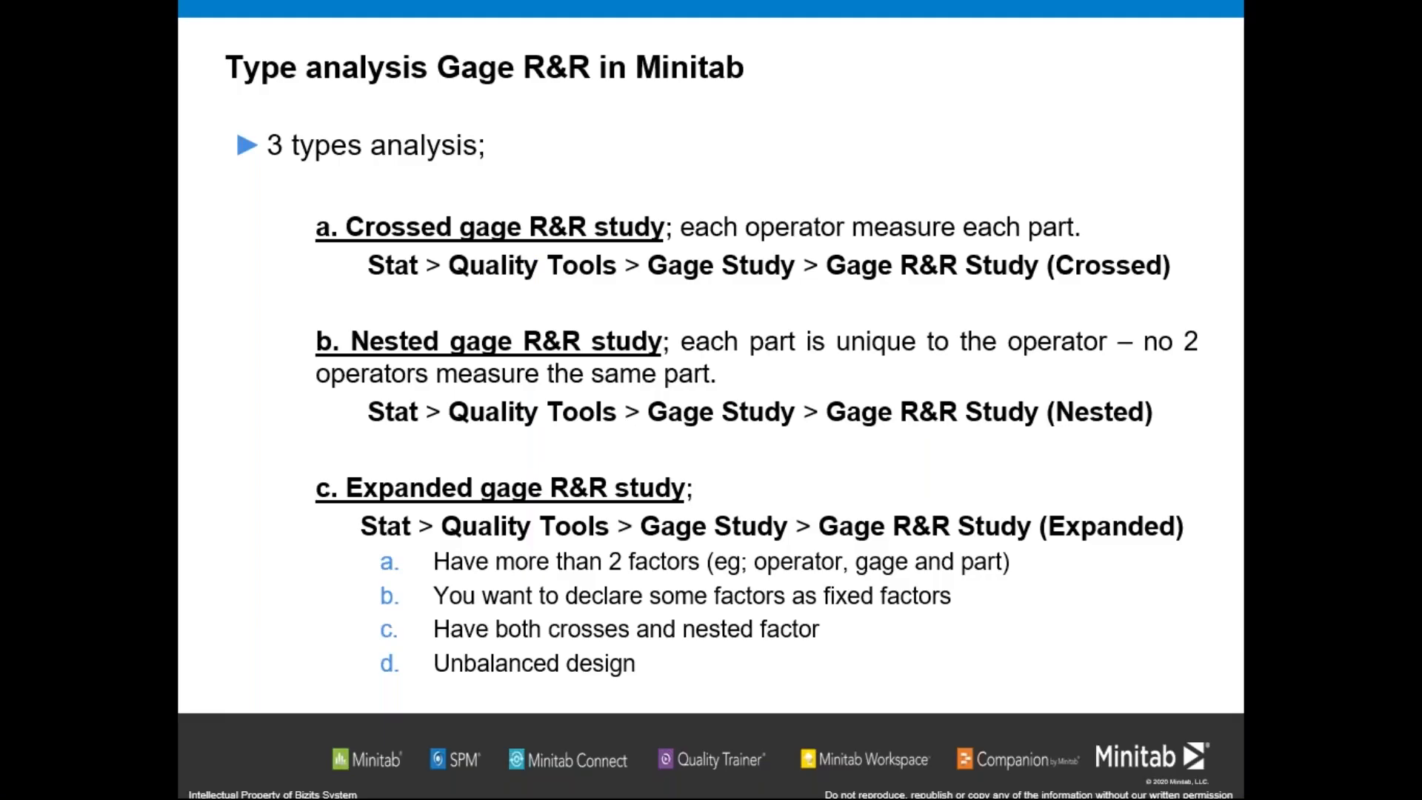
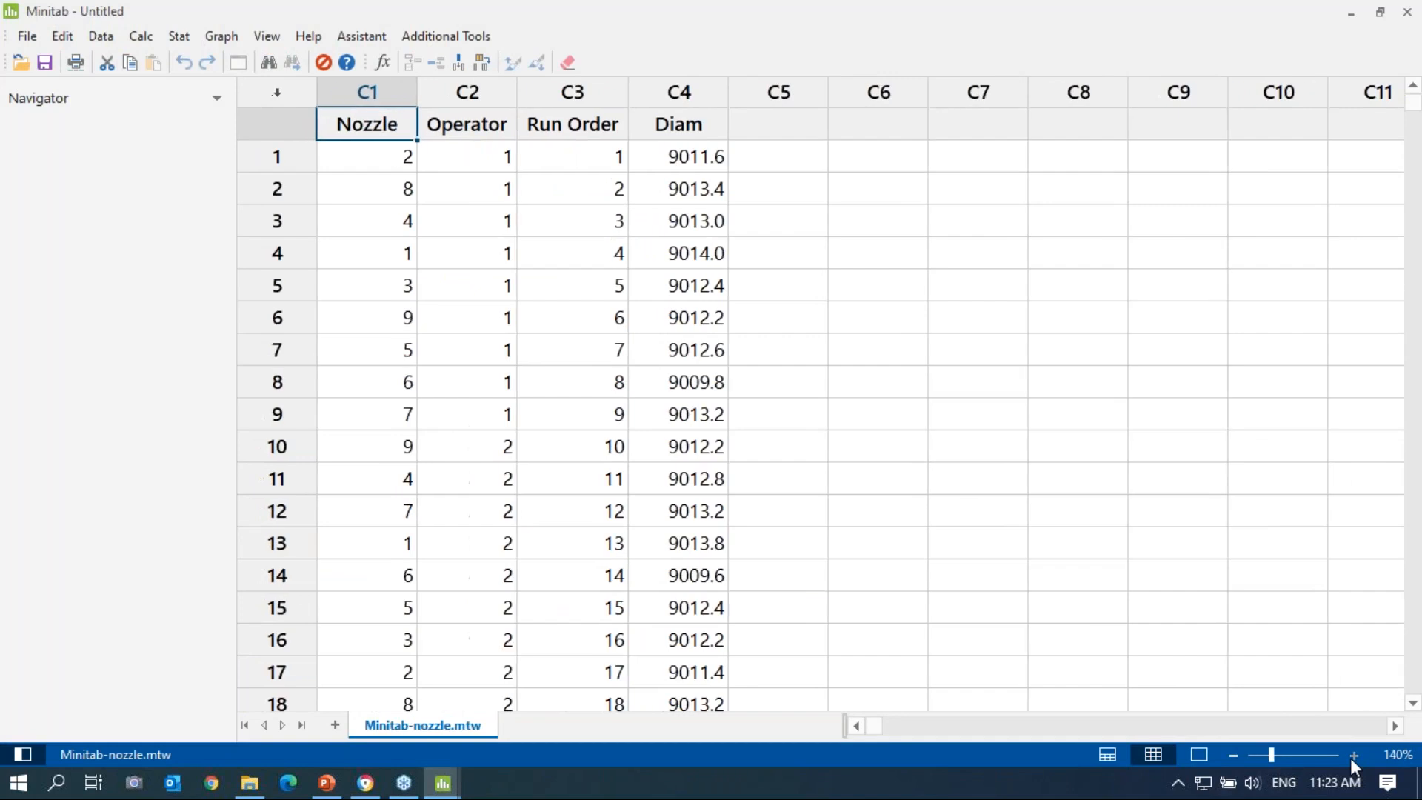
Step: Enlarge the Minitab-nozzle.mtw worksheet to 190% and examine how its nozzles and operators are recorded
click(1353, 754)
click(1353, 755)
click(1351, 759)
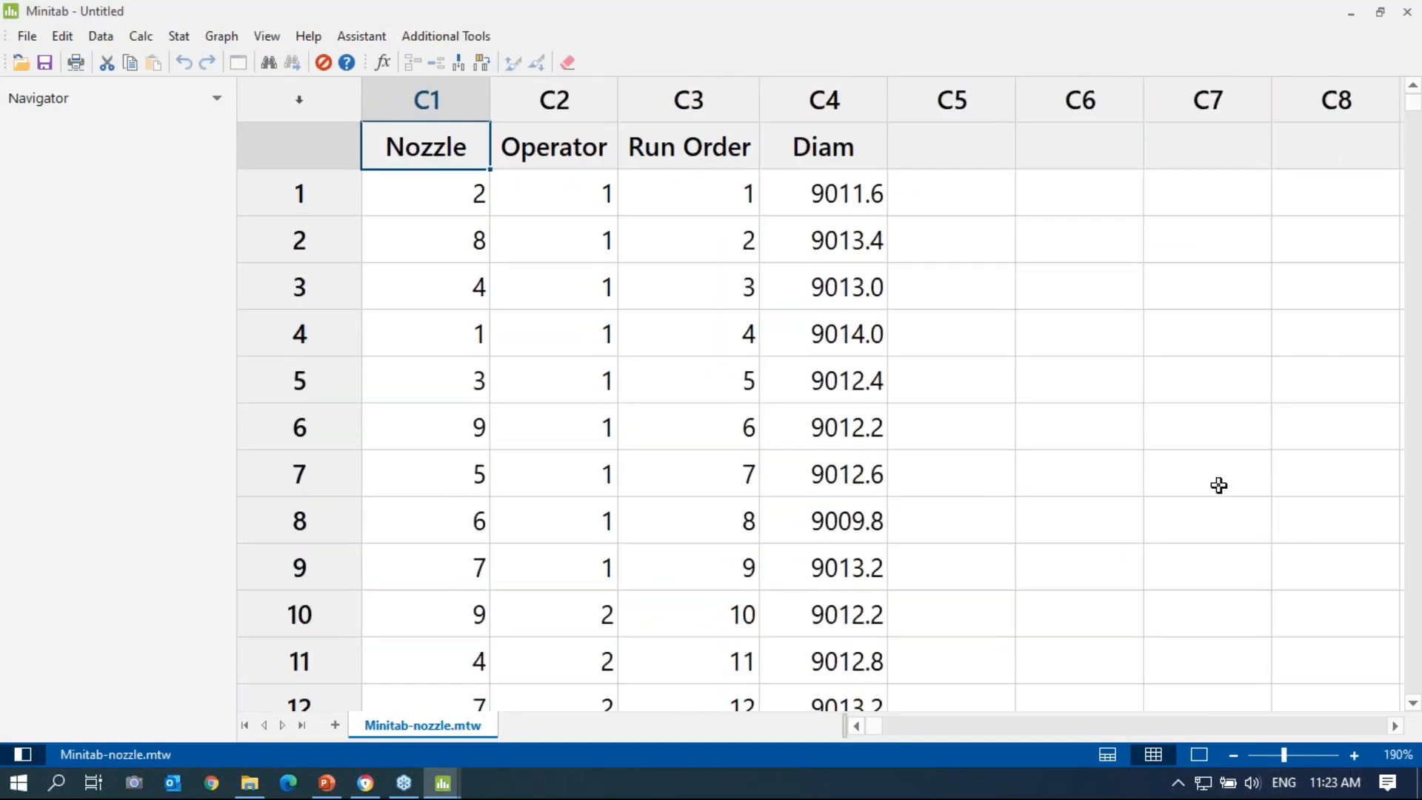
scroll(584, 436, down, 8)
scroll(583, 436, down, 2)
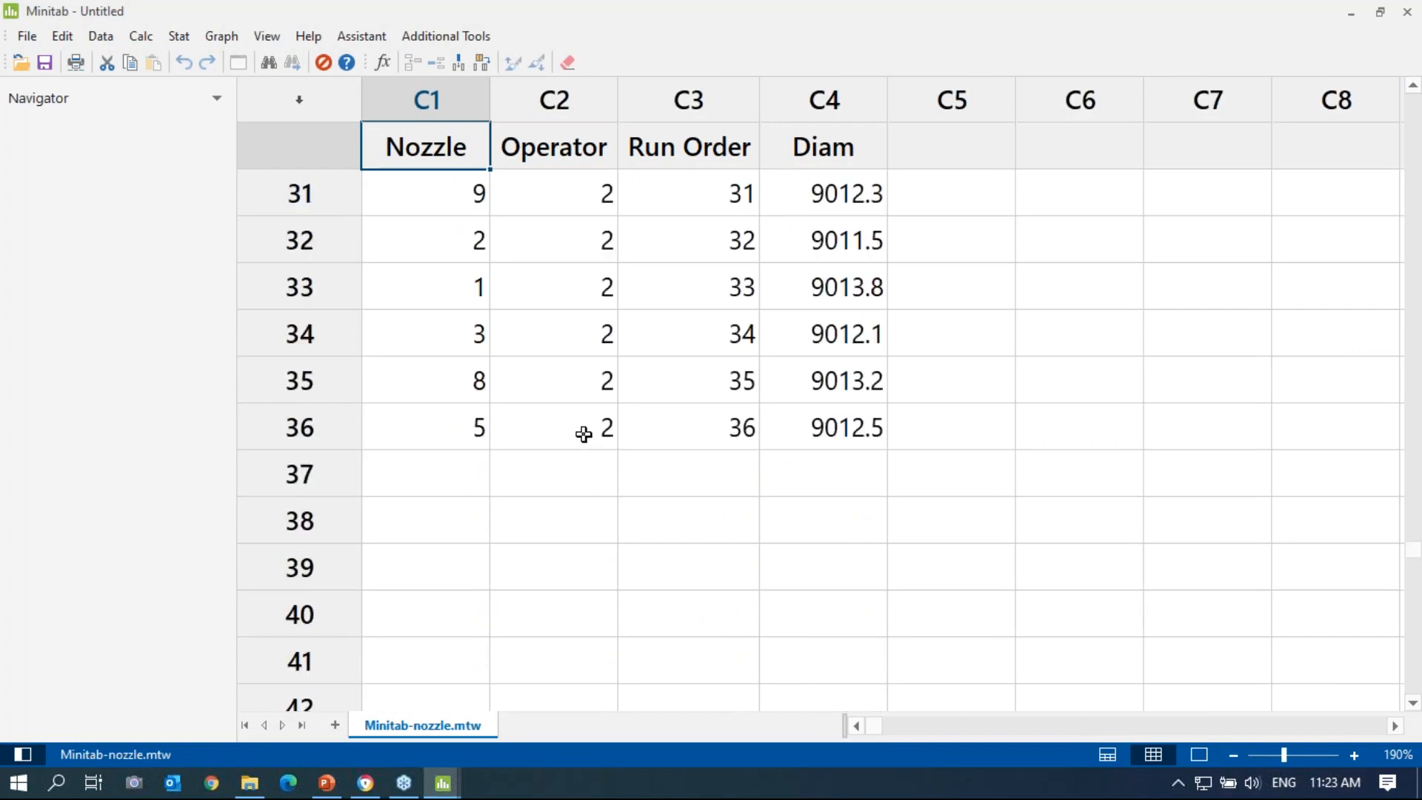
scroll(581, 432, up, 10)
click(549, 204)
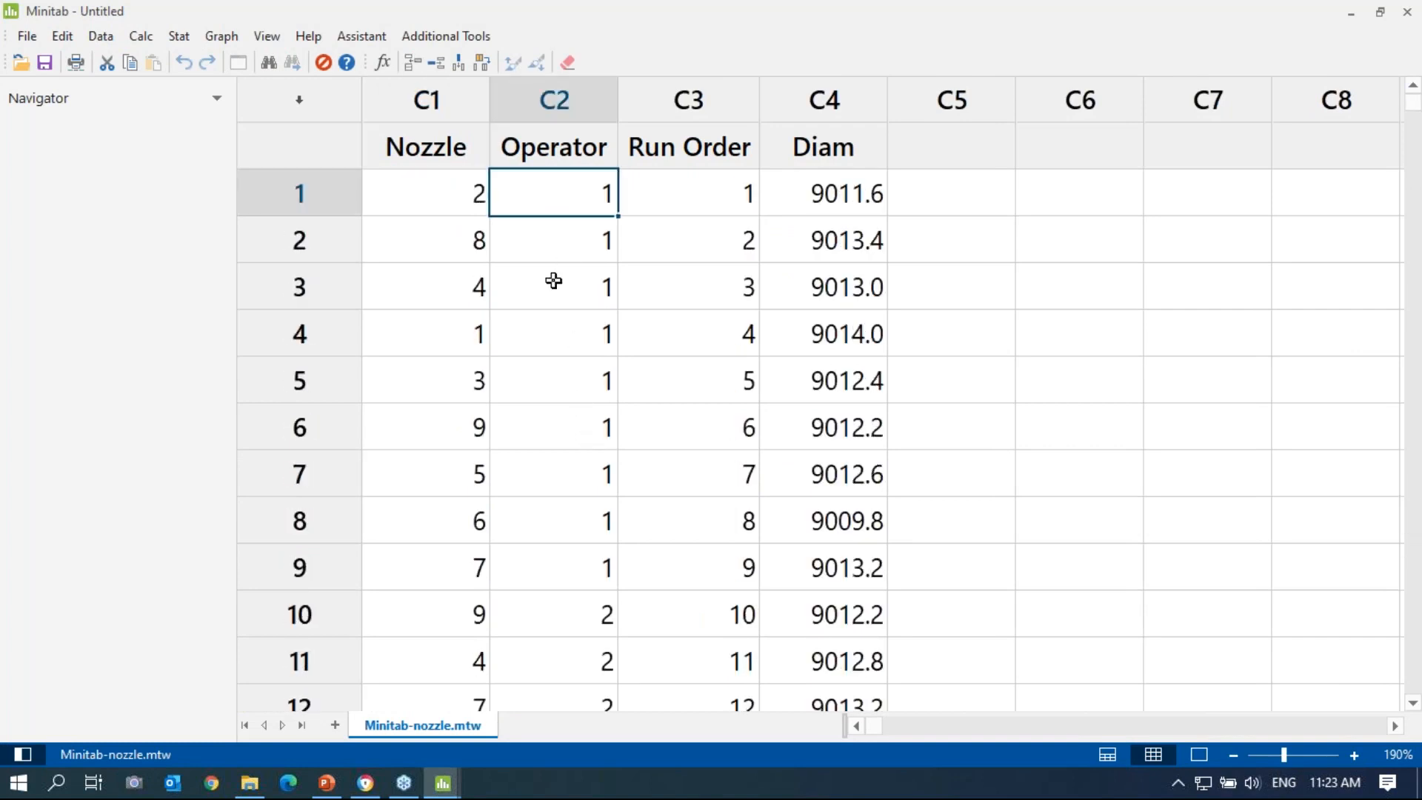
click(560, 618)
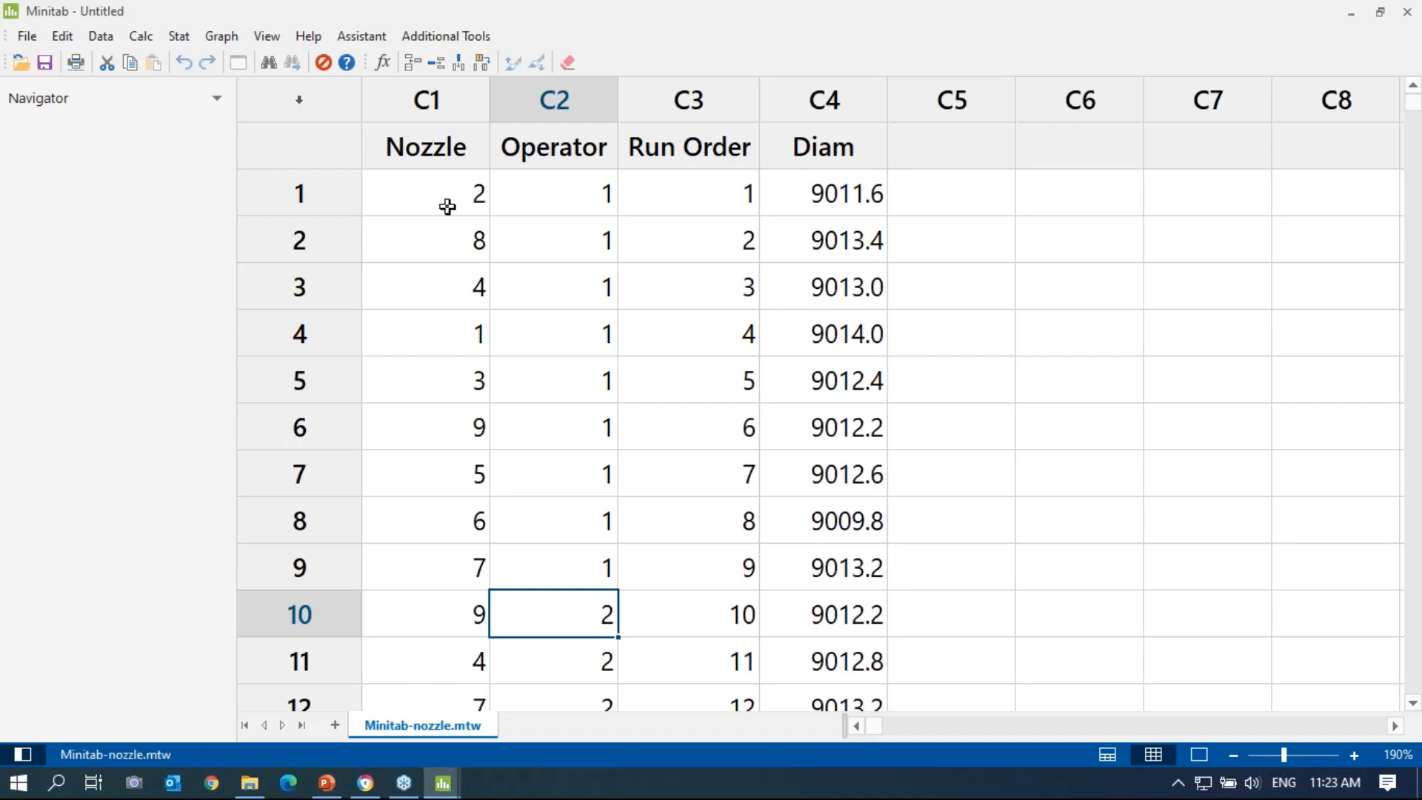
click(430, 327)
click(411, 428)
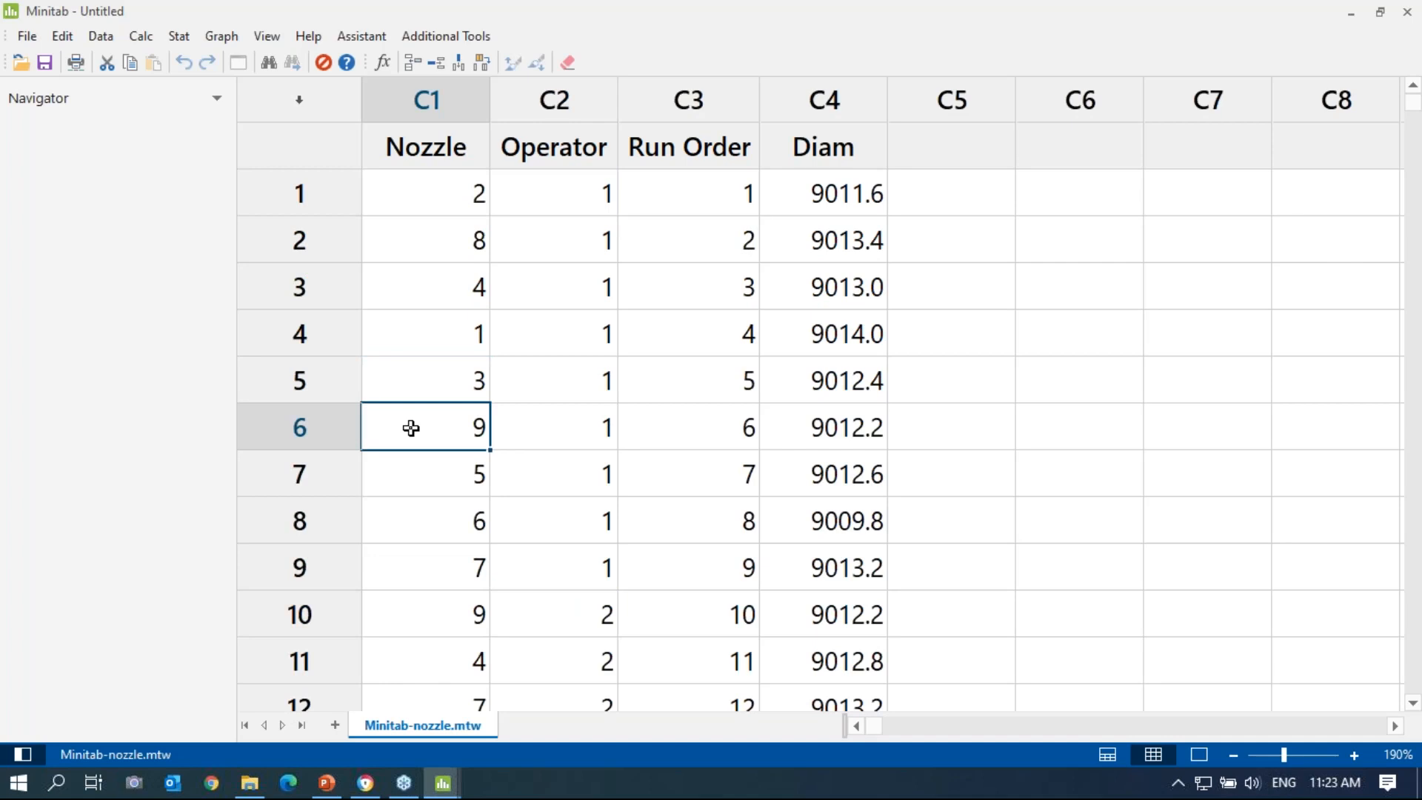
Step: Review the worksheet's runs down to row 36, including the Diam measurements, and return to the first Nozzle value
scroll(411, 428, down, 5)
scroll(411, 428, up, 5)
scroll(838, 311, down, 12)
scroll(845, 489, up, 3)
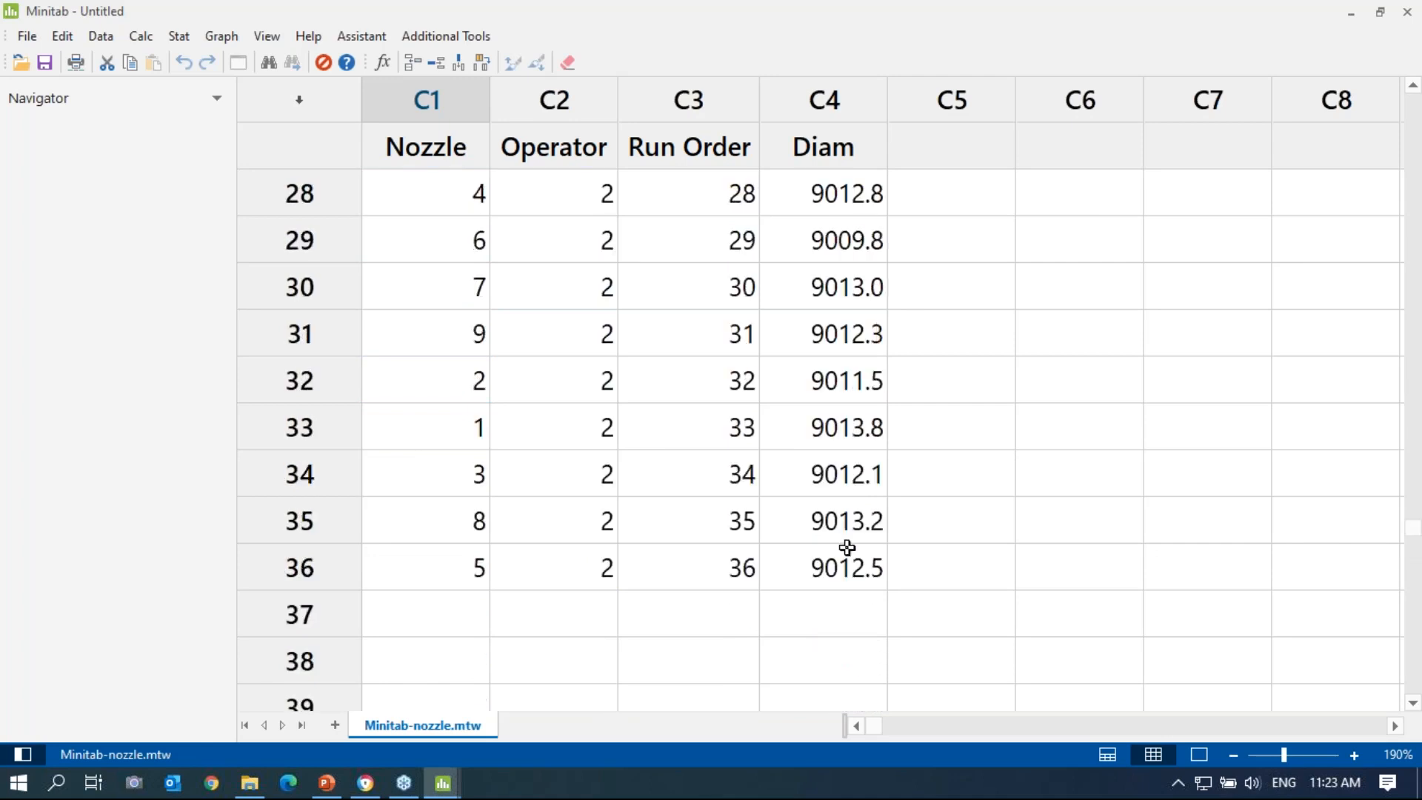
click(296, 569)
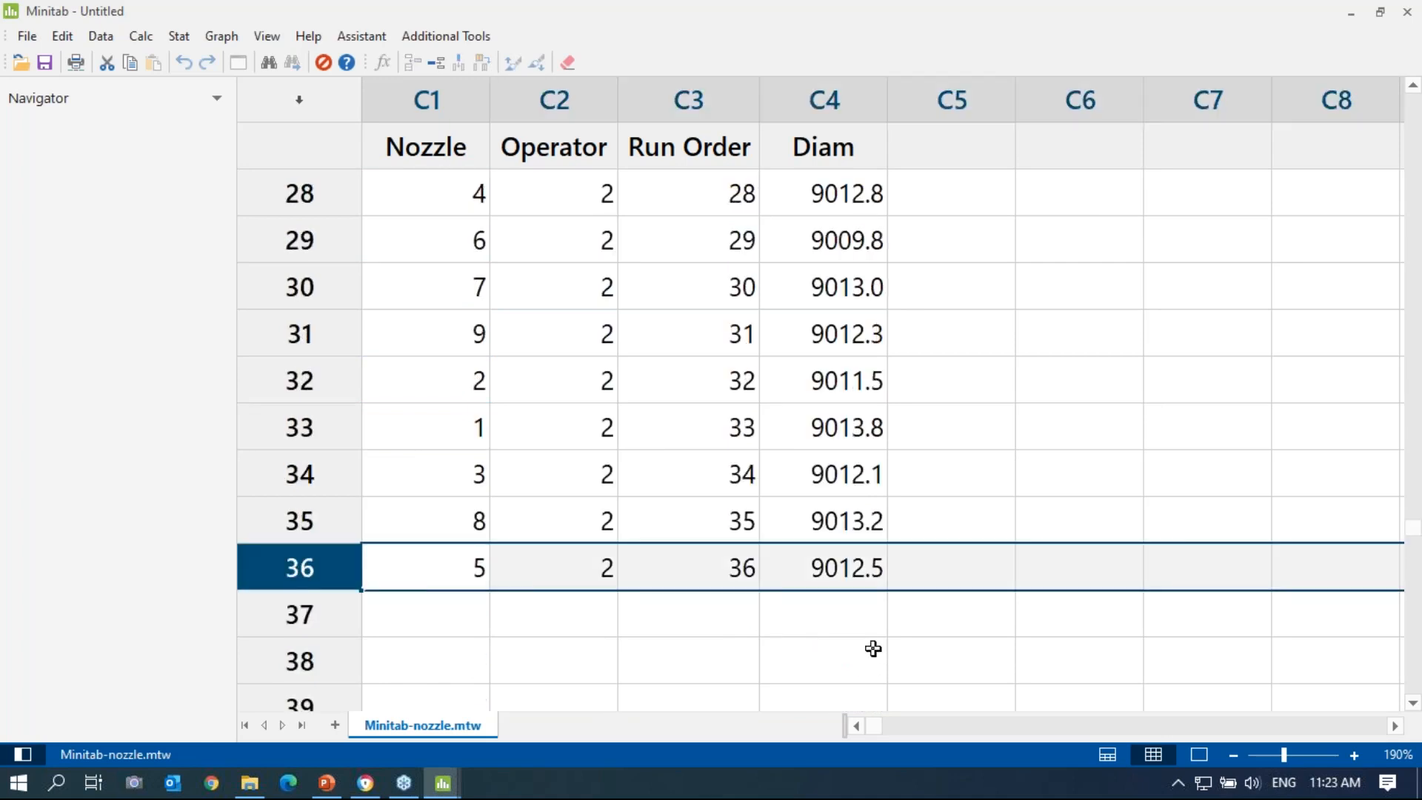
click(843, 572)
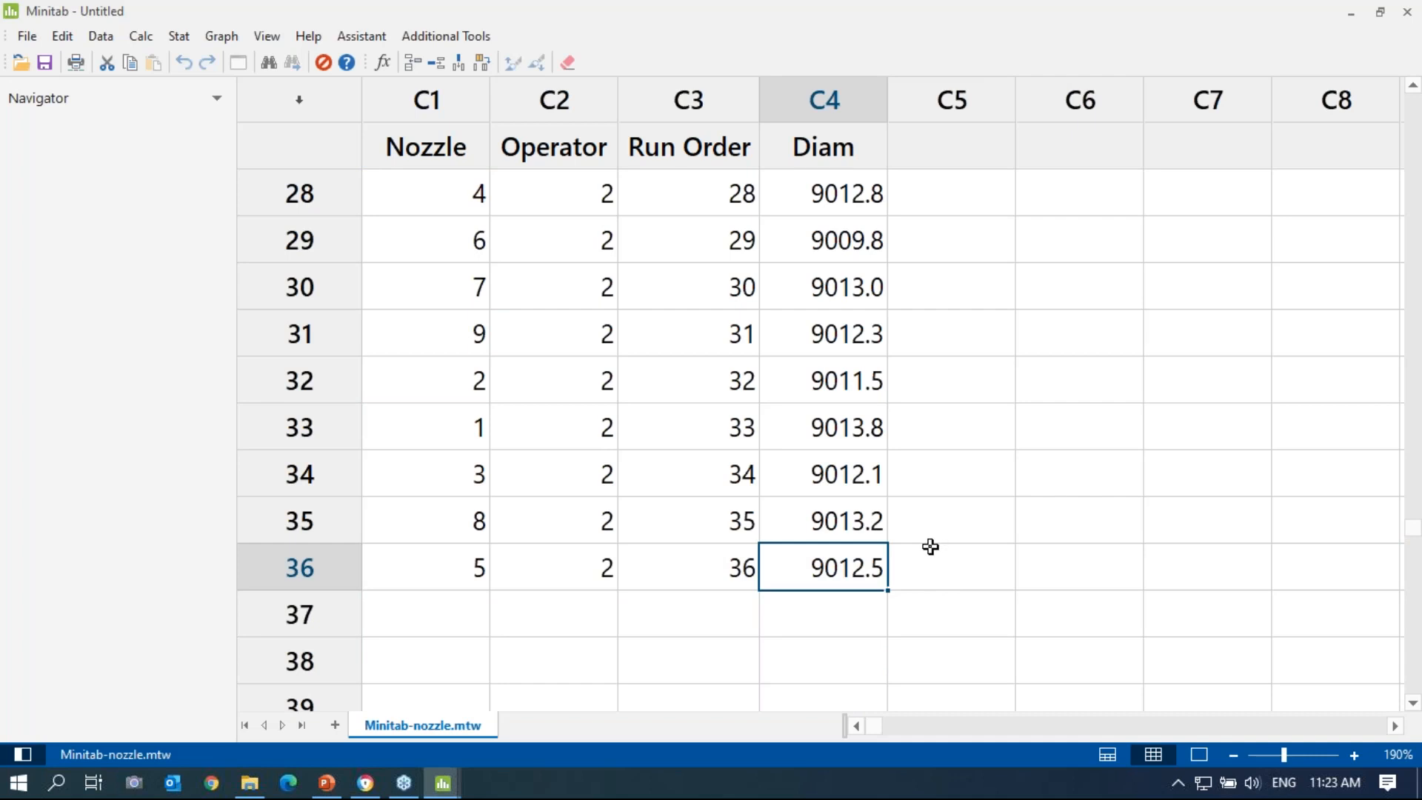
scroll(931, 547, up, 12)
click(567, 194)
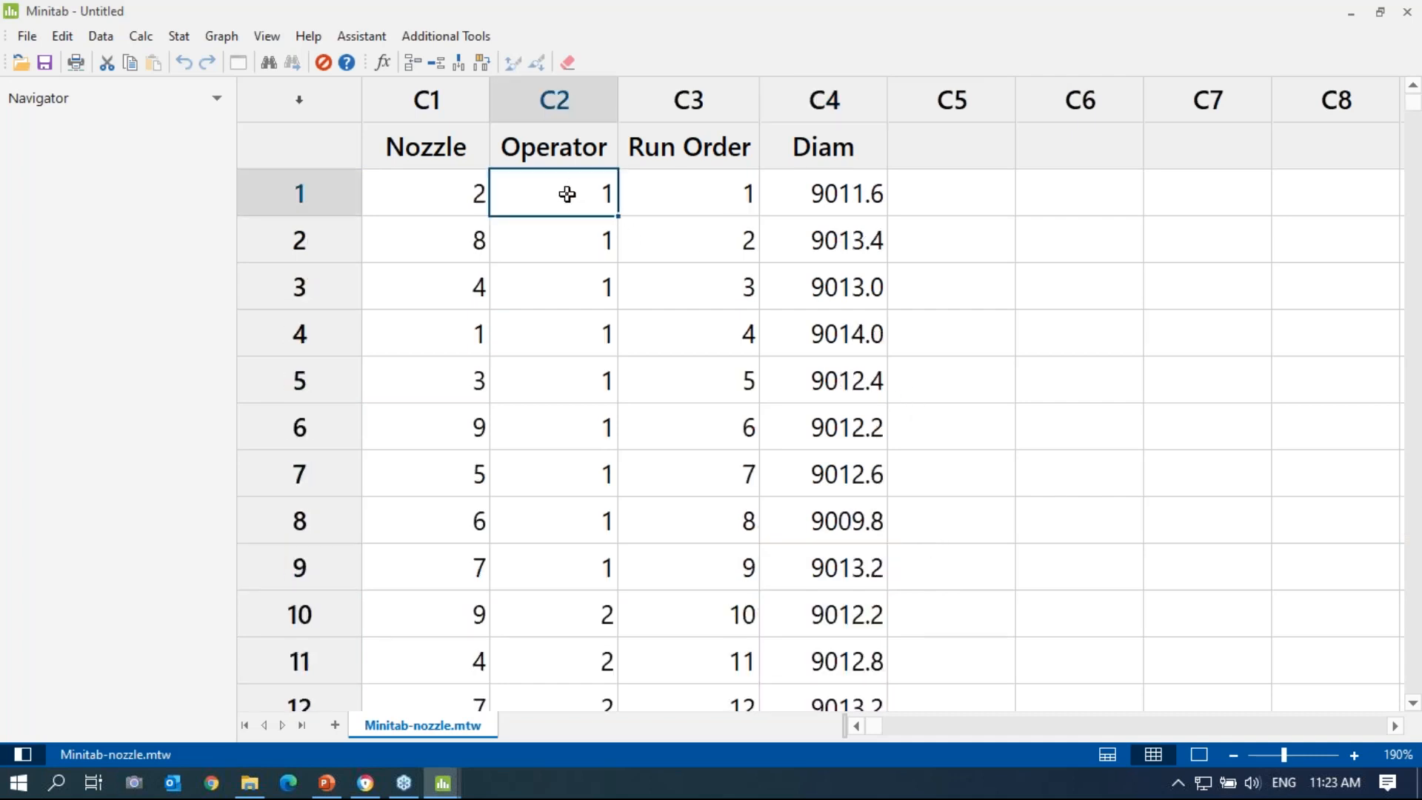
click(417, 186)
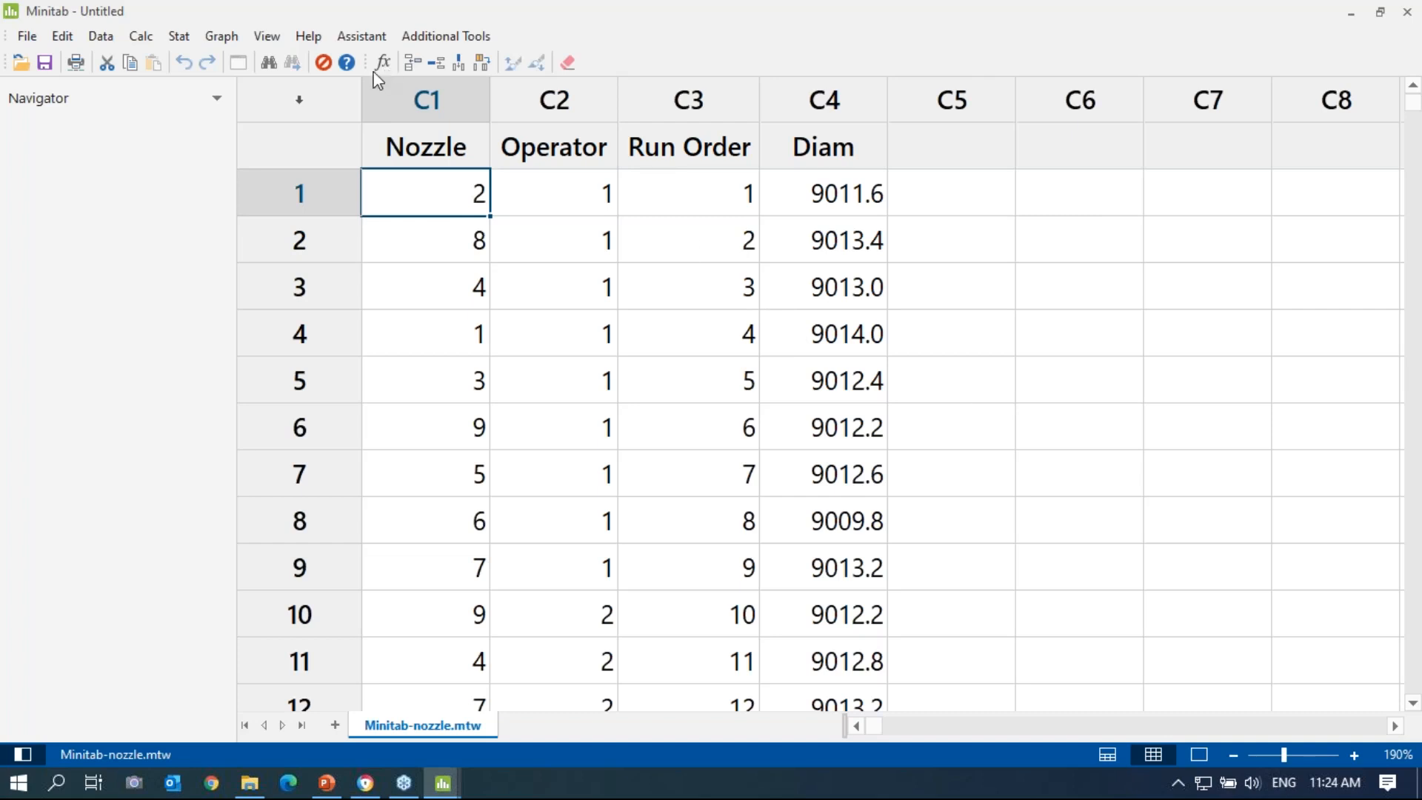
click(184, 42)
mouse_move(281, 181)
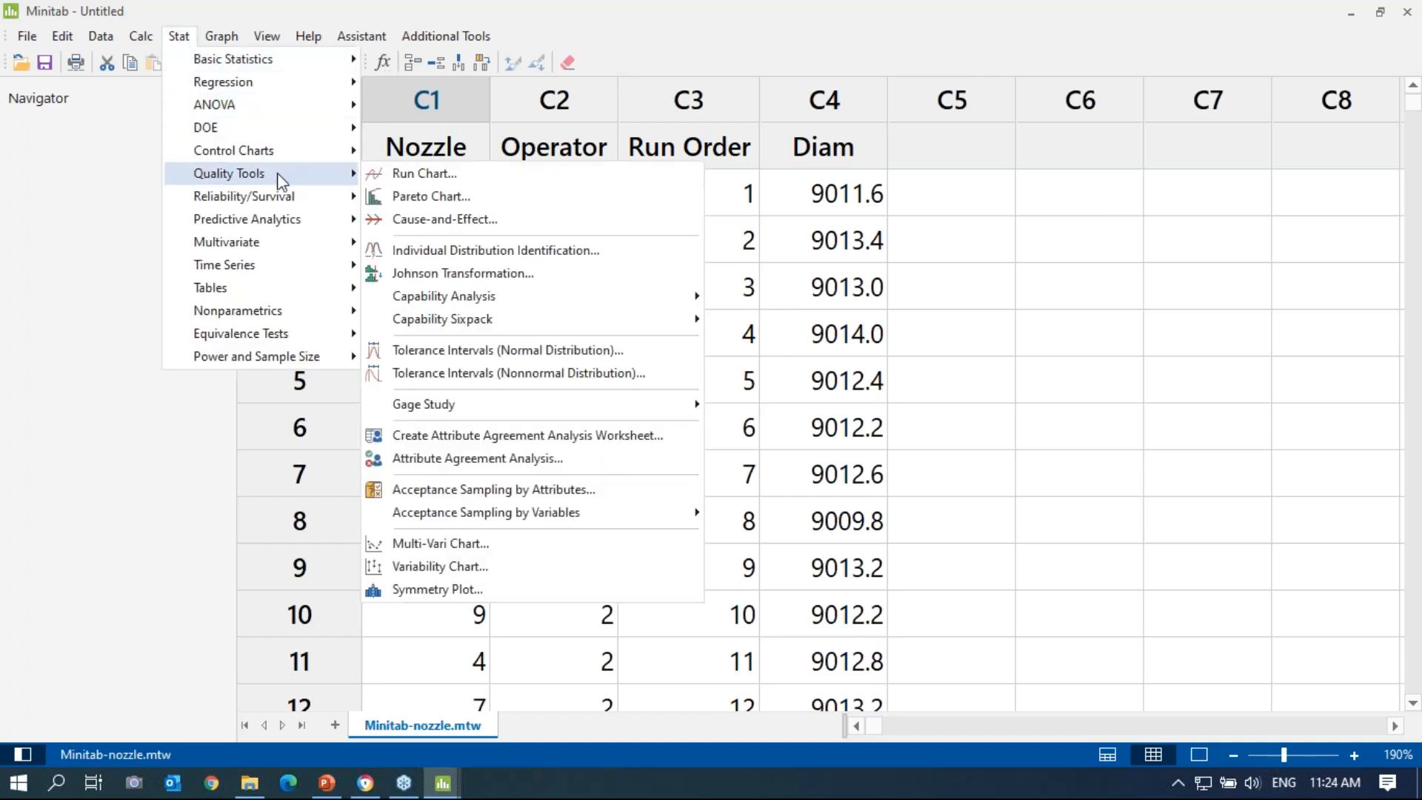
mouse_move(639, 416)
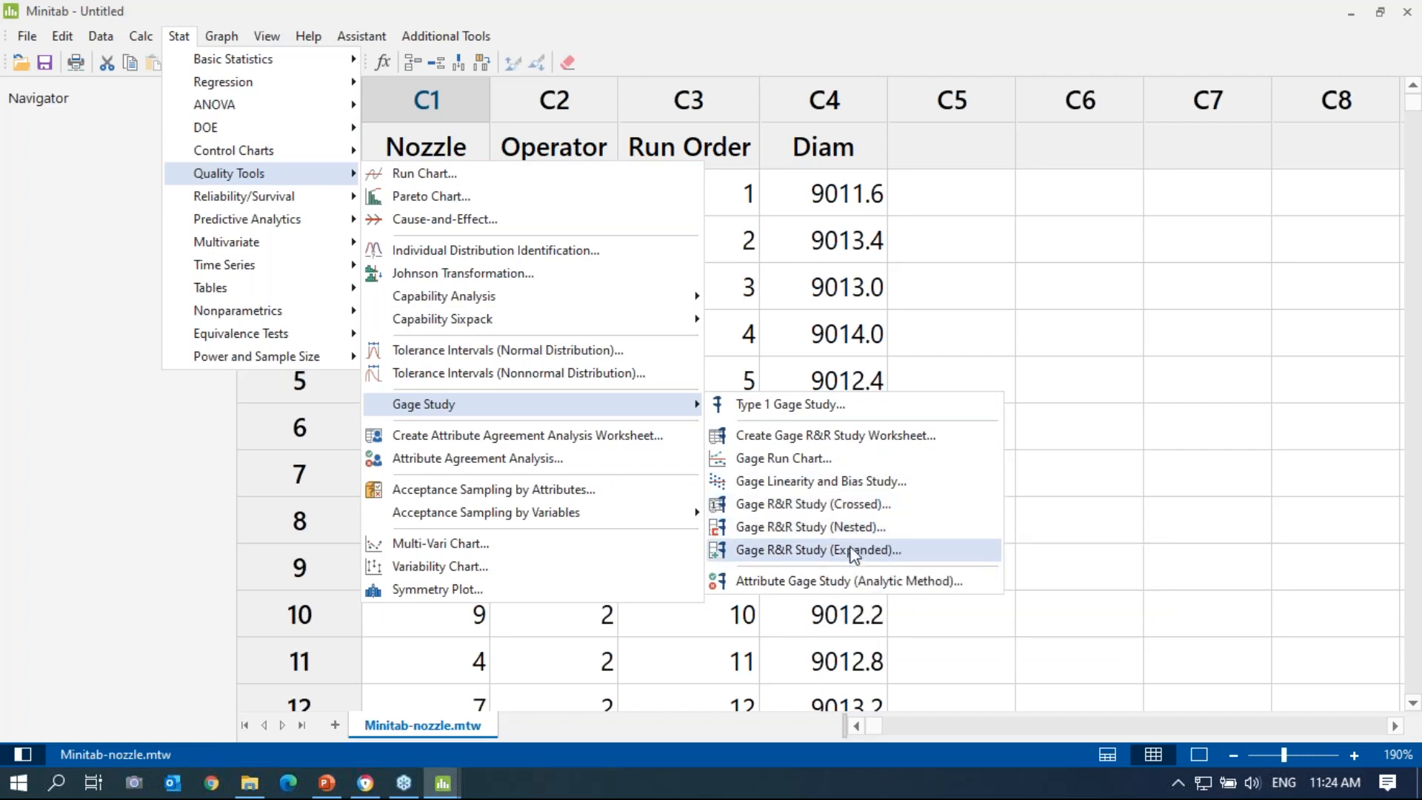
click(778, 507)
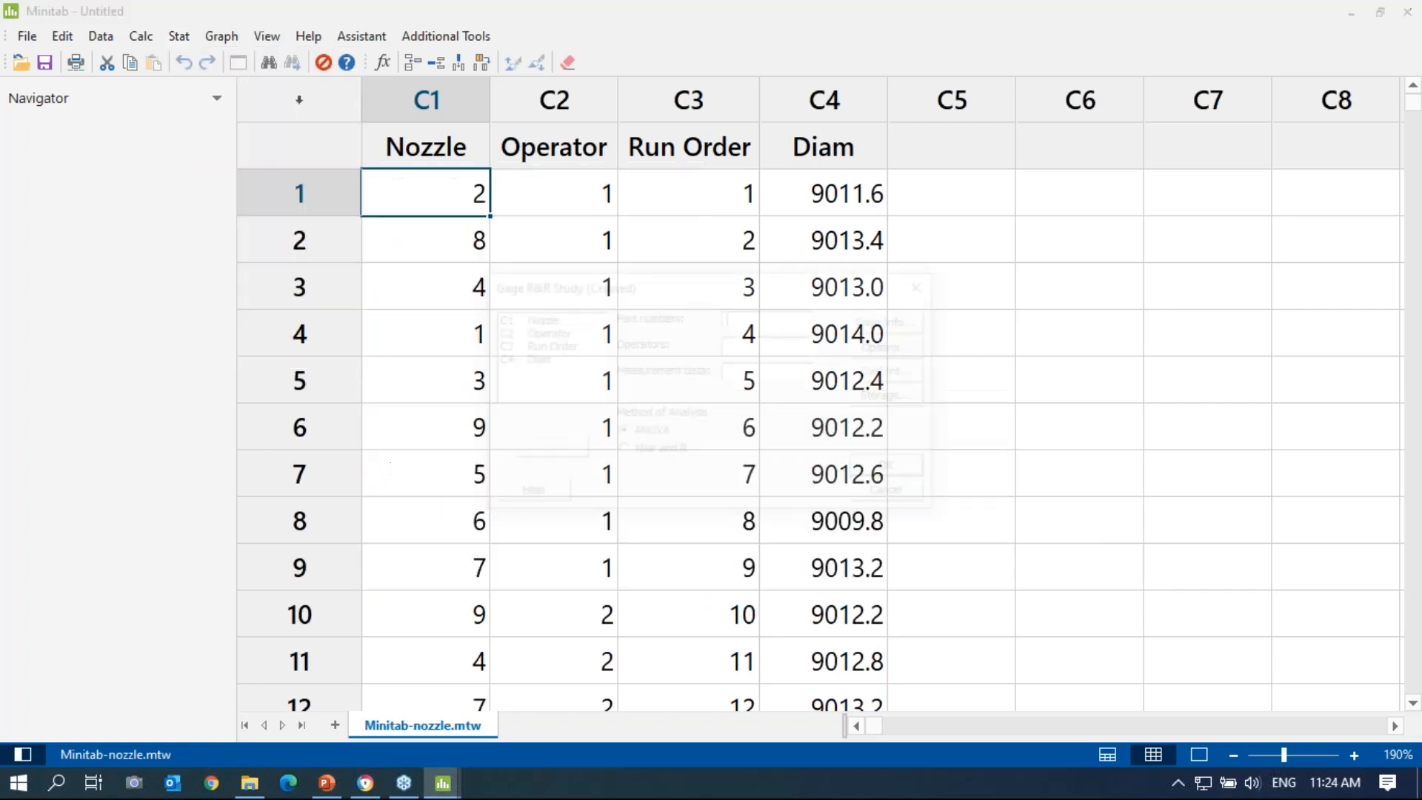
click(926, 284)
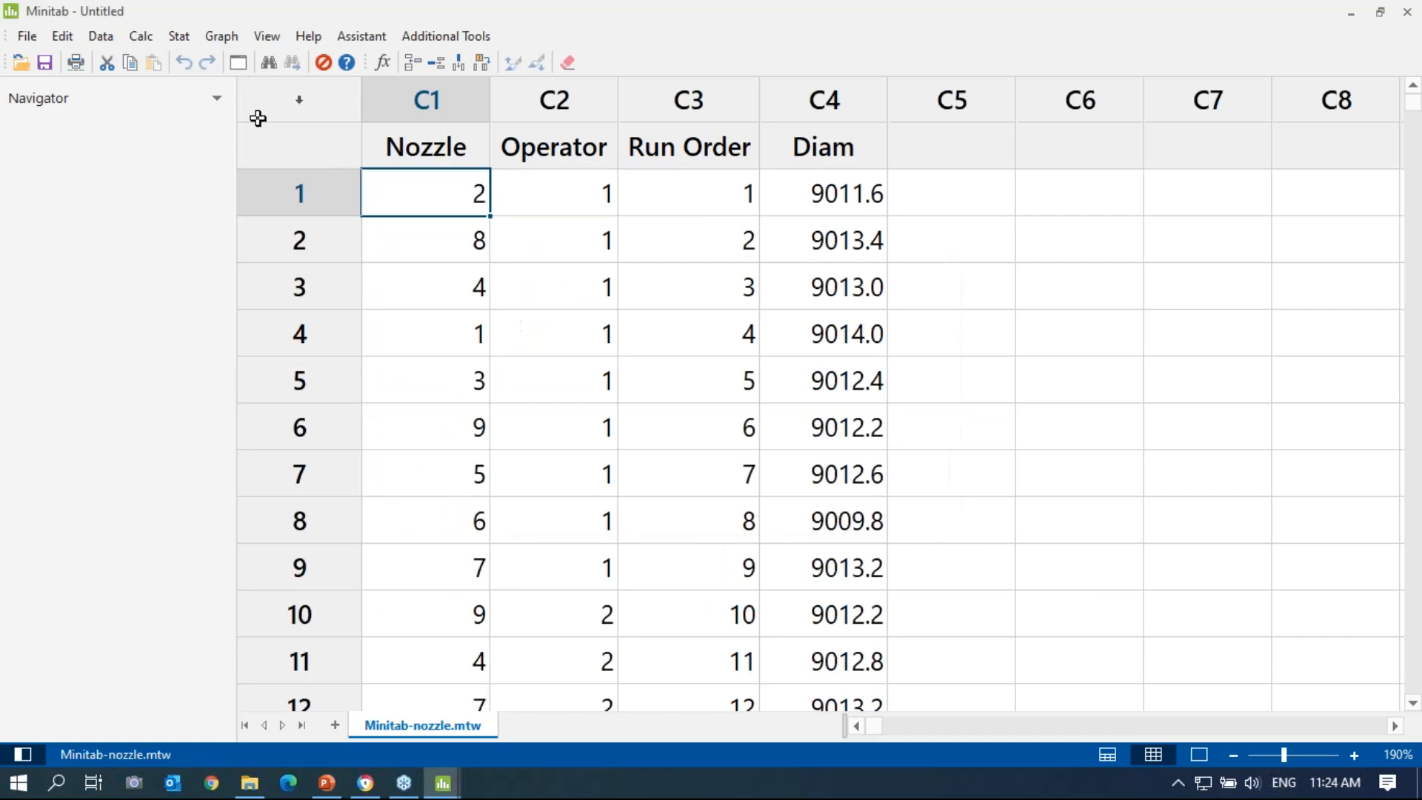
Step: Set up a crossed Gage R&R study with Nozzle as part numbers, Operator as operators and Diam as measurement data
click(178, 37)
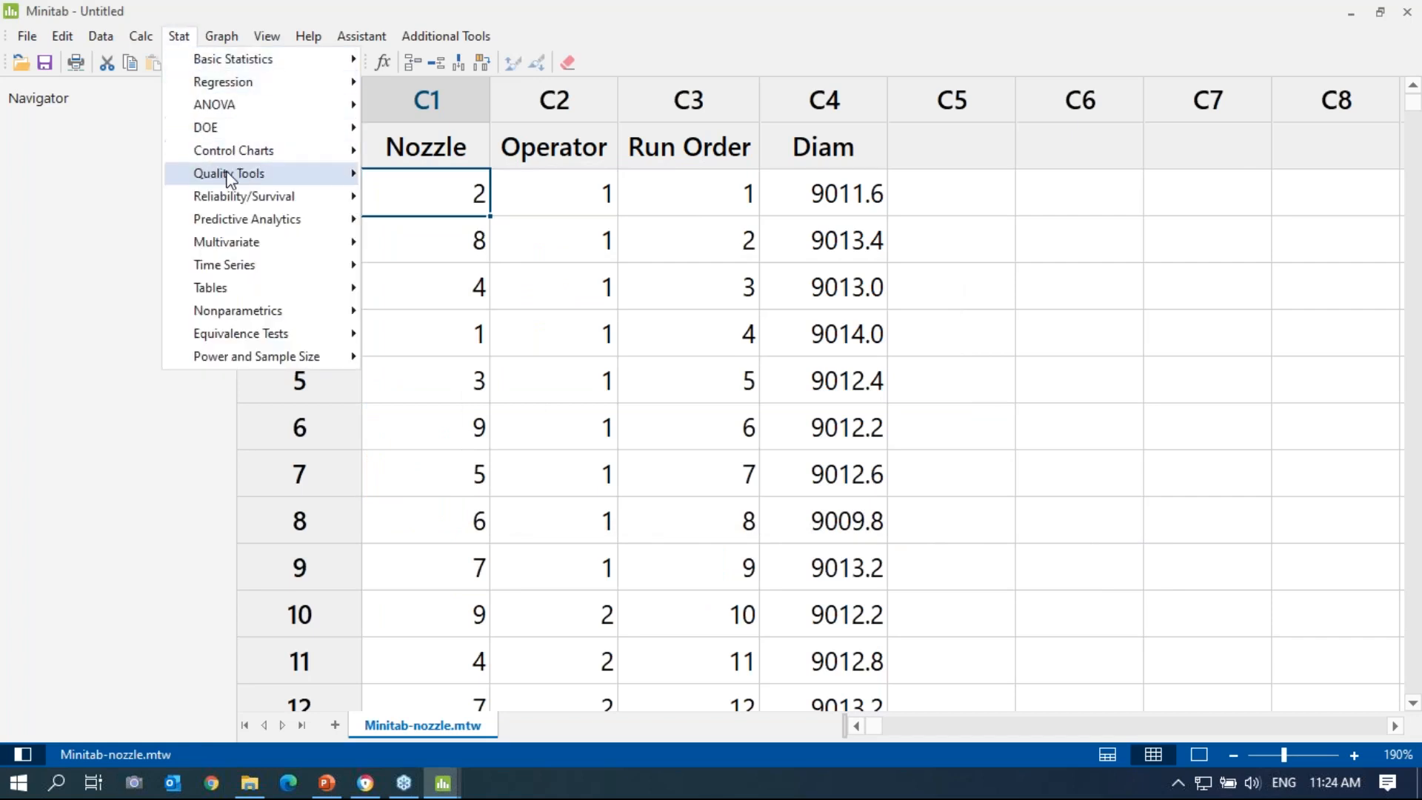
mouse_move(229, 176)
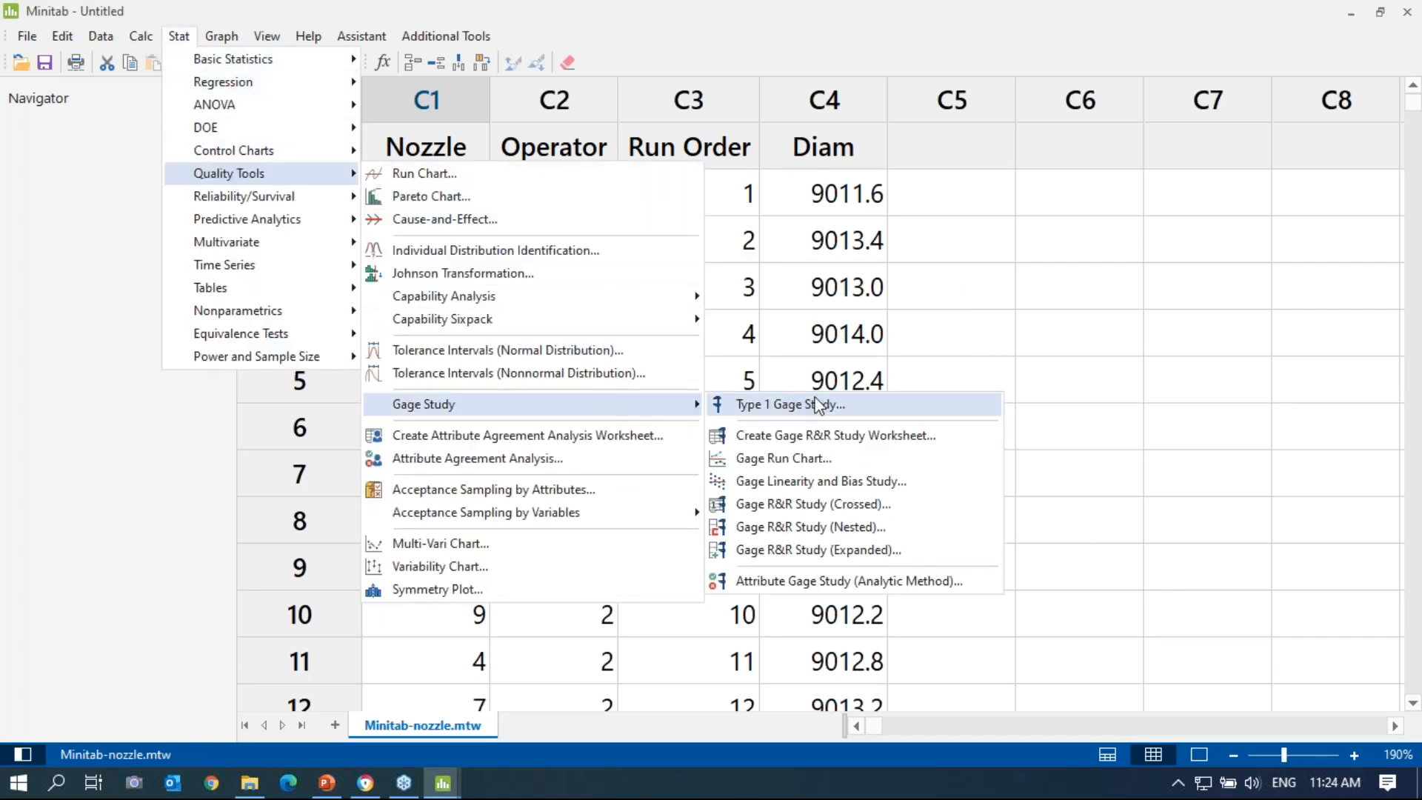
click(853, 505)
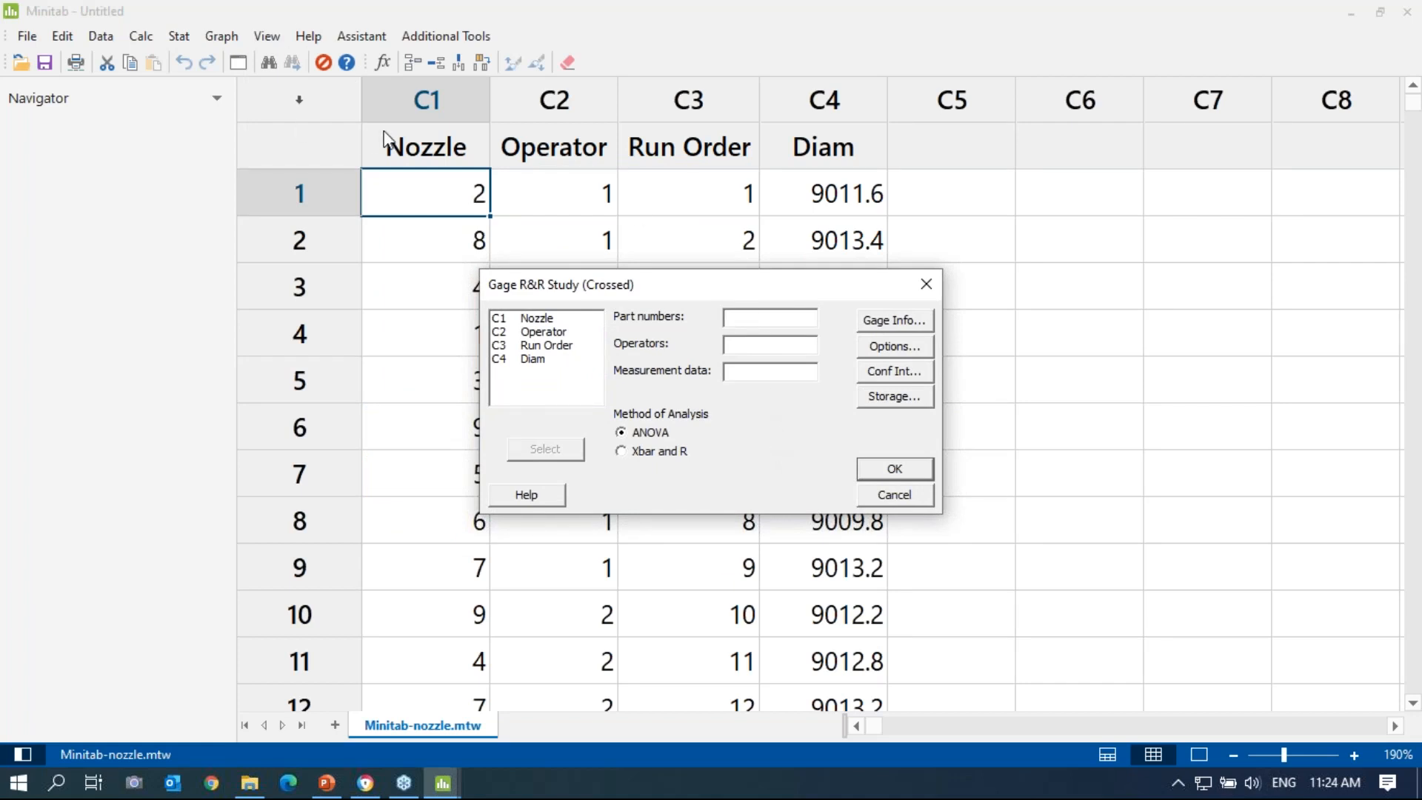
double_click(537, 321)
double_click(530, 332)
click(533, 359)
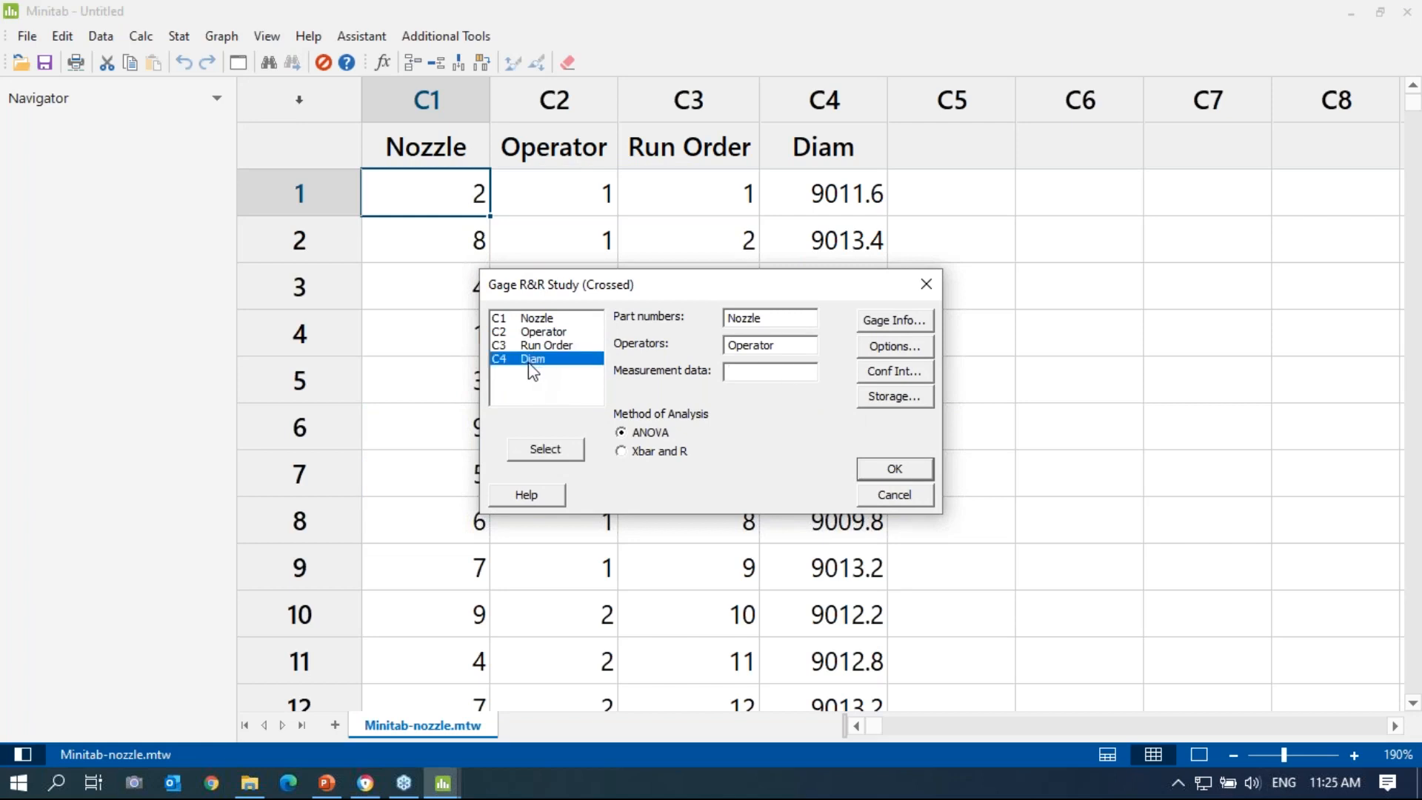
double_click(533, 363)
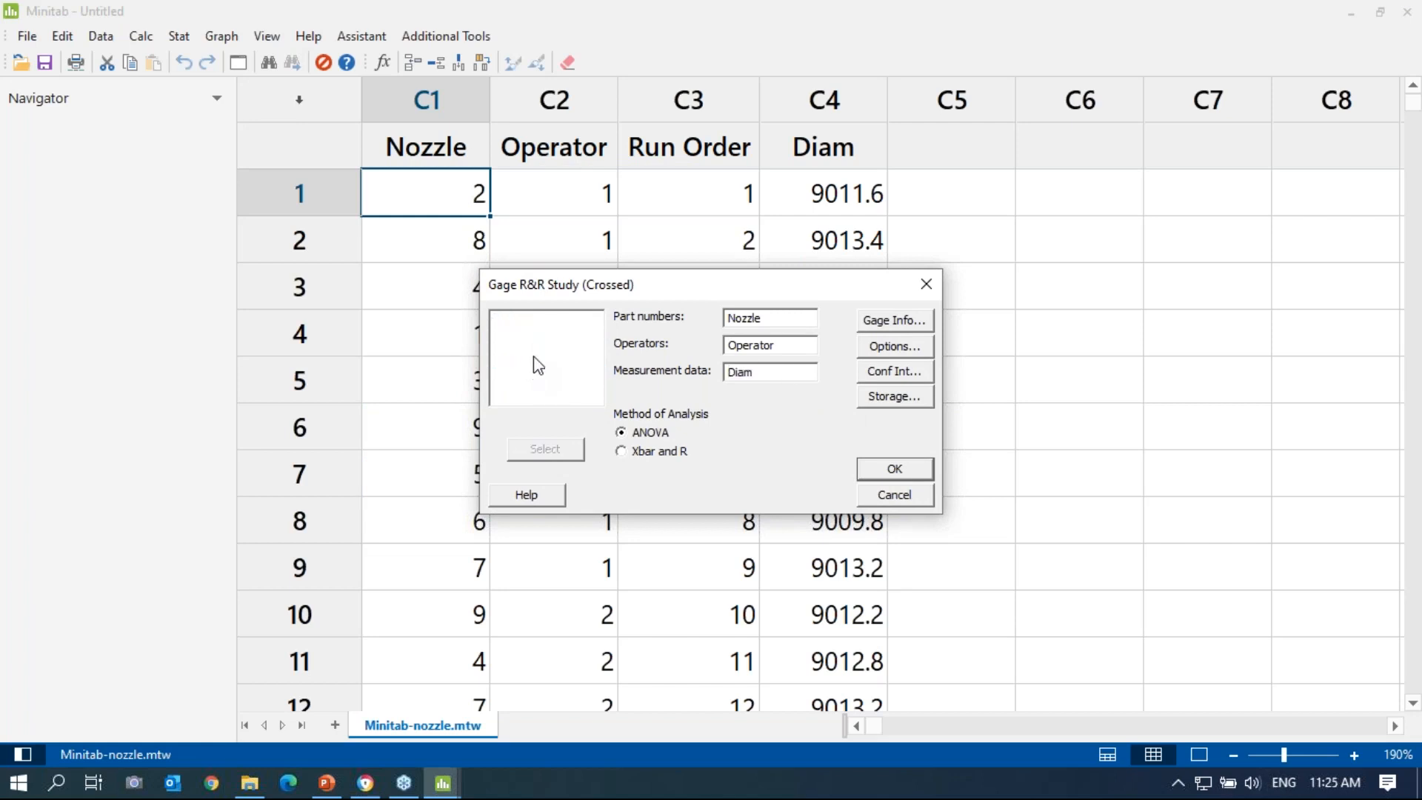
Step: Define the process tolerance as an upper spec minus lower spec of 8 and run the study with the ANOVA method
click(874, 349)
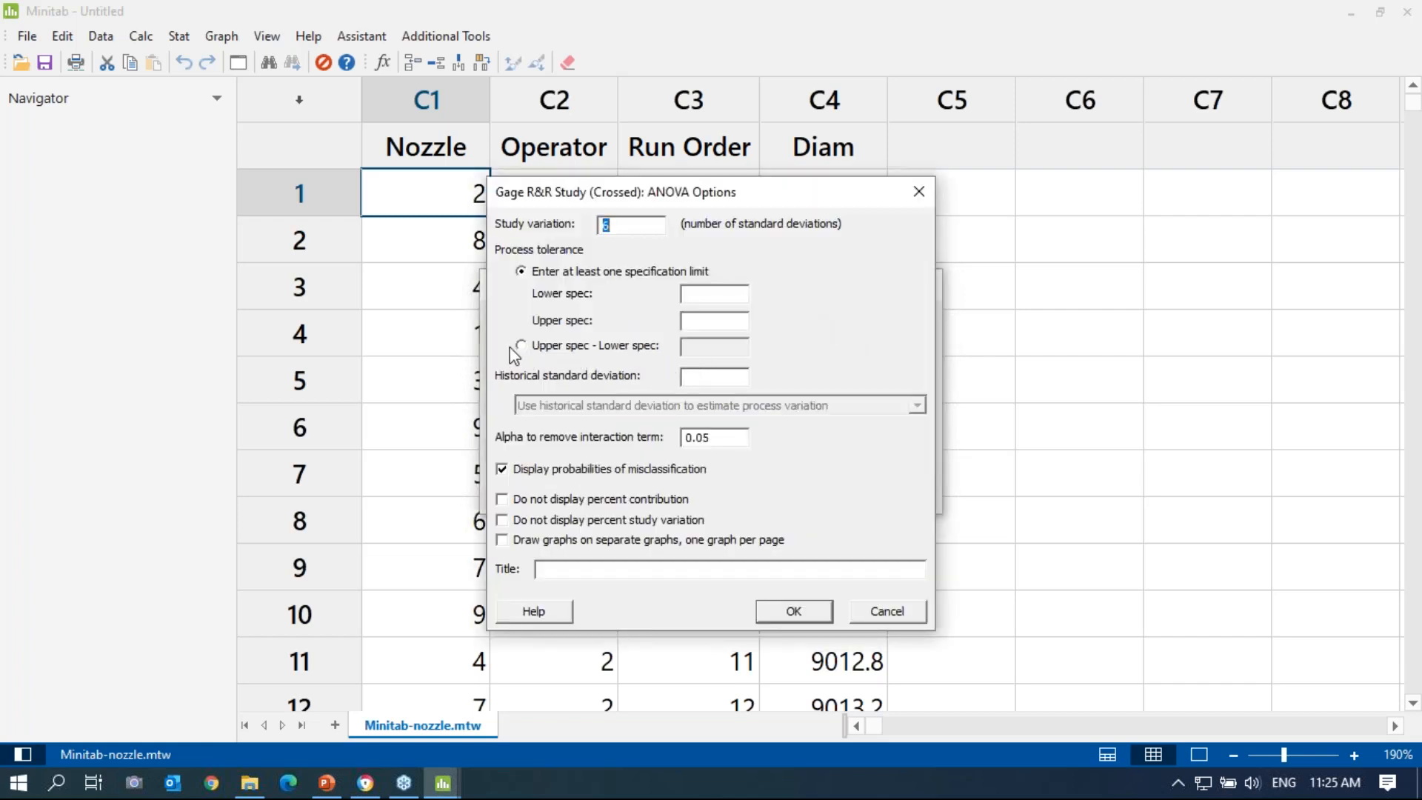
click(519, 345)
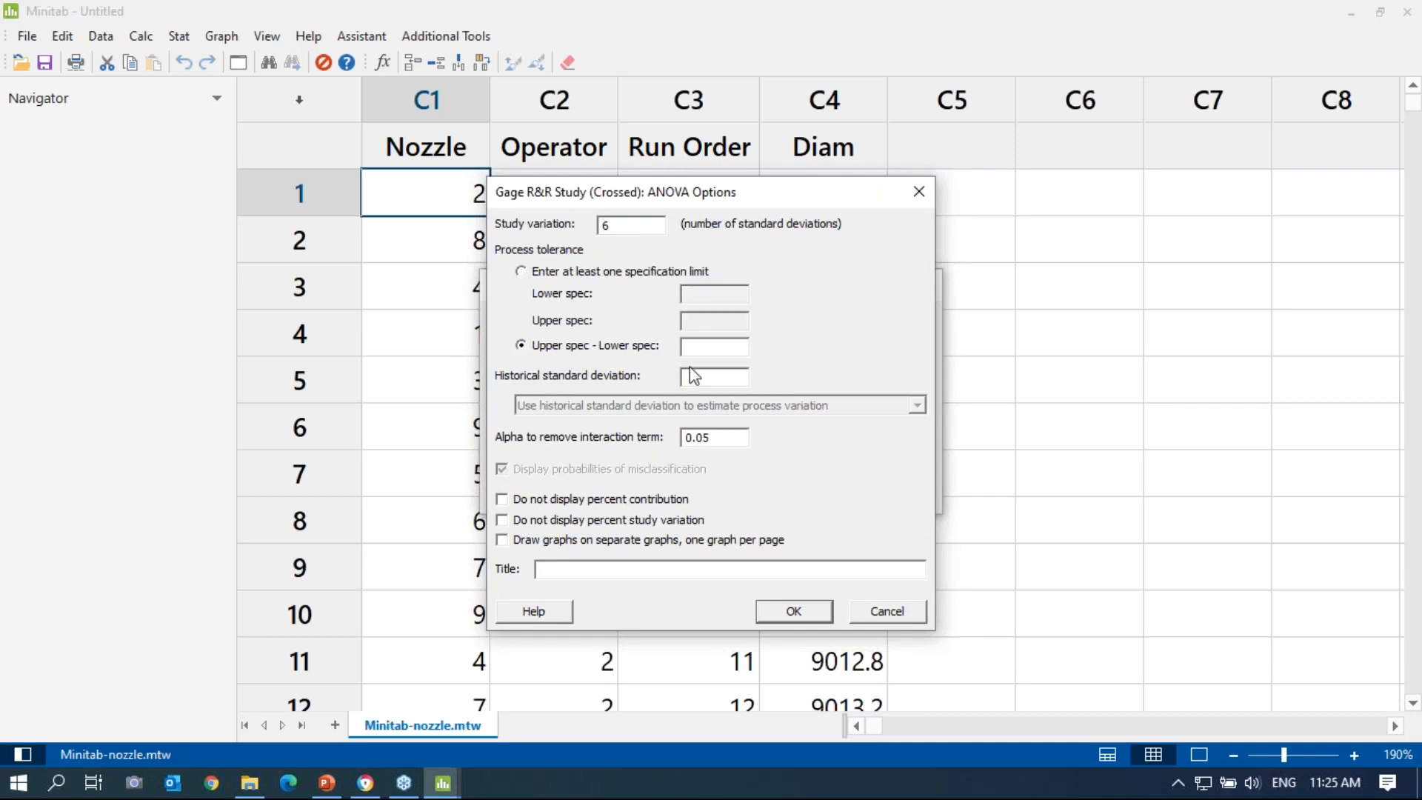
click(726, 346)
text(8)
click(794, 611)
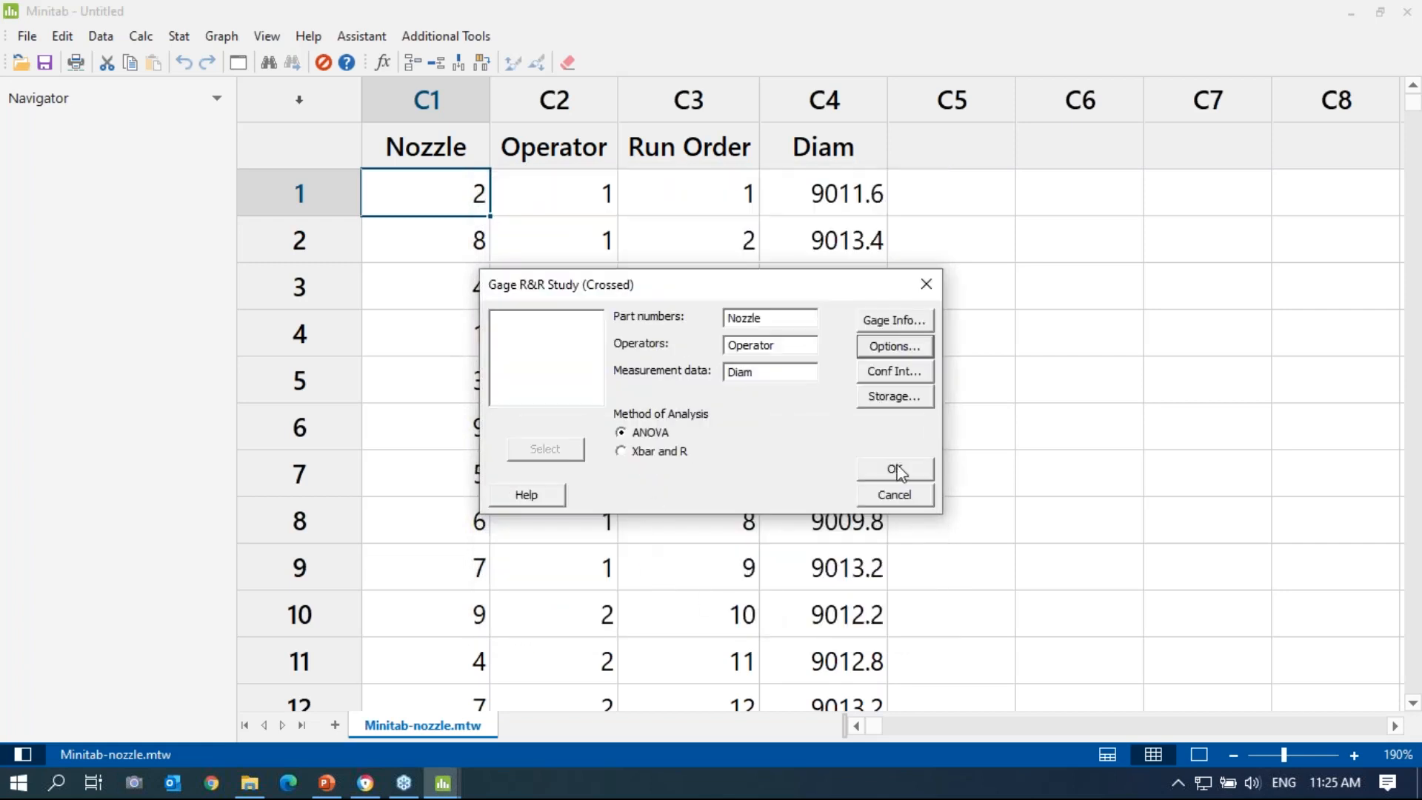
click(895, 469)
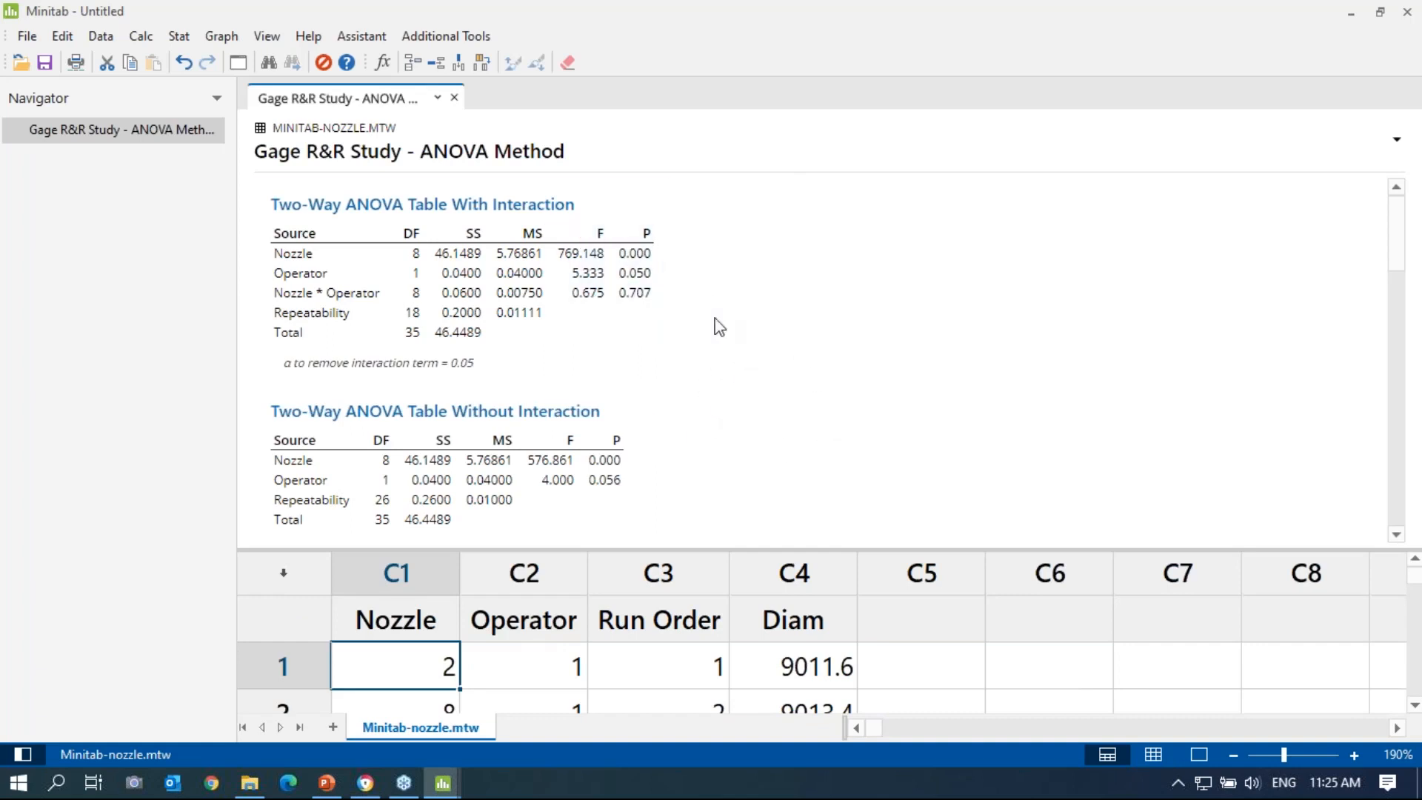
Step: Examine the study's ANOVA tables, variance components, gage evaluation and graphical report for Diam
scroll(696, 332, down, 5)
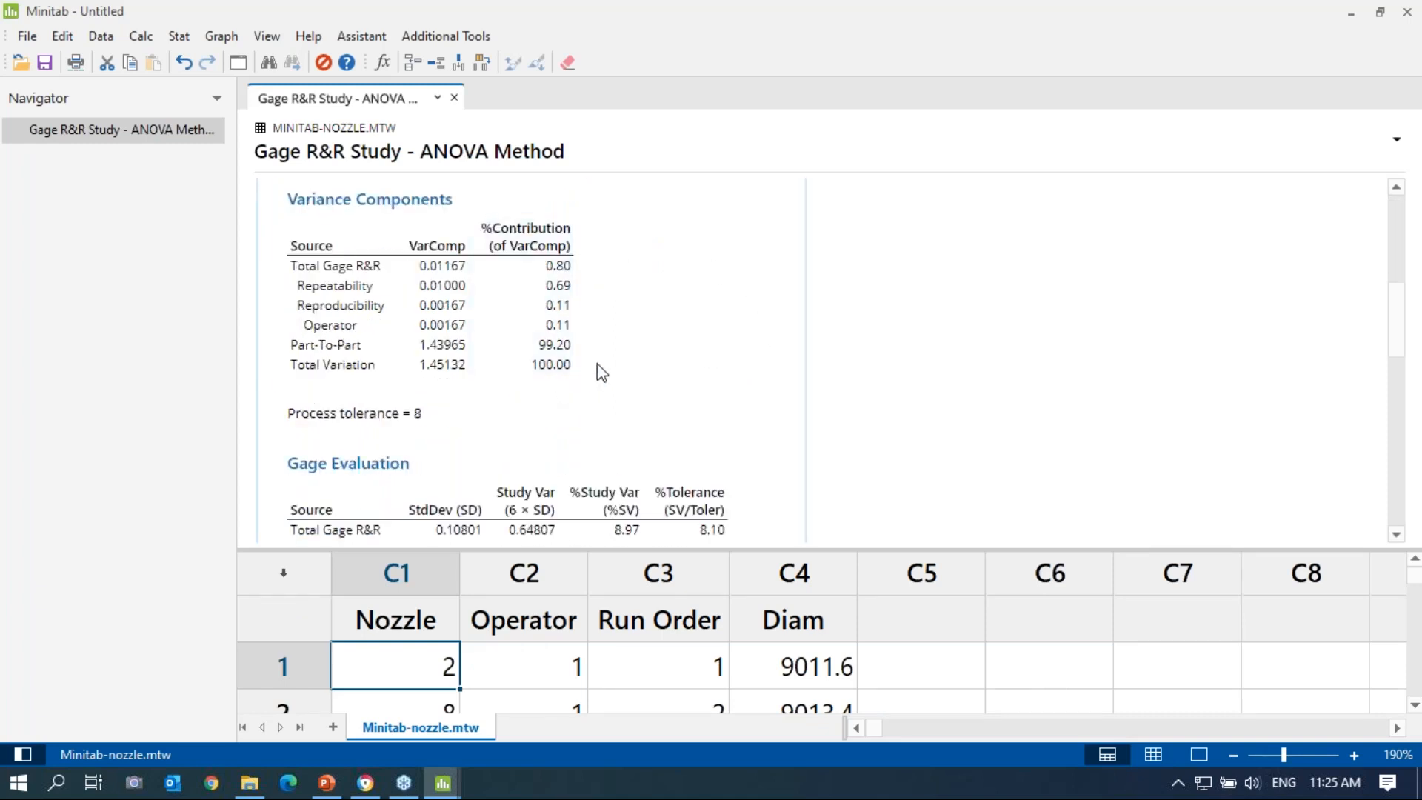
scroll(600, 366, up, 3)
scroll(600, 366, down, 6)
scroll(600, 368, up, 2)
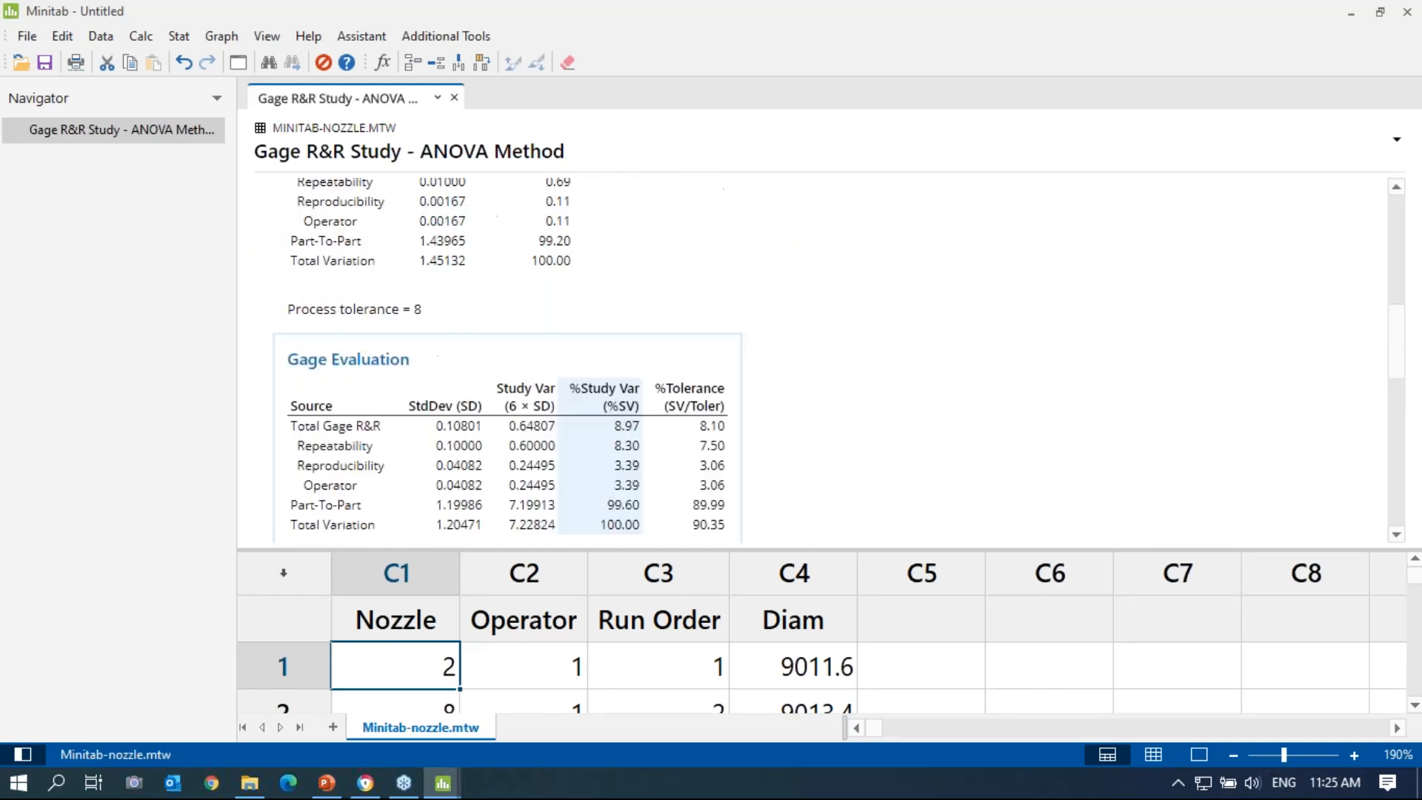
scroll(514, 378, down, 5)
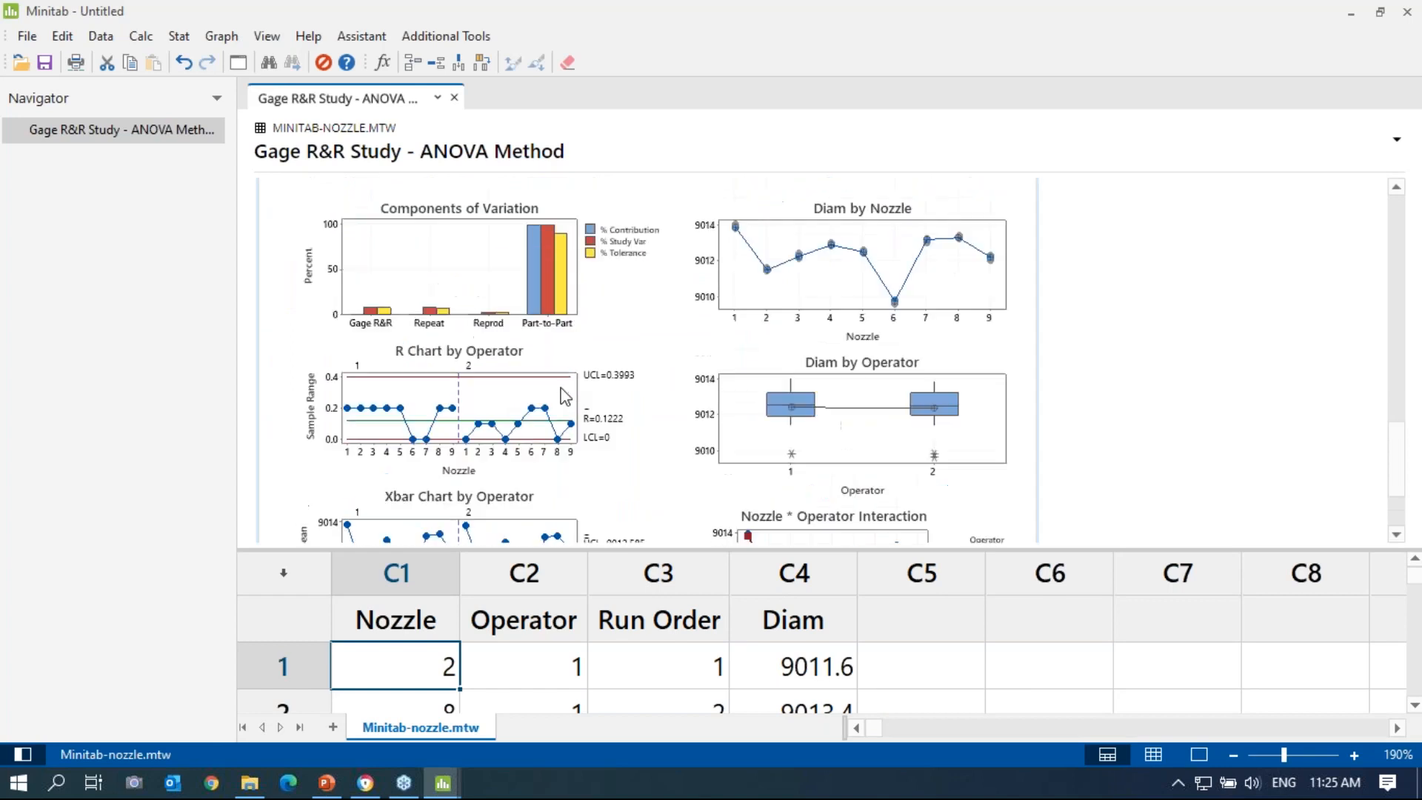
scroll(561, 389, up, 2)
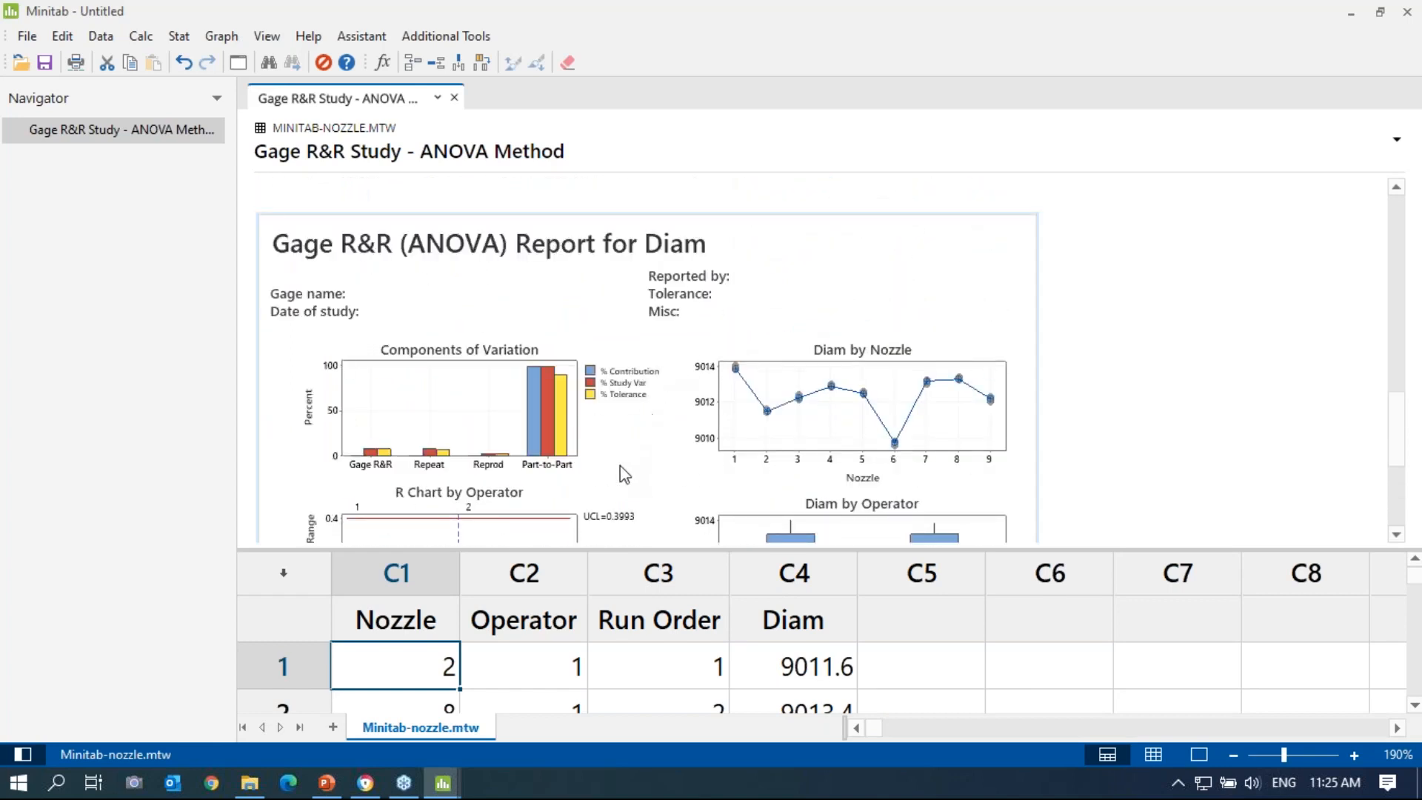
scroll(600, 461, up, 3)
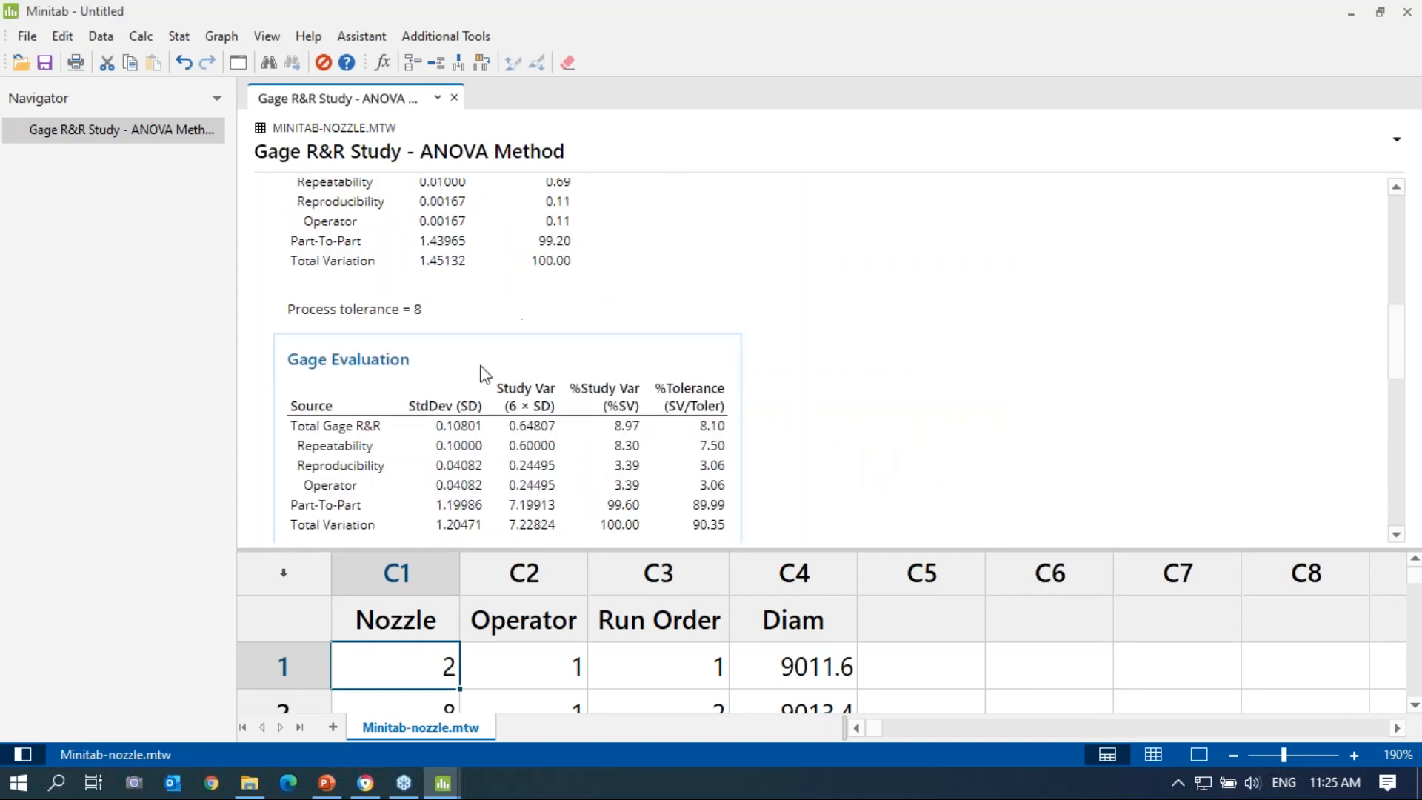
scroll(631, 300, up, 8)
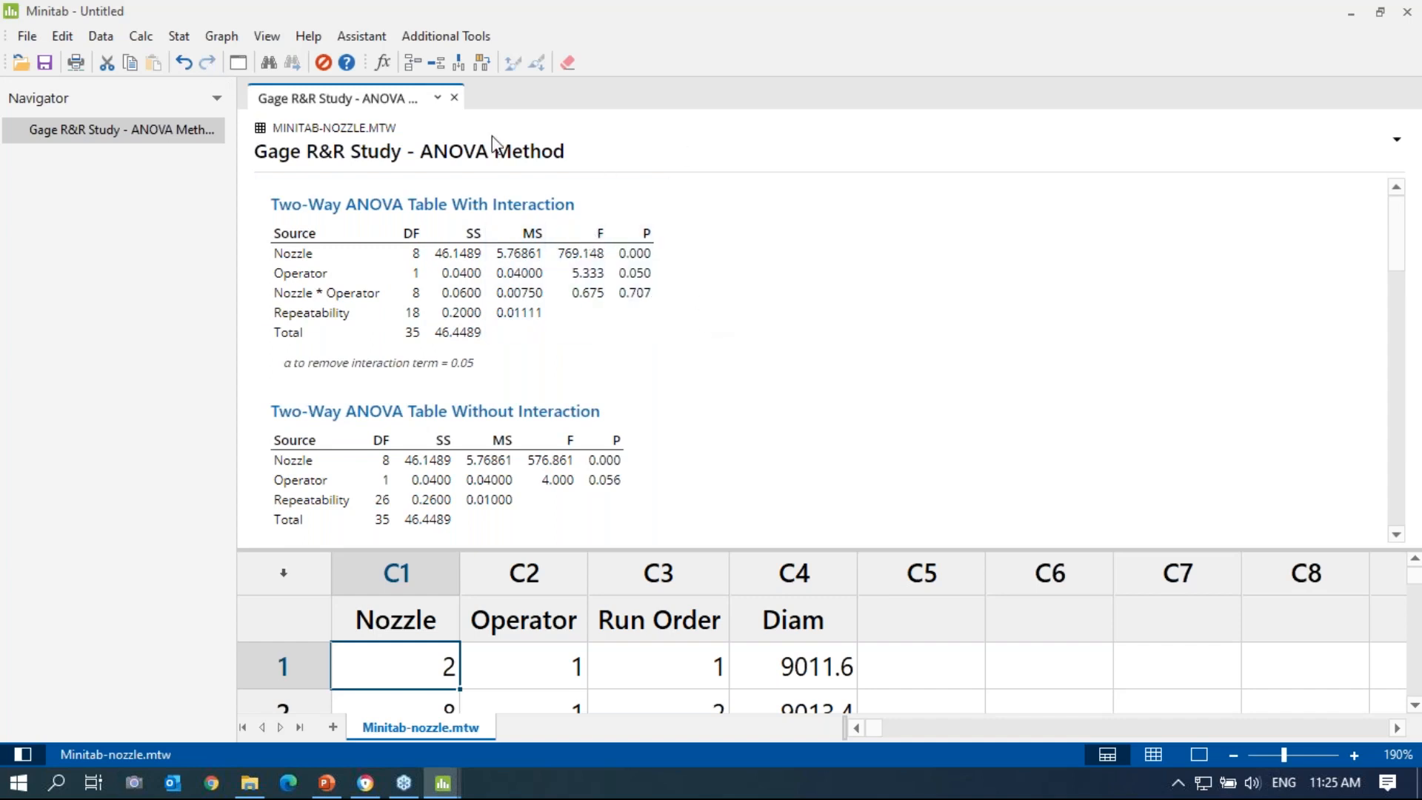
Step: Rerun the crossed Gage R&R study for Diam with graphs drawn on separate graphs, one graph per page
click(180, 37)
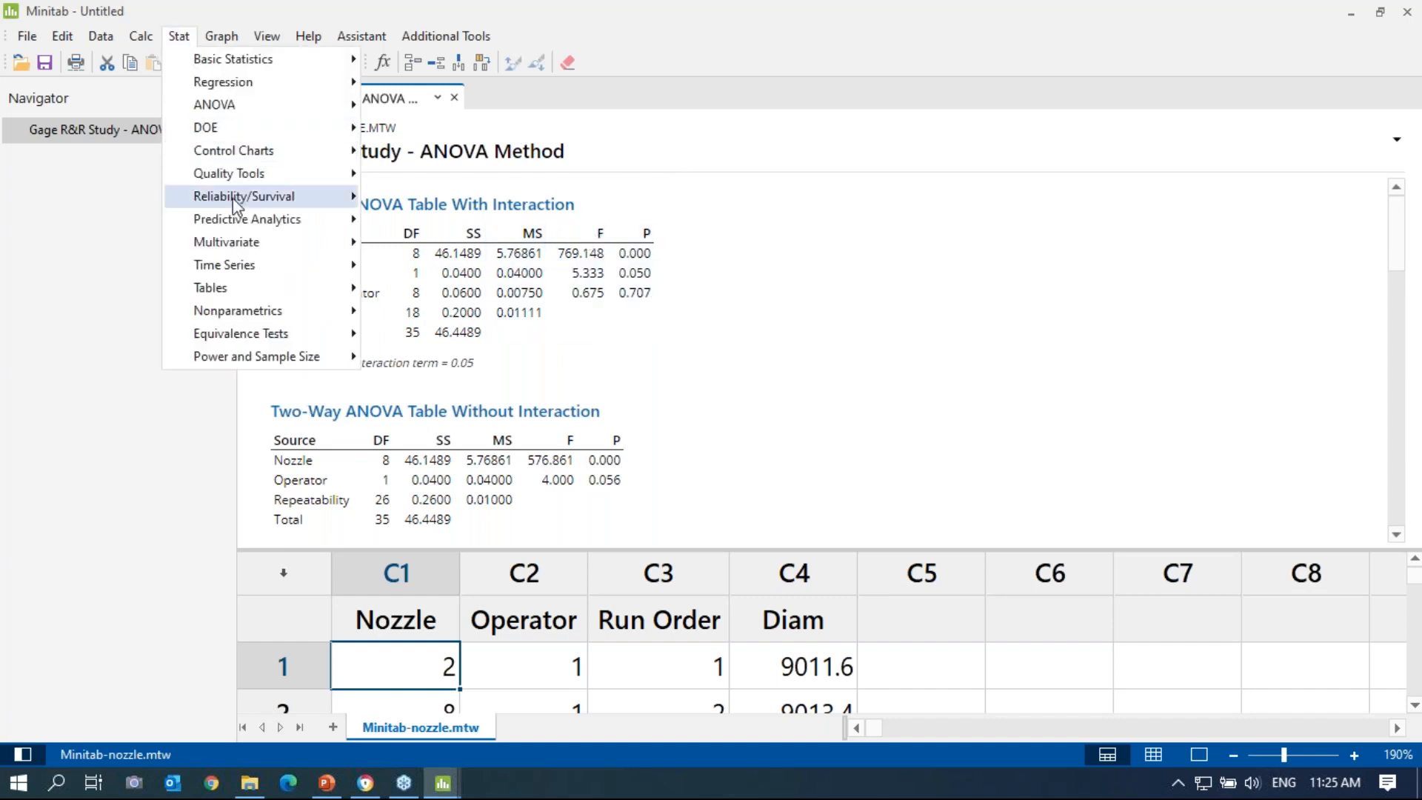
mouse_move(248, 178)
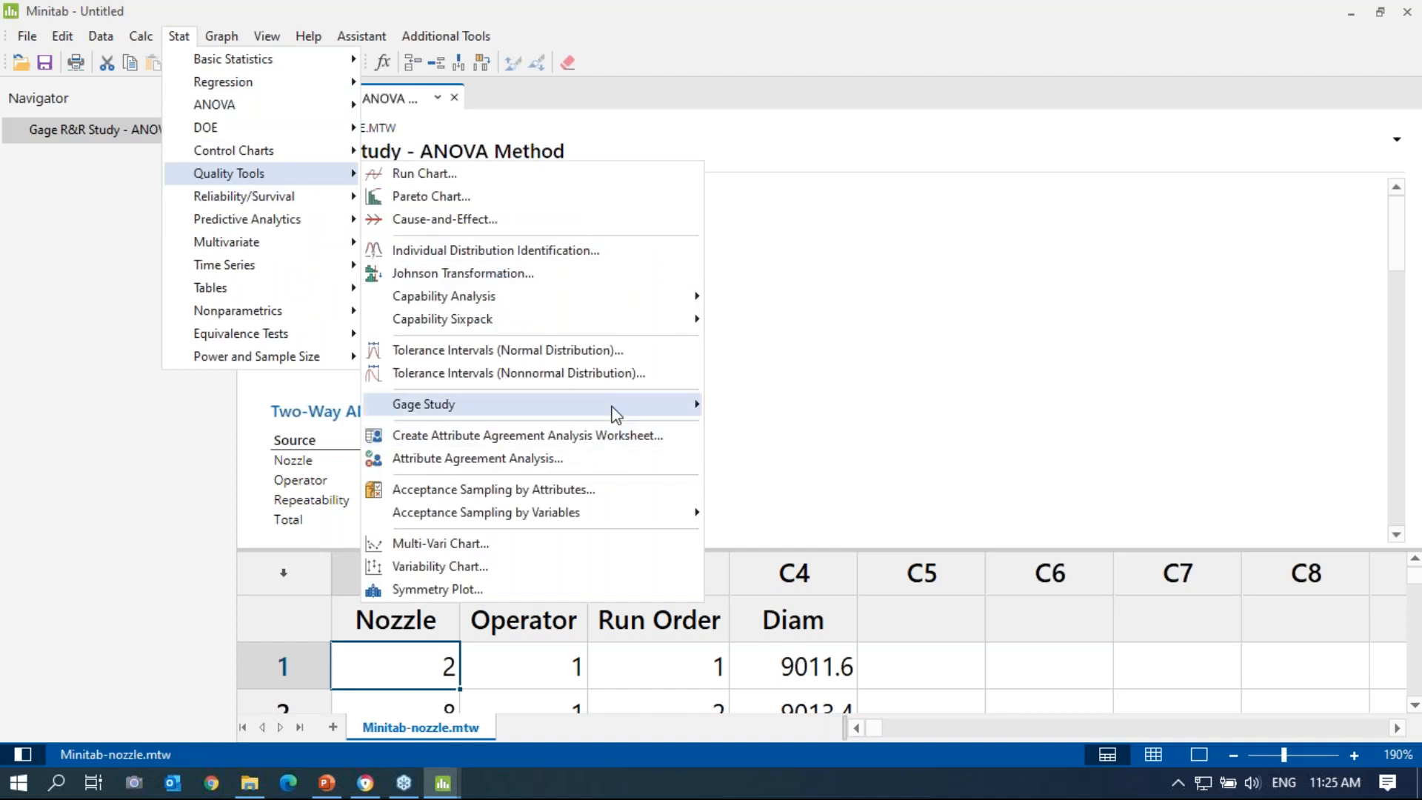
mouse_move(614, 408)
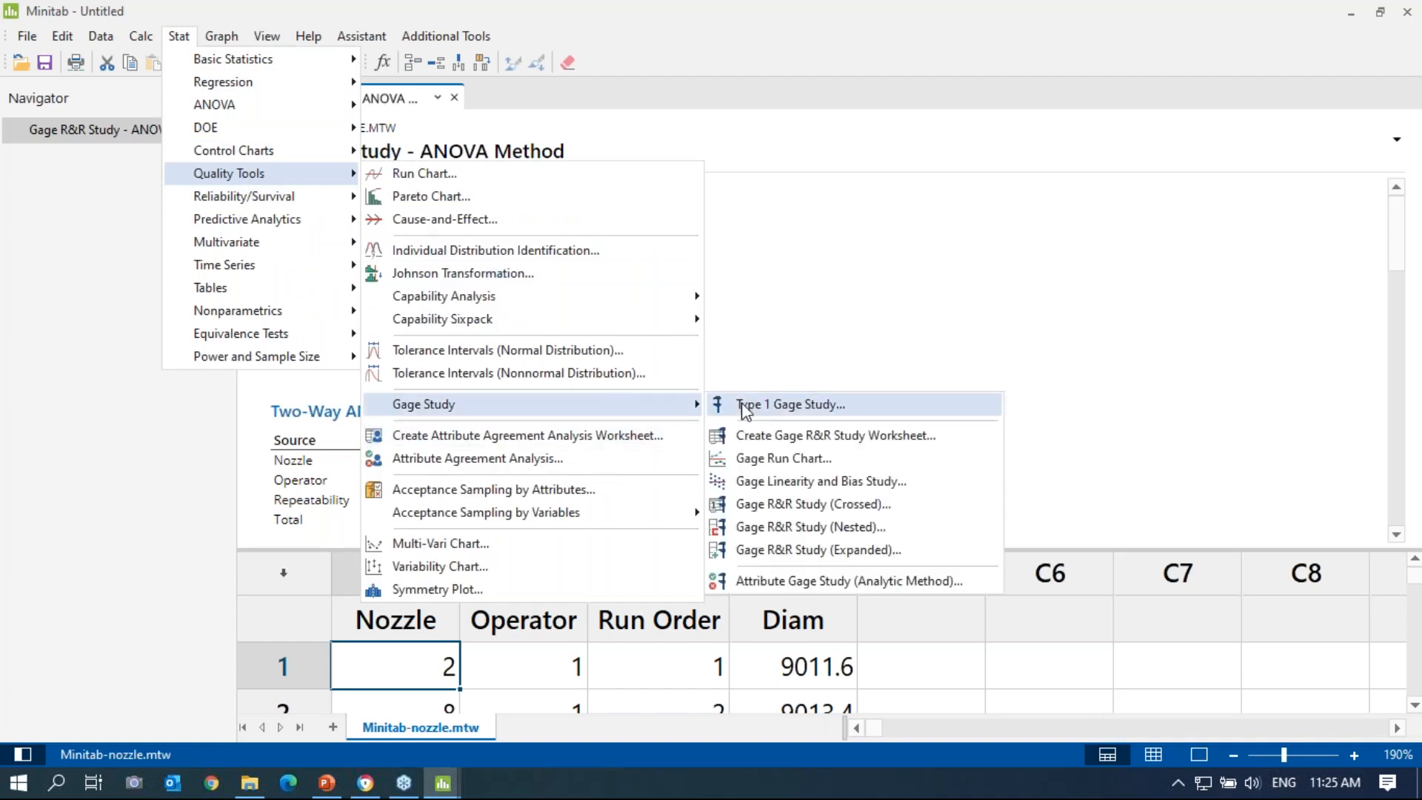
click(895, 505)
click(774, 317)
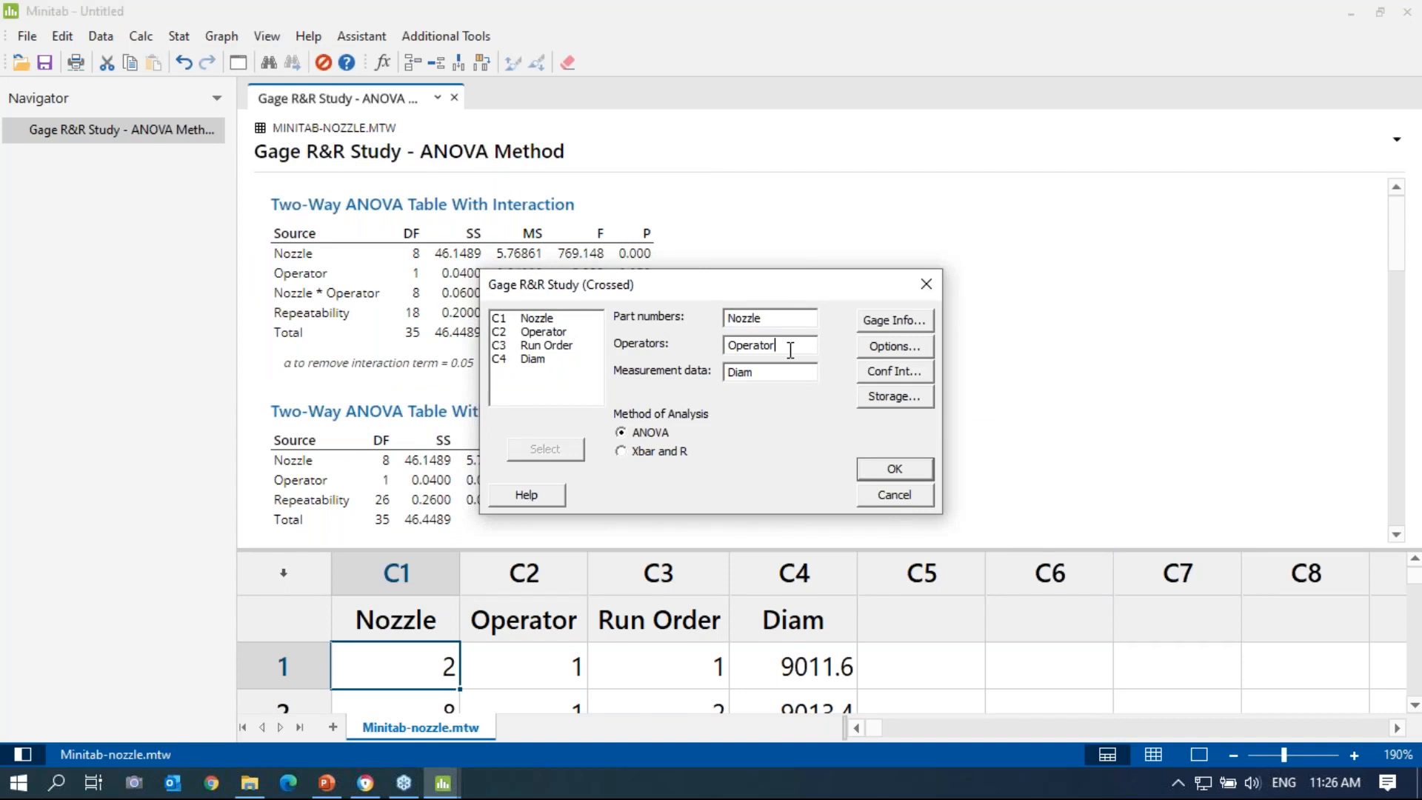
click(896, 348)
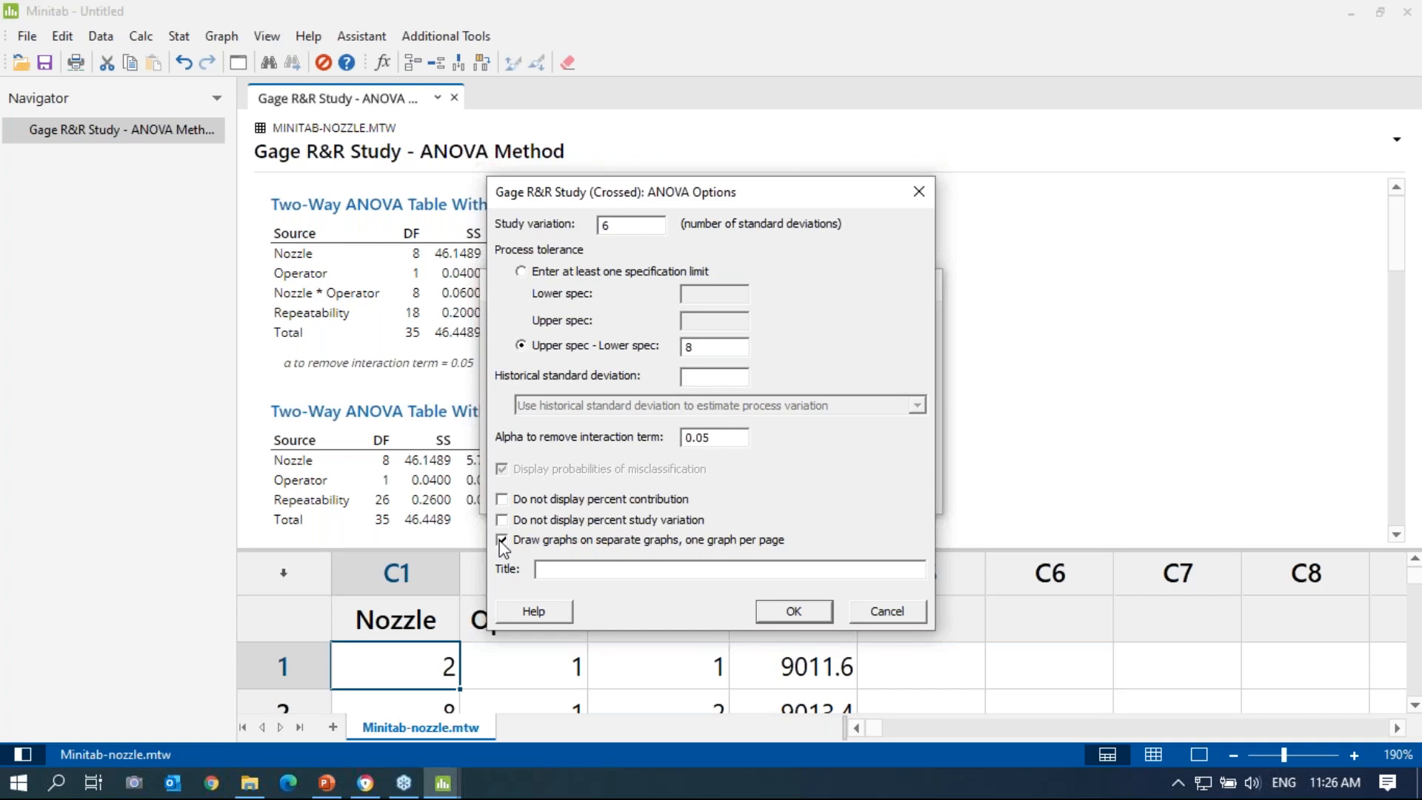
click(793, 611)
click(895, 470)
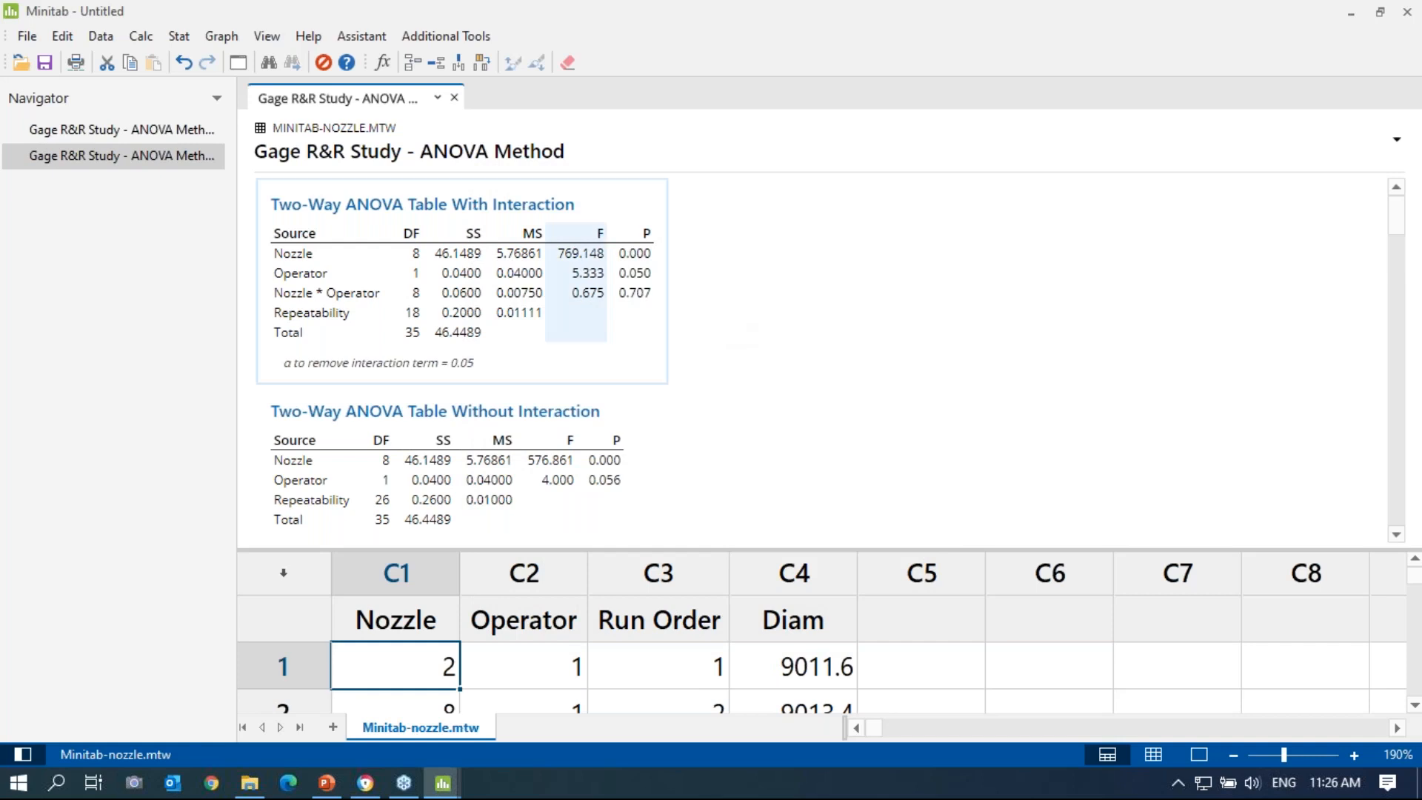
Step: Show the earlier study's output side by side with the new one and hide the Navigator
click(177, 130)
right_click(222, 131)
click(284, 137)
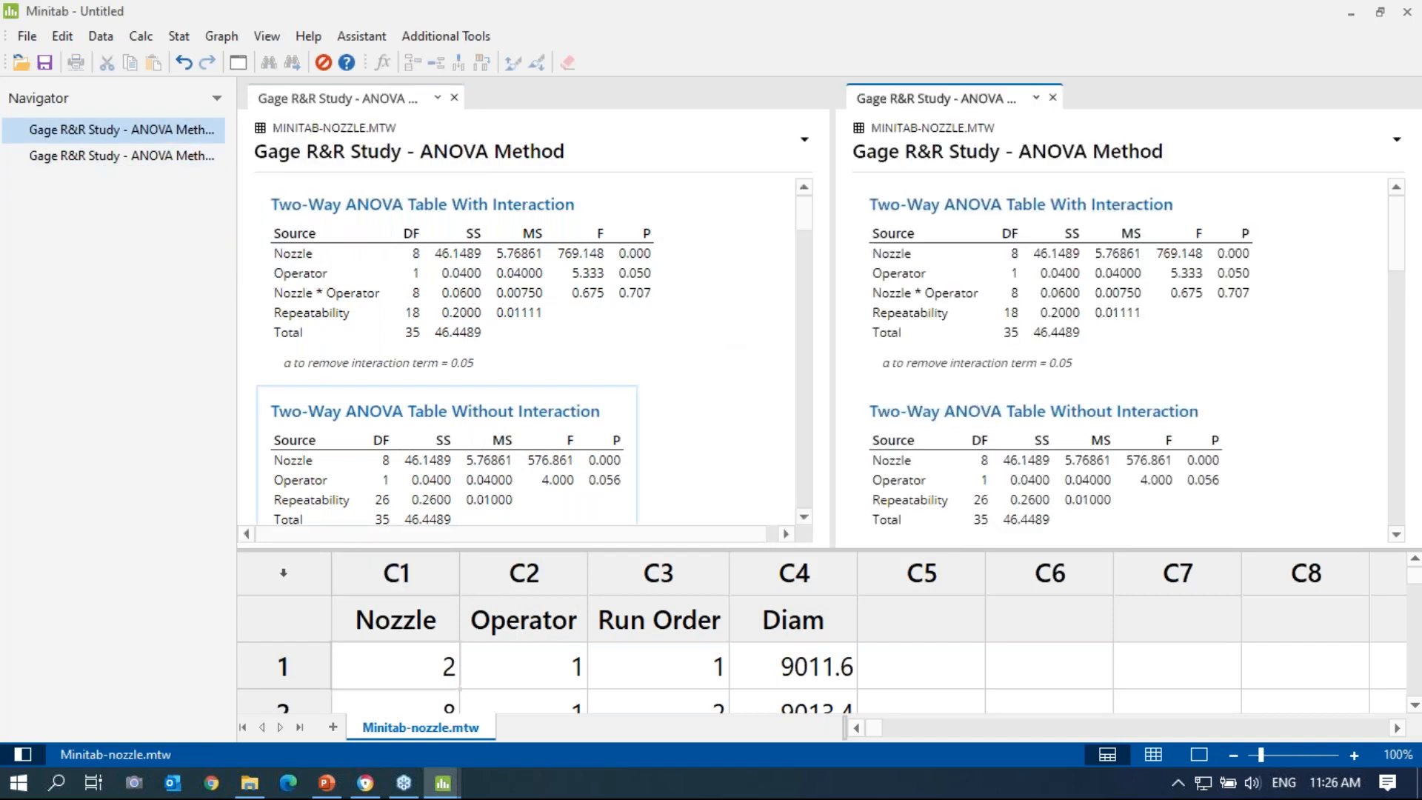
click(23, 754)
Step: Compare the earlier study's combined report with the new study's separate graphs, from Components of Variation through Nozzle * Operator Interaction
scroll(752, 397, down, 15)
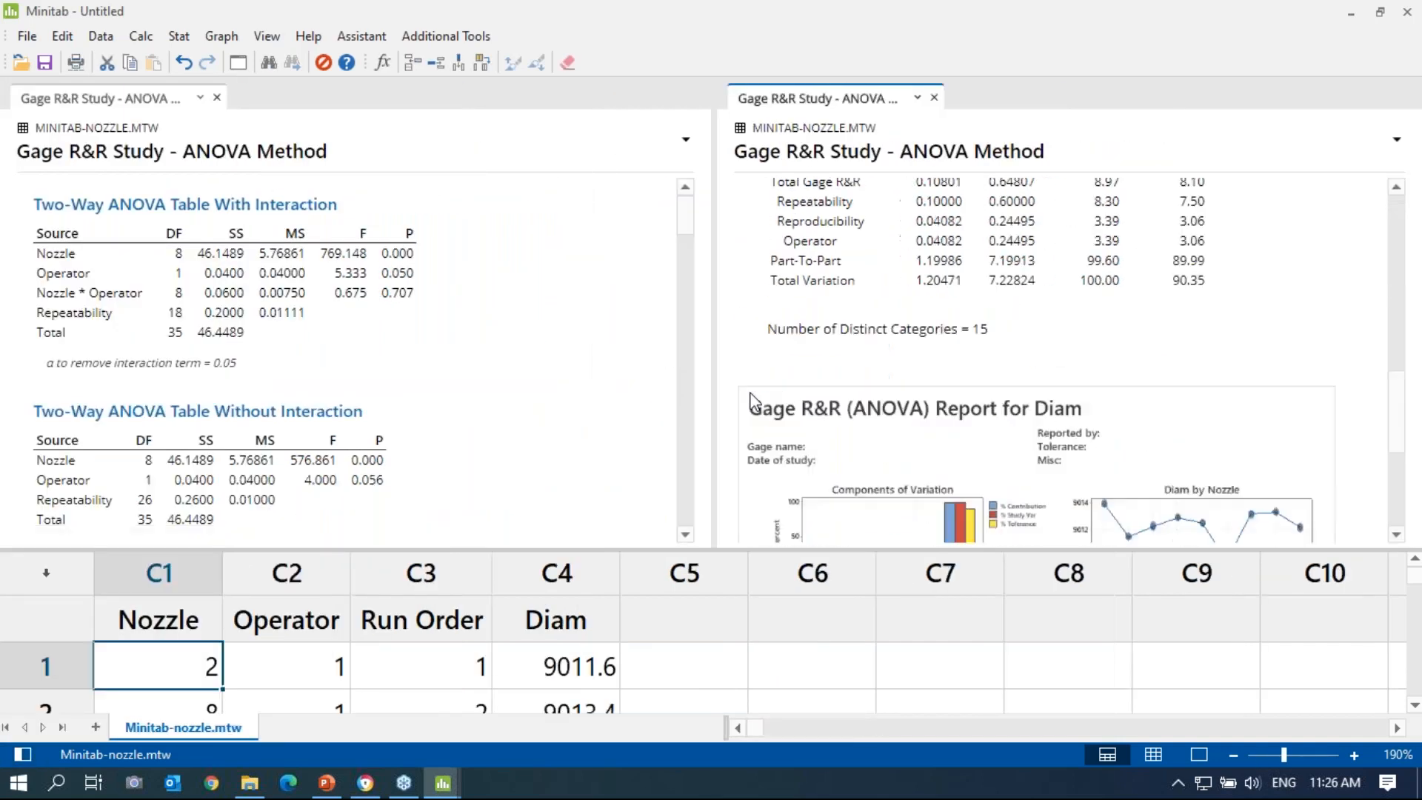
scroll(940, 380, down, 3)
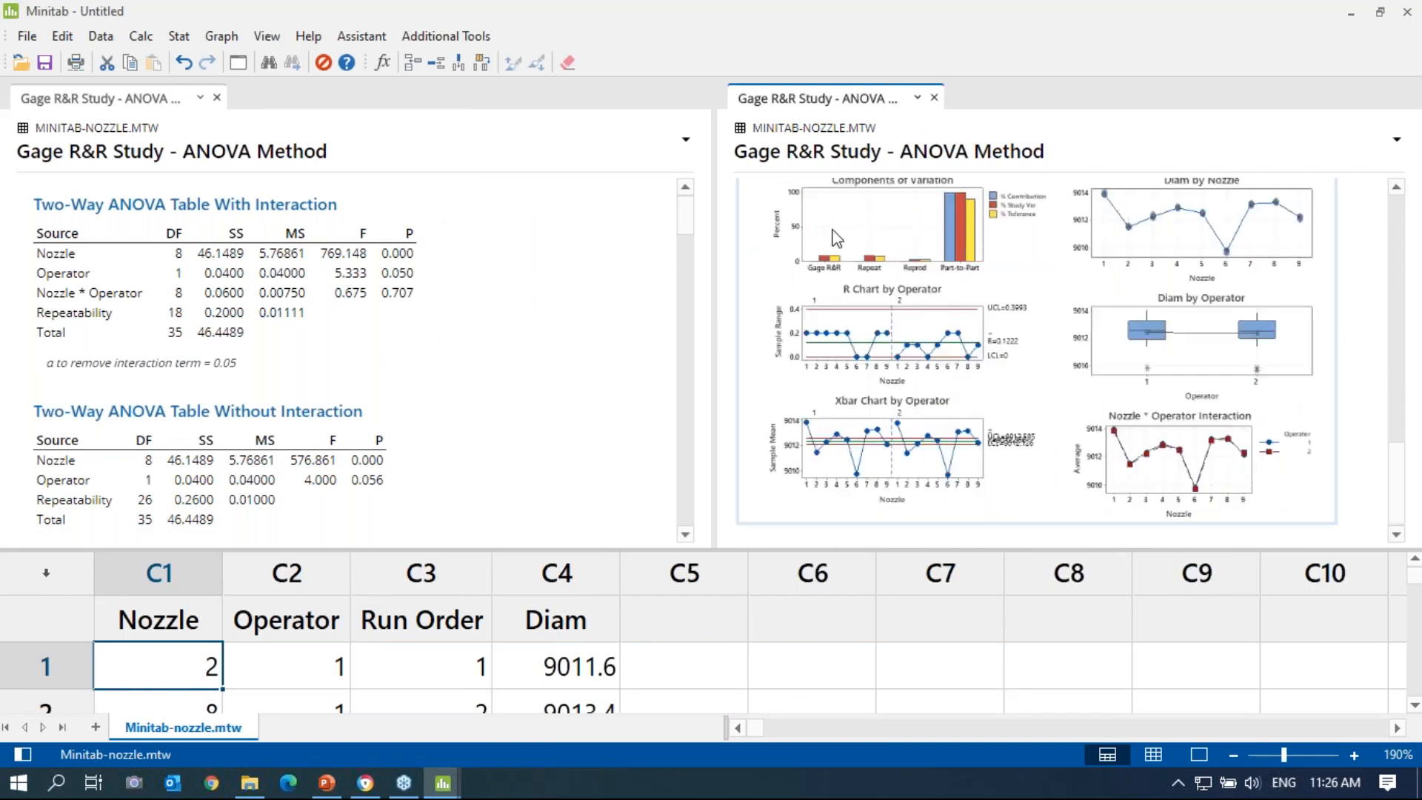
scroll(552, 282, down, 15)
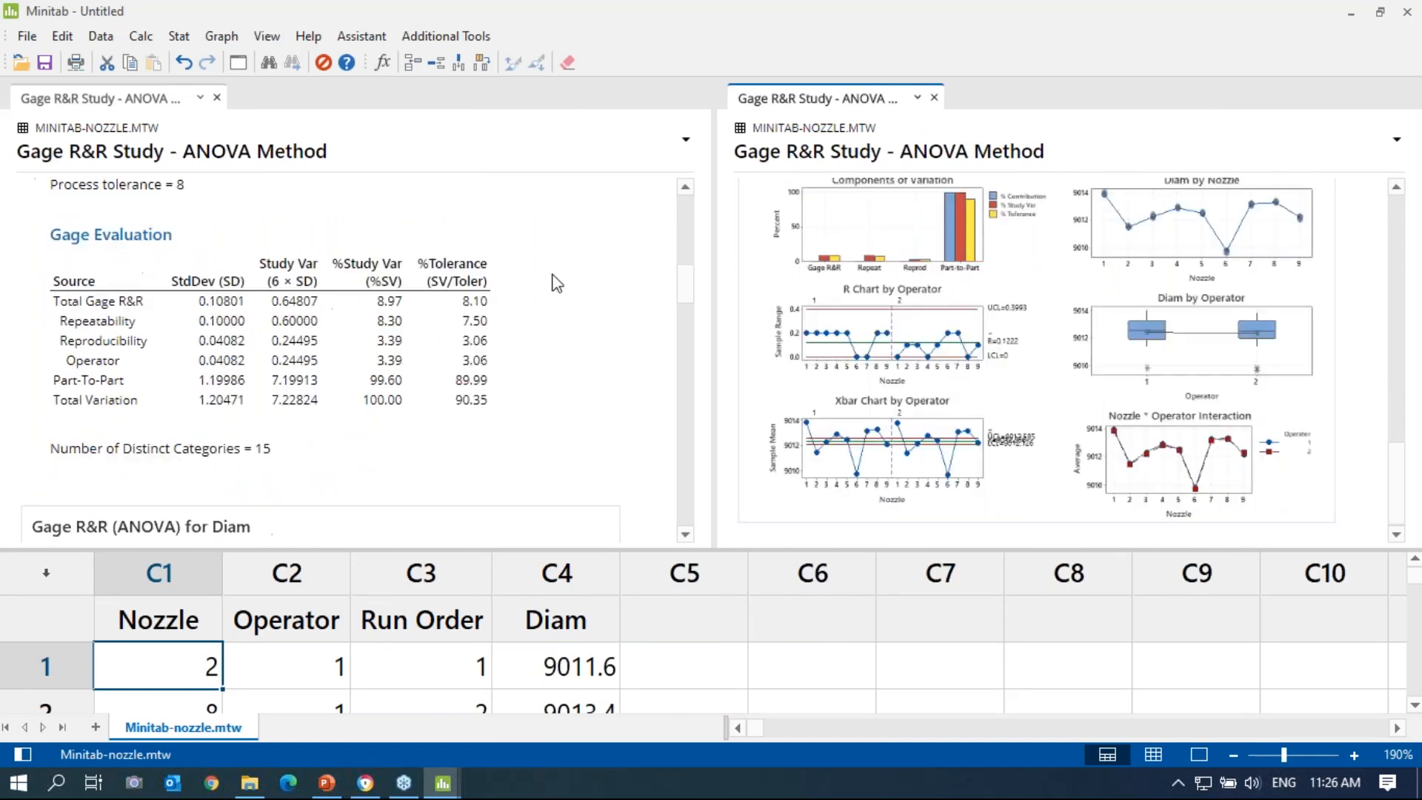
scroll(556, 282, up, 3)
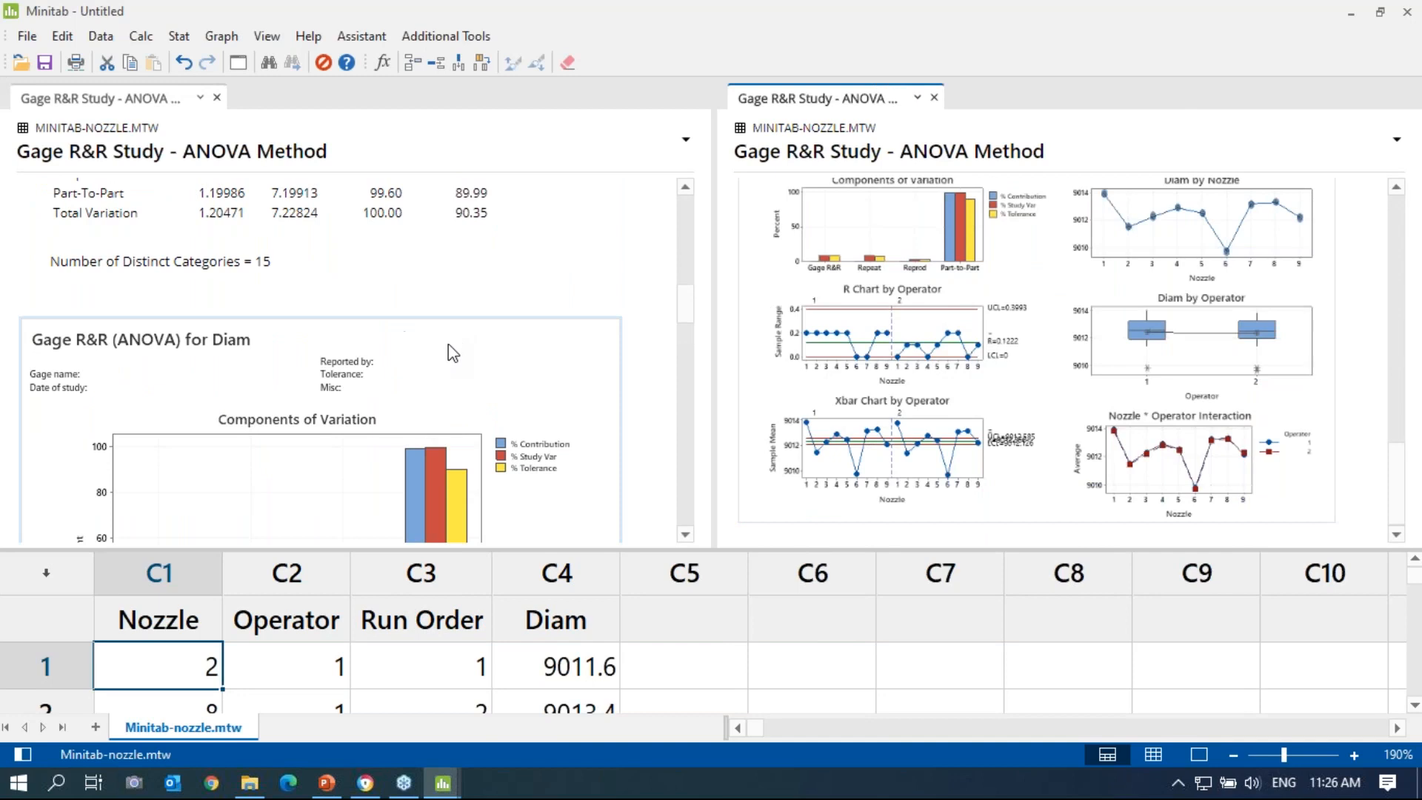
scroll(453, 348, down, 9)
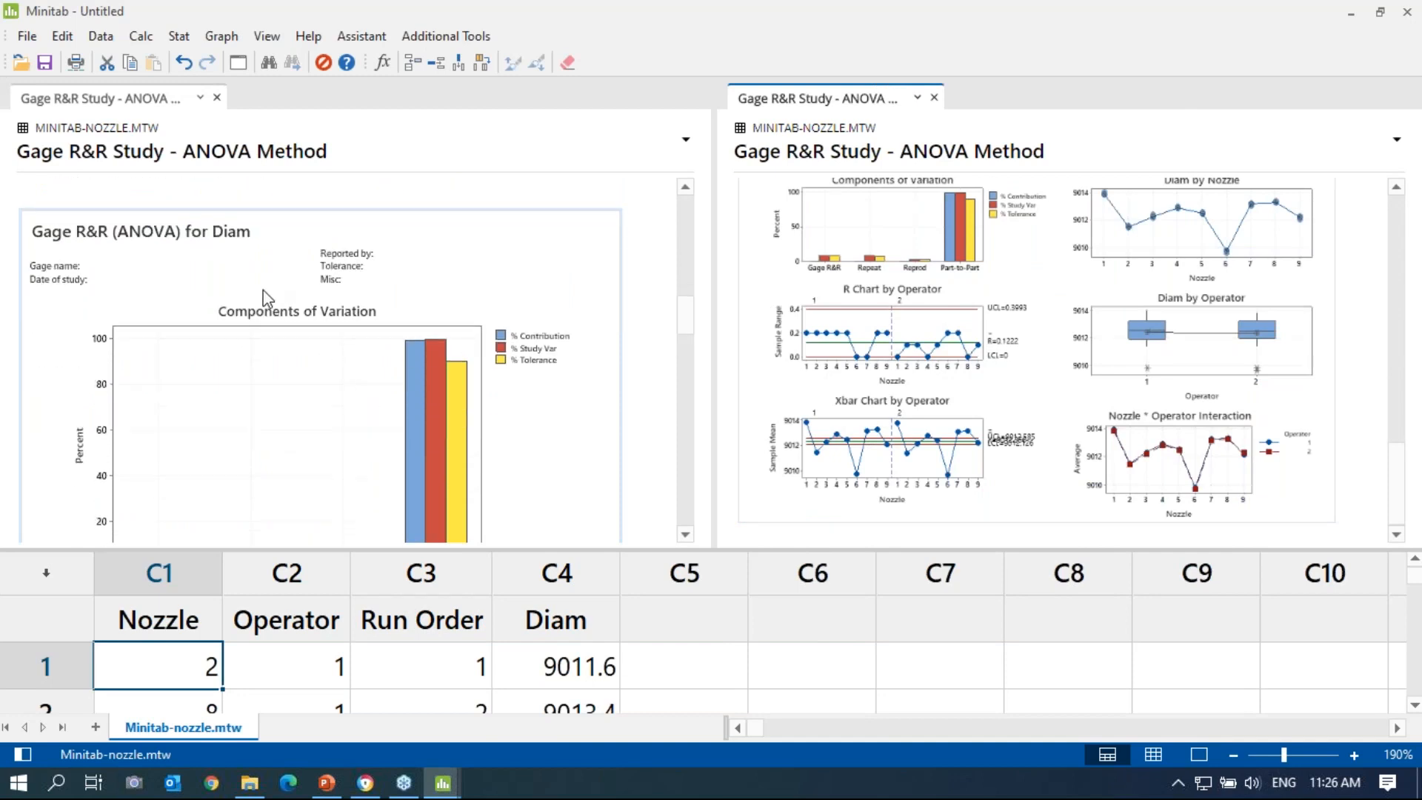
scroll(253, 270, up, 7)
scroll(289, 352, up, 3)
scroll(301, 277, down, 5)
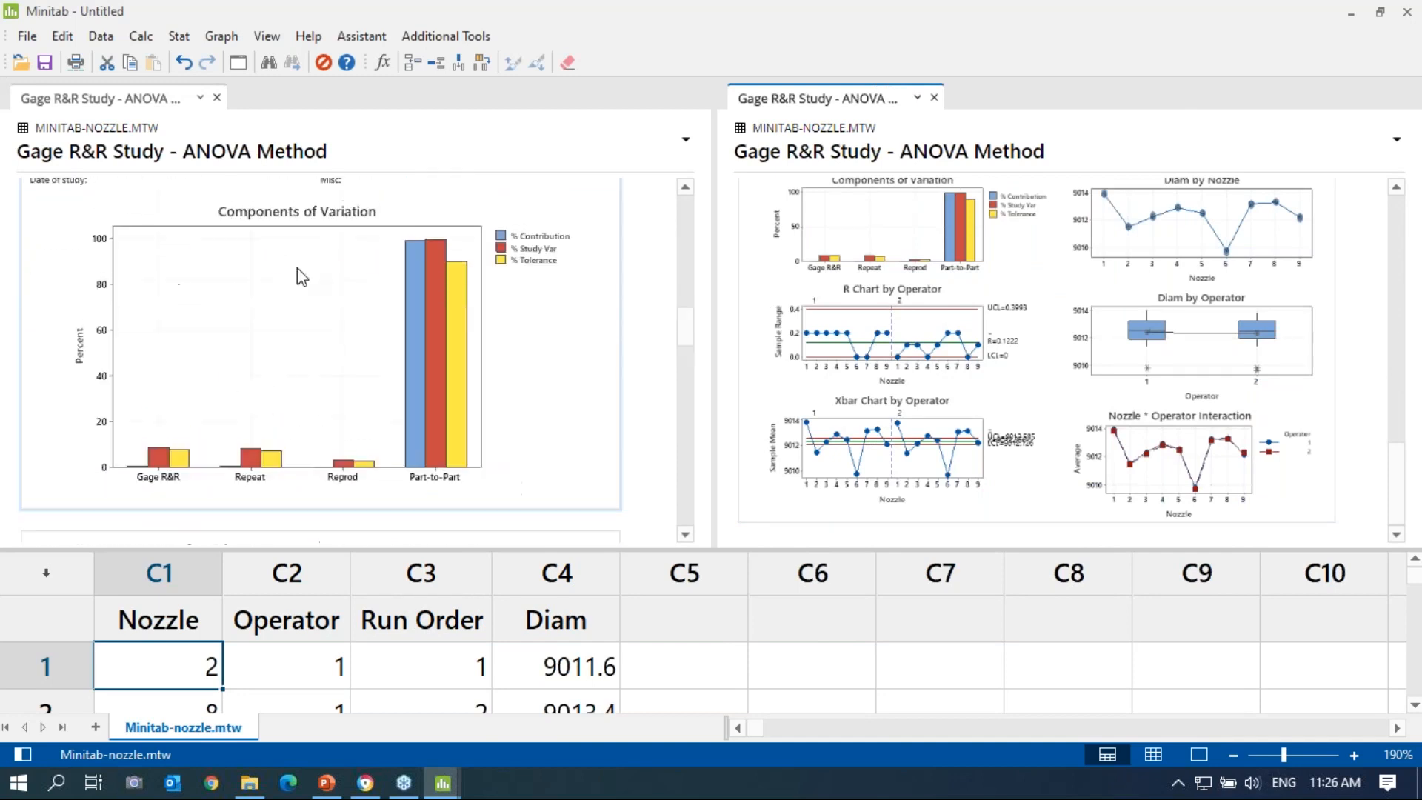
scroll(197, 270, up, 5)
scroll(320, 441, down, 6)
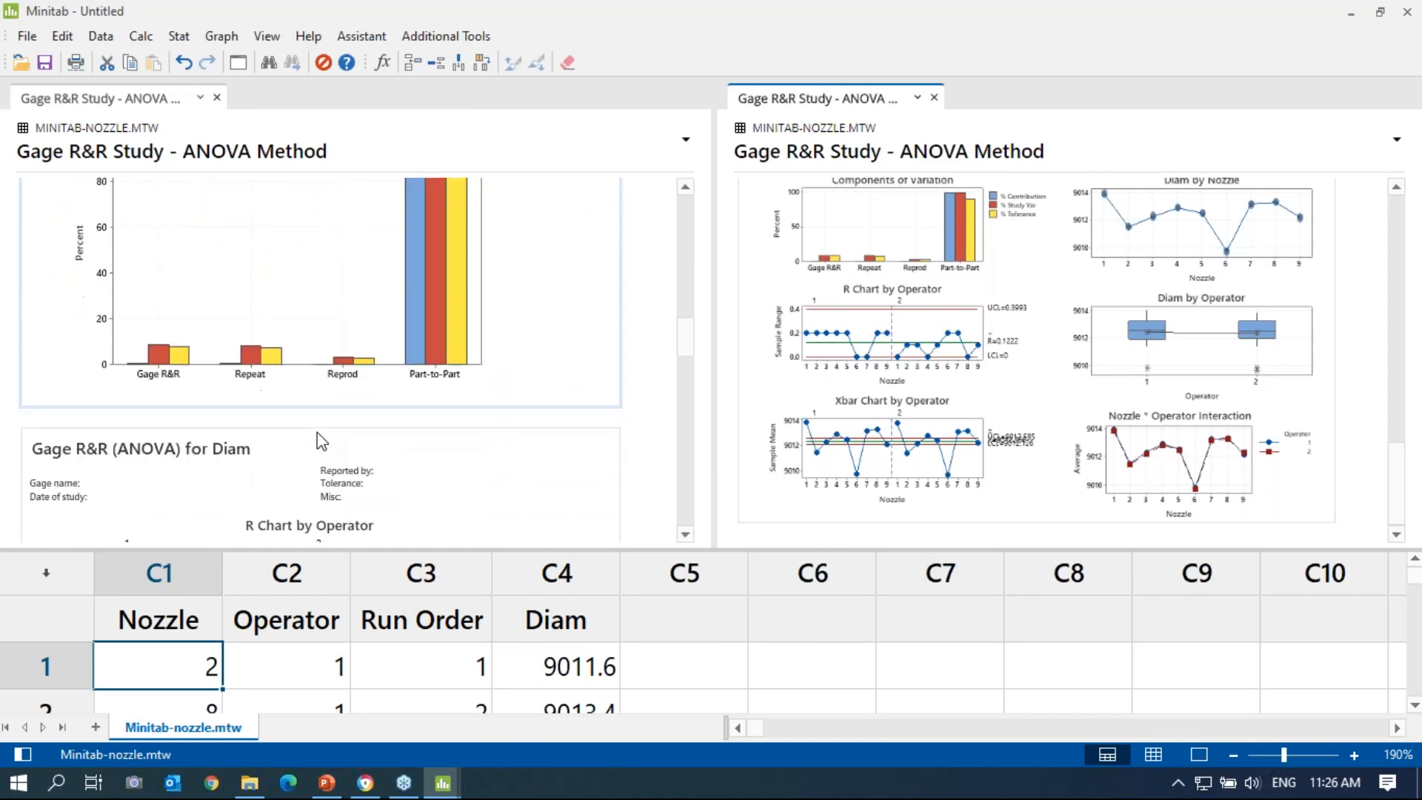
scroll(263, 267, up, 3)
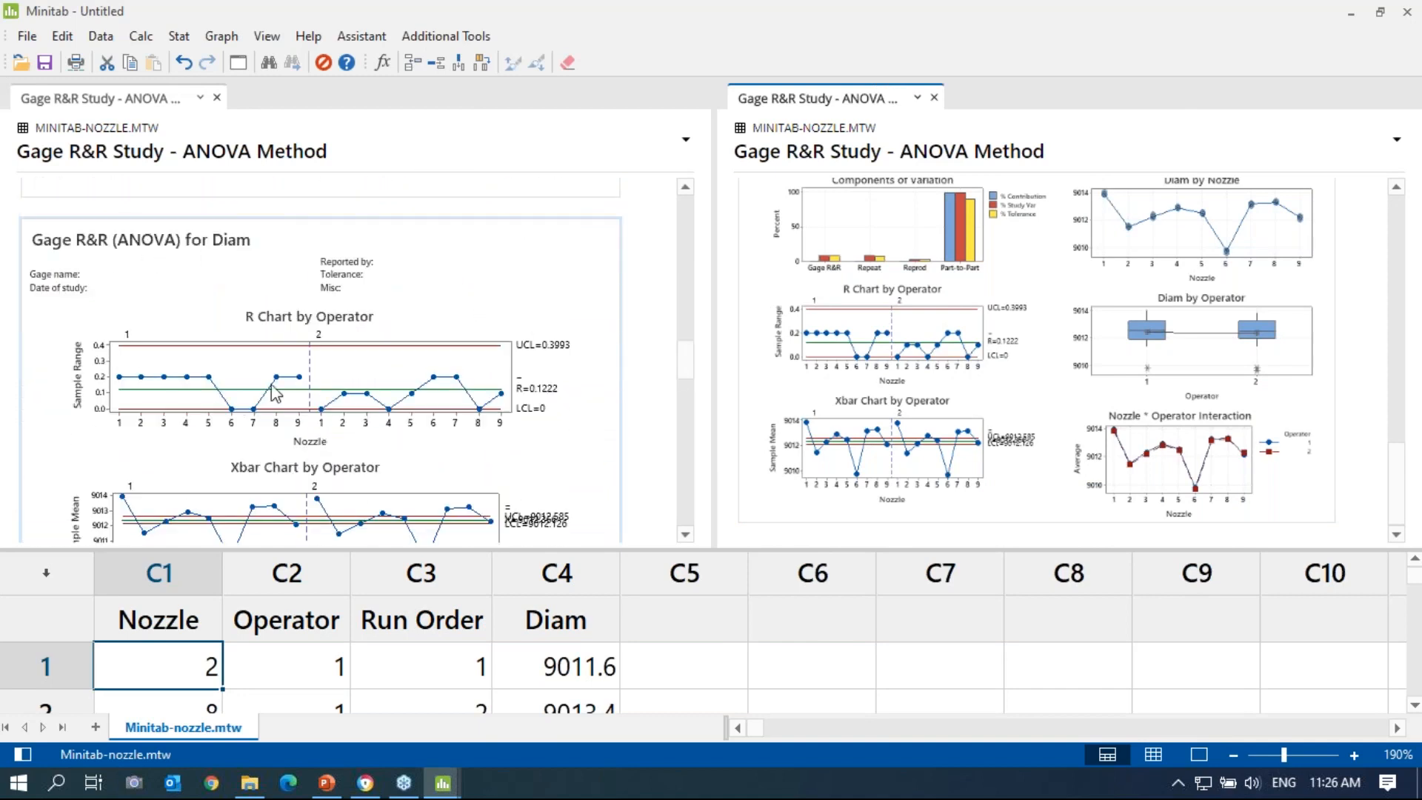
scroll(237, 333, down, 10)
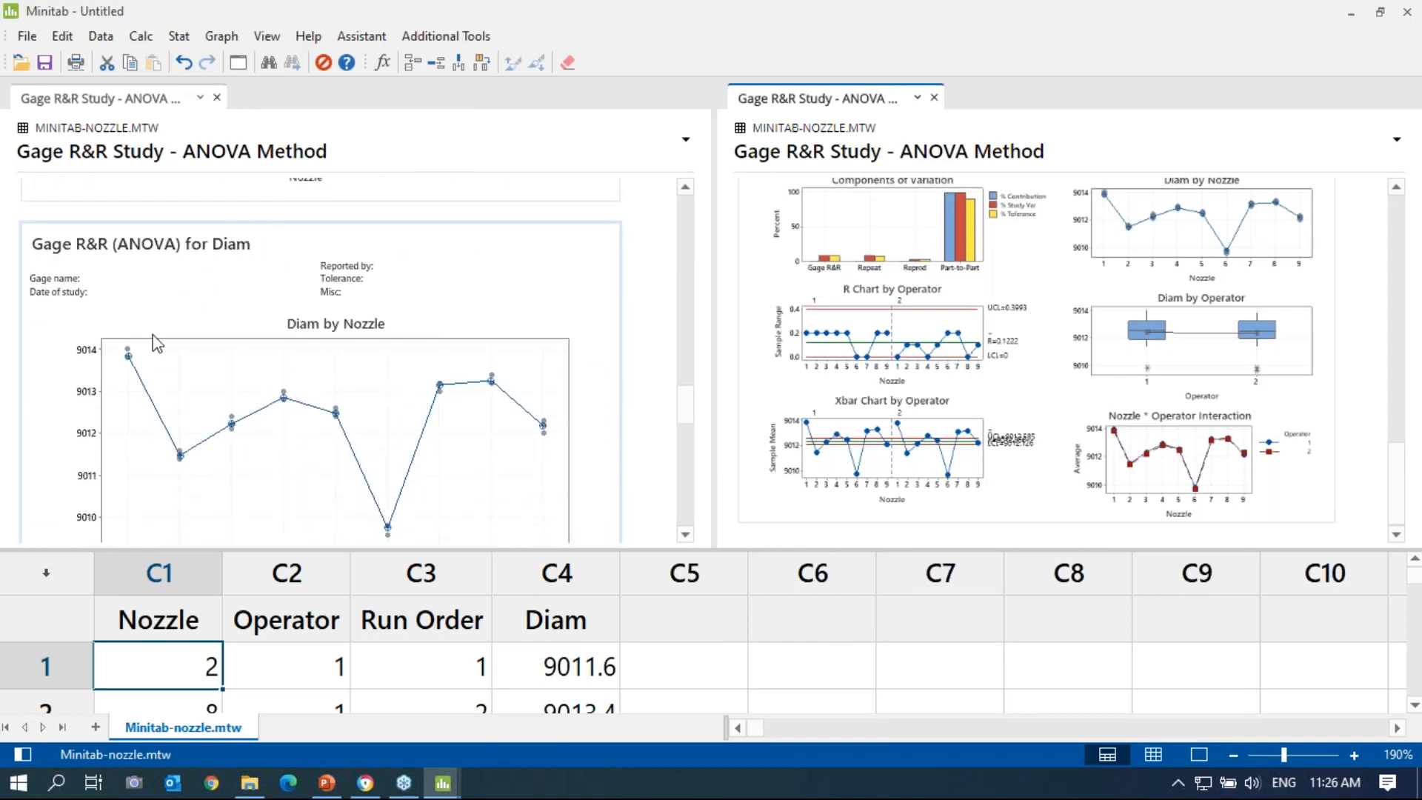
scroll(199, 392, down, 5)
scroll(208, 363, up, 5)
scroll(209, 363, down, 5)
scroll(204, 359, up, 3)
scroll(213, 343, down, 6)
scroll(244, 326, down, 6)
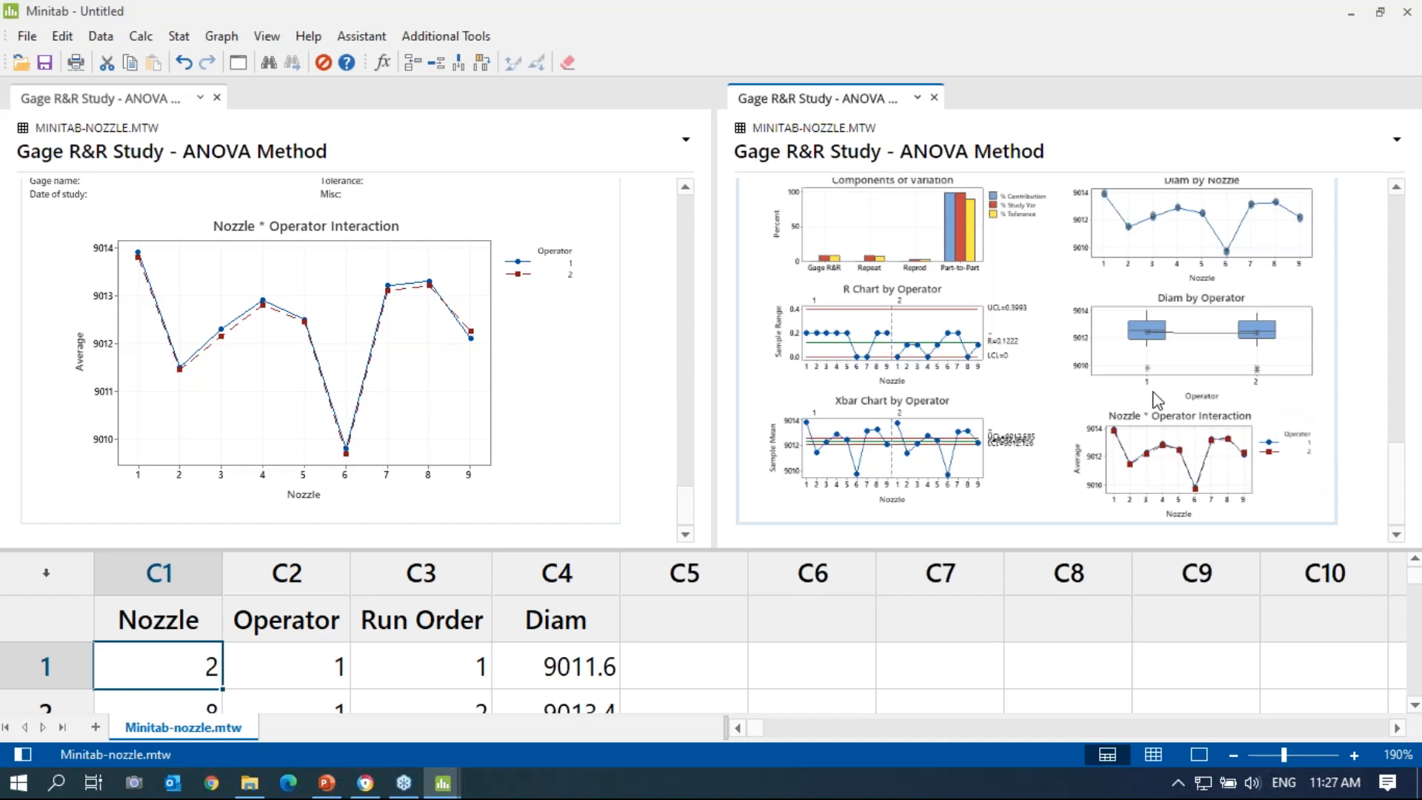
Step: Recheck the combined report and its Gage Evaluation against the separate graphs, ending at the new study's ANOVA tables
scroll(1061, 333, up, 5)
scroll(1062, 330, down, 4)
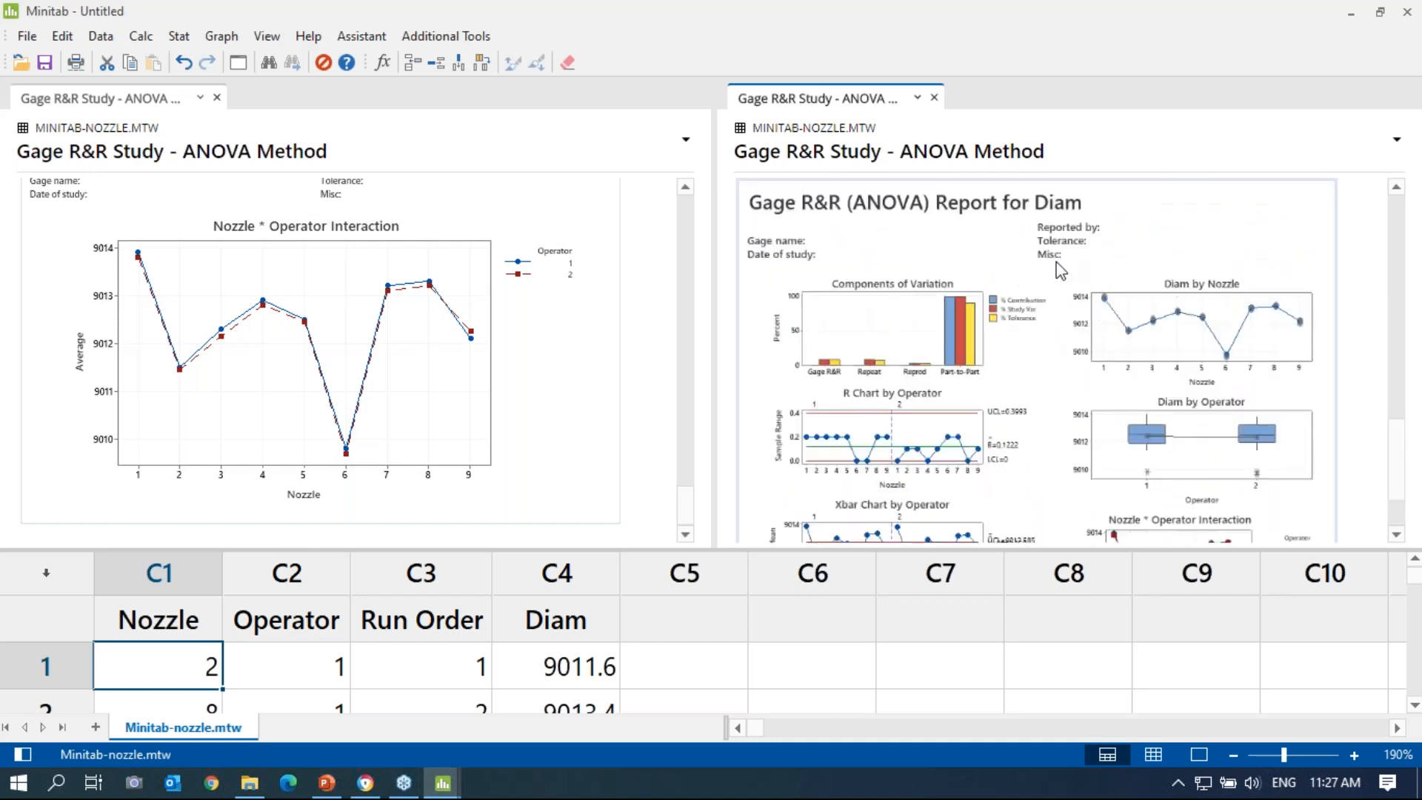
scroll(963, 311, down, 3)
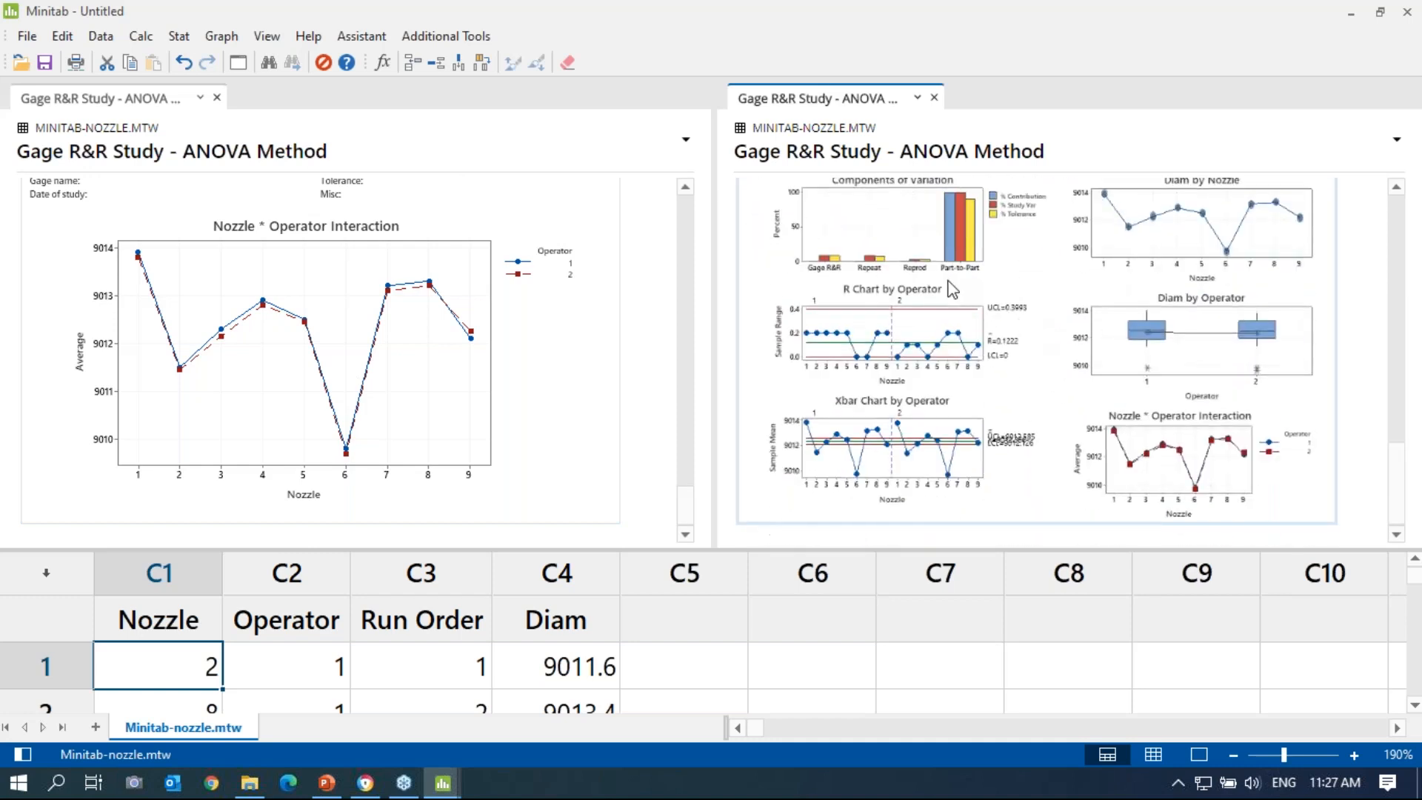
scroll(1095, 328, up, 5)
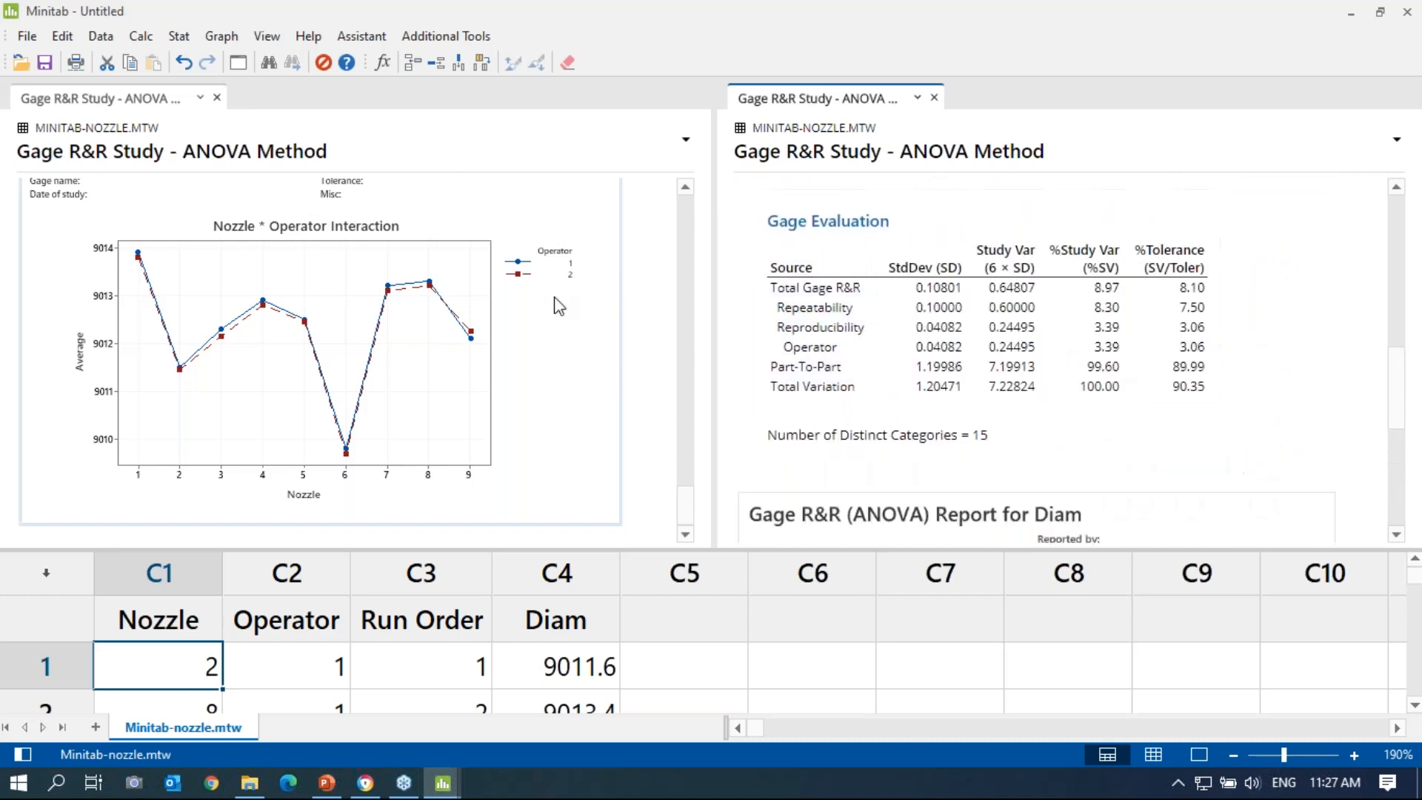
scroll(557, 298, down, 4)
scroll(557, 297, up, 8)
scroll(463, 403, down, 6)
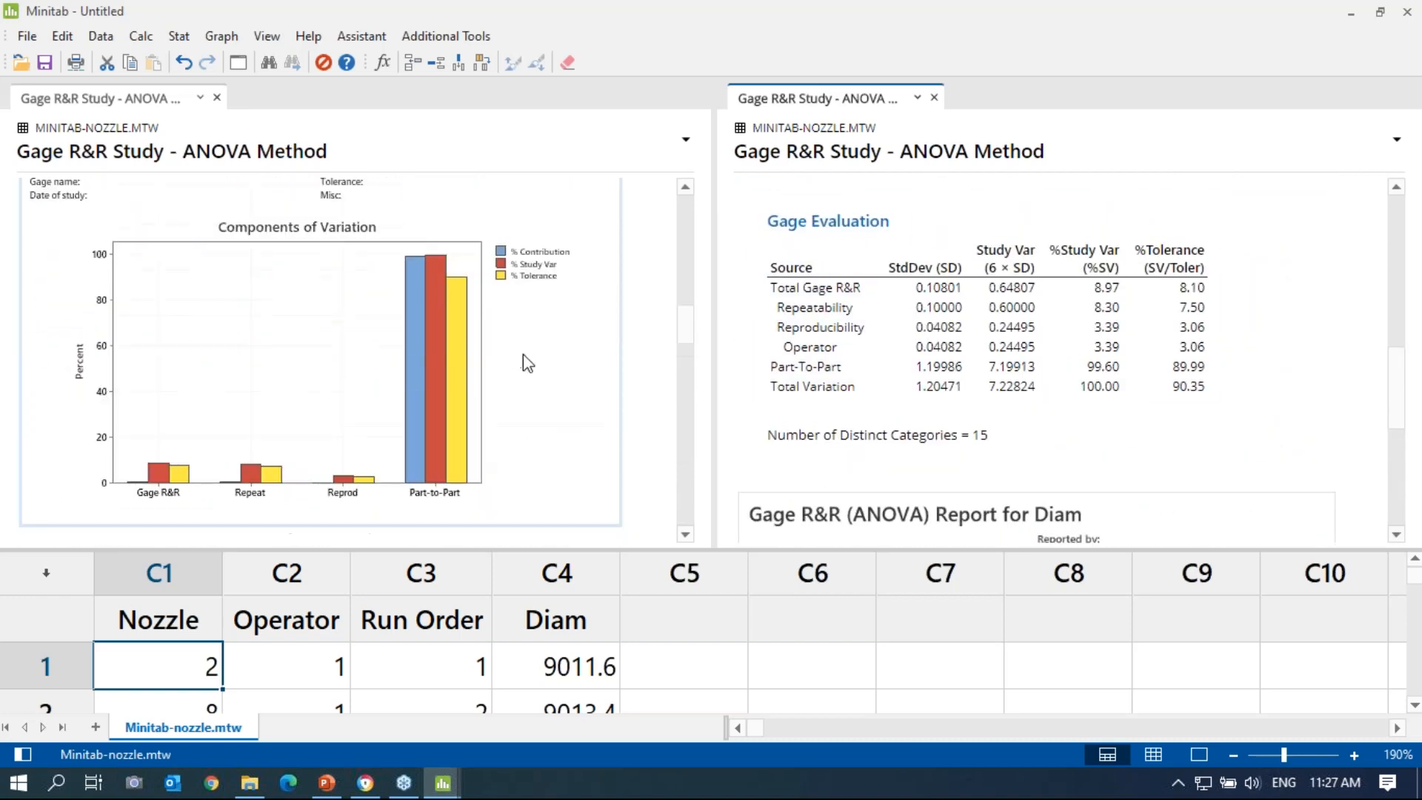
scroll(524, 357, up, 2)
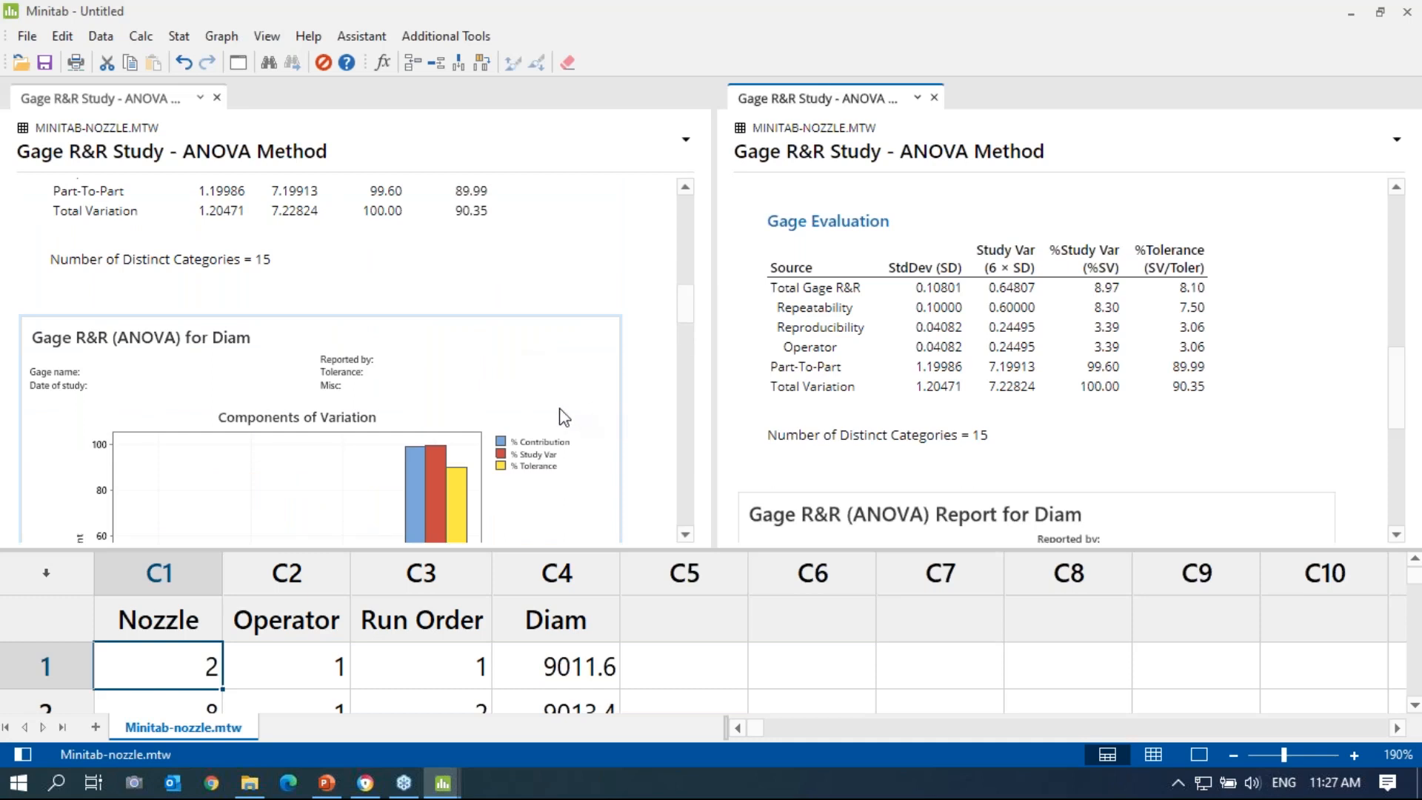
scroll(560, 409, down, 1)
scroll(560, 409, up, 6)
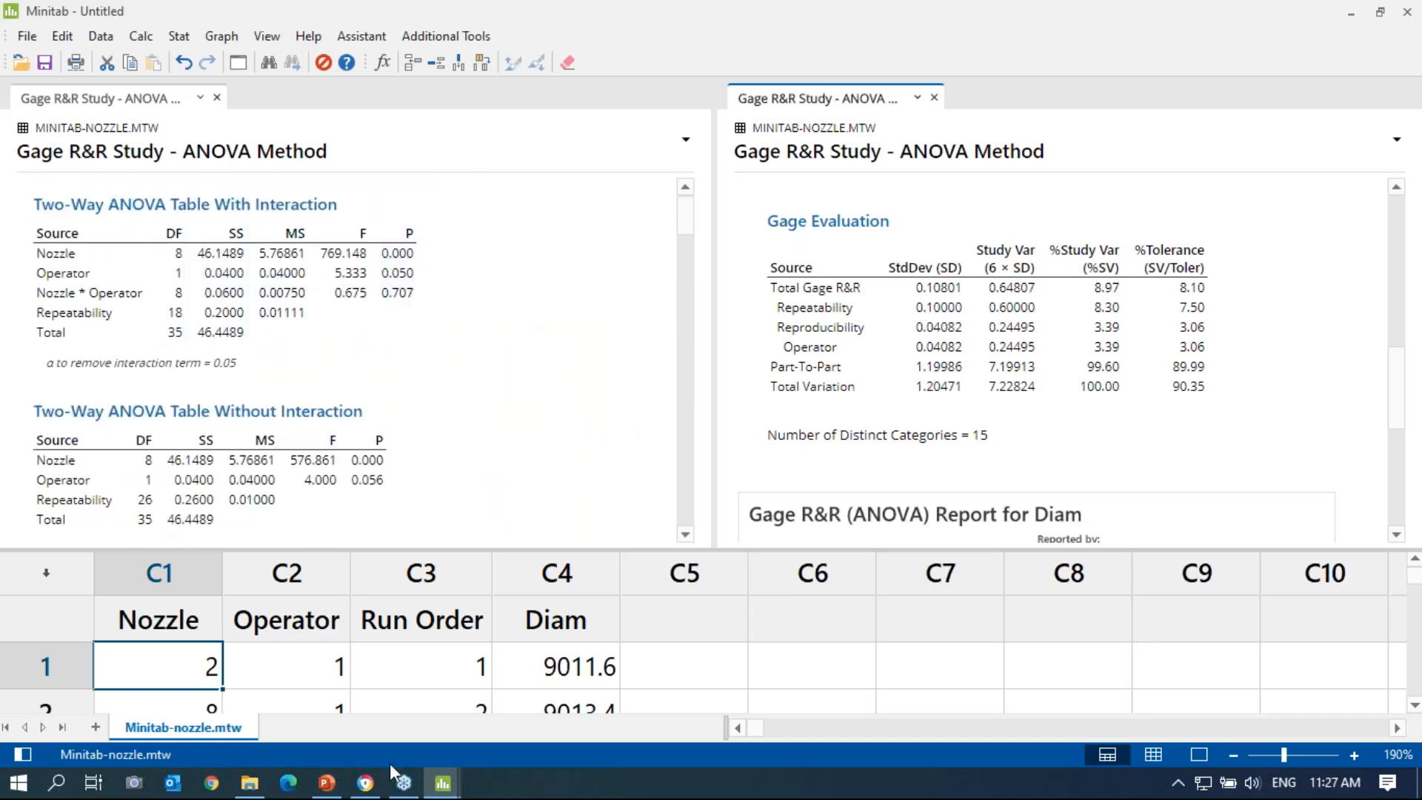
Step: Switch to PowerPoint and present the slide on steps to interpret a crossed gage R&R
click(326, 782)
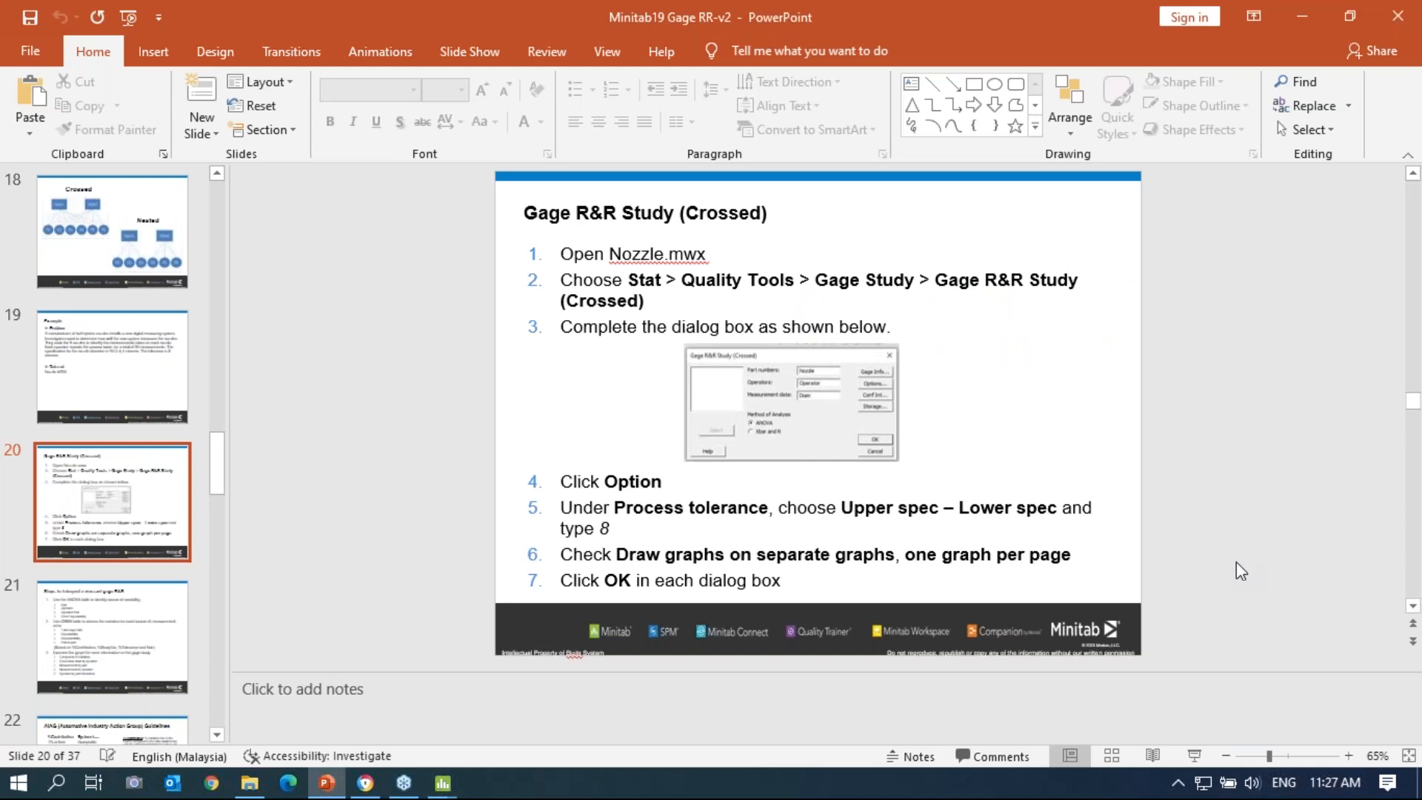
scroll(1253, 553, down, 1)
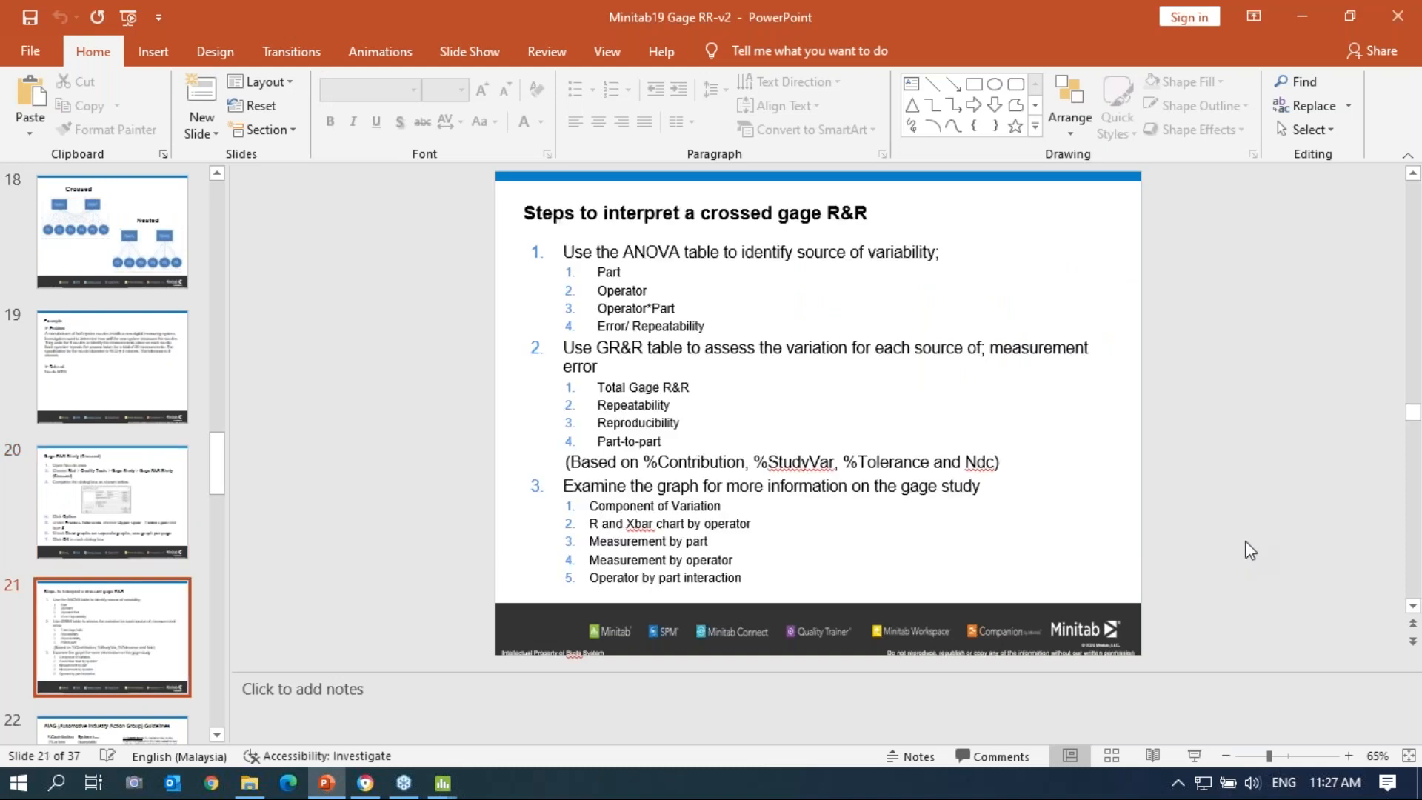
click(1192, 755)
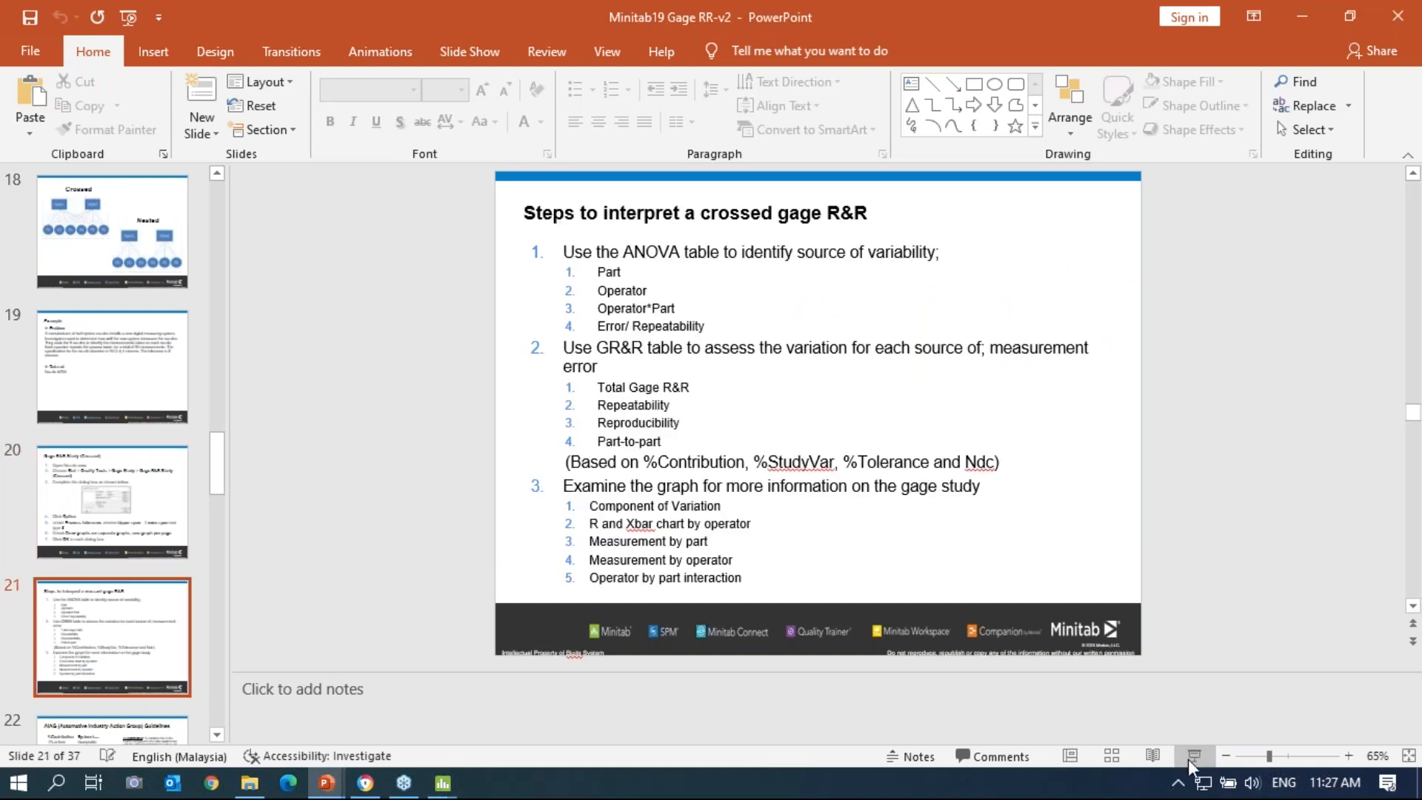
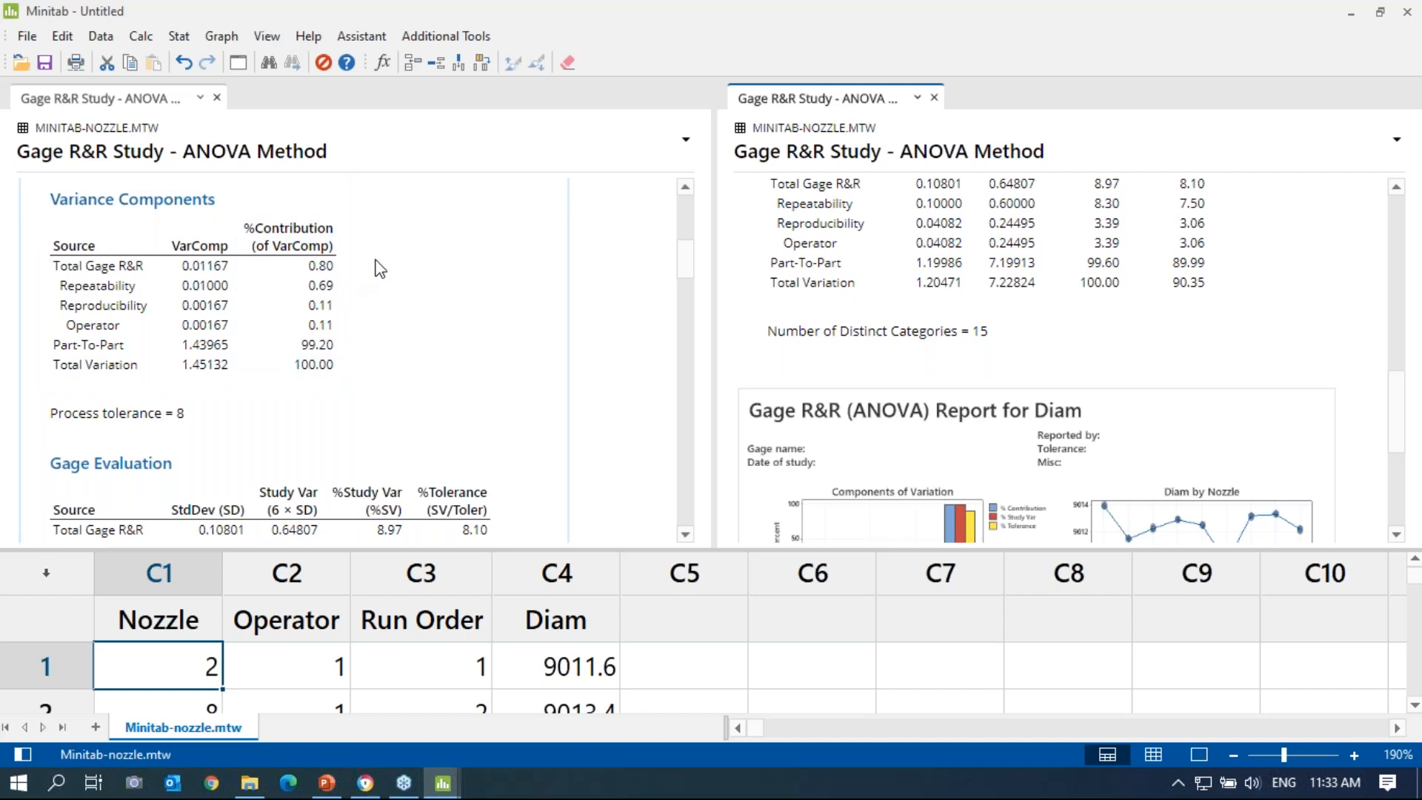
Step: Consult the AIAG Guidelines slide in PowerPoint for the acceptance criteria and switch back to Minitab
click(326, 782)
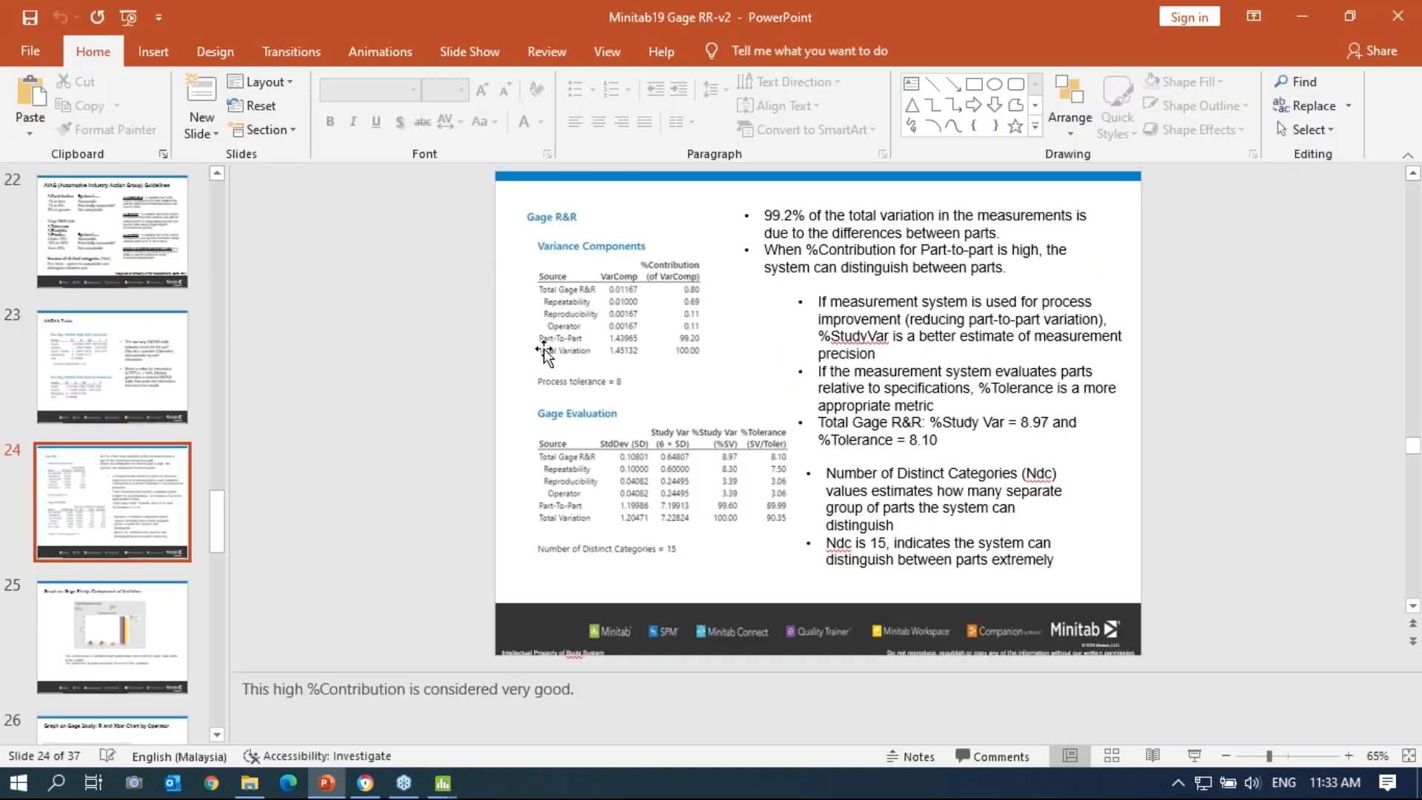
scroll(568, 282, up, 2)
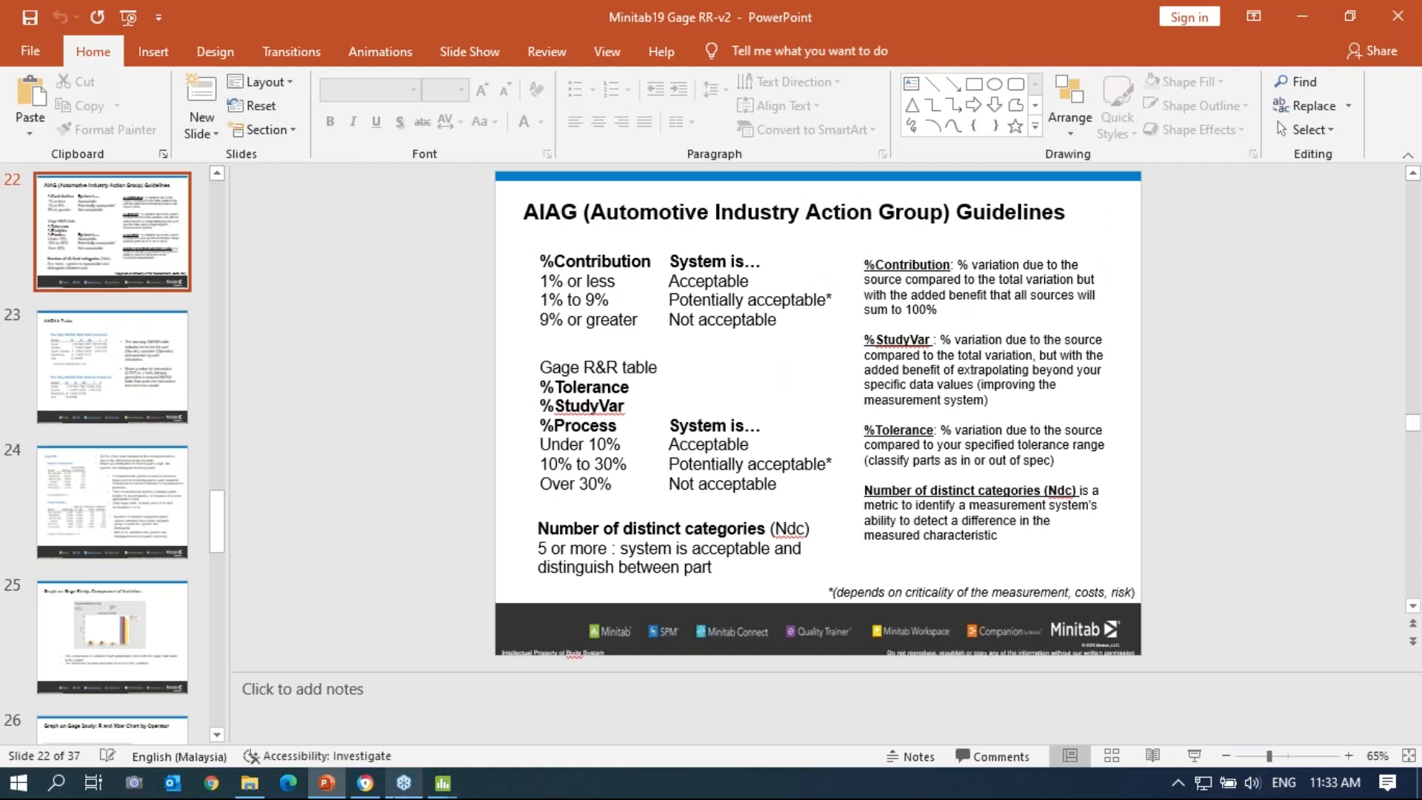
click(443, 783)
click(394, 715)
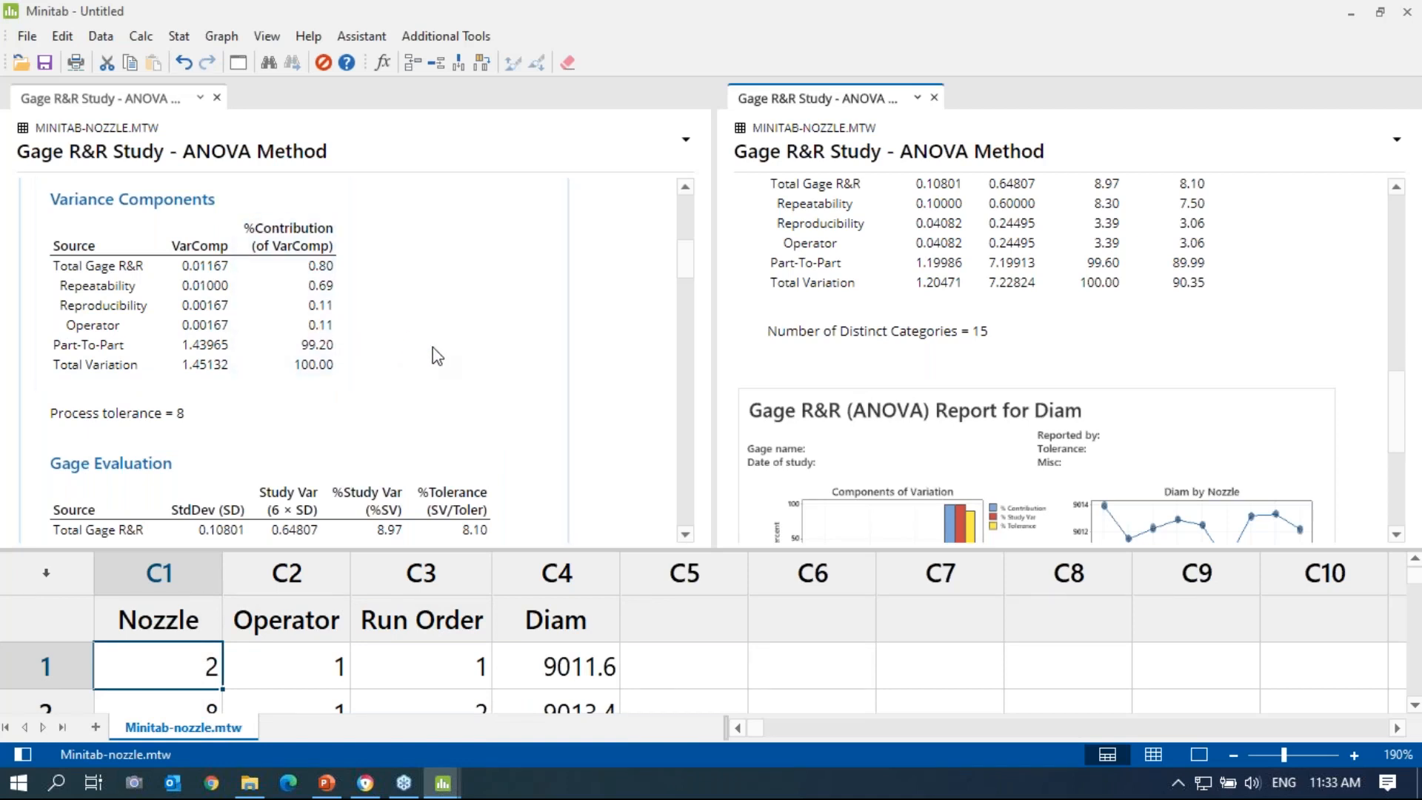
Step: Examine %Contribution in the Variance Components table and %Study Var and %Tolerance in the Gage Evaluation table
click(278, 237)
click(398, 266)
scroll(405, 275, down, 3)
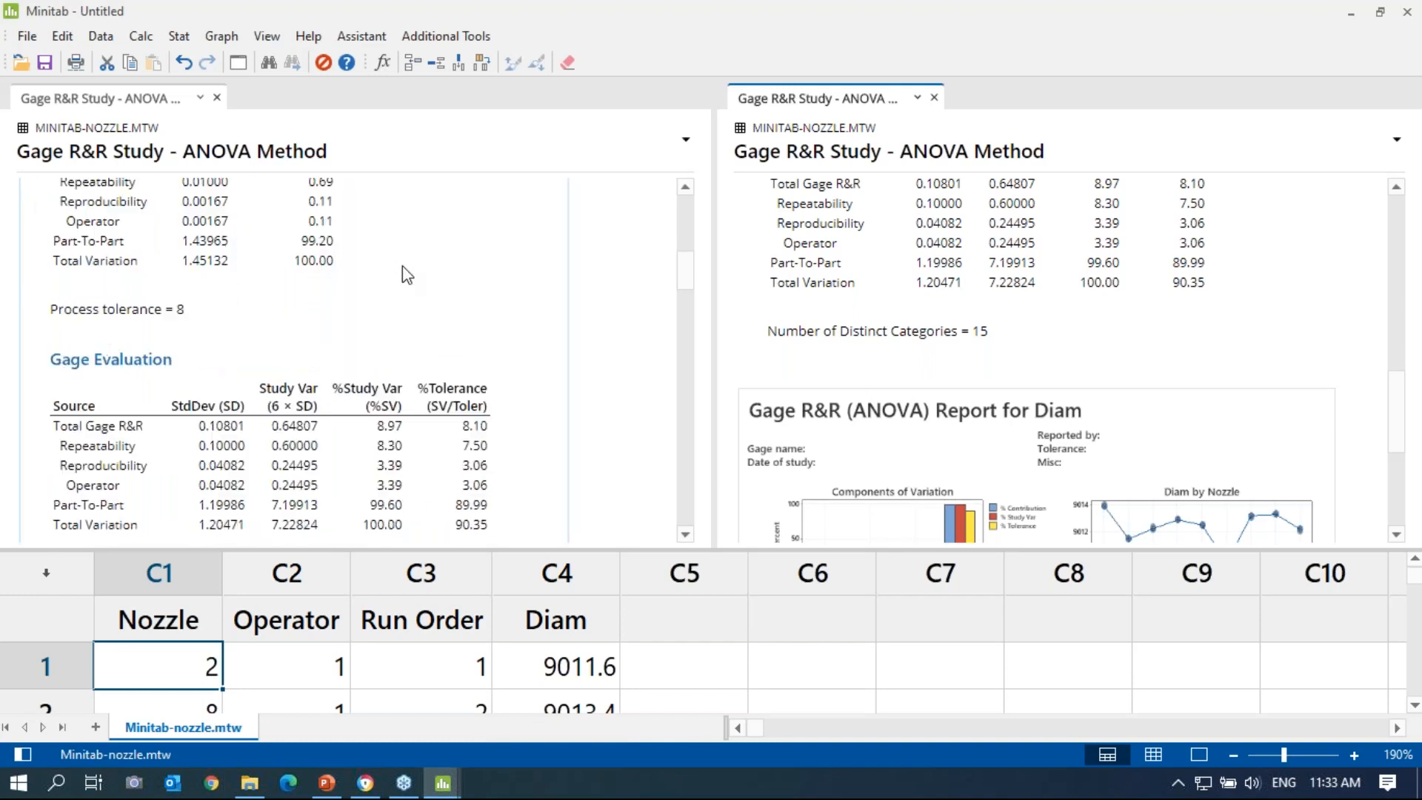
scroll(405, 276, down, 3)
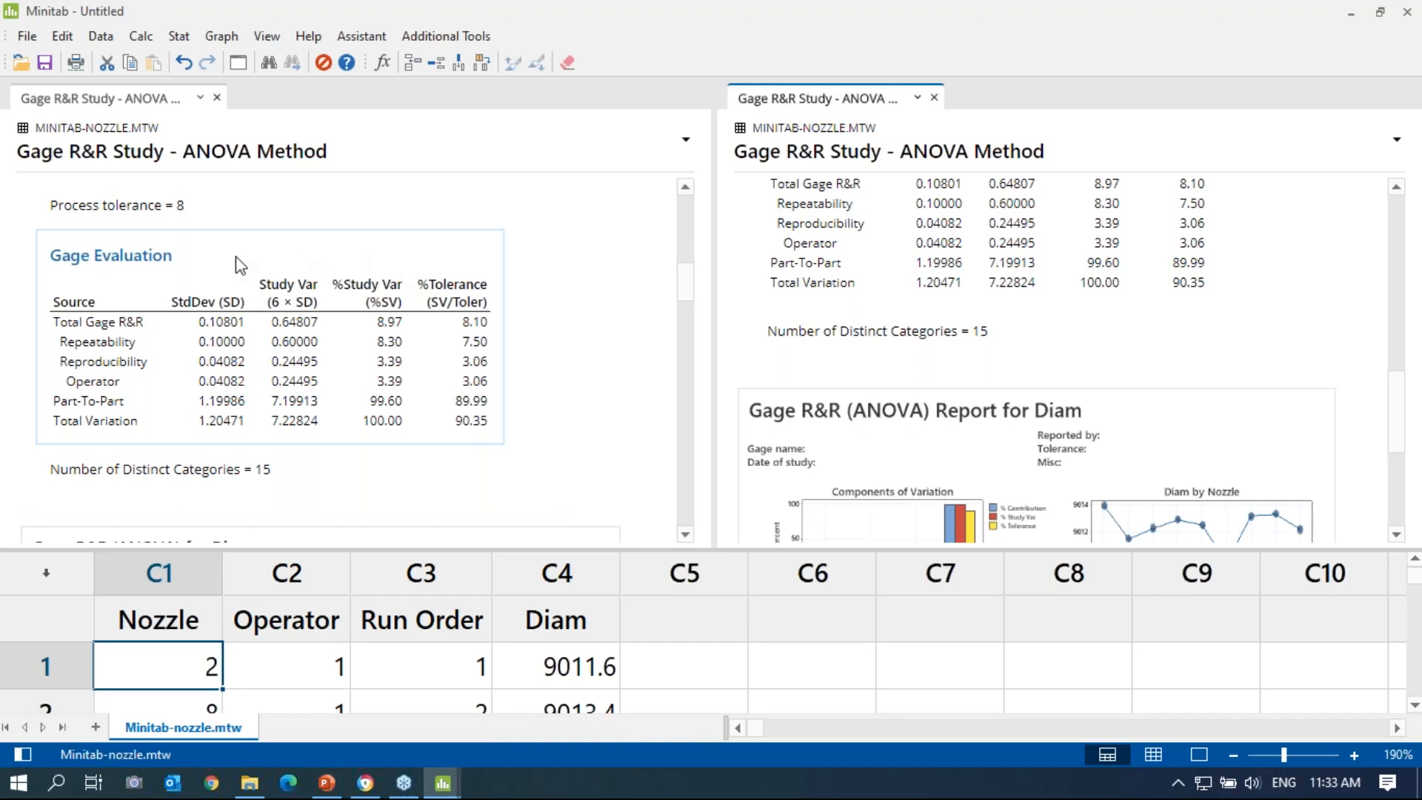
click(124, 297)
click(168, 333)
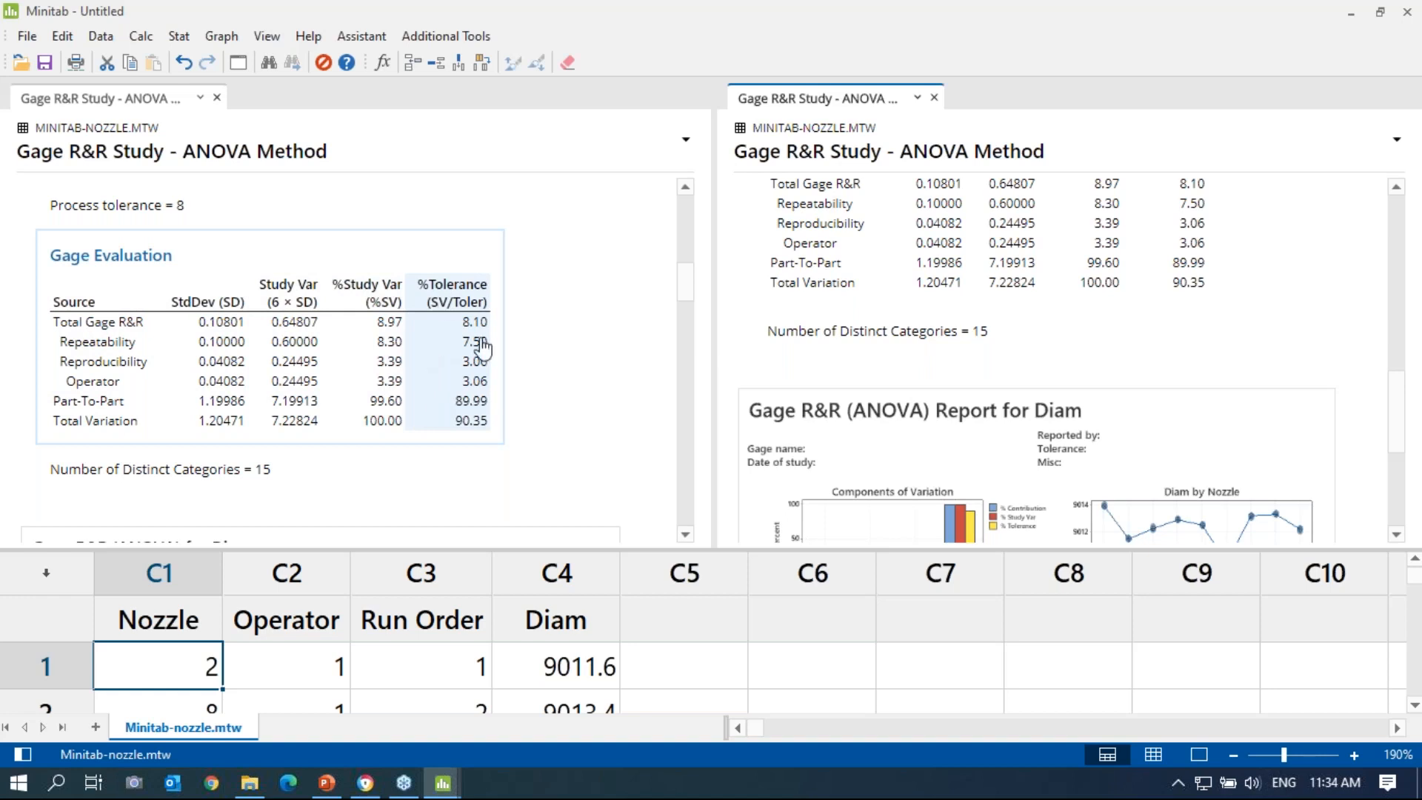
Step: Review the process tolerance setting in the crossed Gage R&R study's ANOVA options and close the dialogs without changes
click(238, 63)
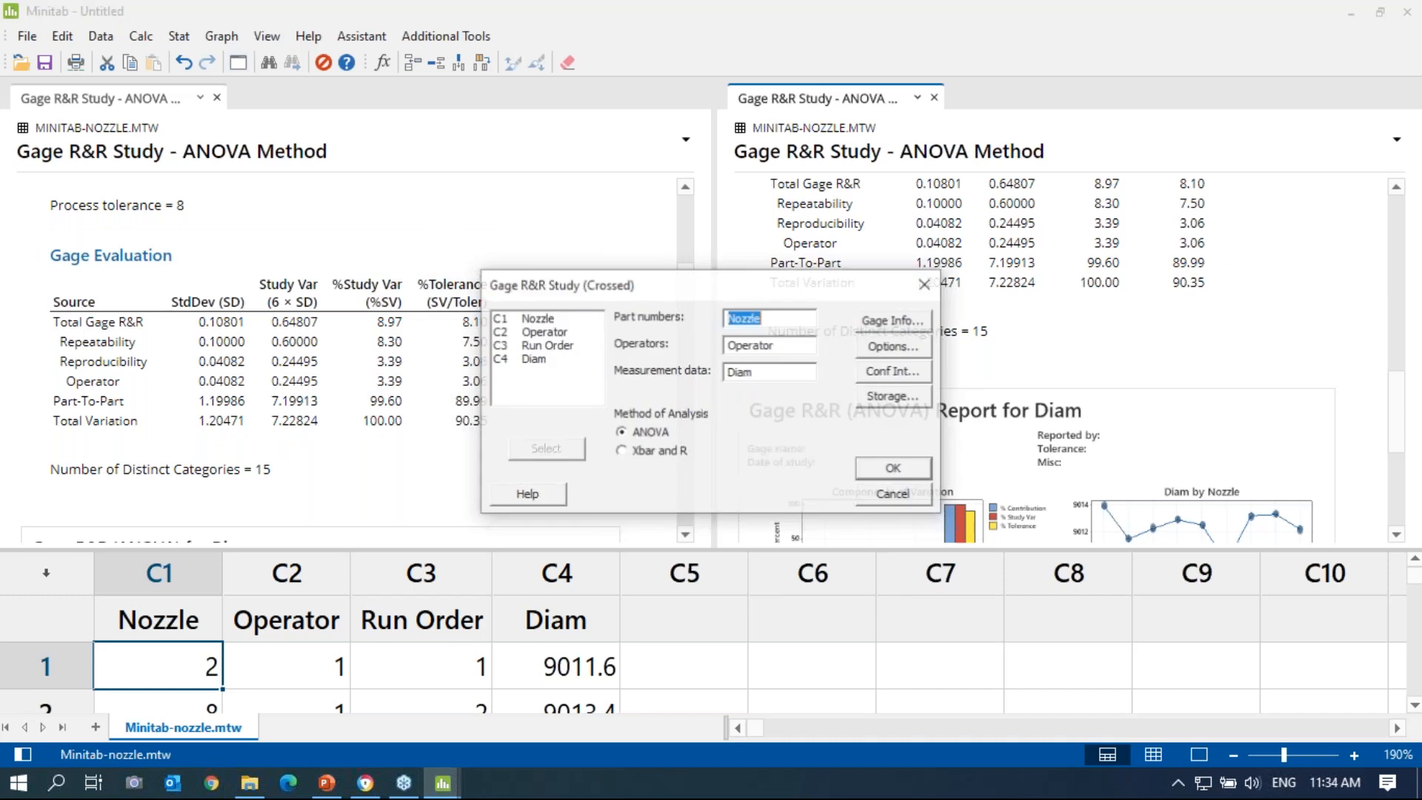
click(878, 350)
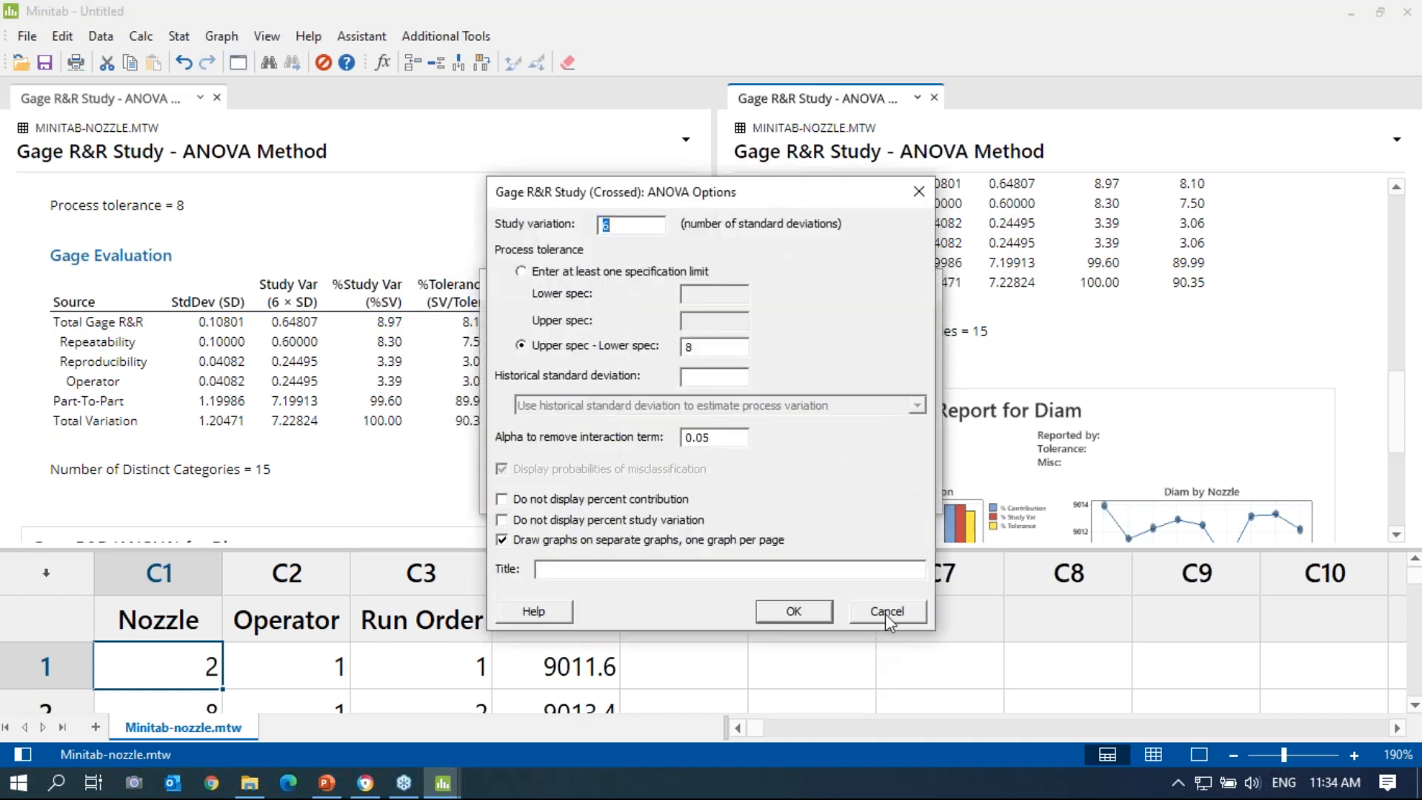
click(883, 615)
click(881, 497)
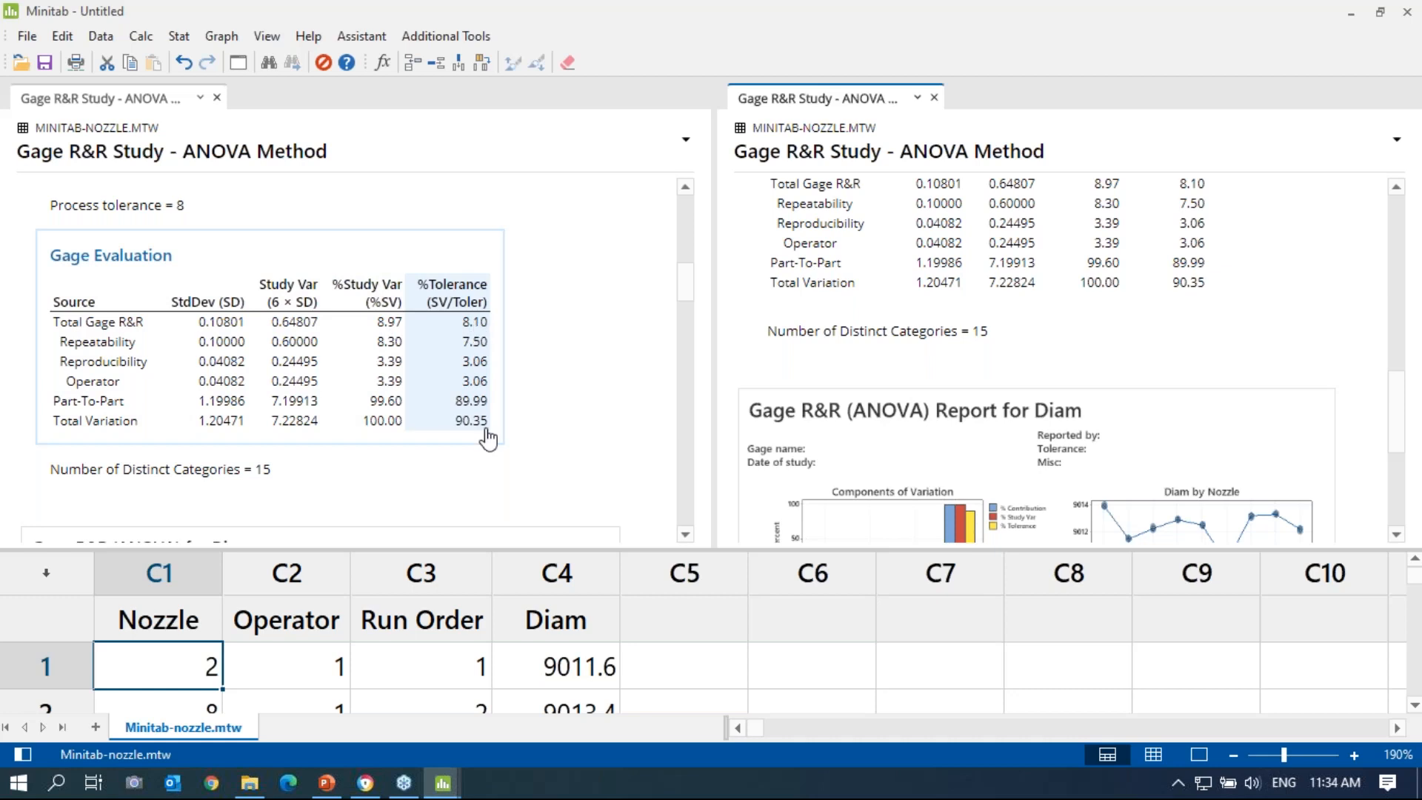
Step: Compare %Tolerance and the Number of Distinct Categories with the AIAG Guidelines slide in PowerPoint, returning to Minitab after each check
click(327, 783)
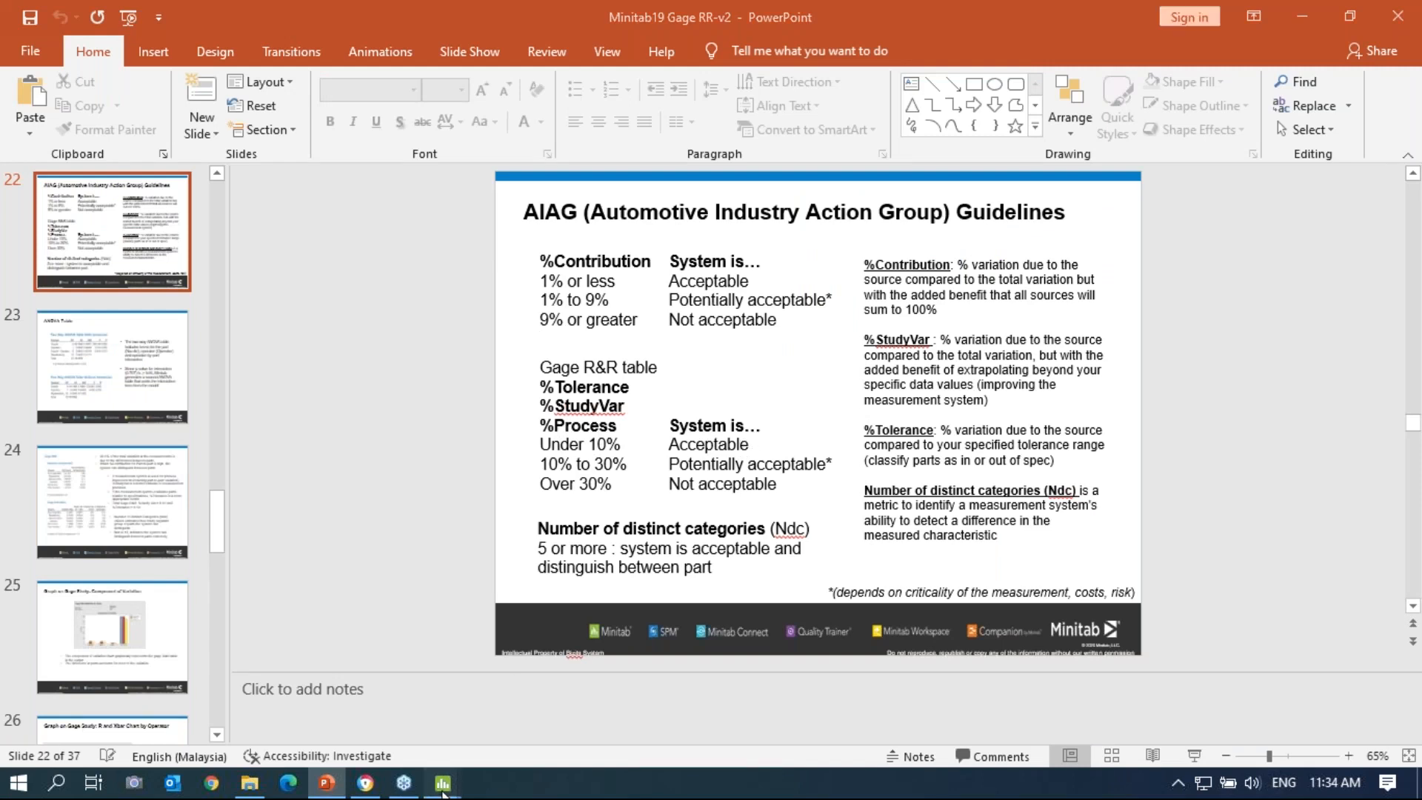
mouse_move(443, 783)
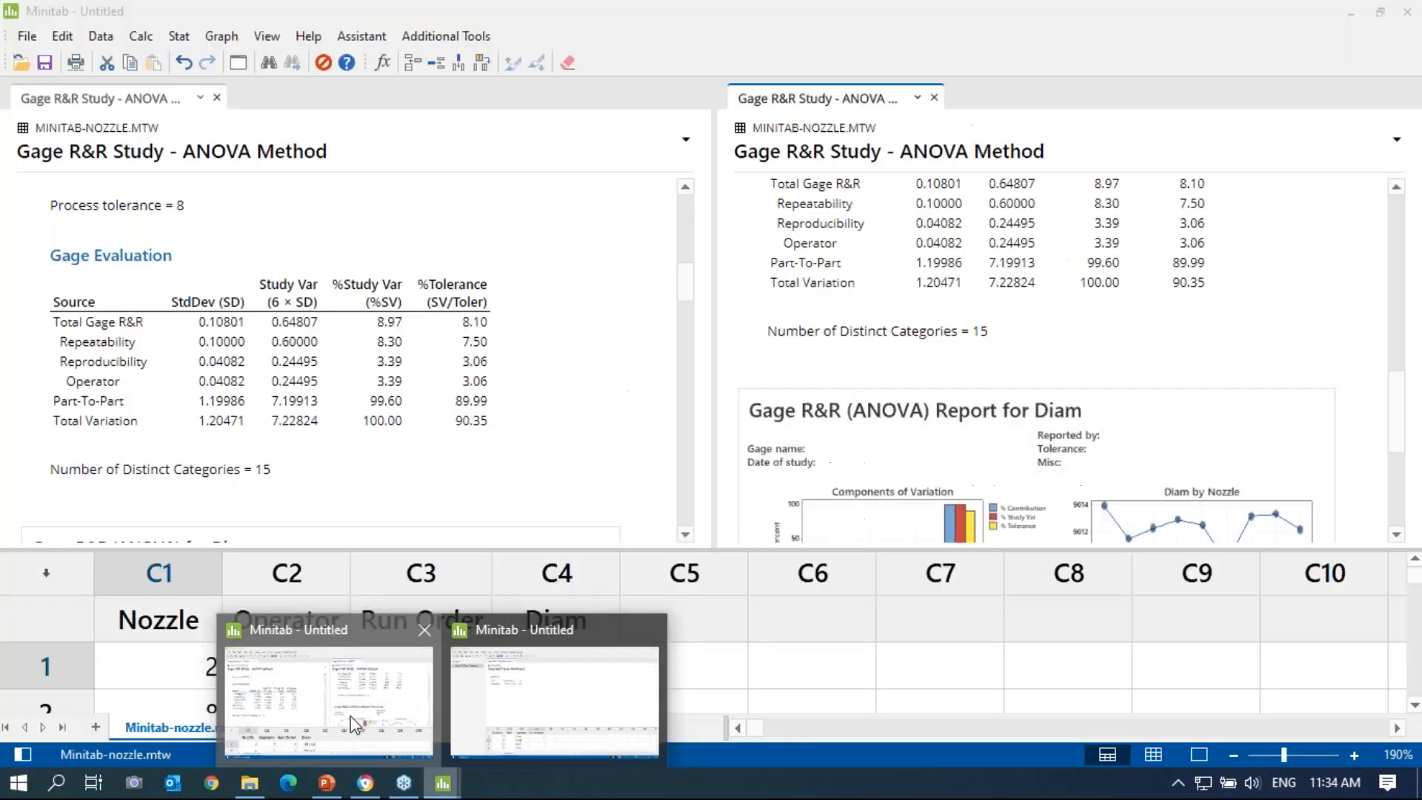
click(355, 724)
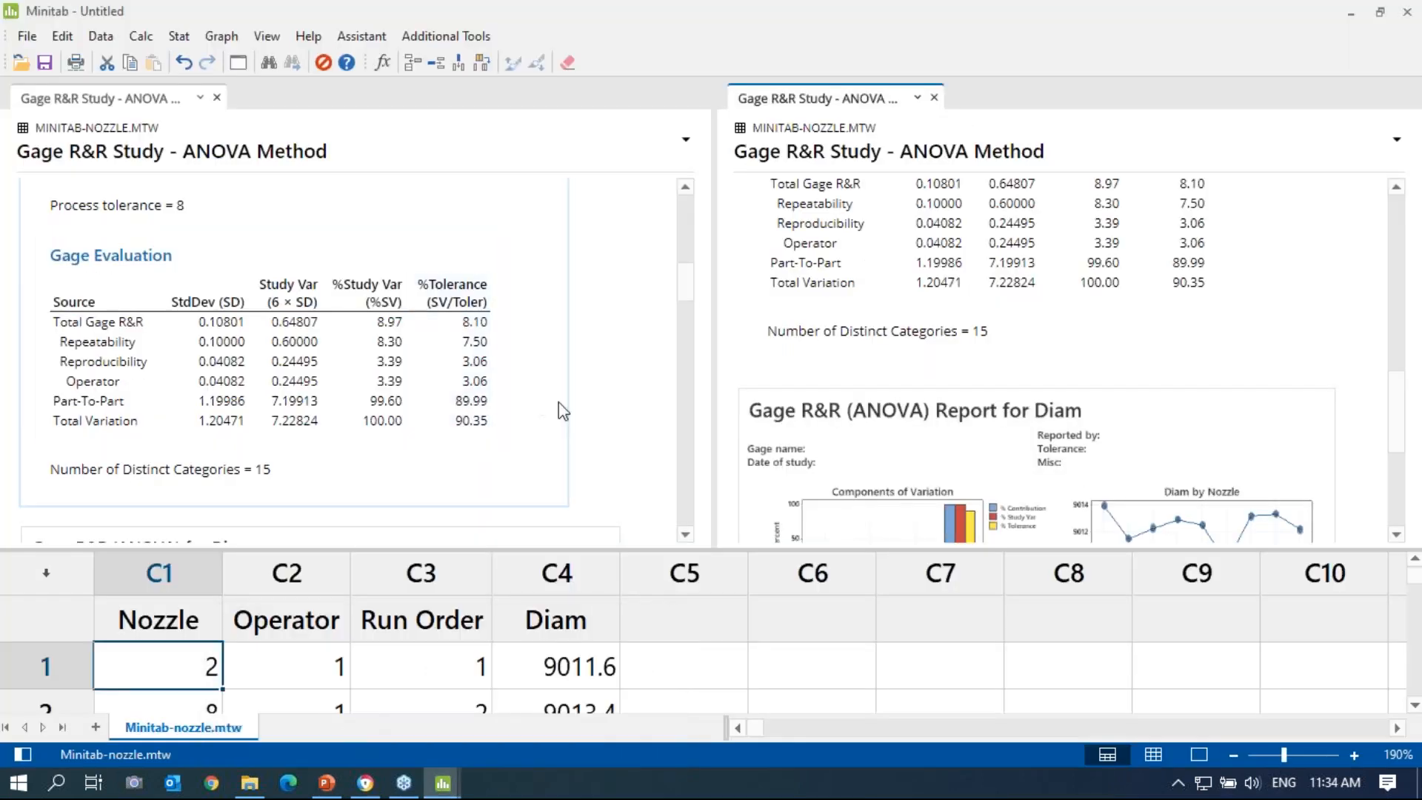
scroll(488, 383, down, 3)
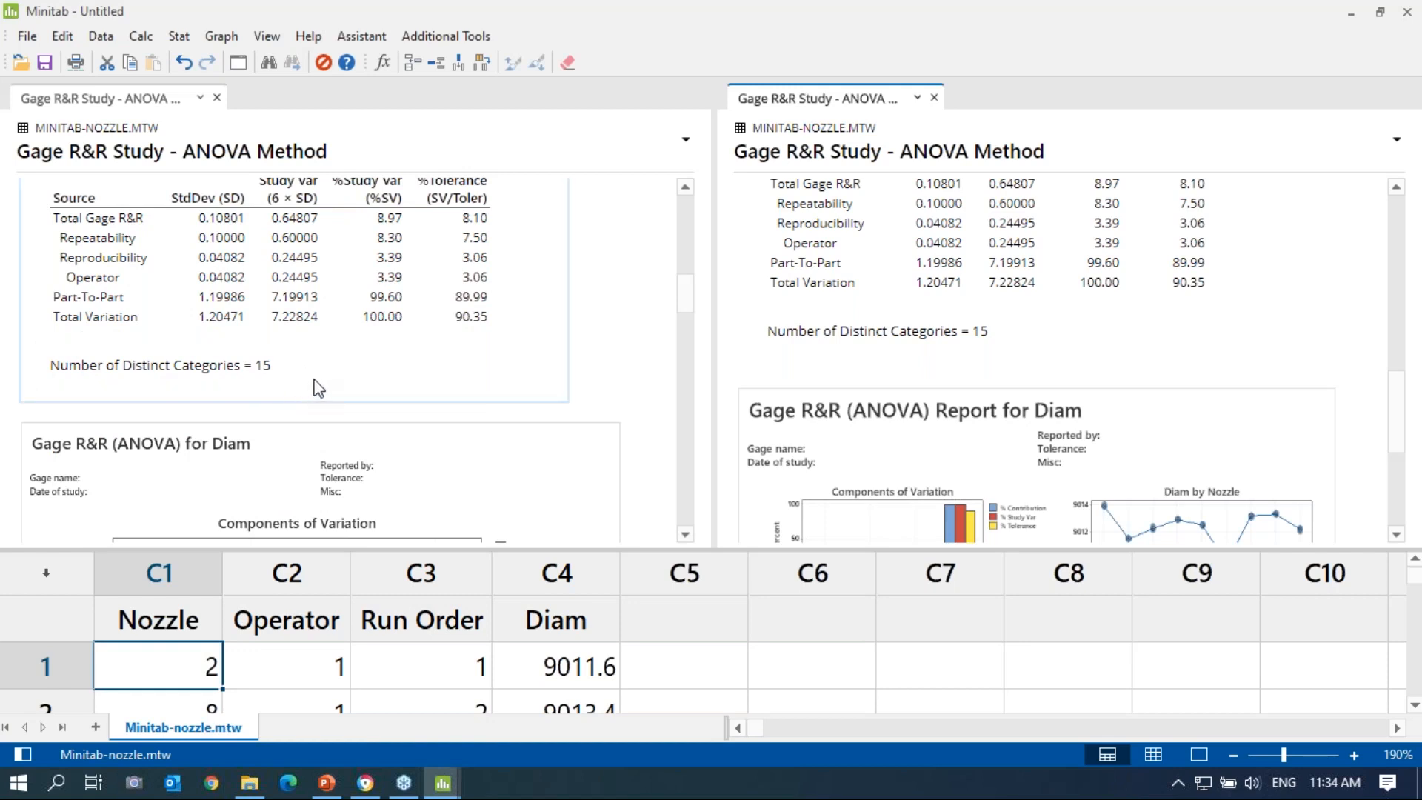
click(326, 783)
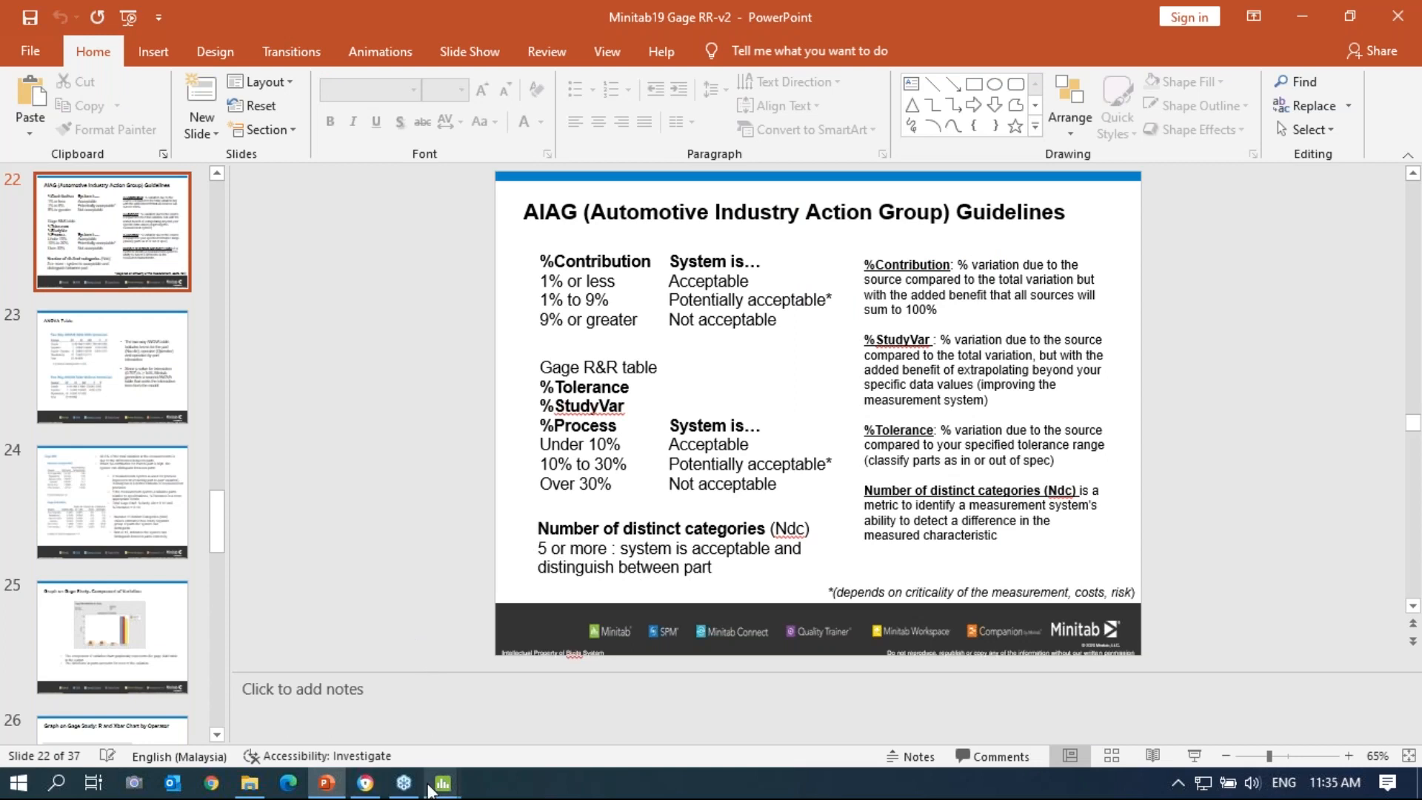
mouse_move(437, 785)
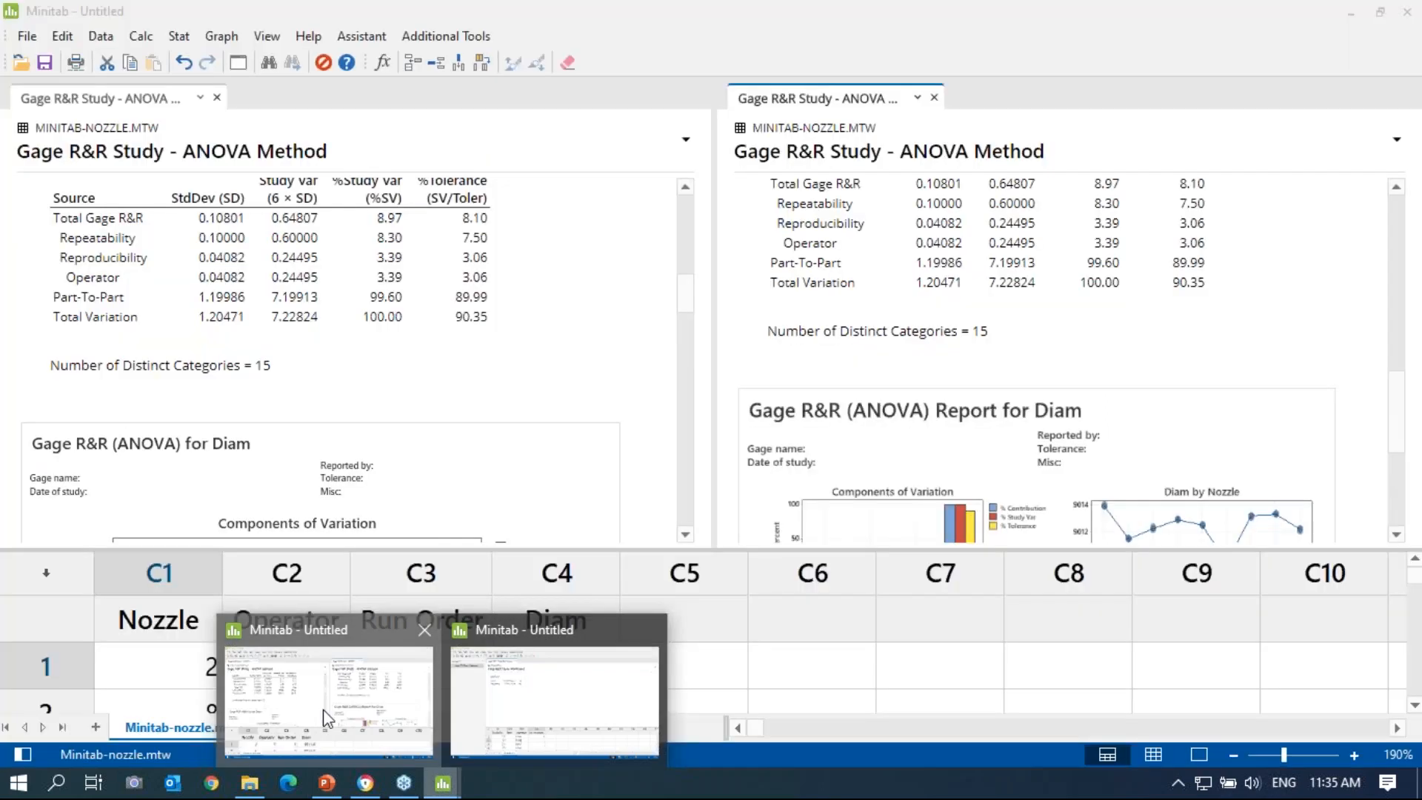
click(329, 689)
Step: Examine the Components of Variation graph and relate its bars to the %Contribution column in the Variance Components table
scroll(474, 341, down, 5)
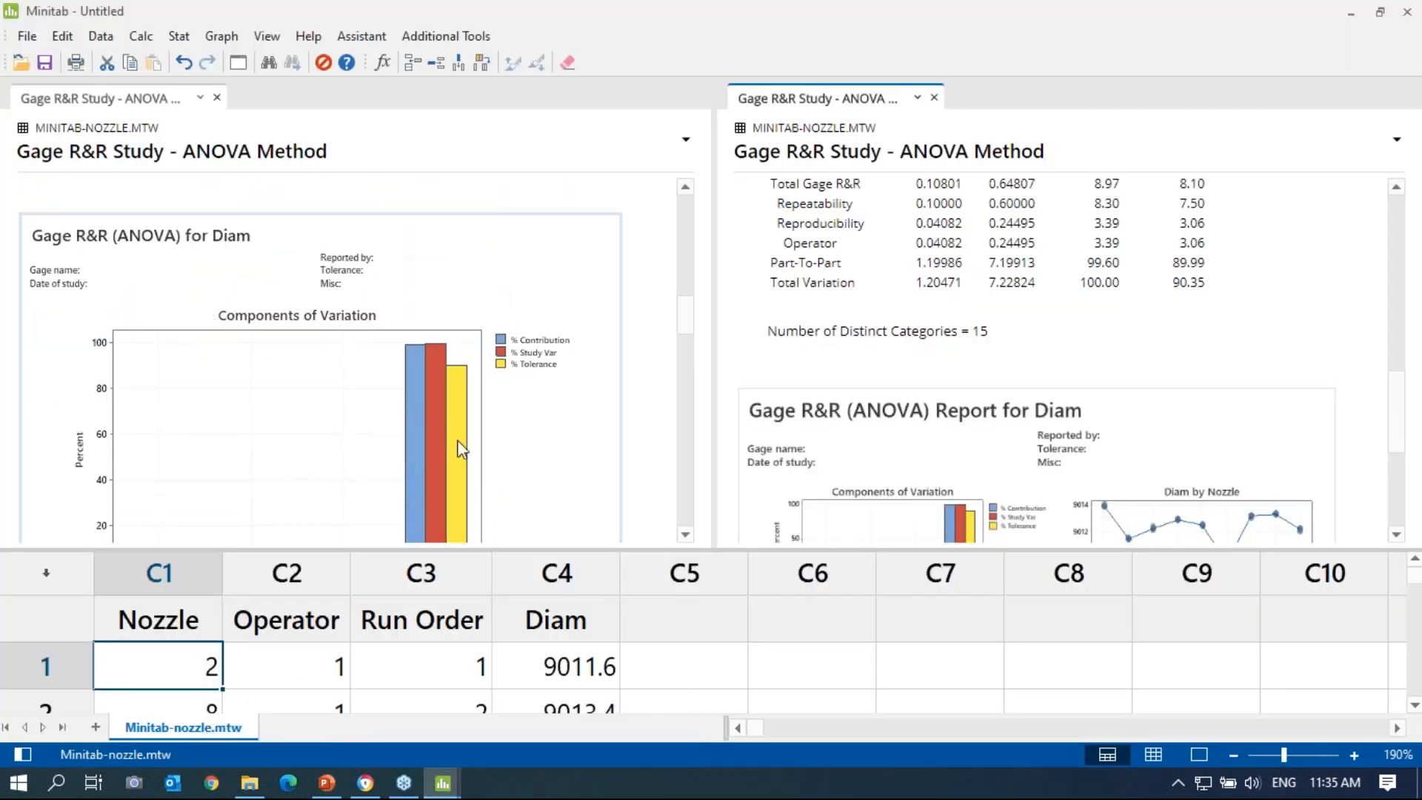
scroll(459, 448, down, 3)
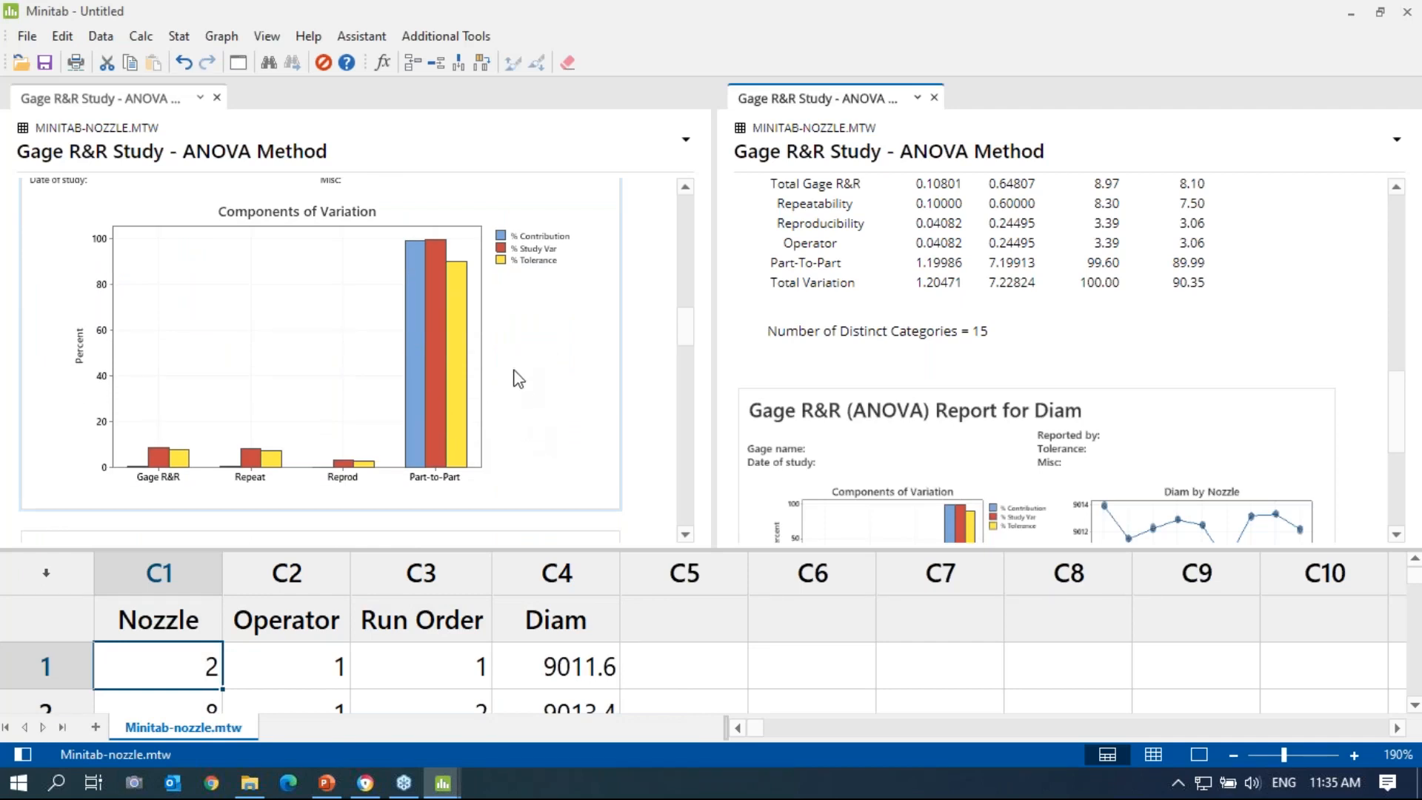
scroll(518, 376, up, 10)
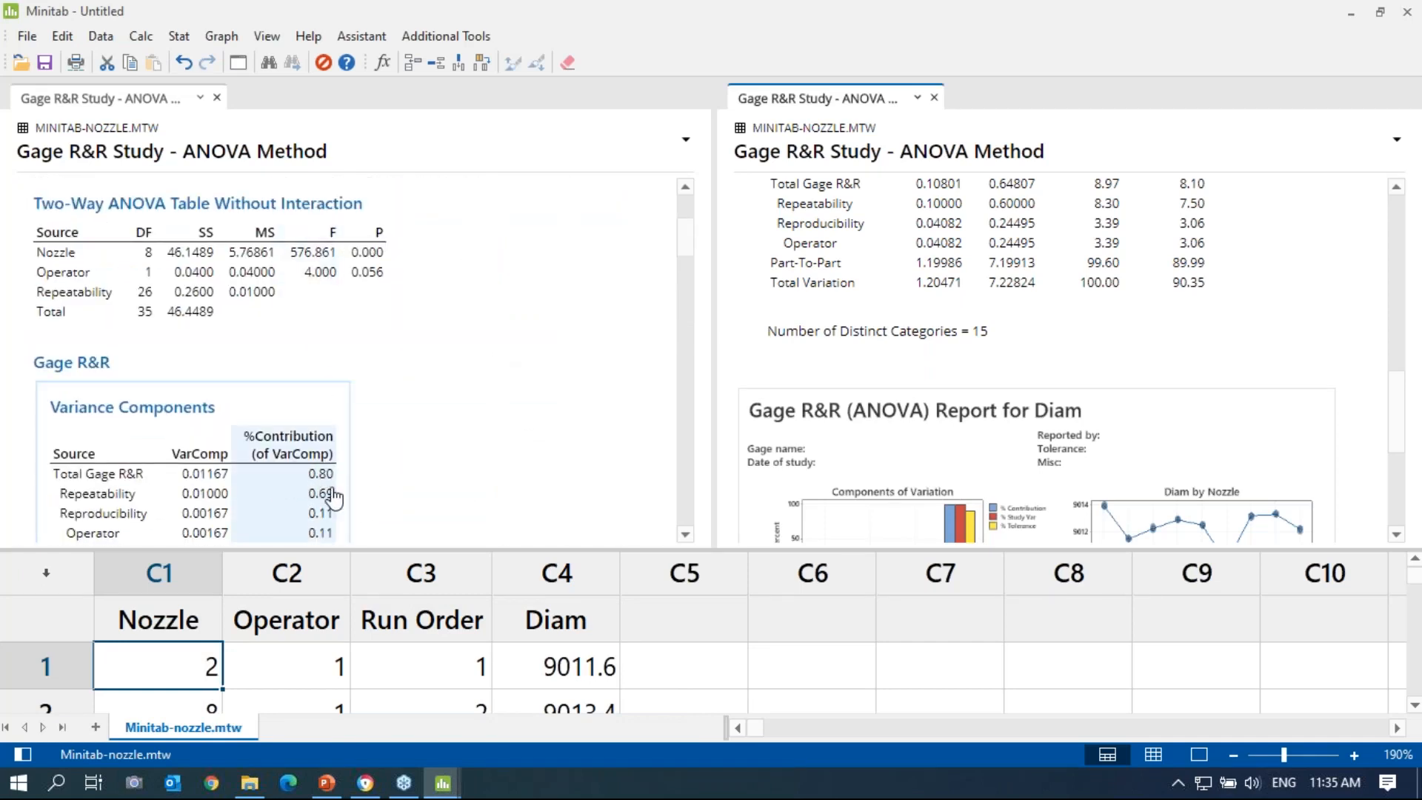
scroll(320, 448, down, 1)
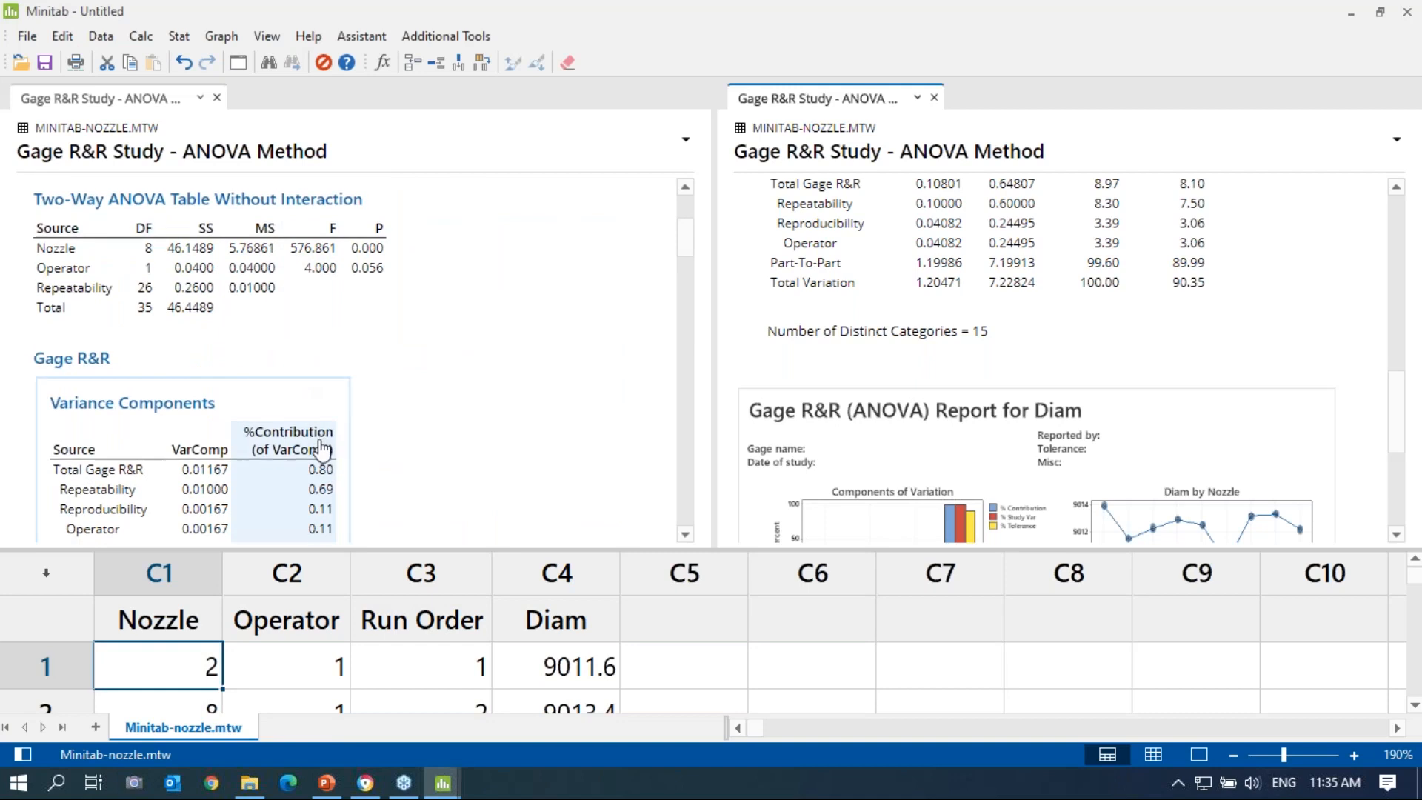
scroll(320, 448, down, 2)
scroll(348, 403, down, 7)
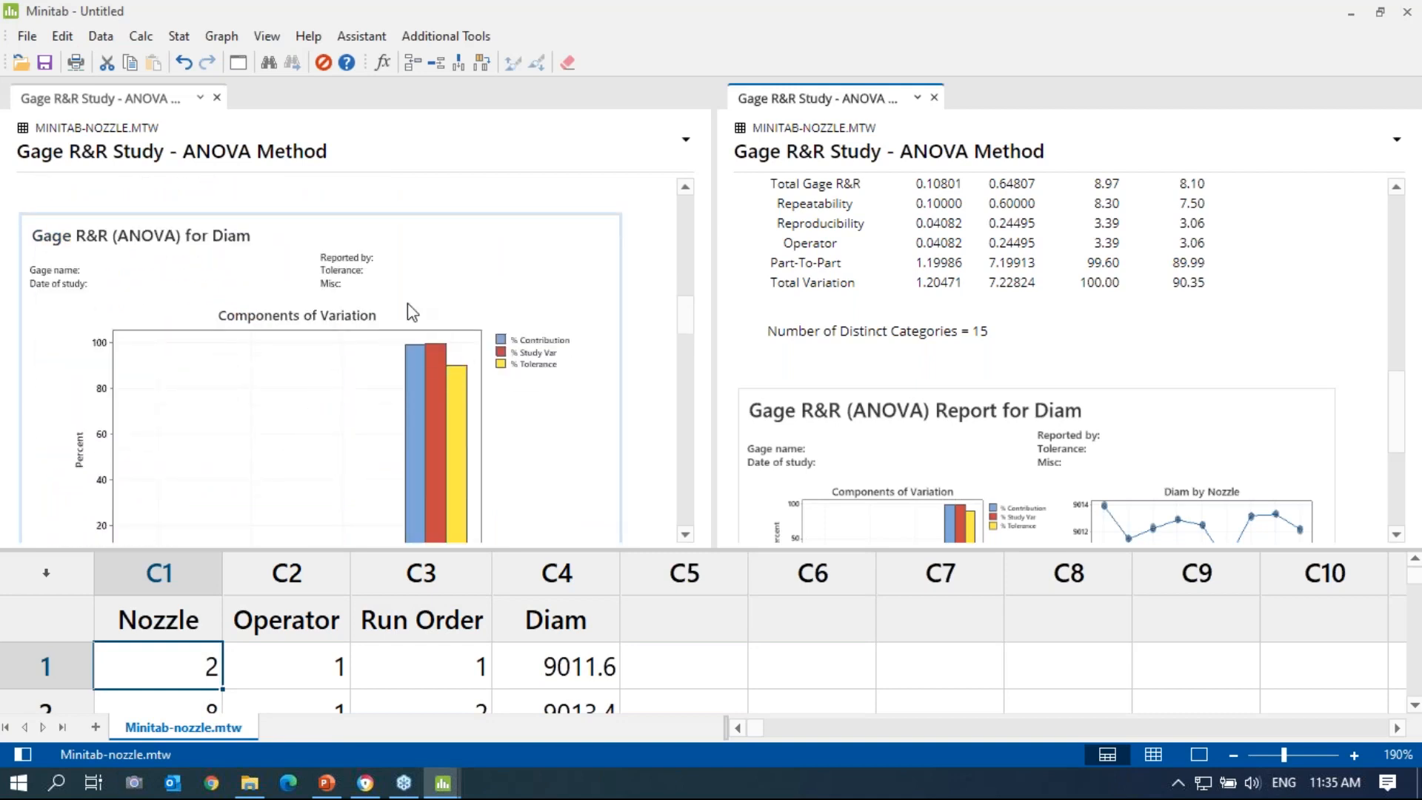
scroll(355, 308, down, 5)
scroll(355, 308, up, 3)
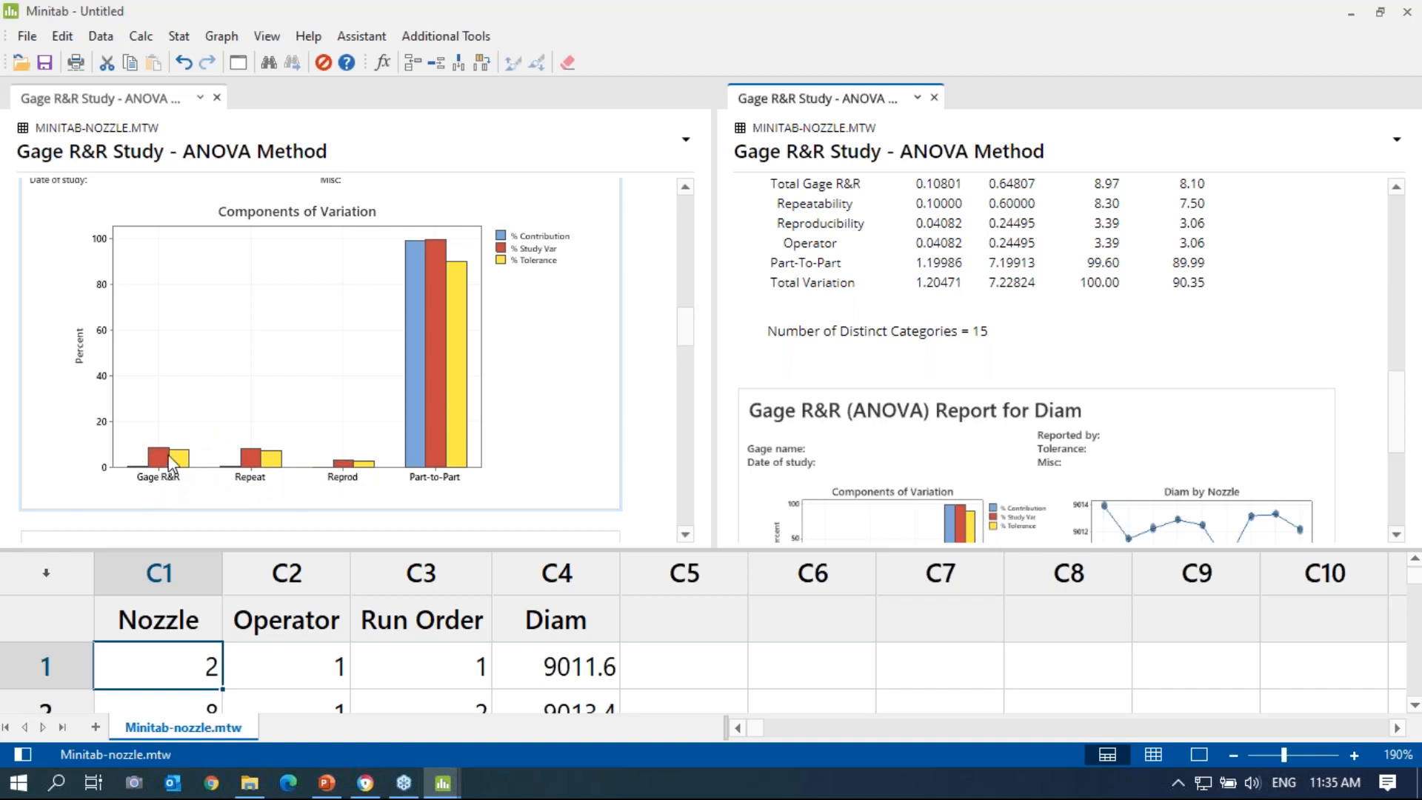
mouse_move(186, 462)
Step: Inspect the R Chart by Operator and the Xbar Chart by Operator against their control limits
scroll(338, 385, down, 10)
scroll(339, 394, up, 2)
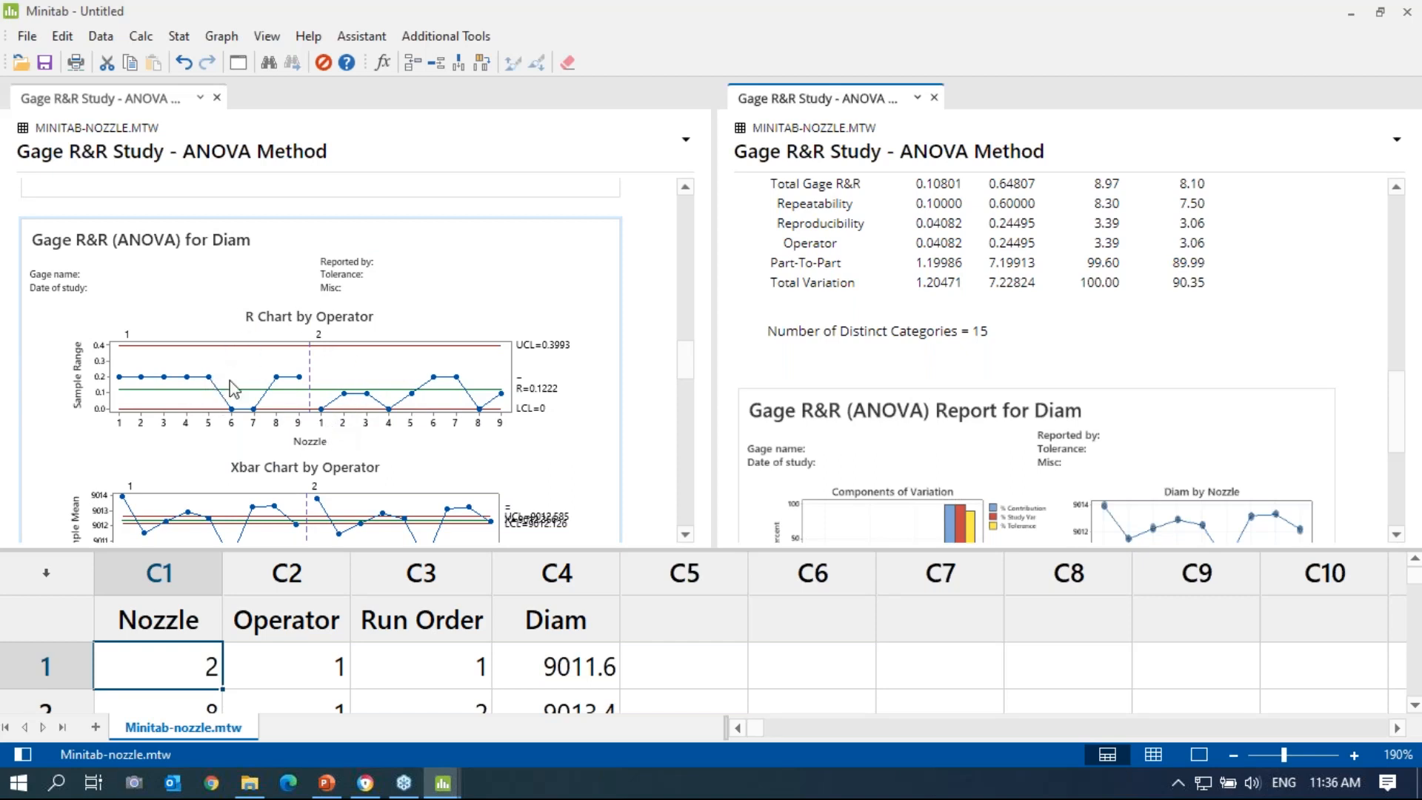
scroll(233, 376, down, 2)
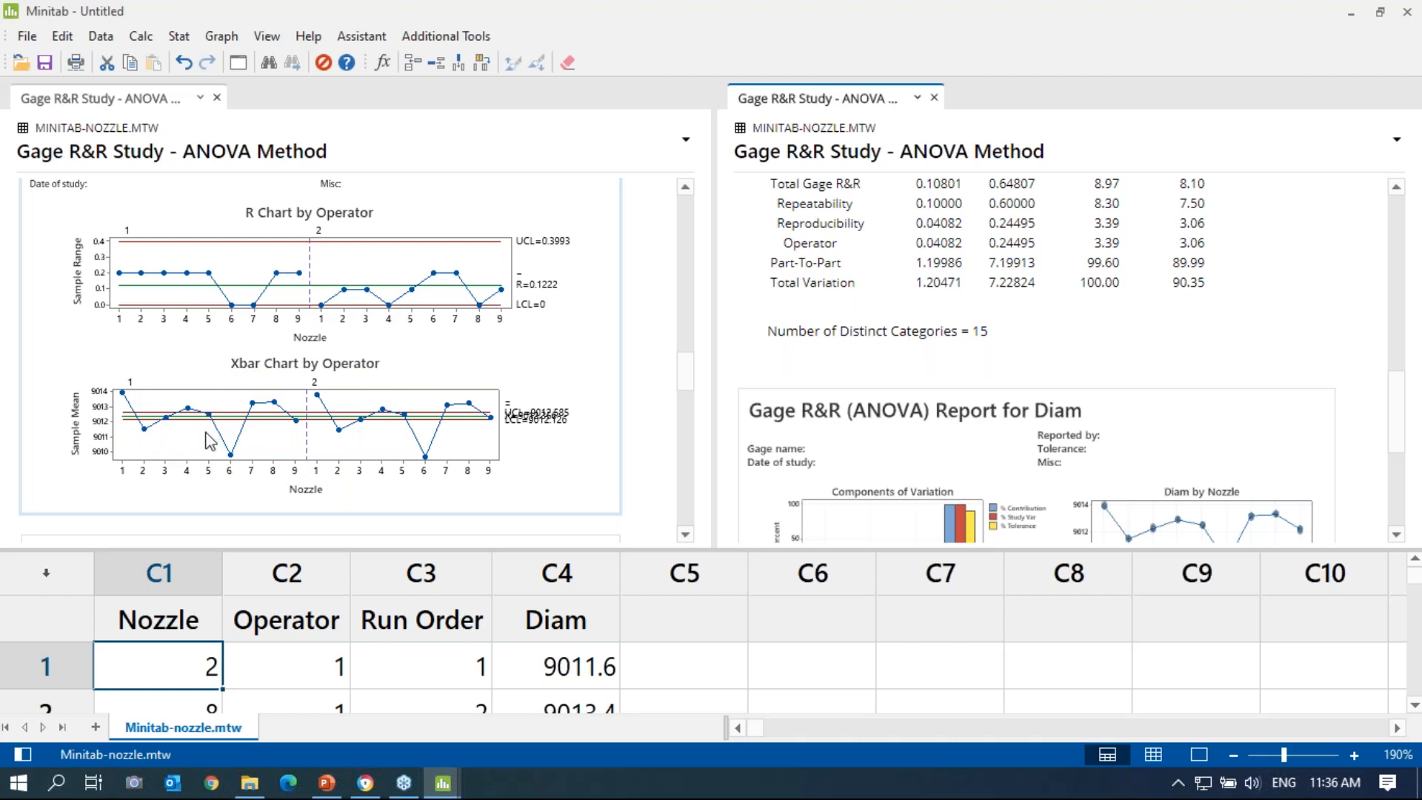
scroll(247, 426, down, 3)
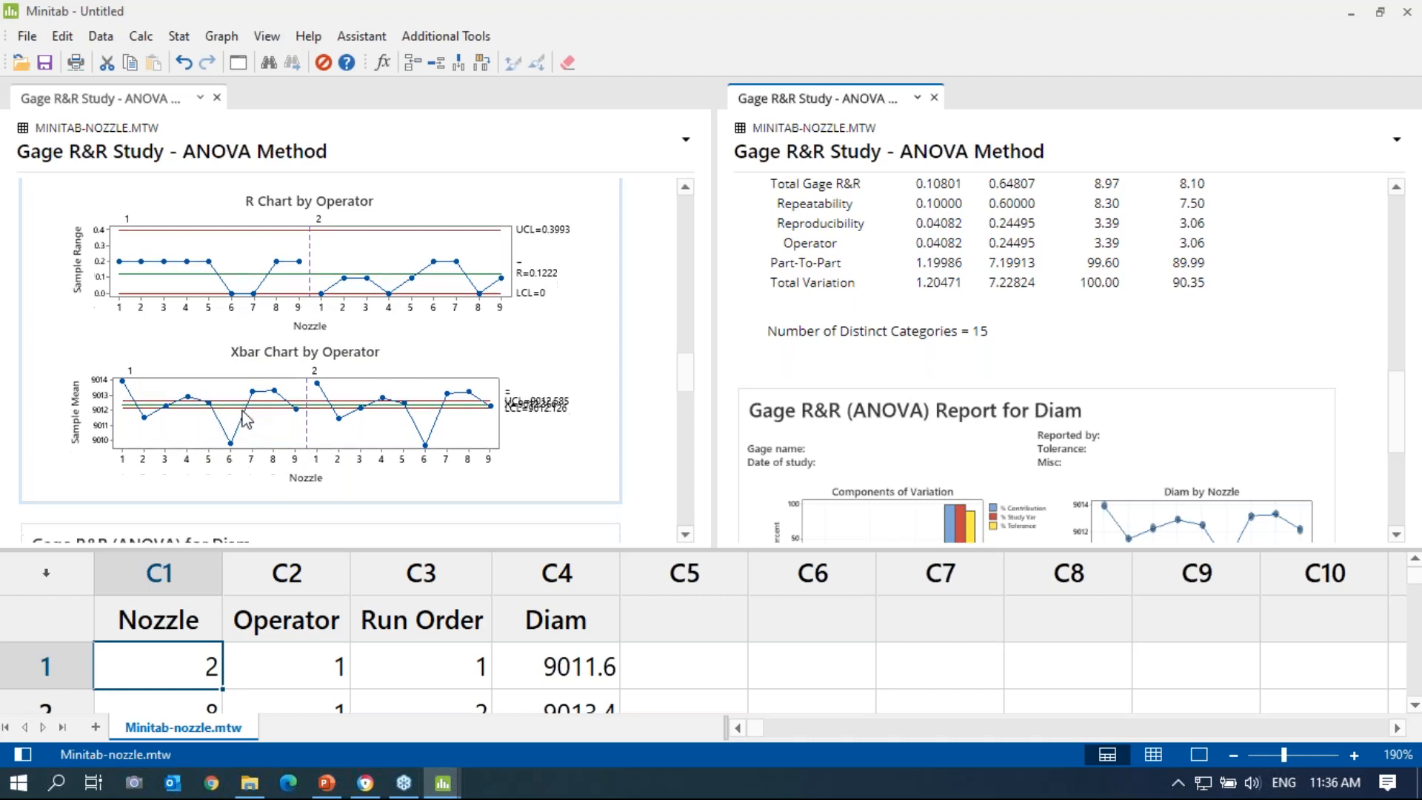
Step: Examine the Diam by Nozzle graph and the Diam by Operator boxplots
scroll(248, 312, down, 9)
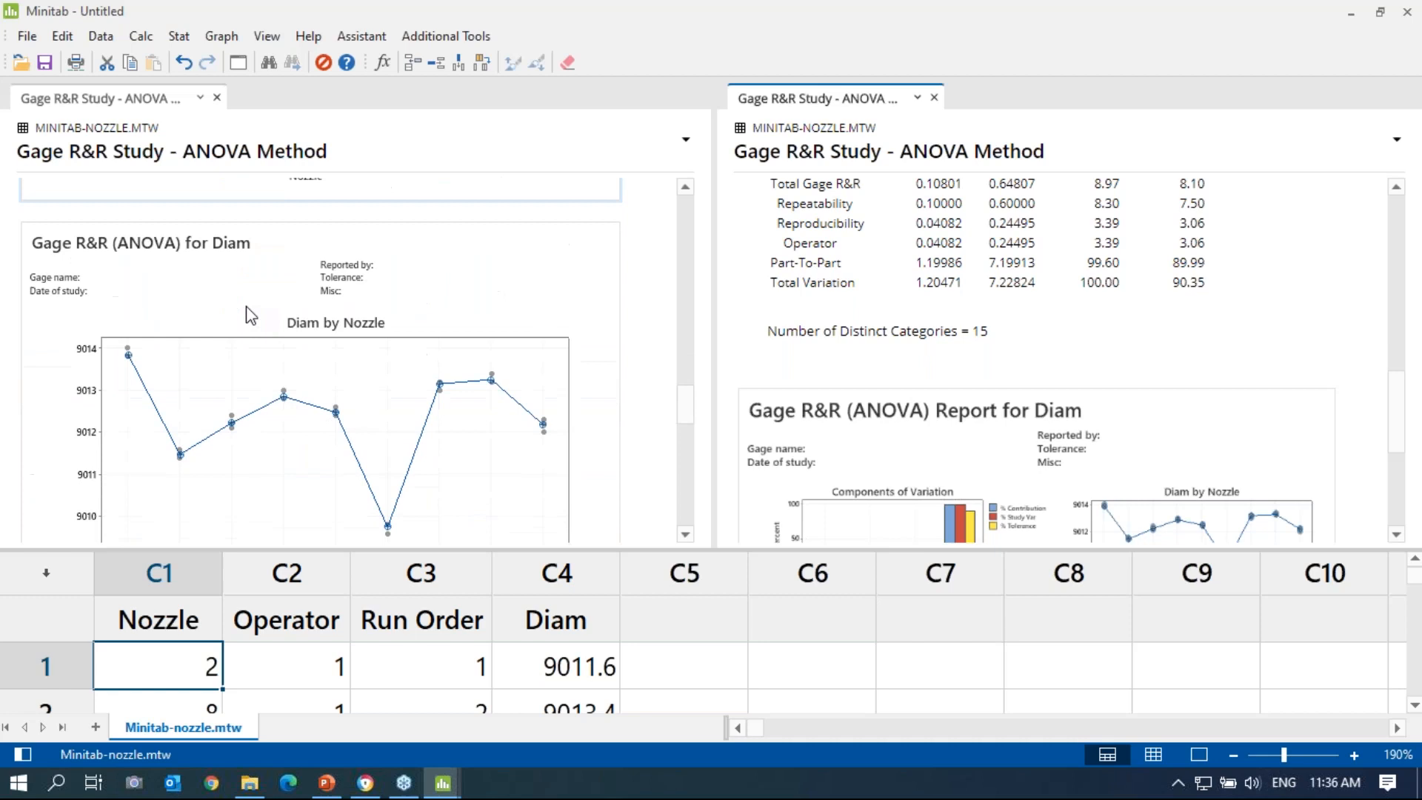
scroll(245, 297, up, 3)
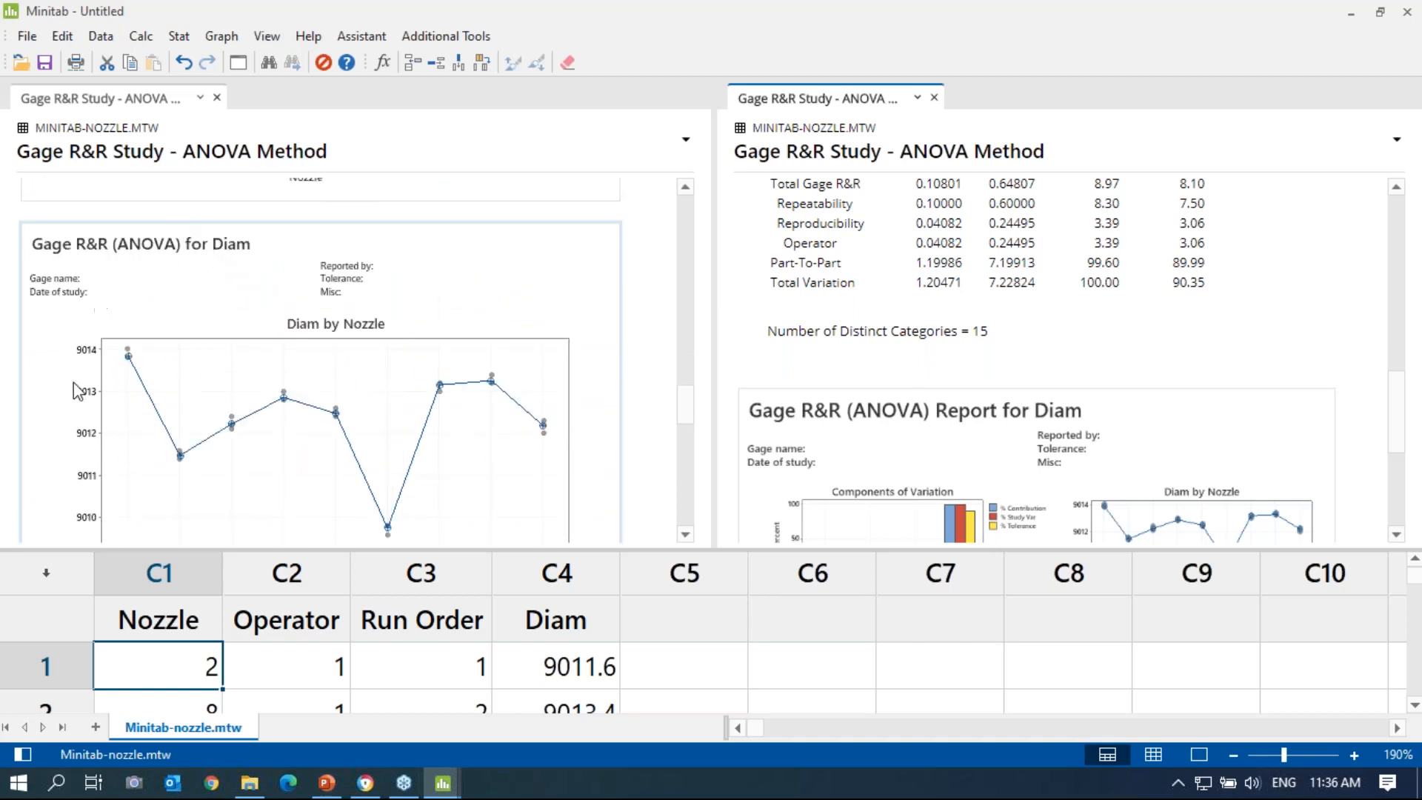
scroll(210, 454, down, 3)
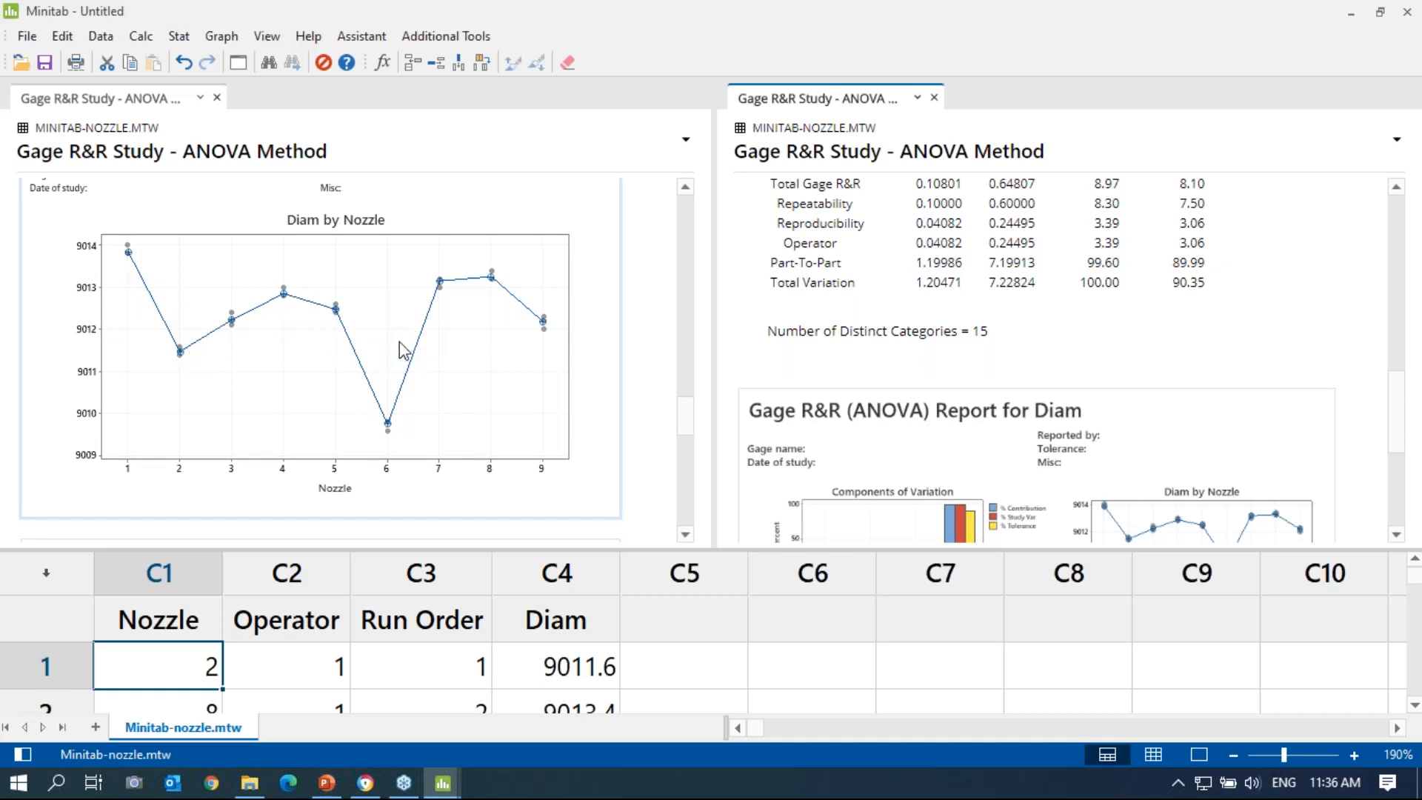
scroll(517, 365, down, 9)
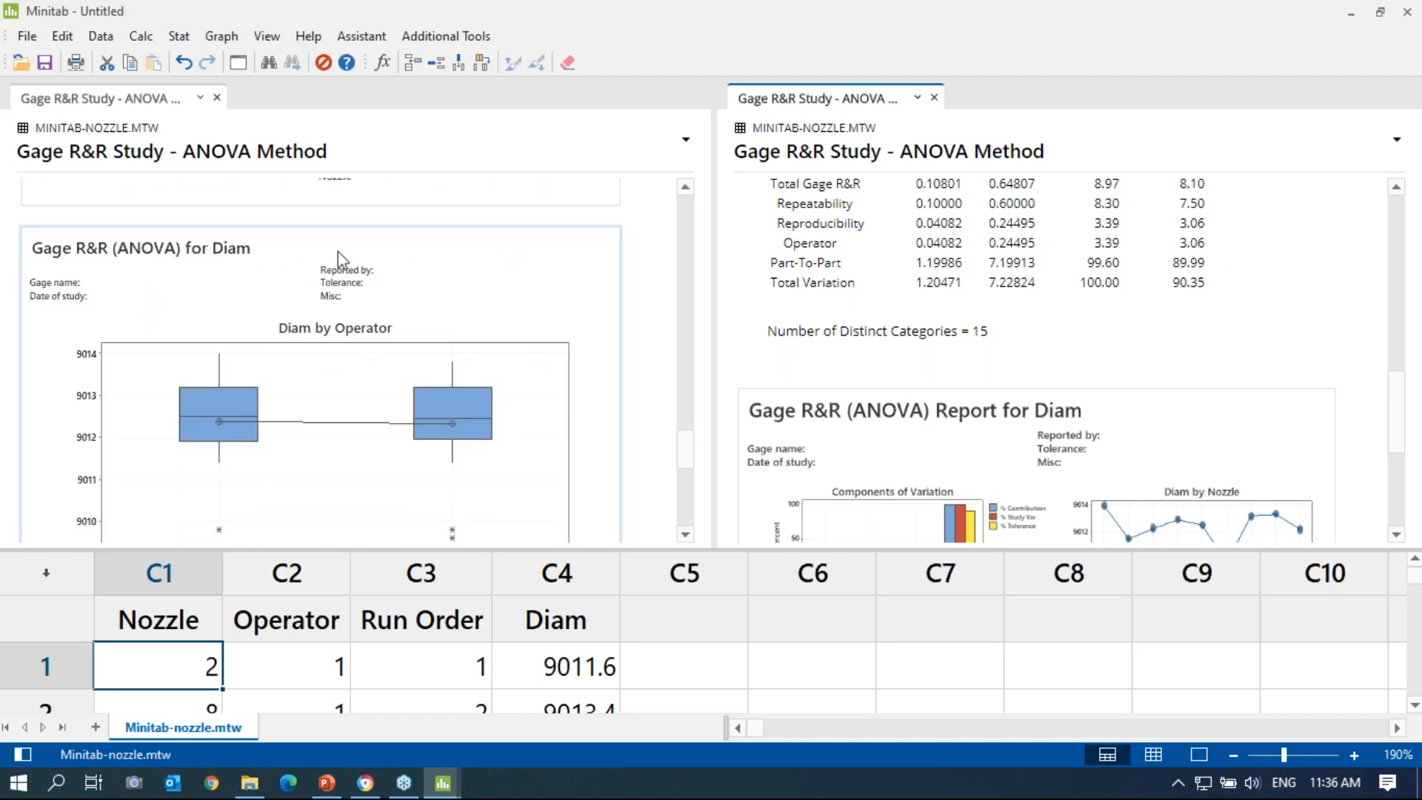
scroll(181, 371, down, 4)
scroll(181, 370, up, 2)
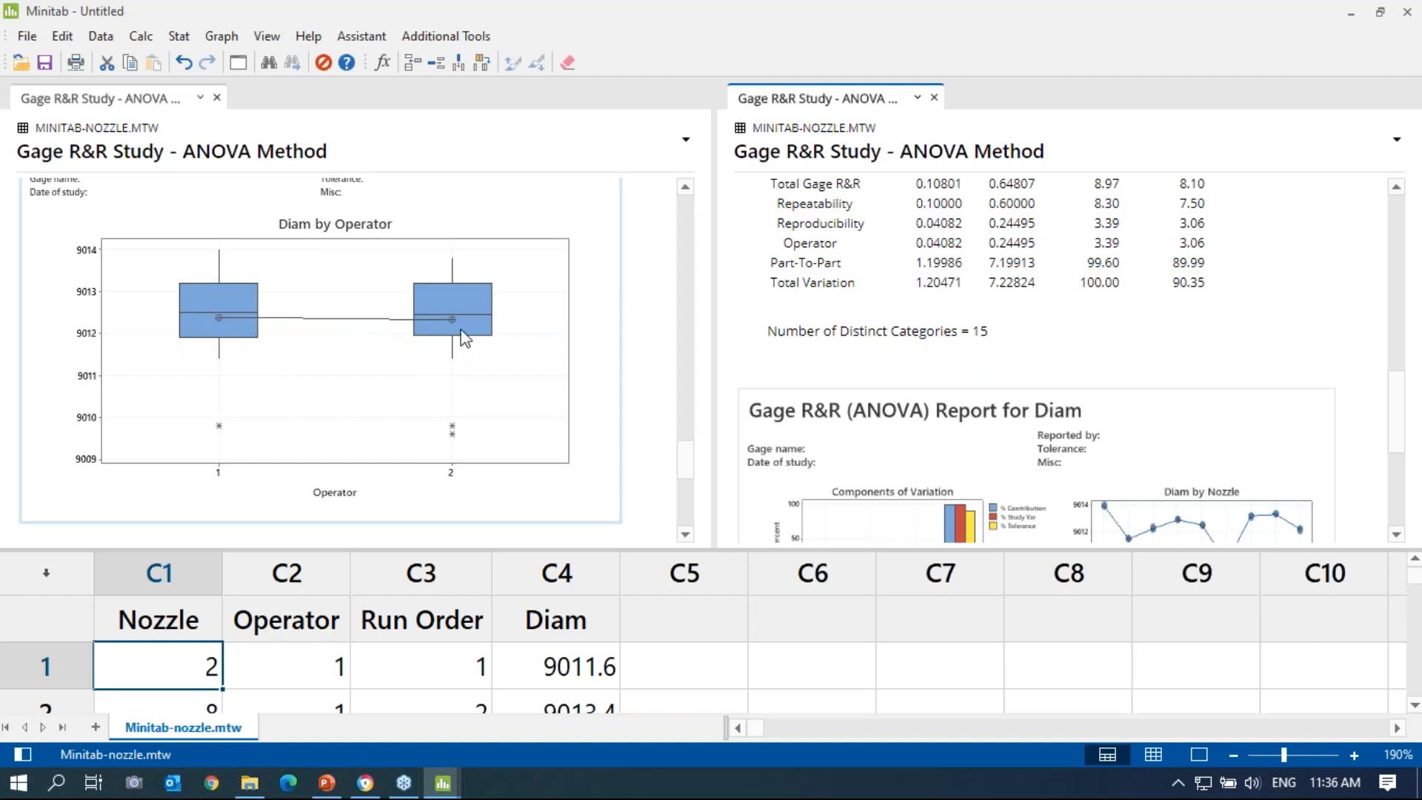
Step: Compare the Nozzle * Operator Interaction plot with the interaction p-value in the Two-Way ANOVA Table With Interaction
scroll(463, 323, down, 5)
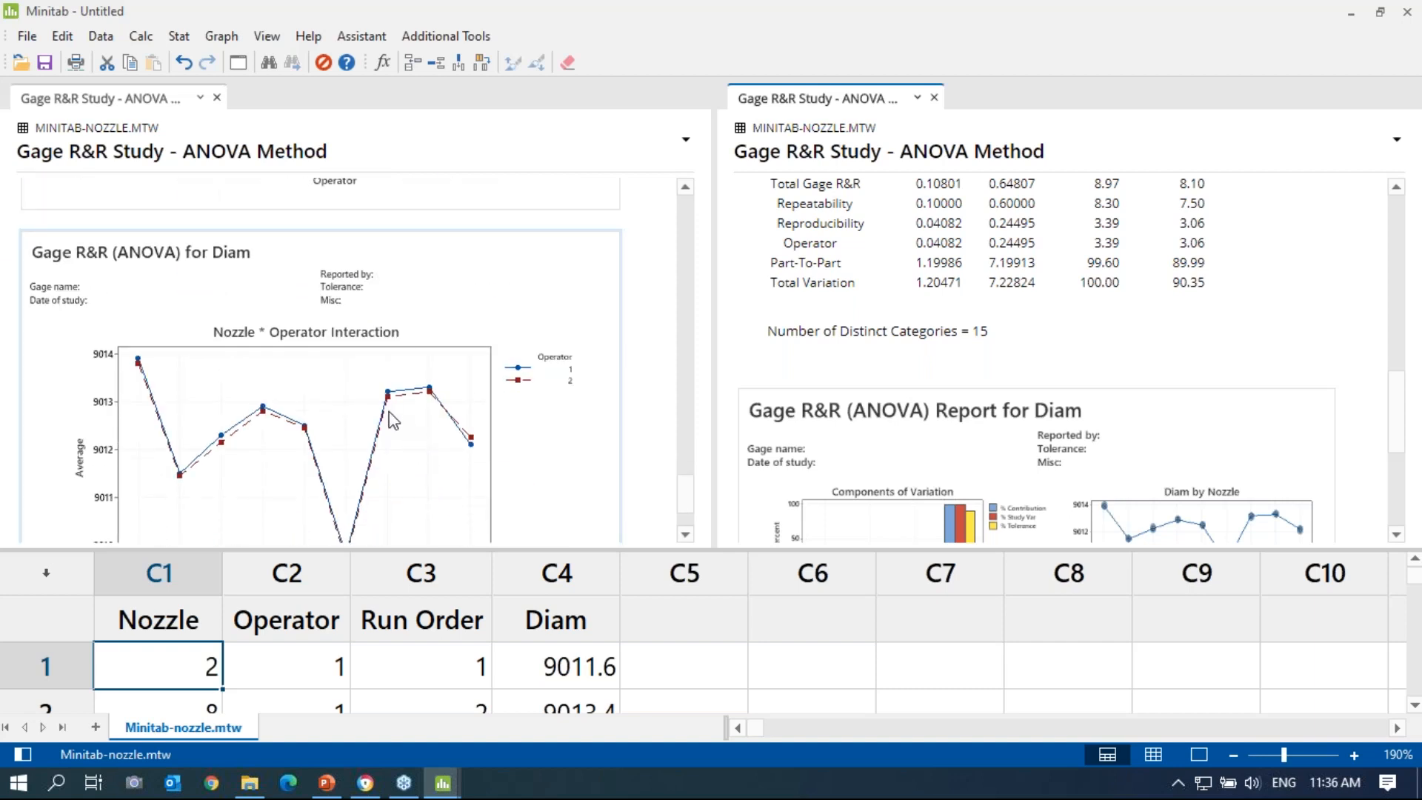
scroll(390, 413, down, 3)
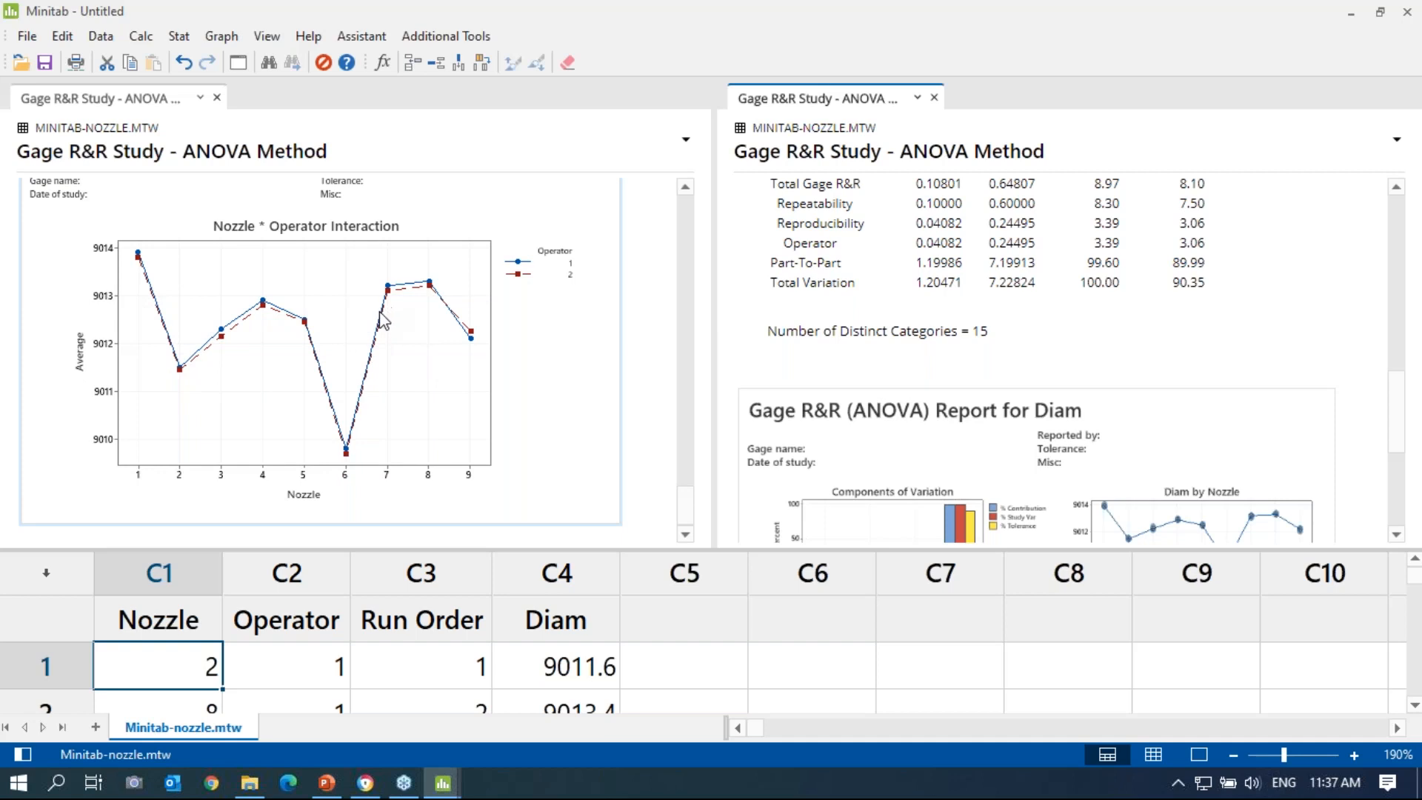
scroll(381, 311, up, 10)
scroll(366, 317, up, 10)
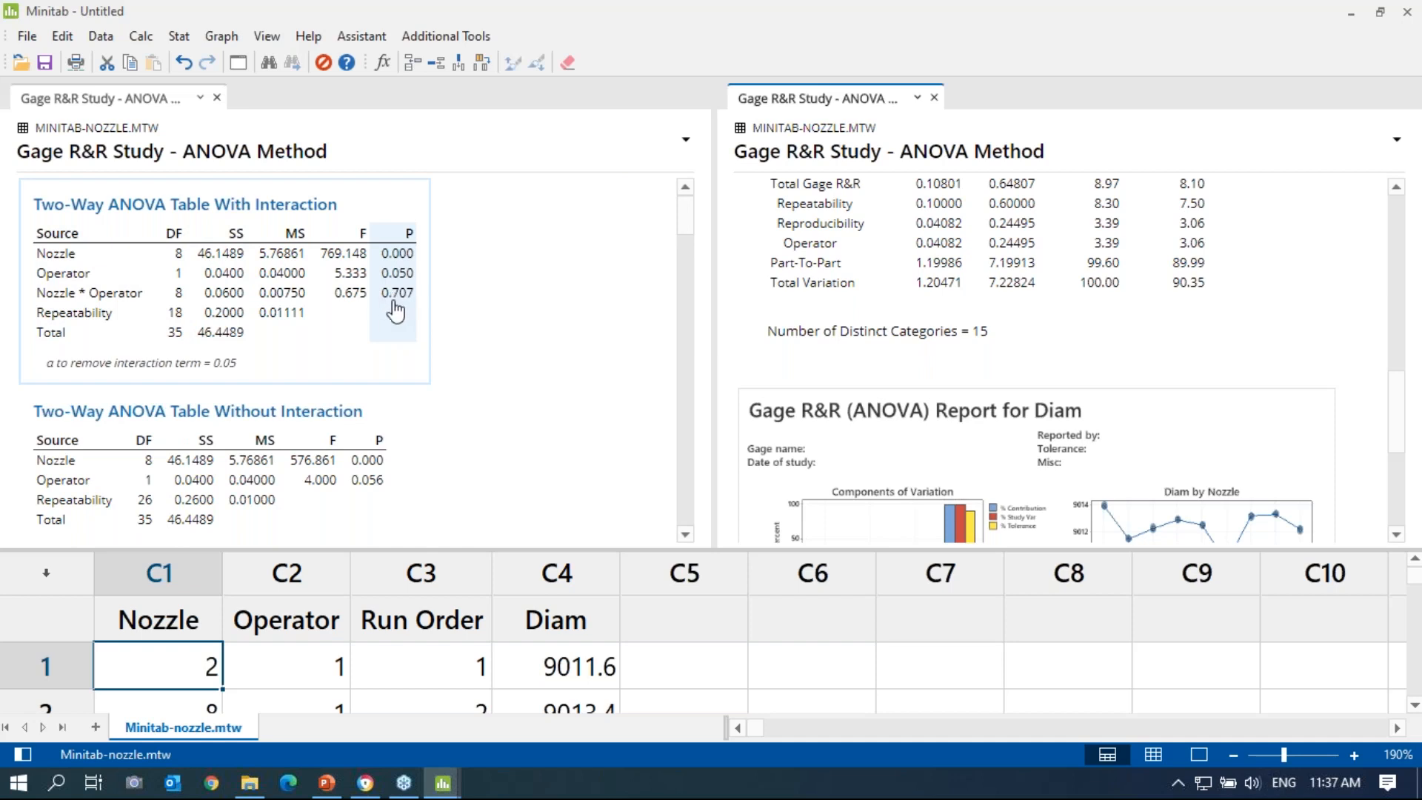
scroll(396, 311, down, 10)
scroll(385, 309, down, 5)
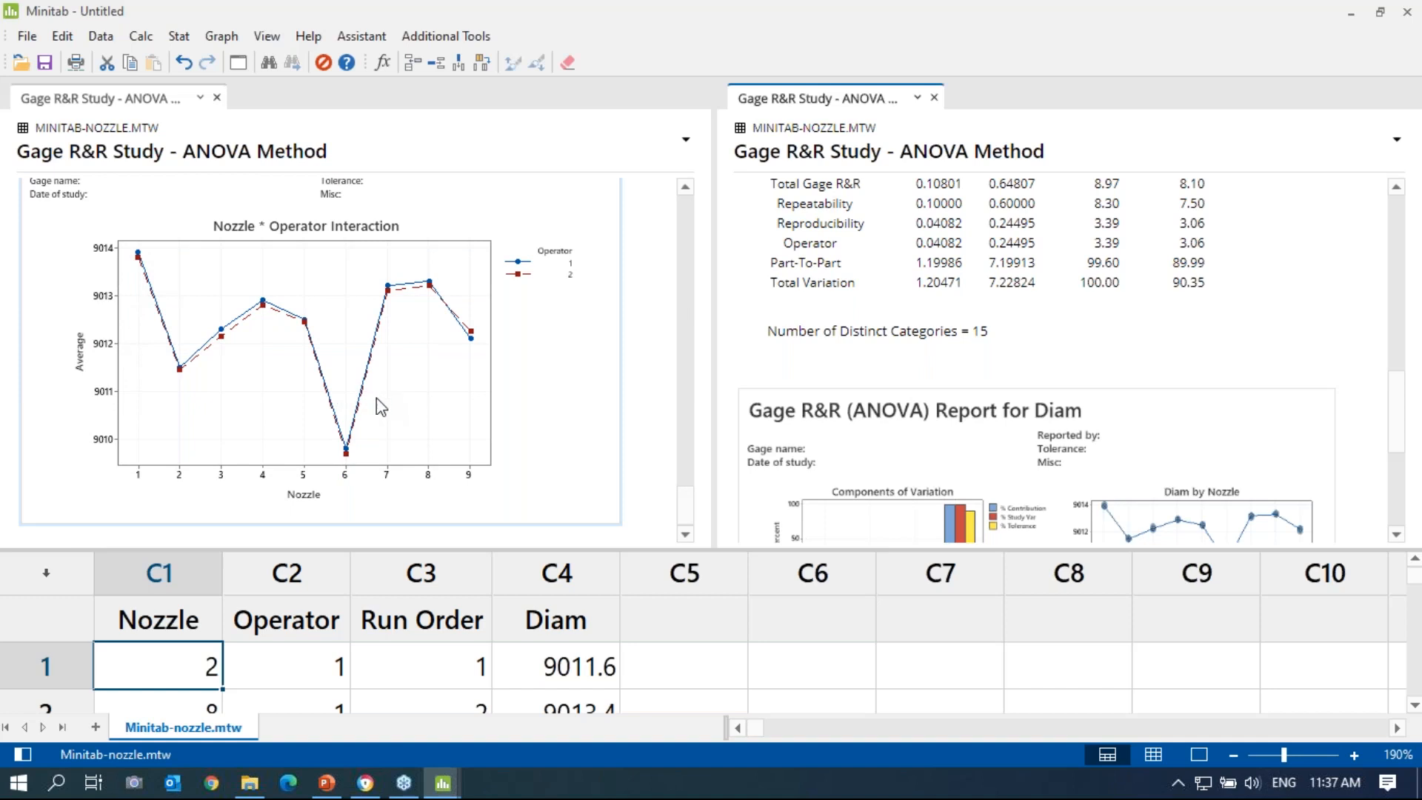
Step: Switch to PowerPoint and present the slide show from the Graph on Gage Study: Component of Variation slide
click(319, 790)
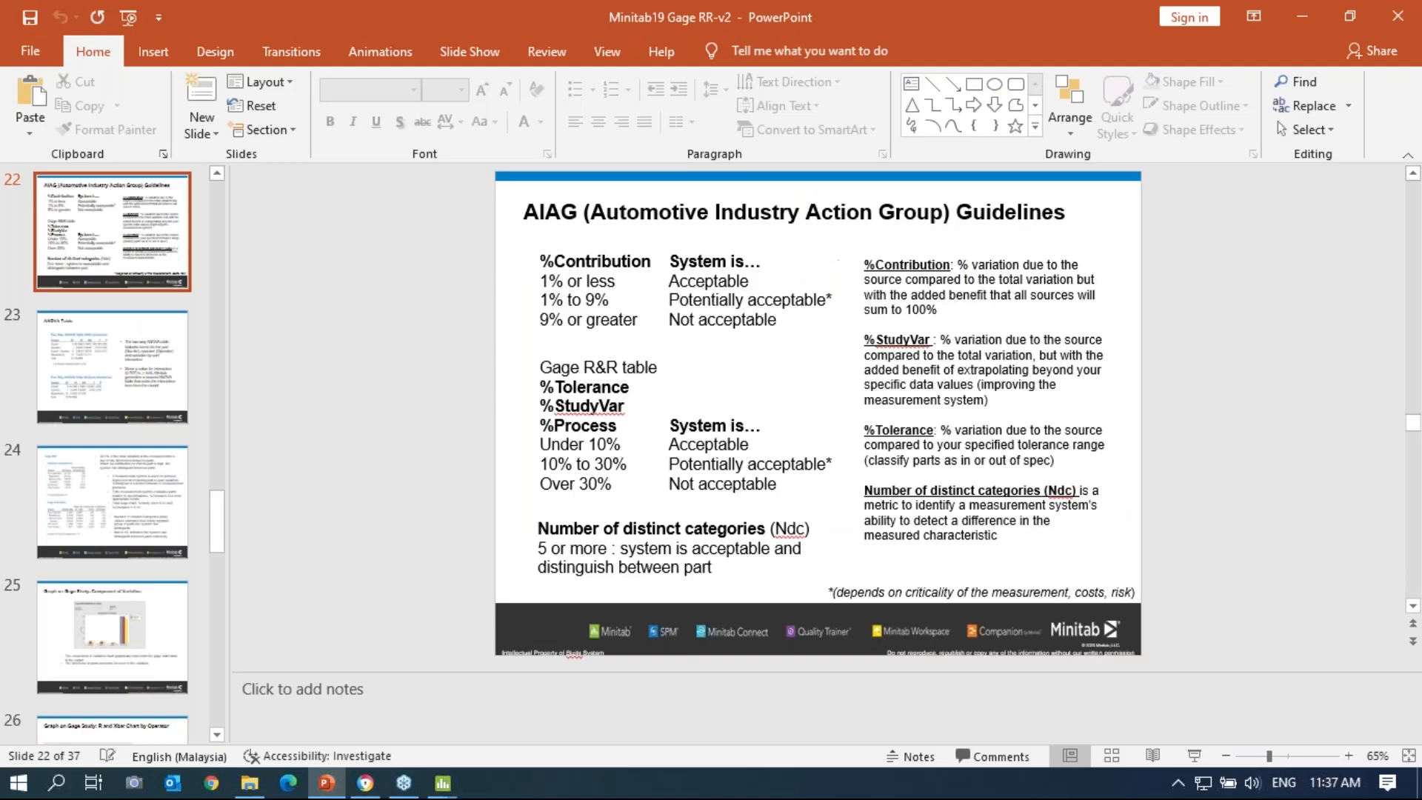
scroll(1279, 380, down, 4)
scroll(1281, 378, up, 1)
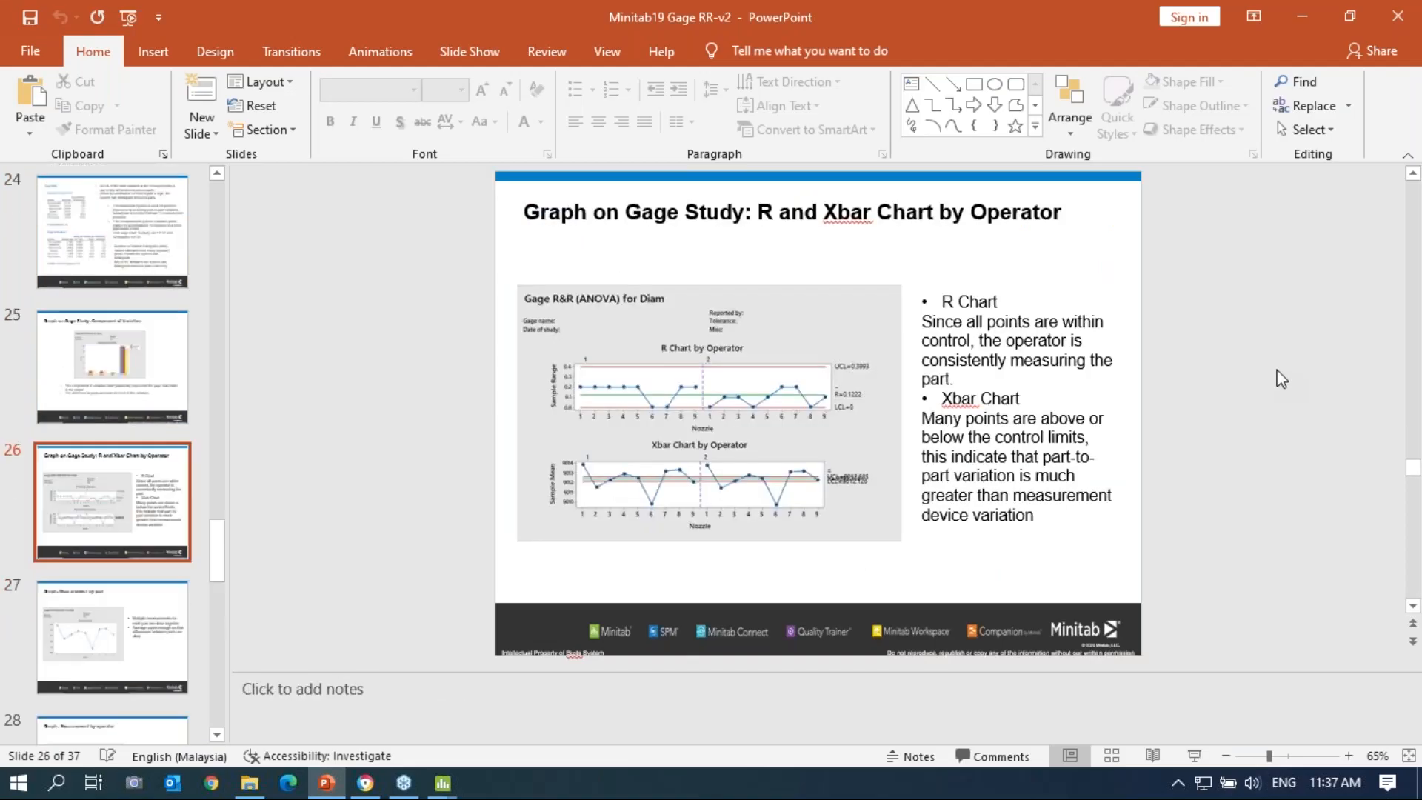
scroll(1281, 379, down, 1)
scroll(1221, 556, up, 1)
click(1194, 756)
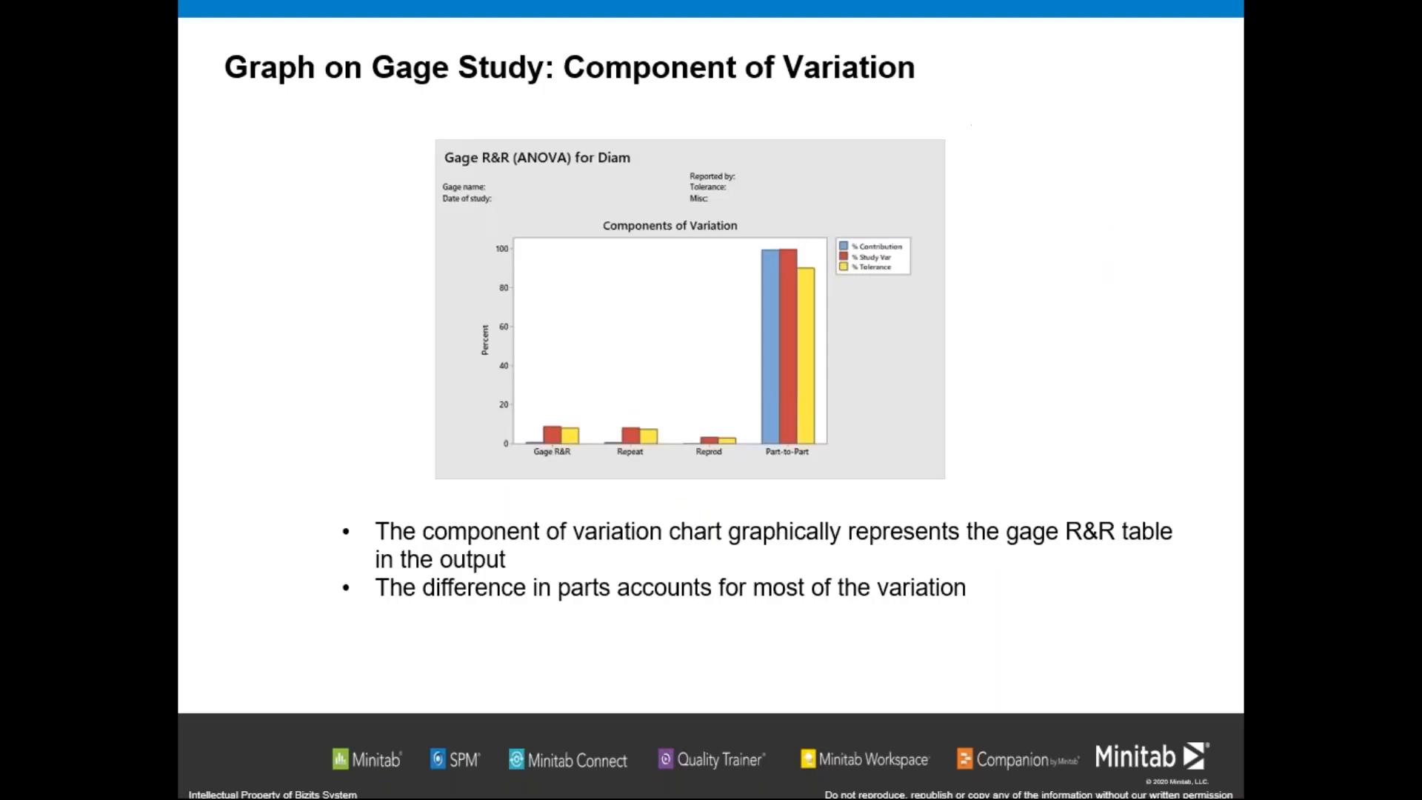
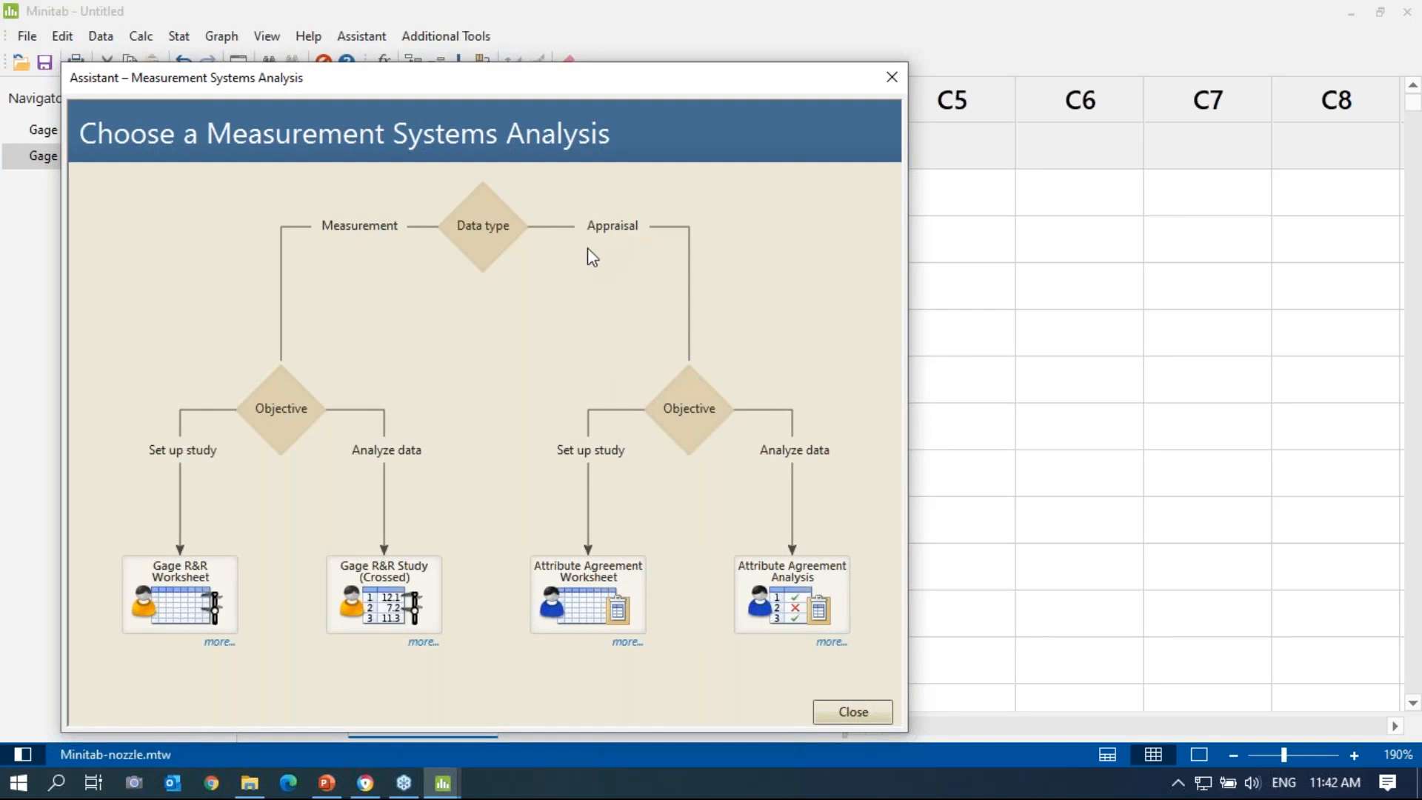
Step: Read the Data type explanation in the Assistant's Measurement Systems Analysis chart and move the window to reveal the worksheet's column headings
click(474, 249)
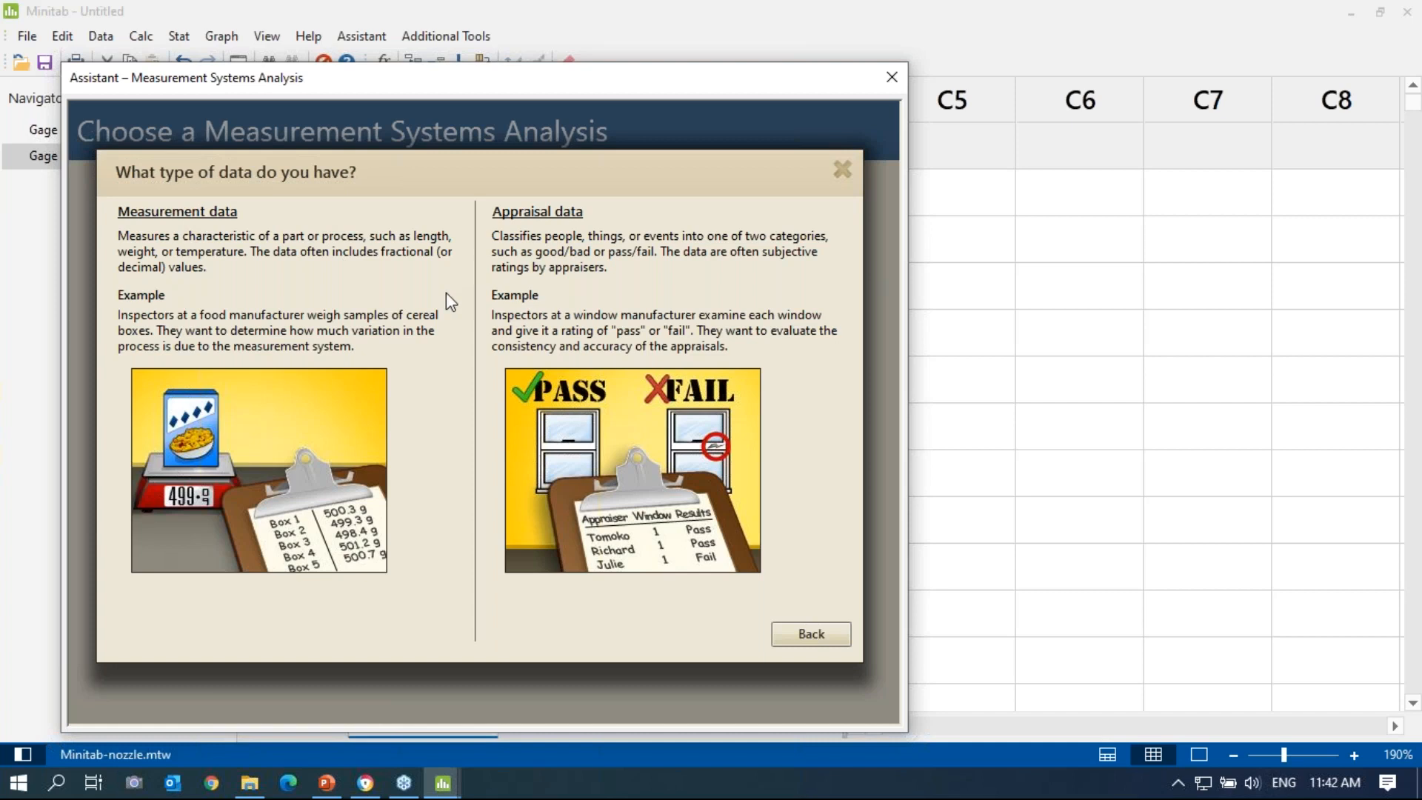
click(837, 175)
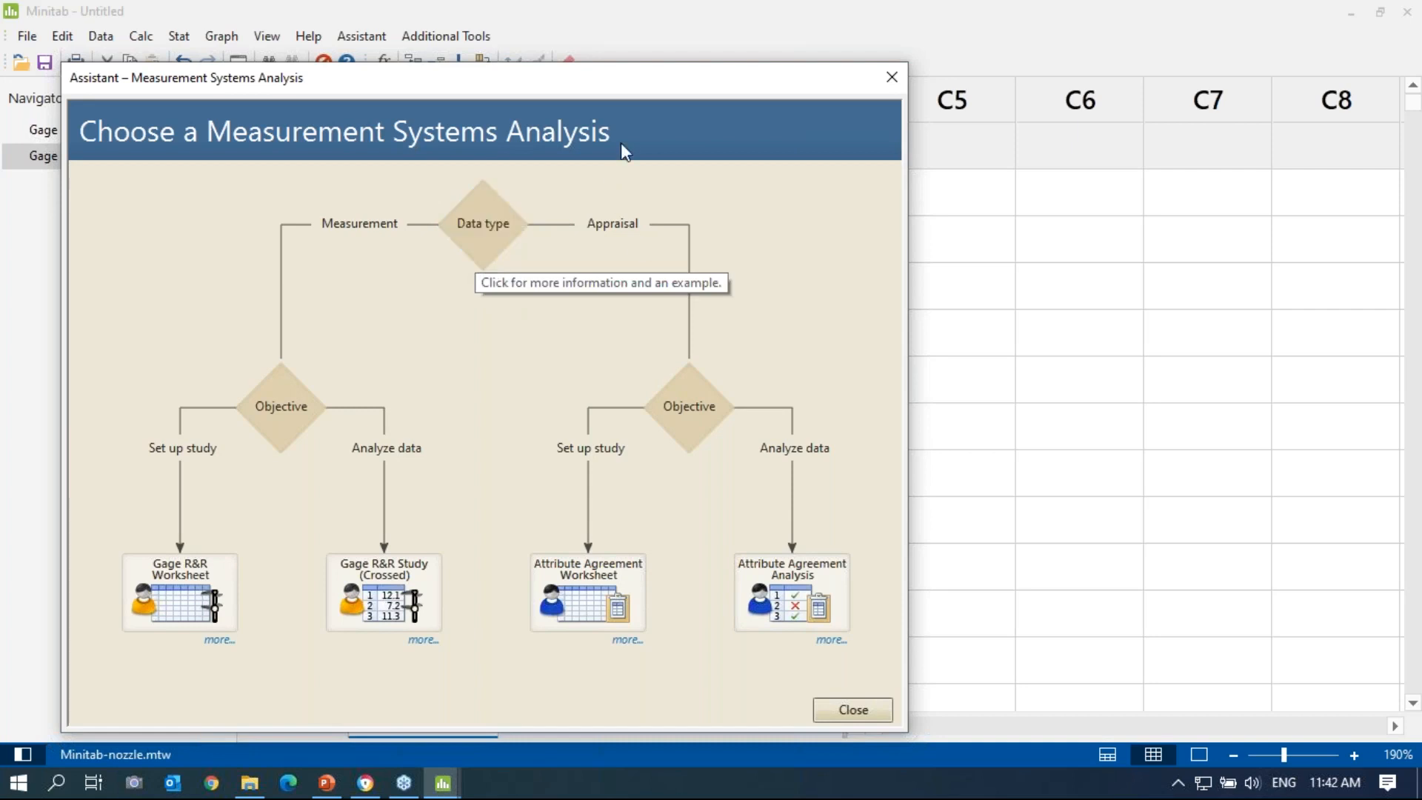
drag(656, 91, 704, 115)
drag(751, 164, 978, 277)
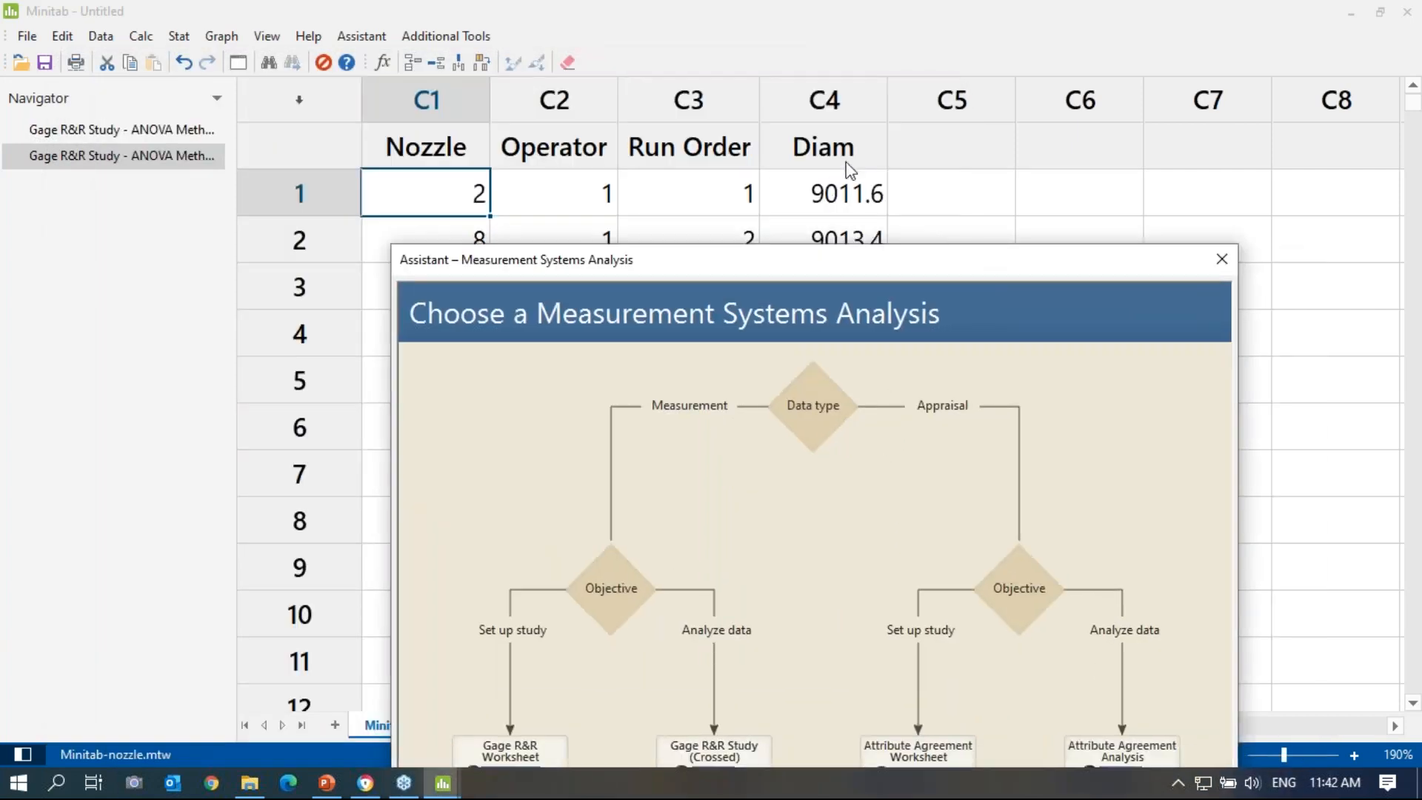
drag(837, 273, 659, 198)
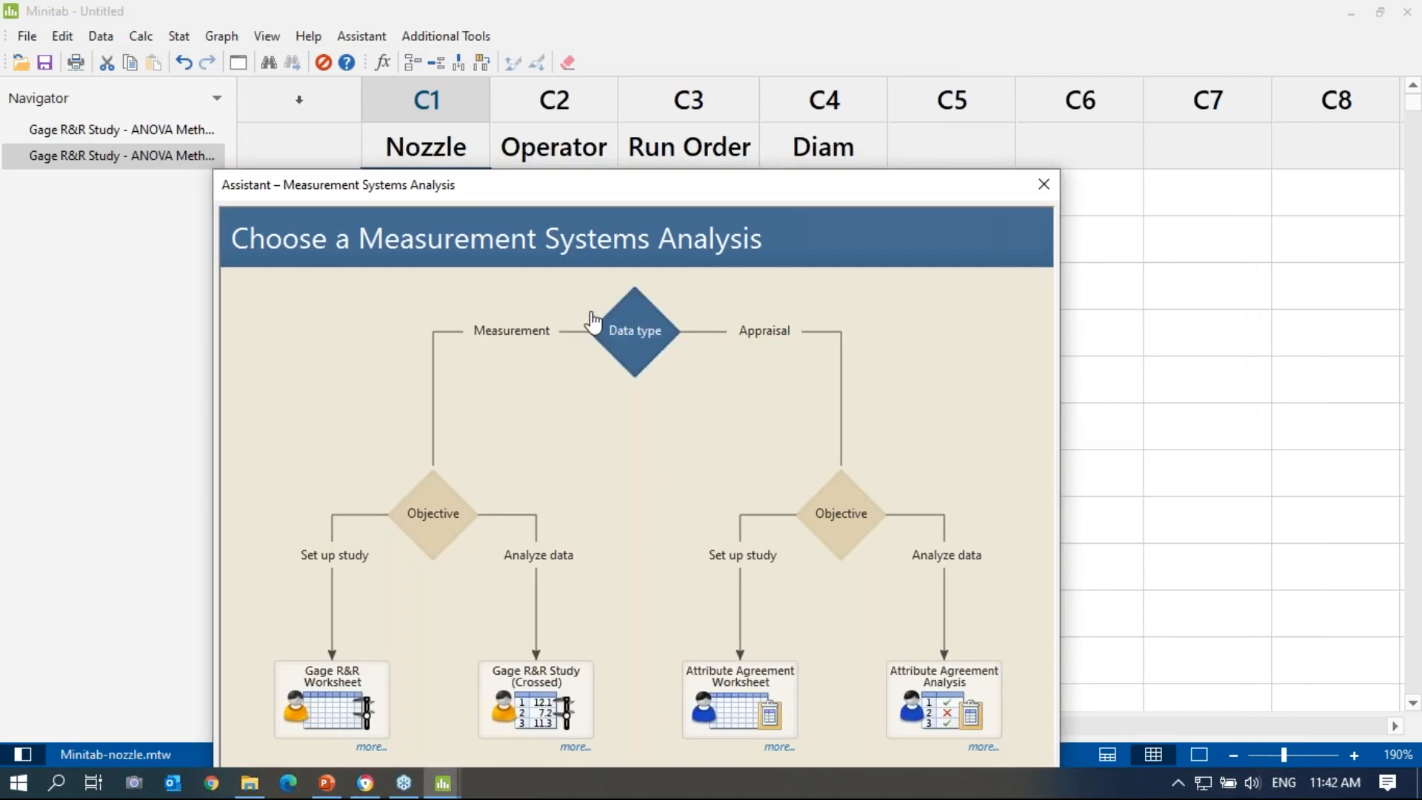
Step: Read the Objective explanation on the Measurement branch of the Assistant chart, close it, and reposition the chart window
click(438, 537)
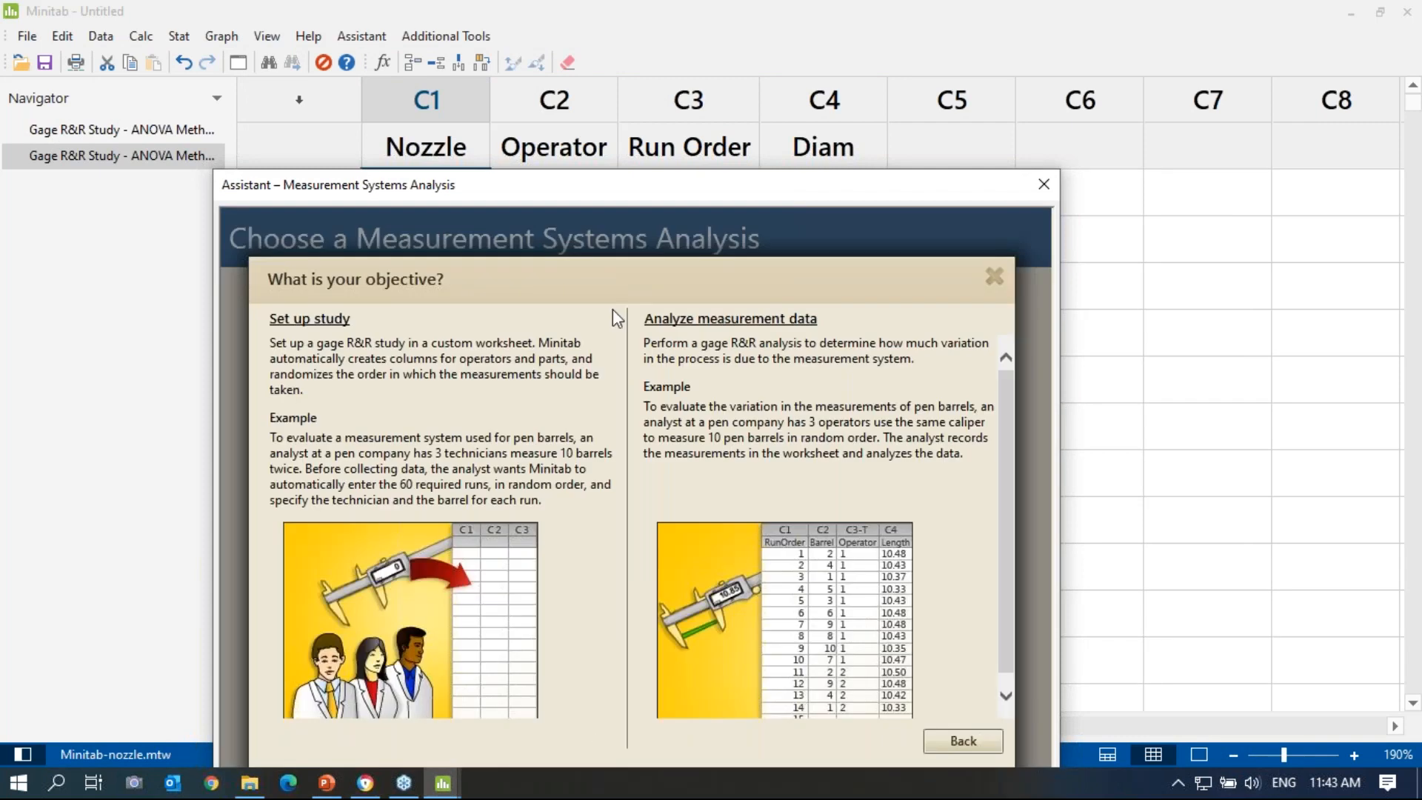
drag(637, 249, 619, 281)
click(619, 281)
click(990, 277)
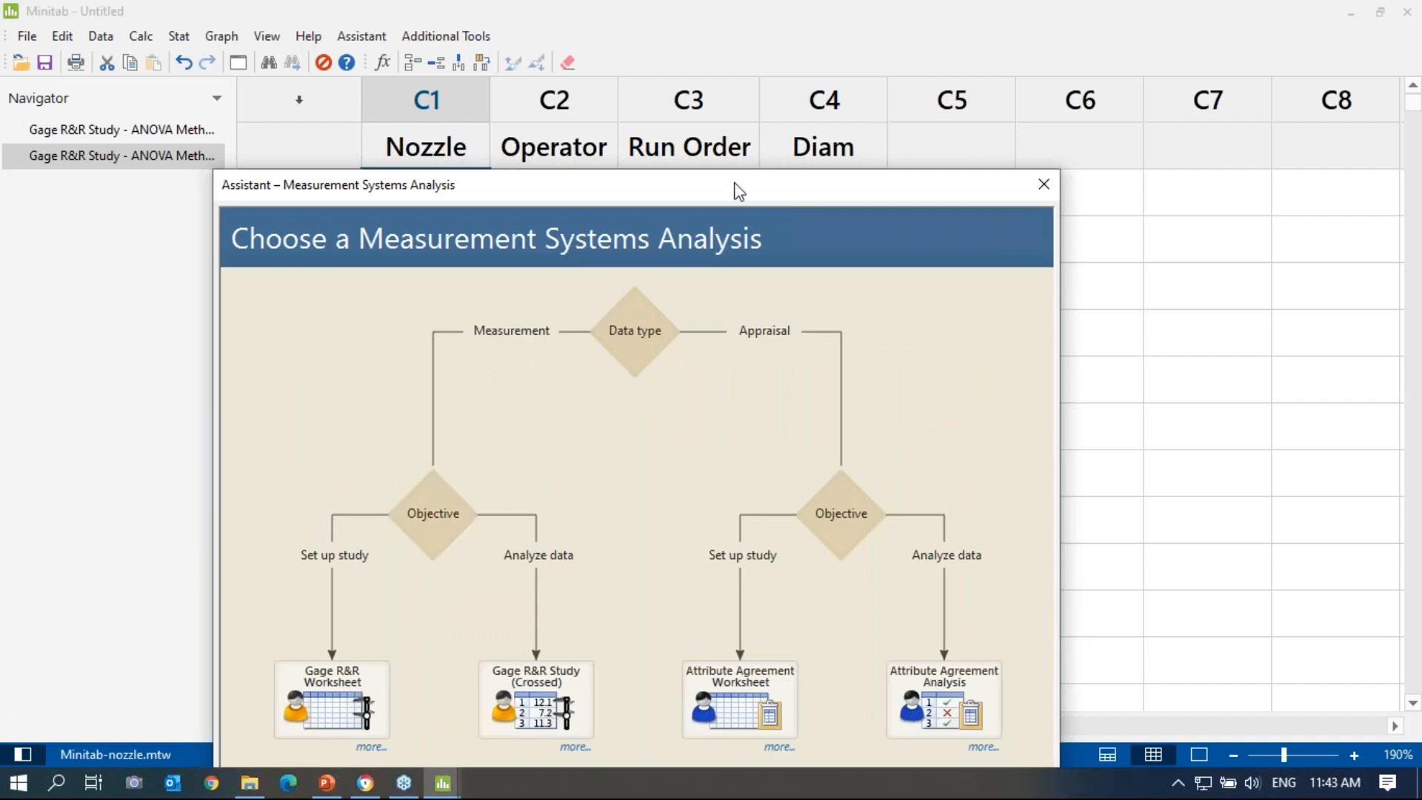
drag(739, 191, 717, 145)
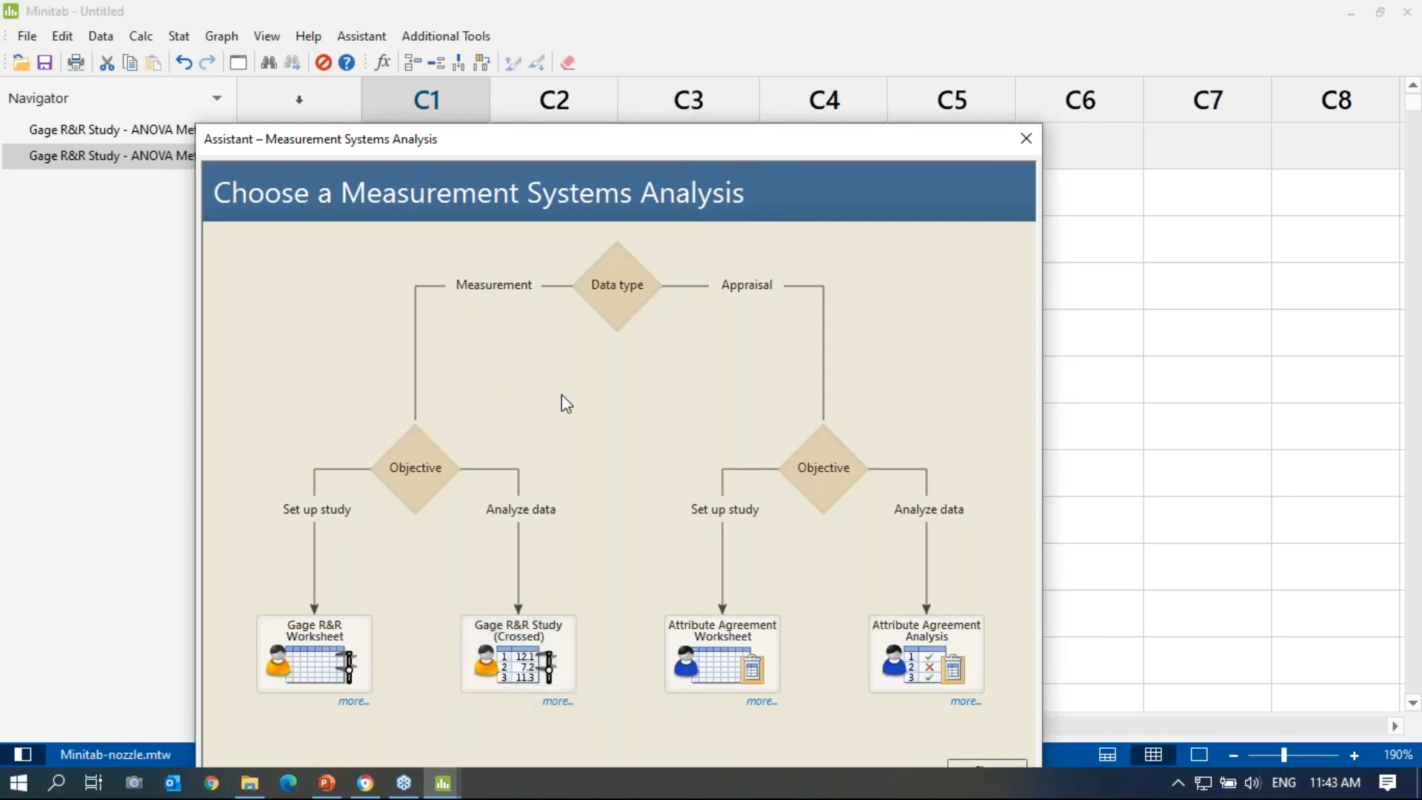
Step: Start the Assistant's Gage R&R Study (Crossed) with Operator as operators, Nozzle as parts, and Diam as measurements
click(504, 655)
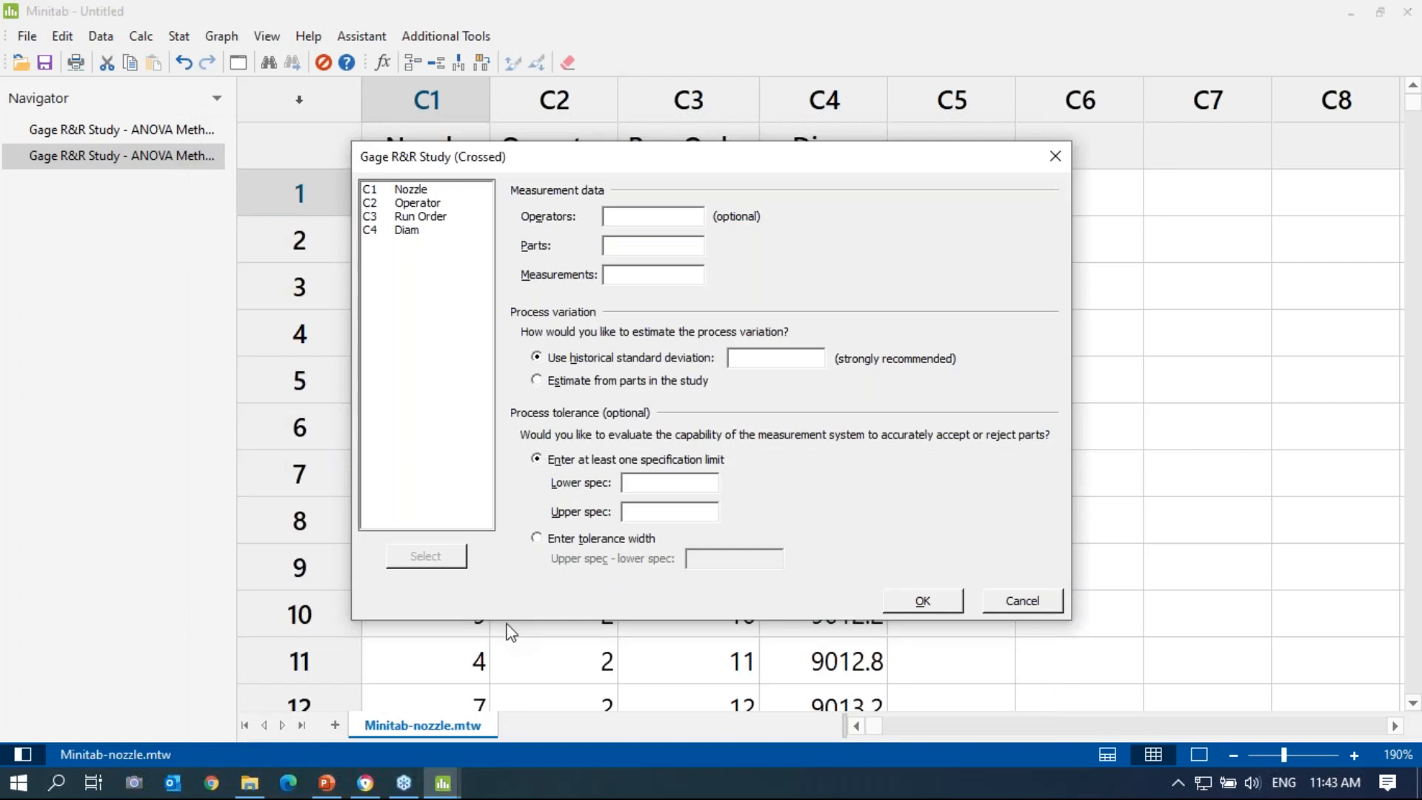
double_click(437, 204)
double_click(412, 190)
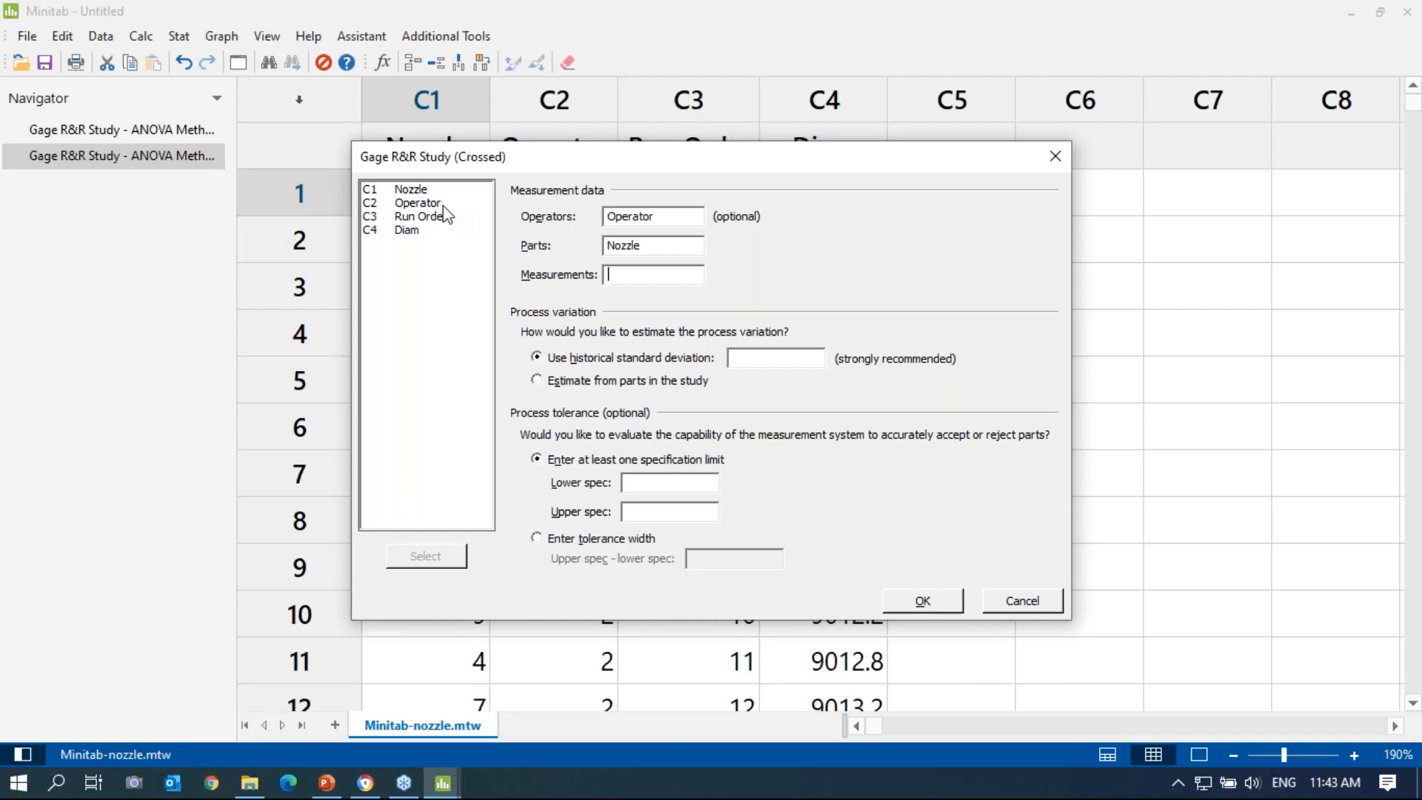
double_click(411, 230)
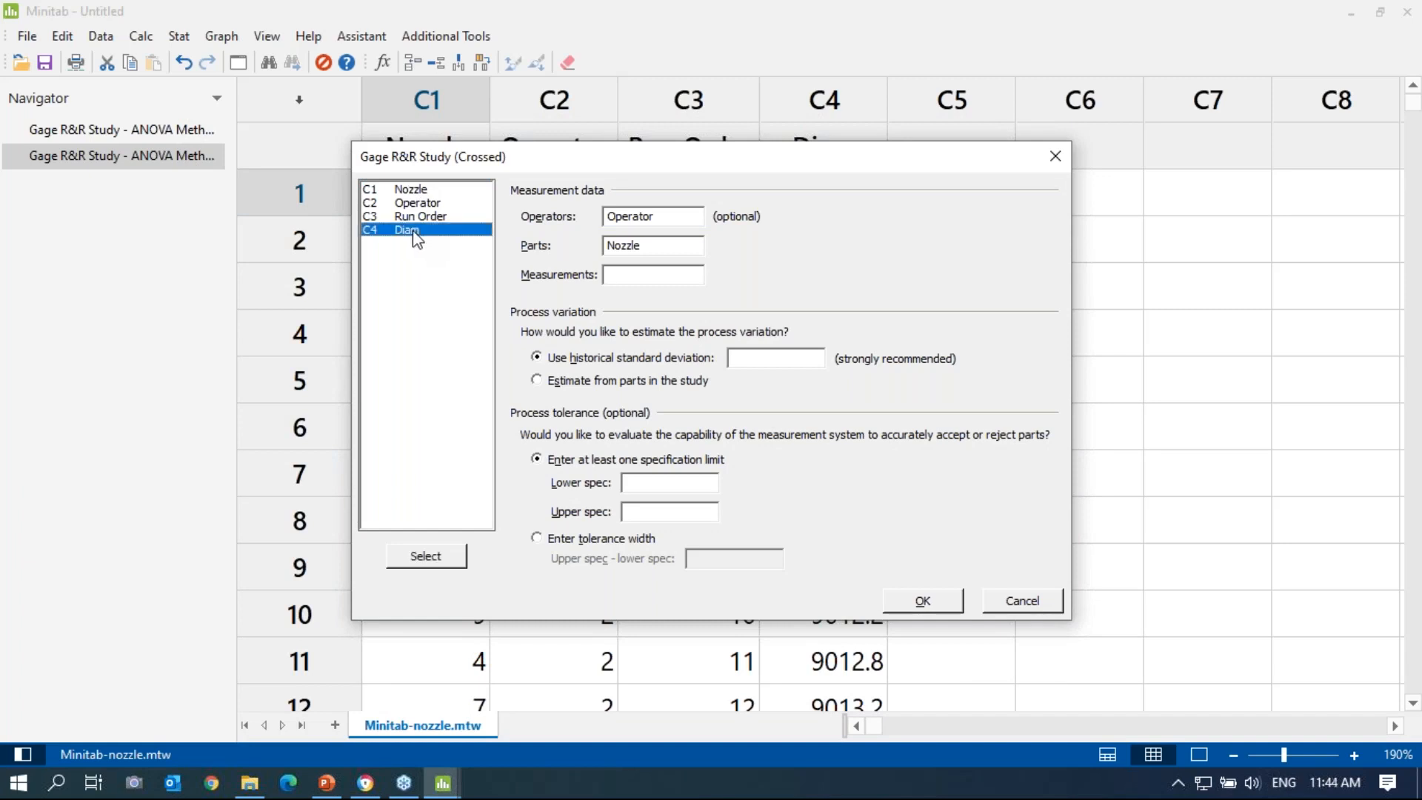
Step: Estimate process variation from the parts in the study, set the tolerance width to 8, and run the analysis
click(537, 381)
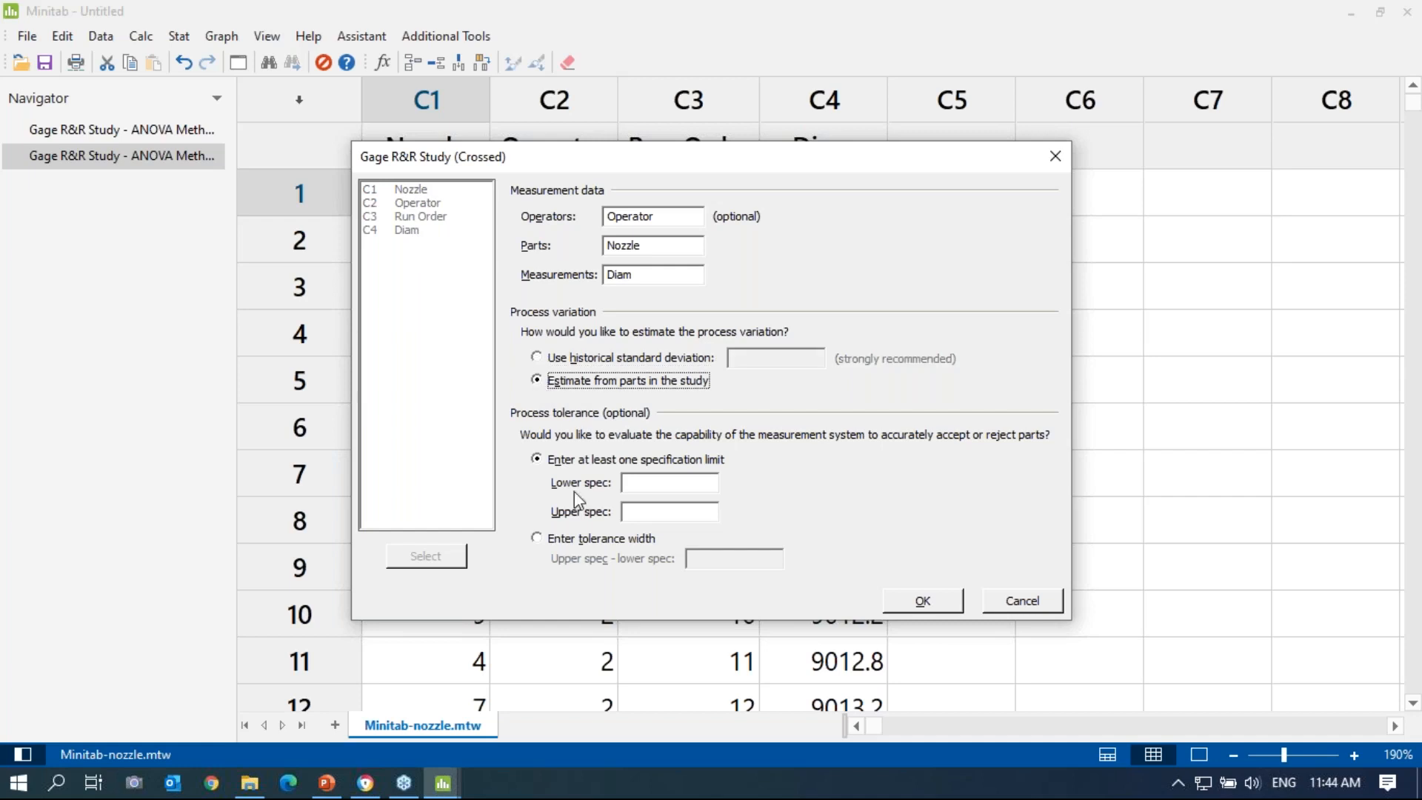
click(536, 537)
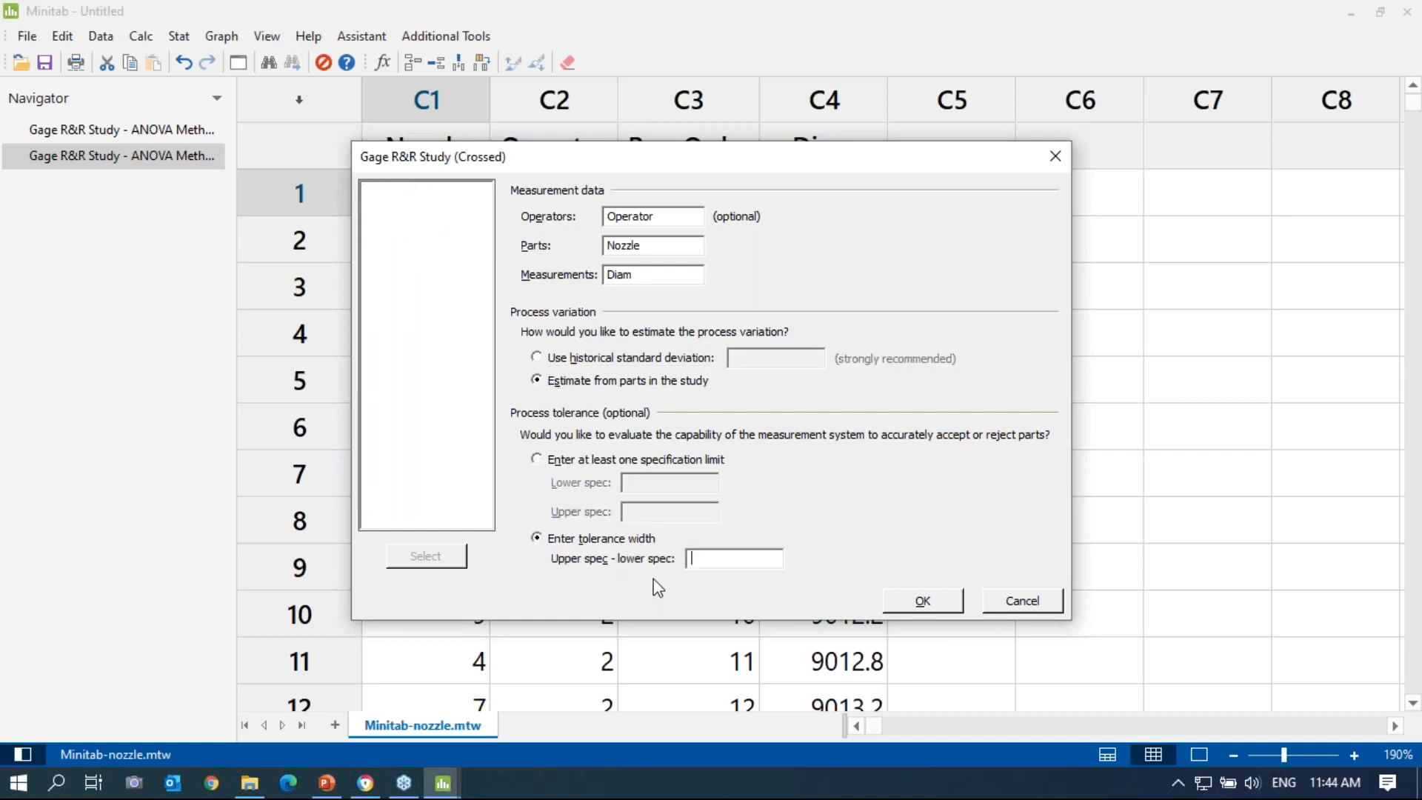
text(8)
click(930, 602)
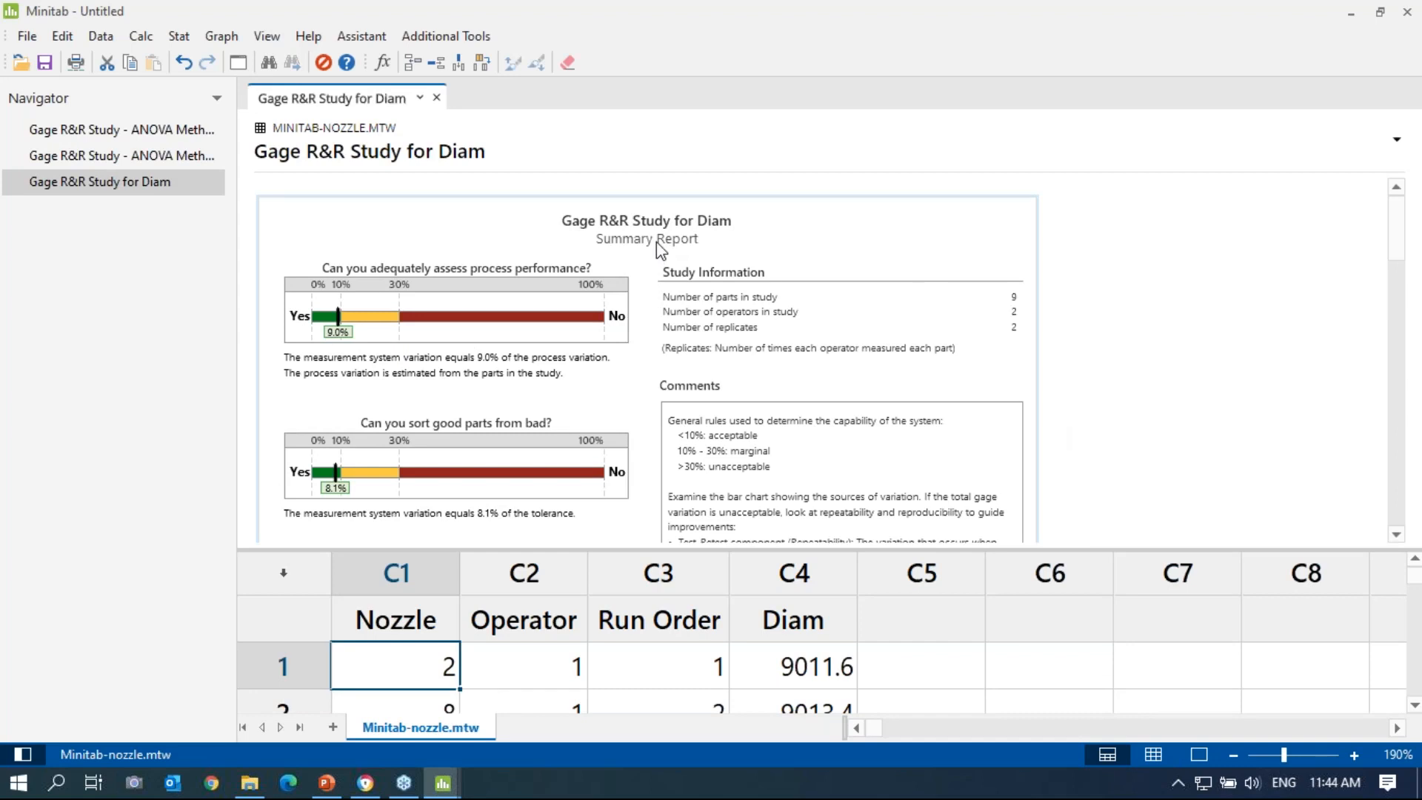
Step: Show only the output and look through the Summary Report and Variation Report of the Diam study
click(1199, 754)
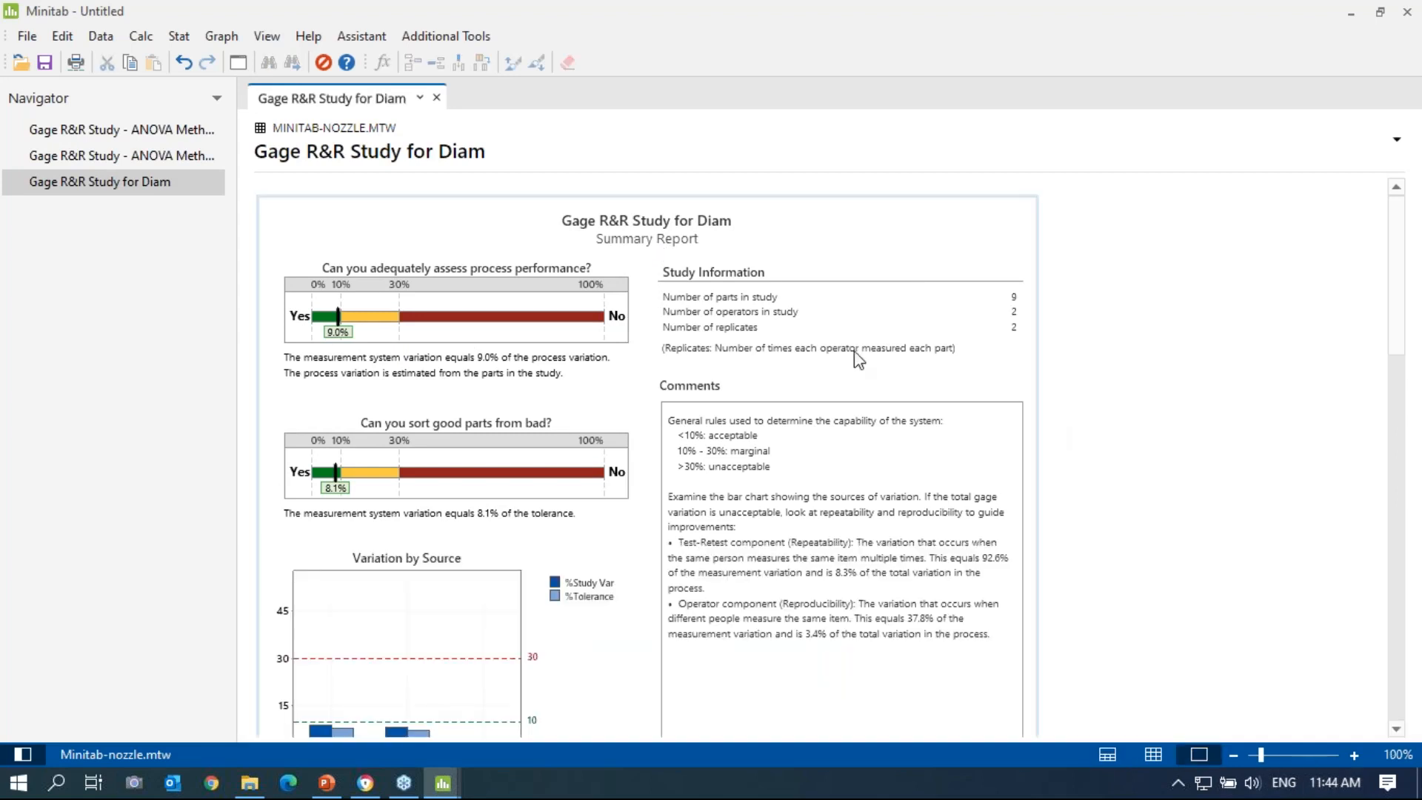
scroll(714, 266, down, 7)
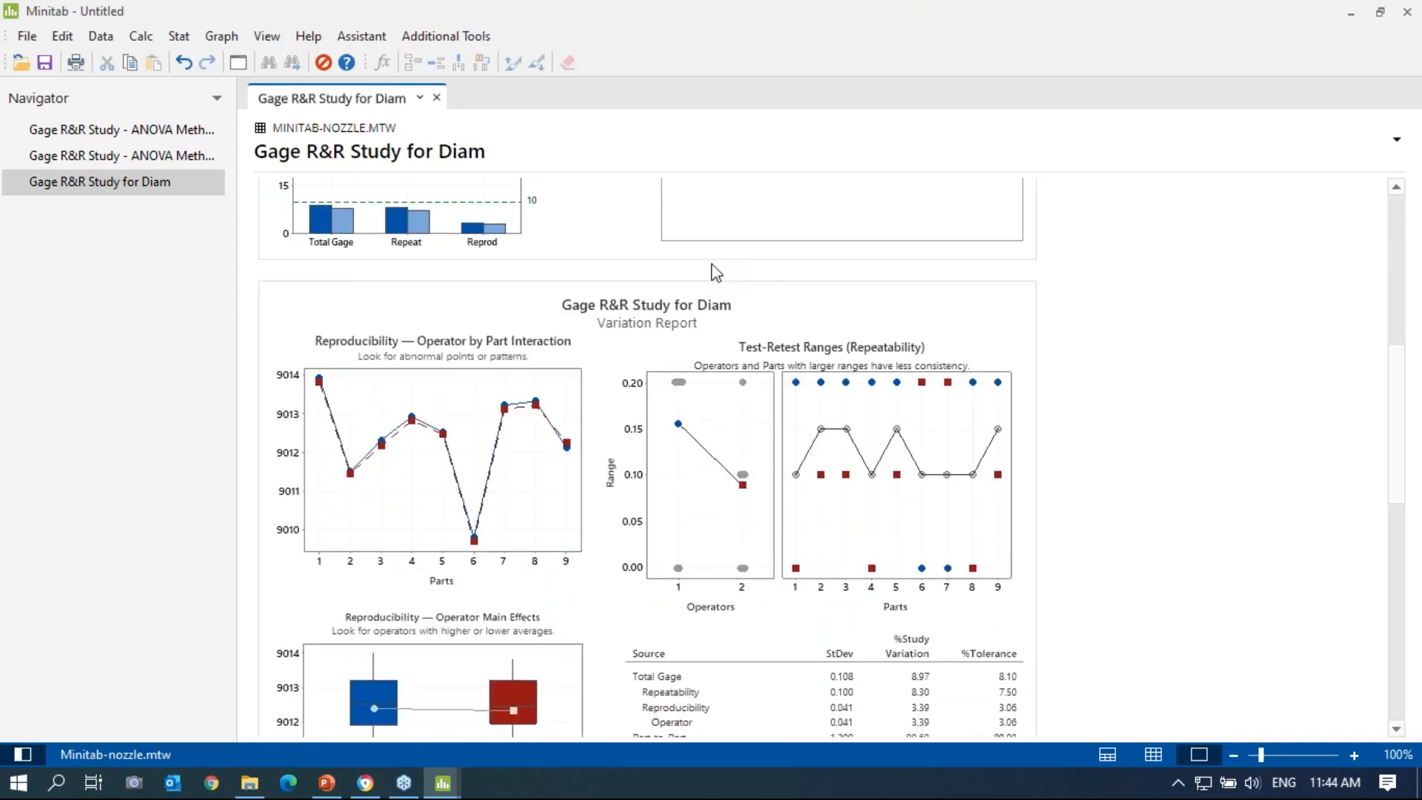
scroll(727, 403, down, 7)
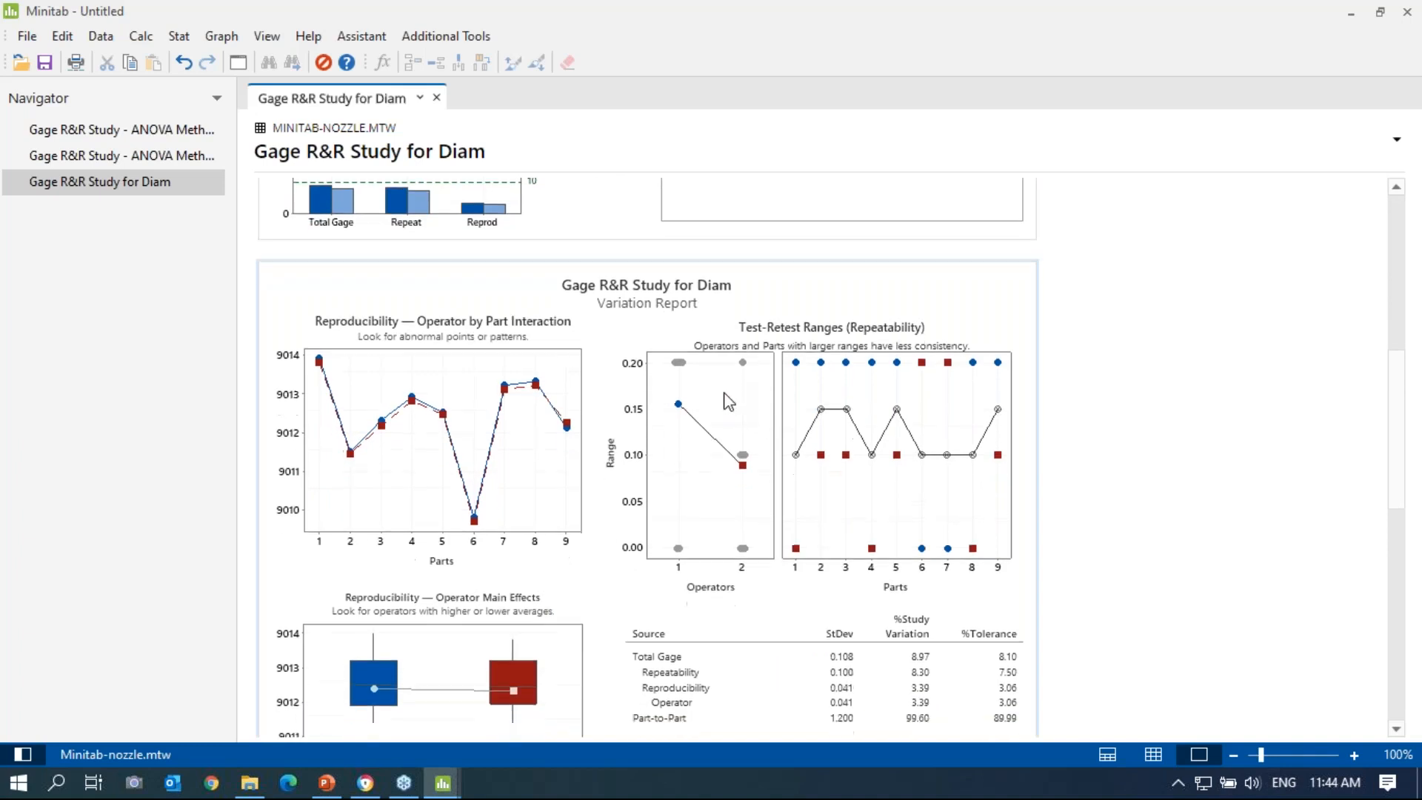
scroll(684, 473, up, 12)
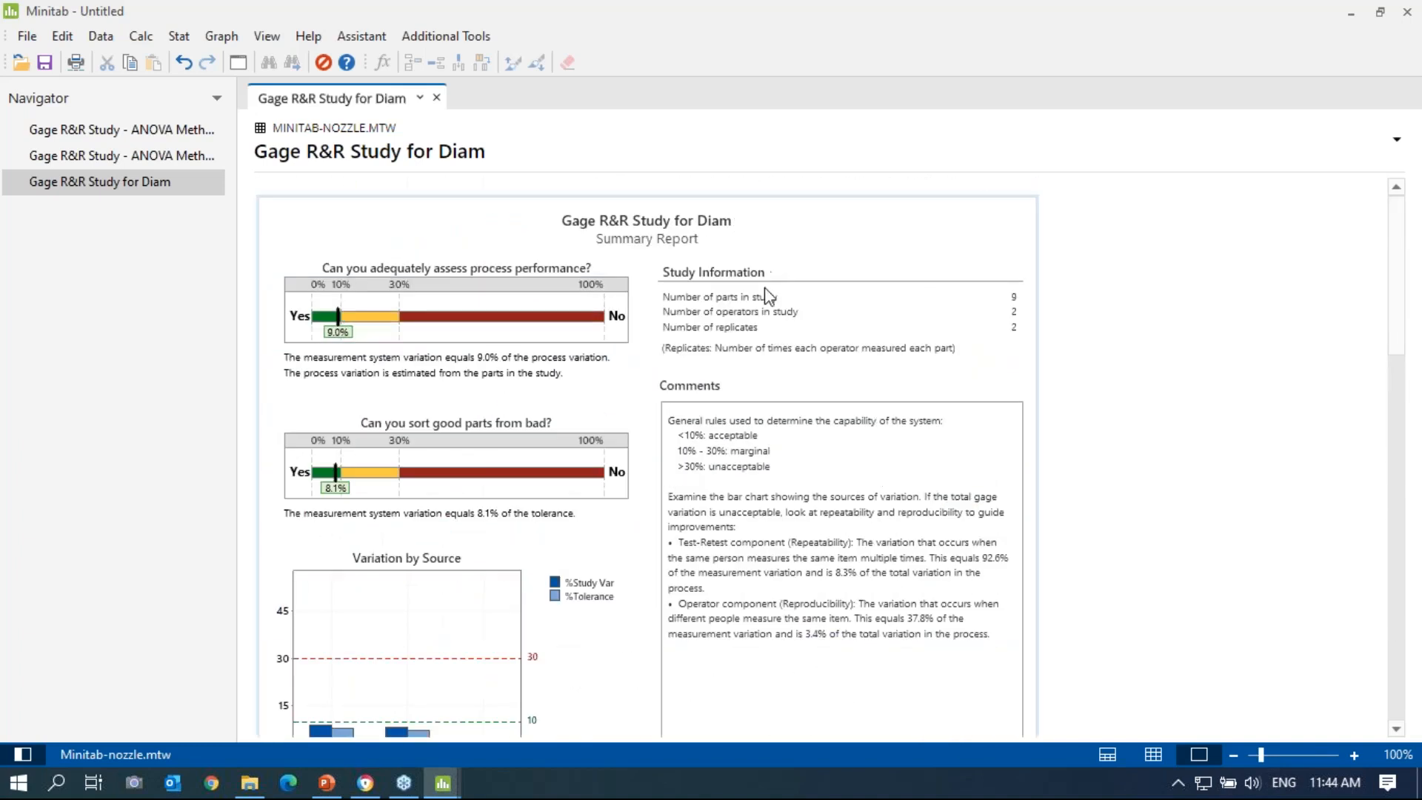
Step: Reopen the Assistant's Gage R&R Study (Crossed) setup to review its entries, and close it without running
click(179, 36)
mouse_move(368, 43)
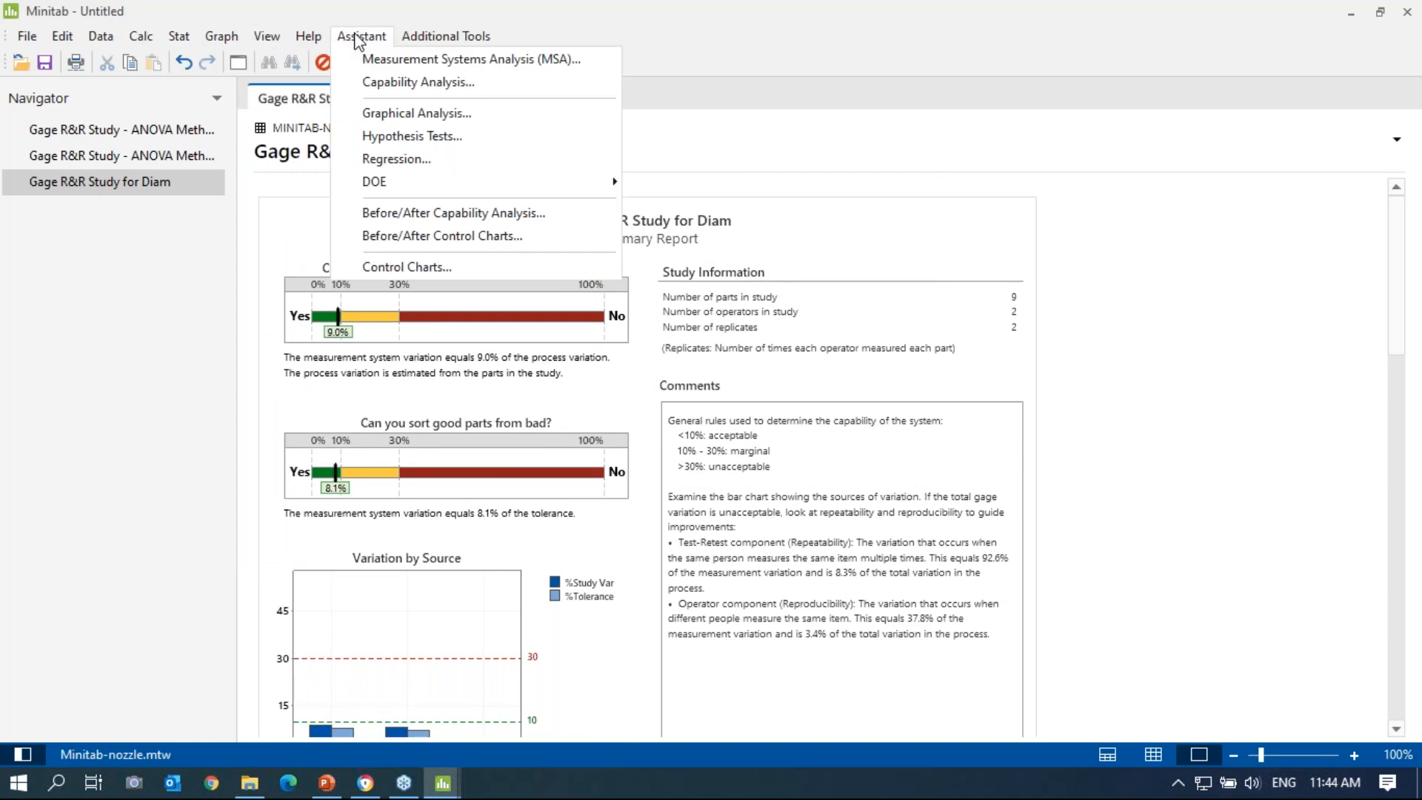
click(392, 65)
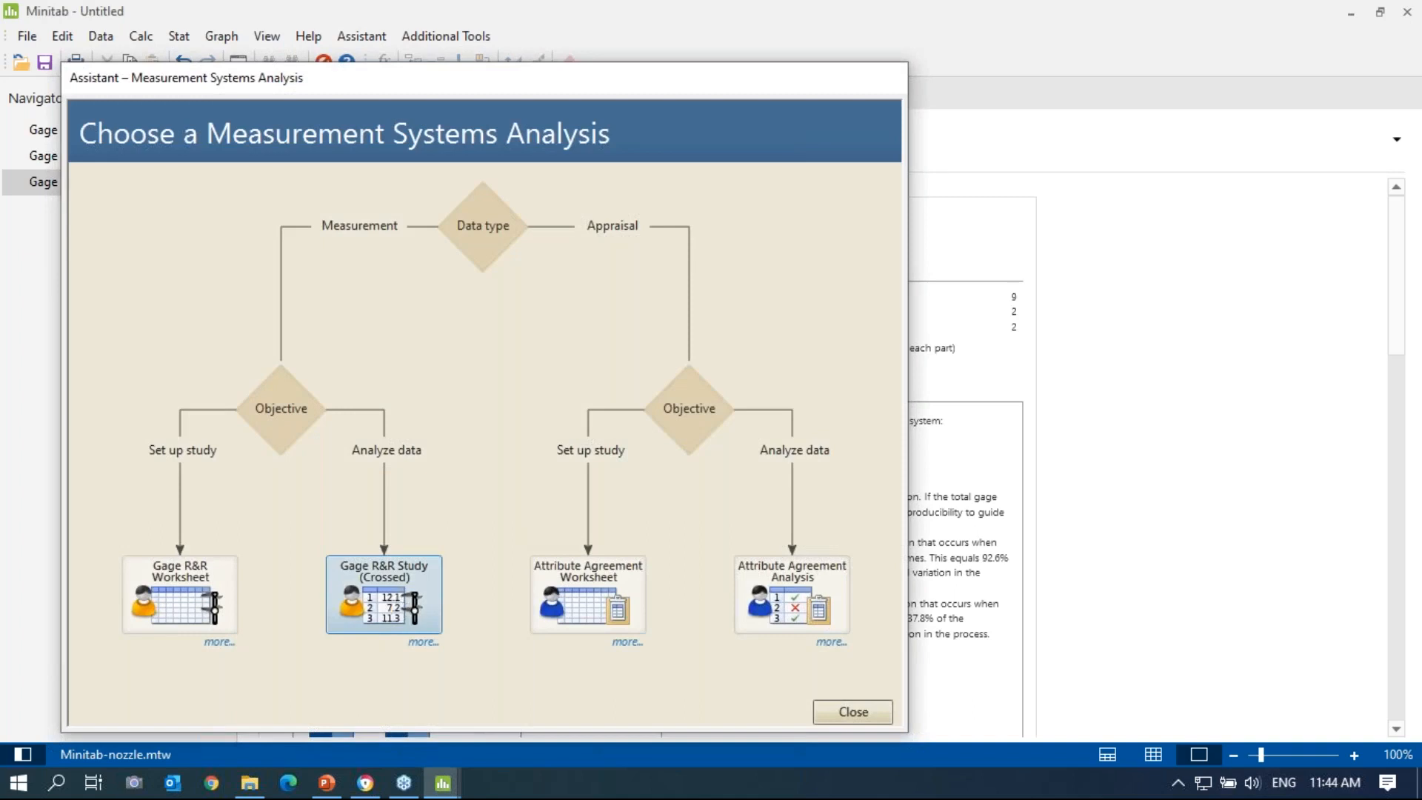
click(384, 592)
click(672, 216)
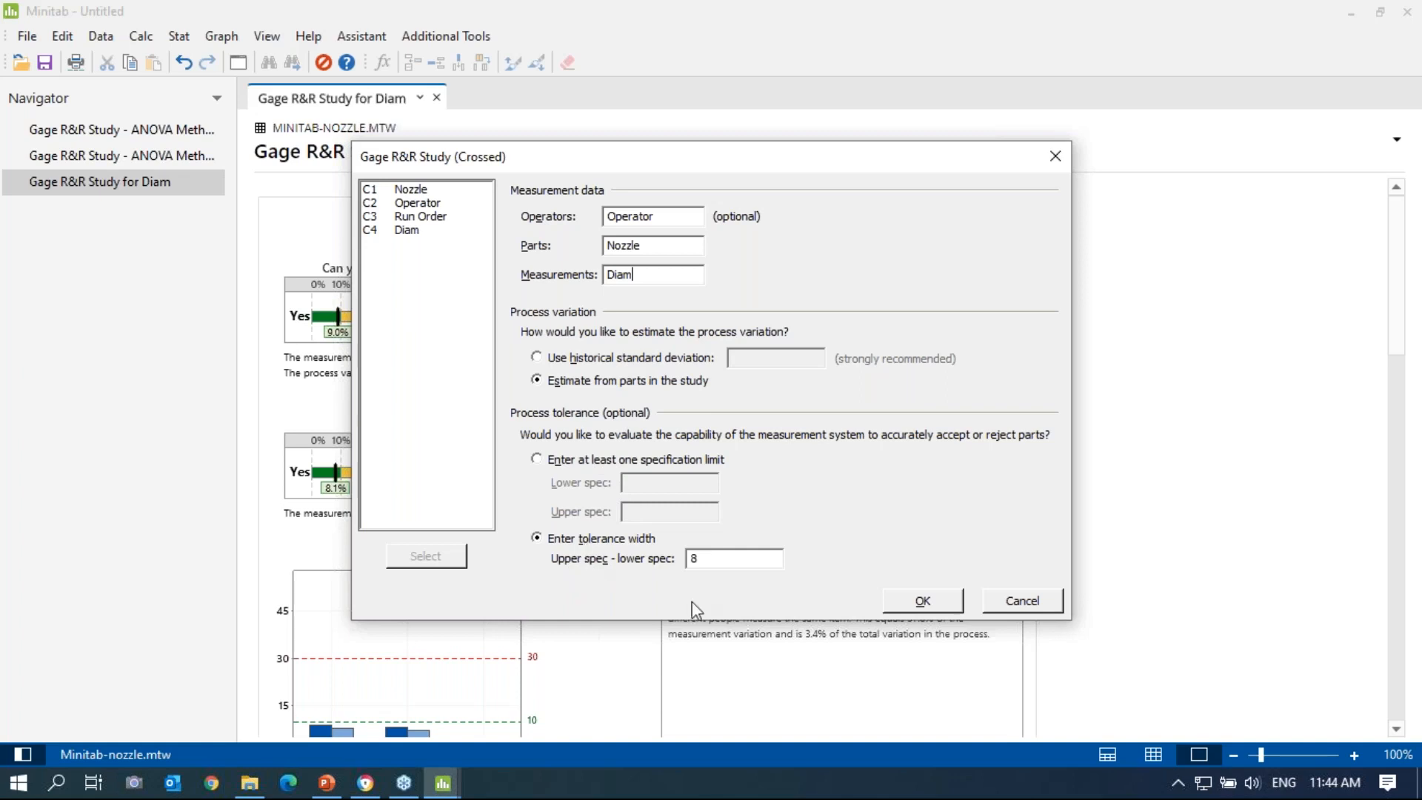
click(1019, 603)
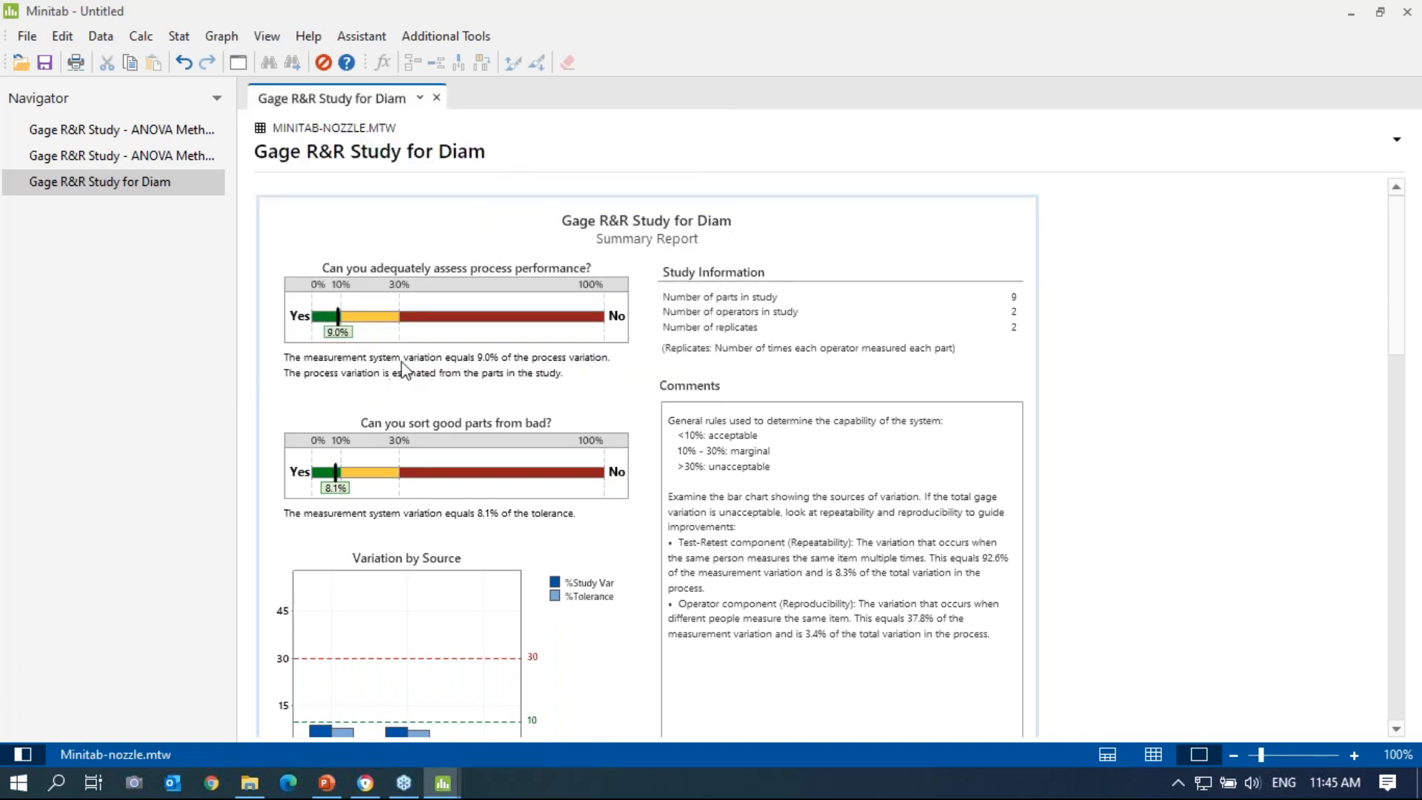
Step: Add "Prepared By" and the preparer's name on a separate line below the Summary Report's comments
mouse_move(491, 376)
scroll(600, 496, down, 3)
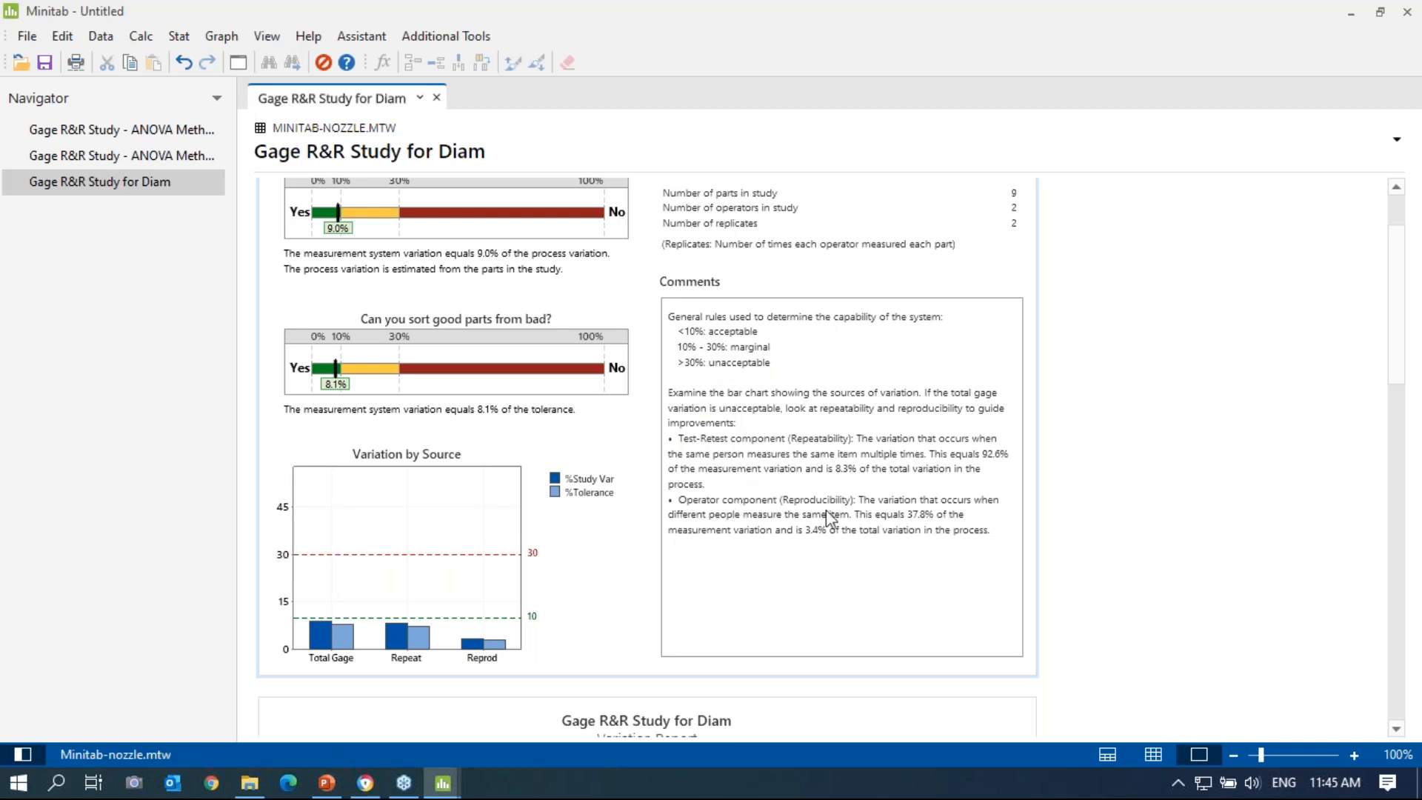
double_click(783, 547)
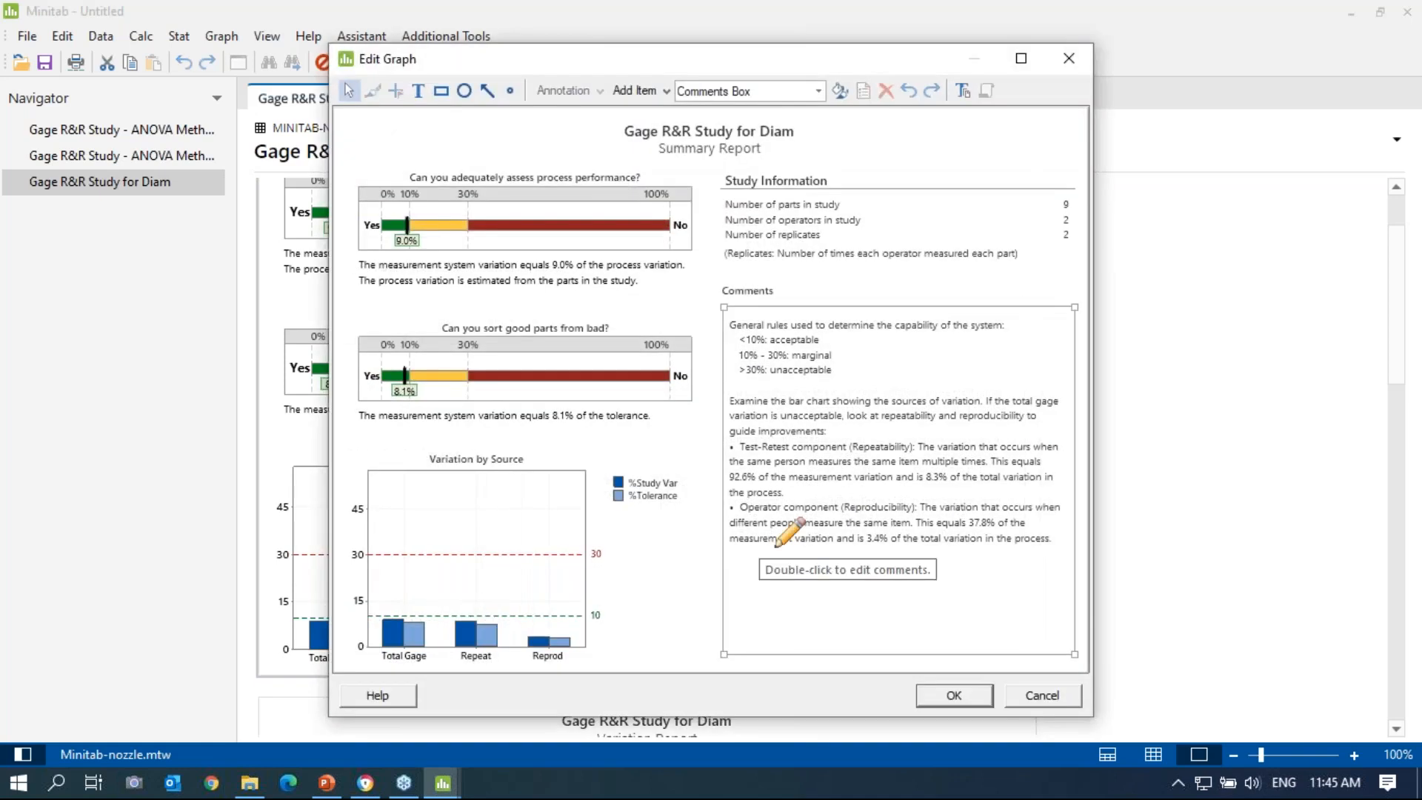
double_click(743, 537)
click(751, 489)
text(Prepared)
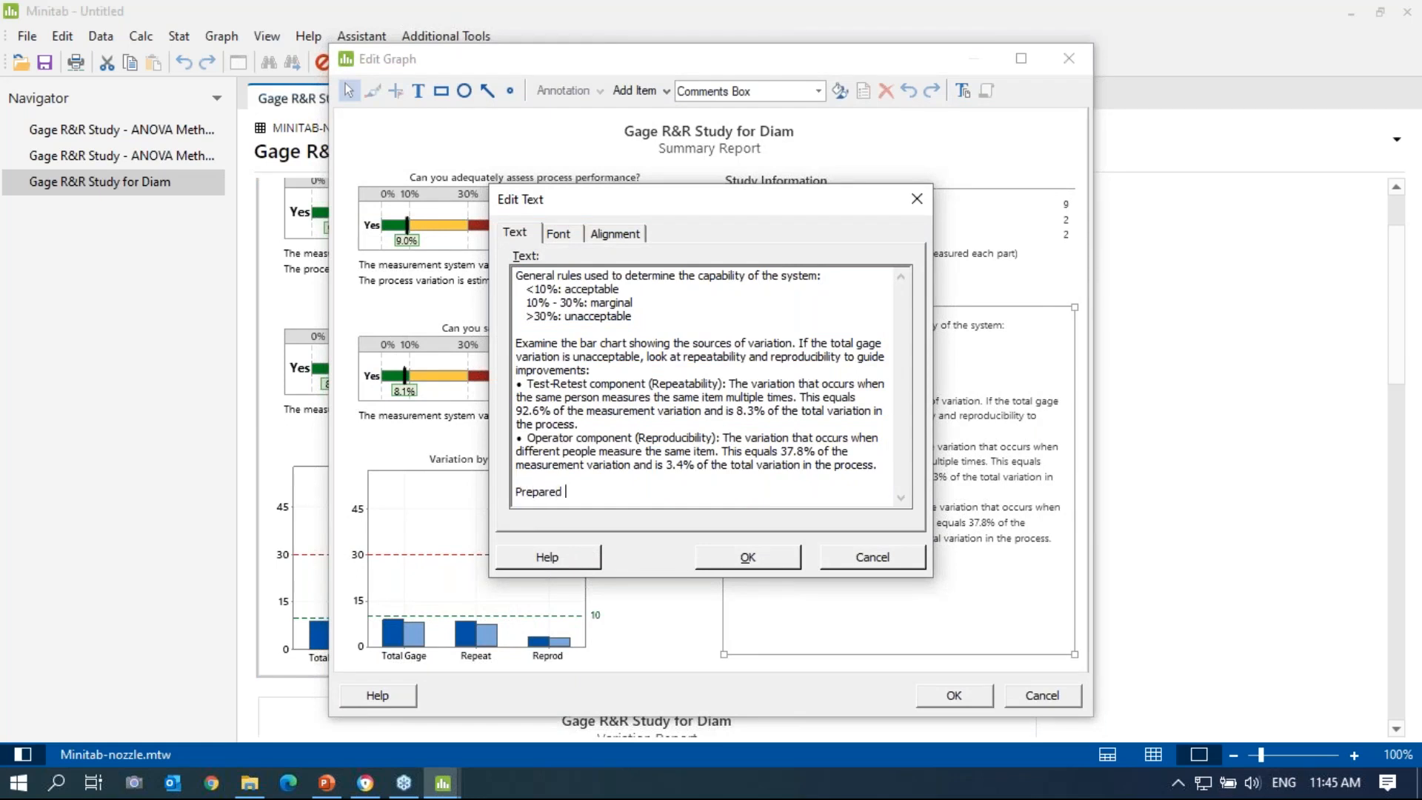
text( By)
key(Return)
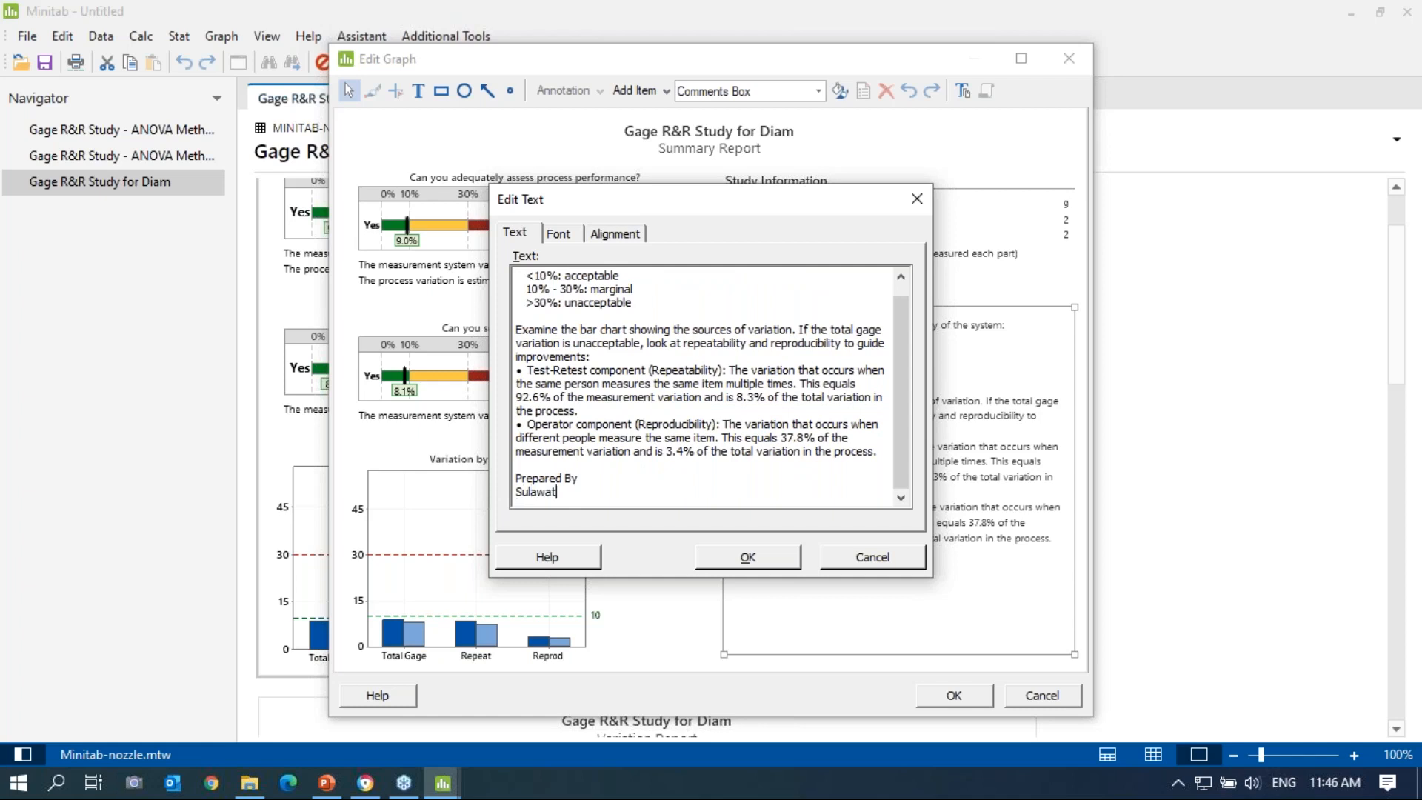
click(741, 565)
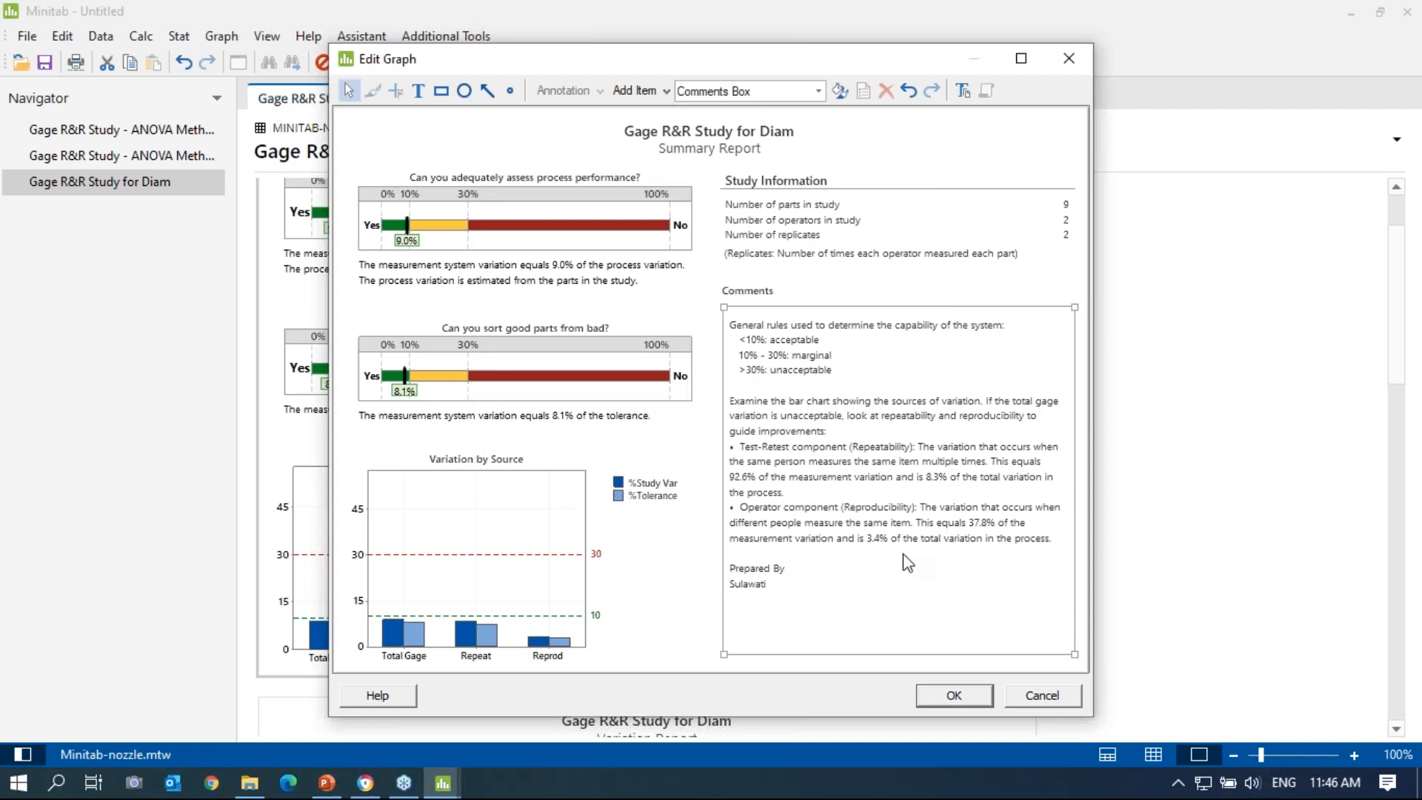
click(967, 699)
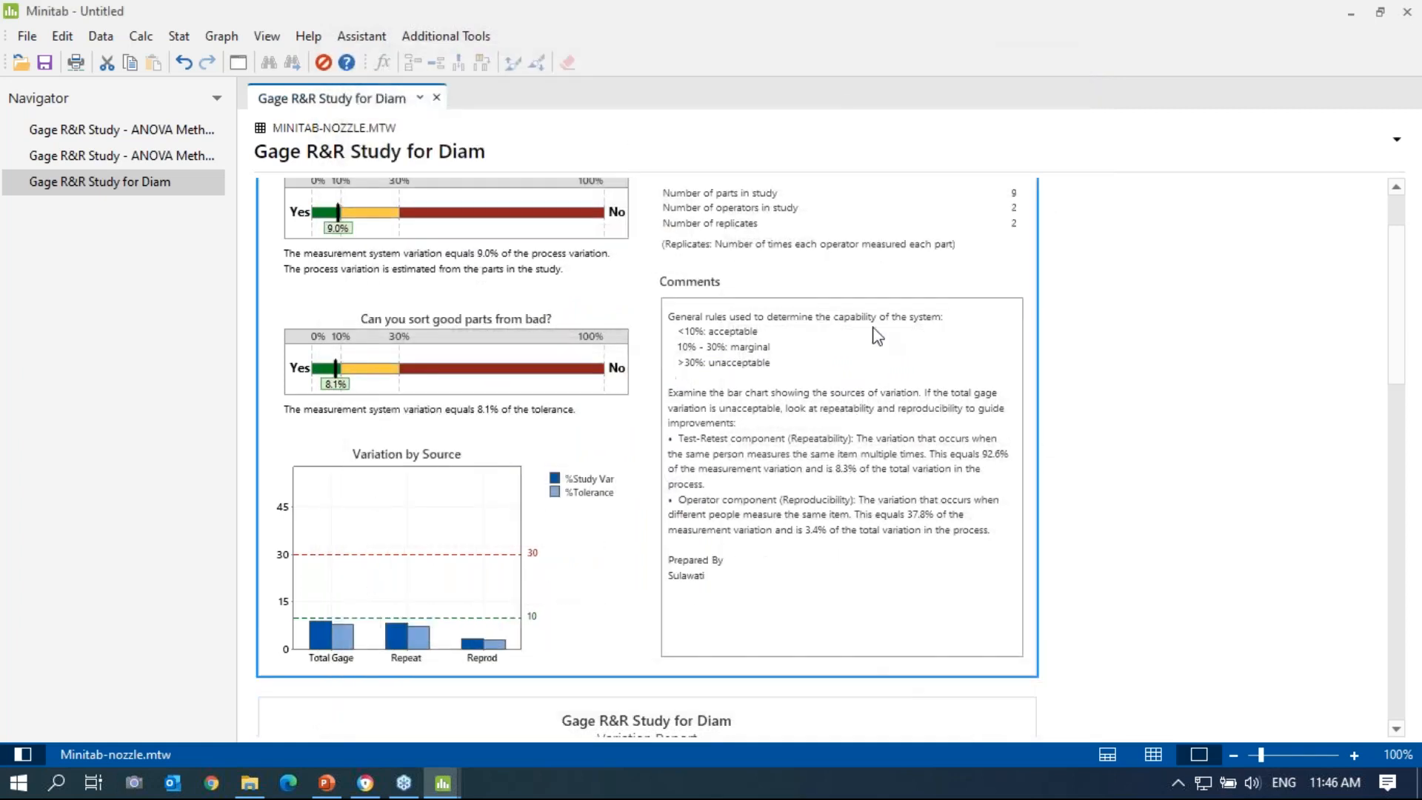
Step: Examine the Variation Report's graphs and variation table, and the Report Card's notes on the amount of data
scroll(909, 416, down, 5)
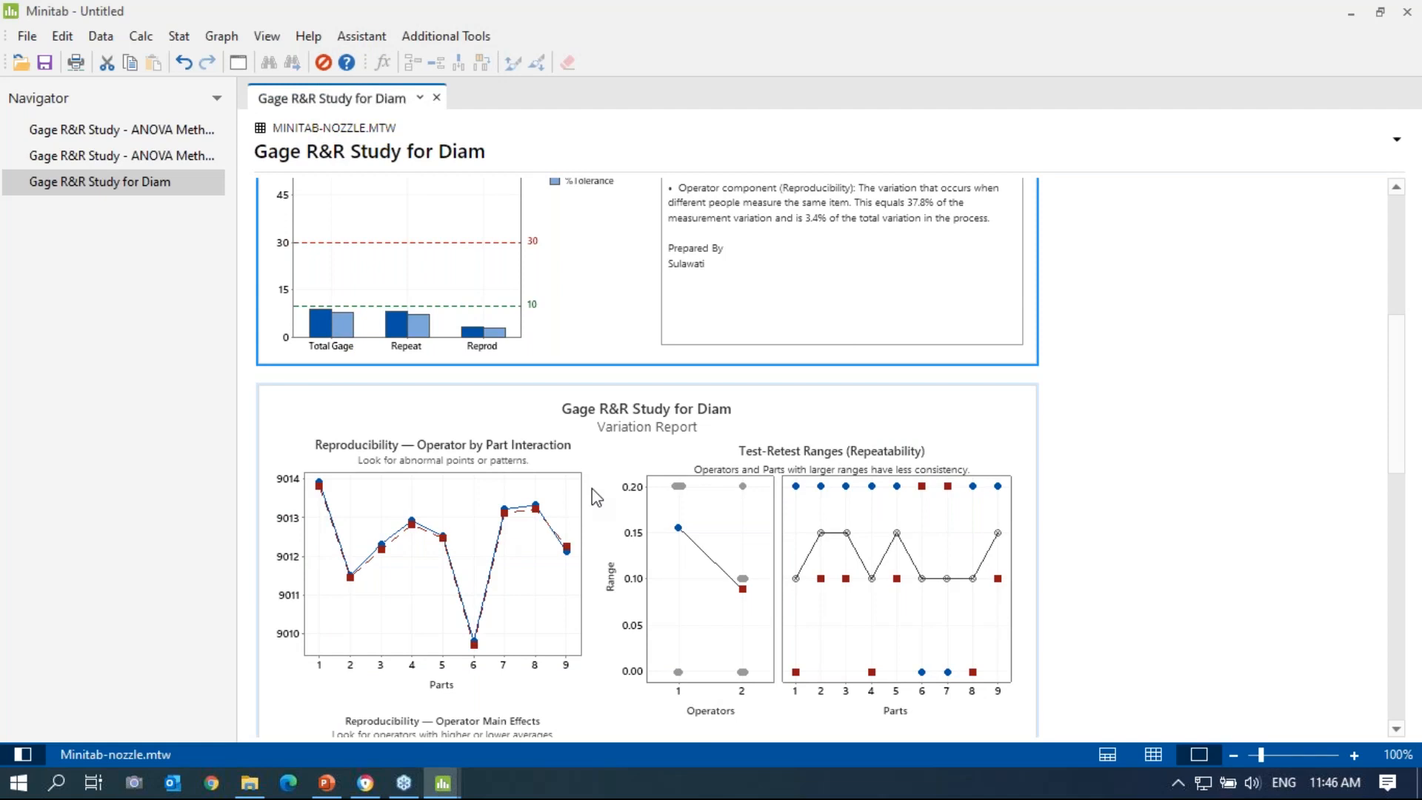
scroll(593, 487, down, 2)
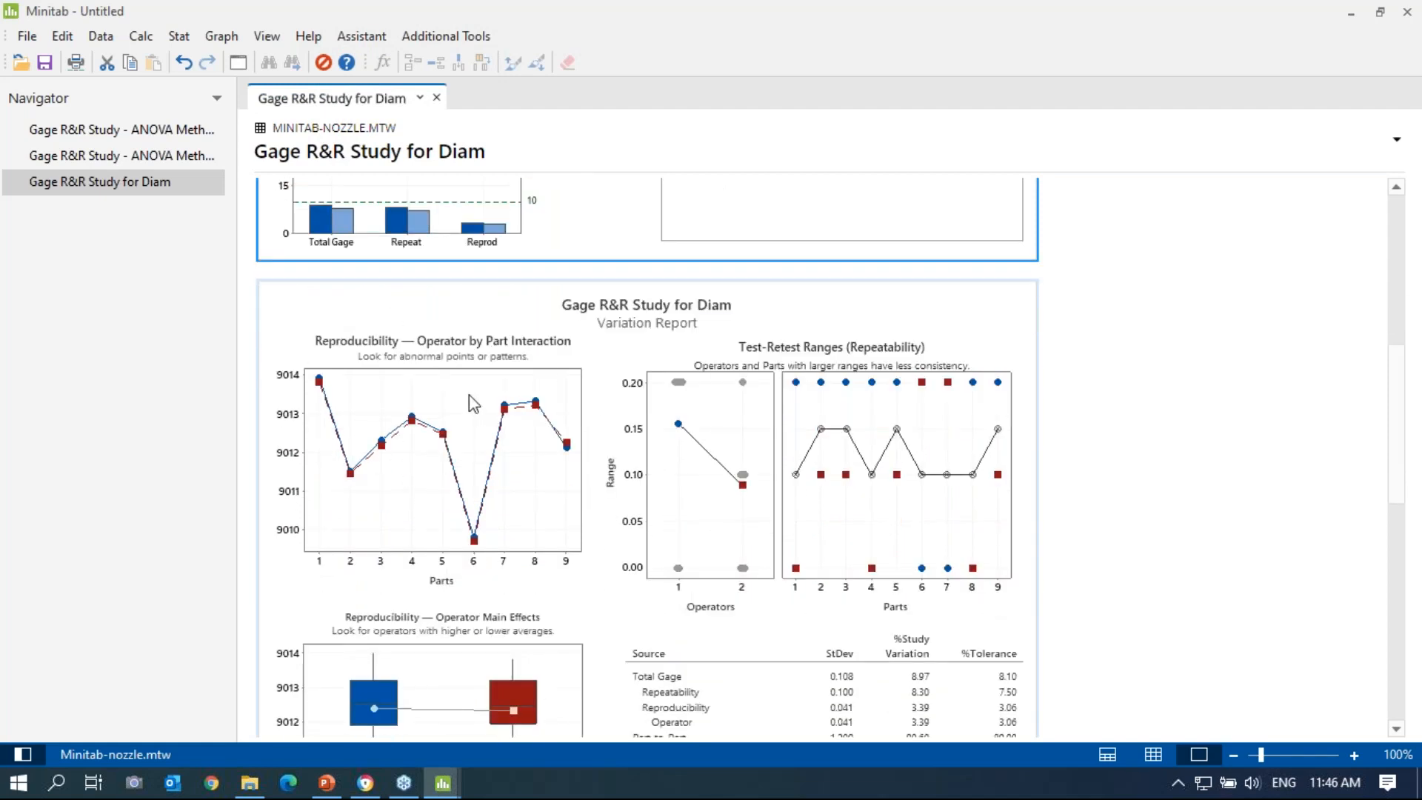
scroll(469, 407, down, 3)
scroll(474, 437, up, 3)
scroll(771, 384, down, 2)
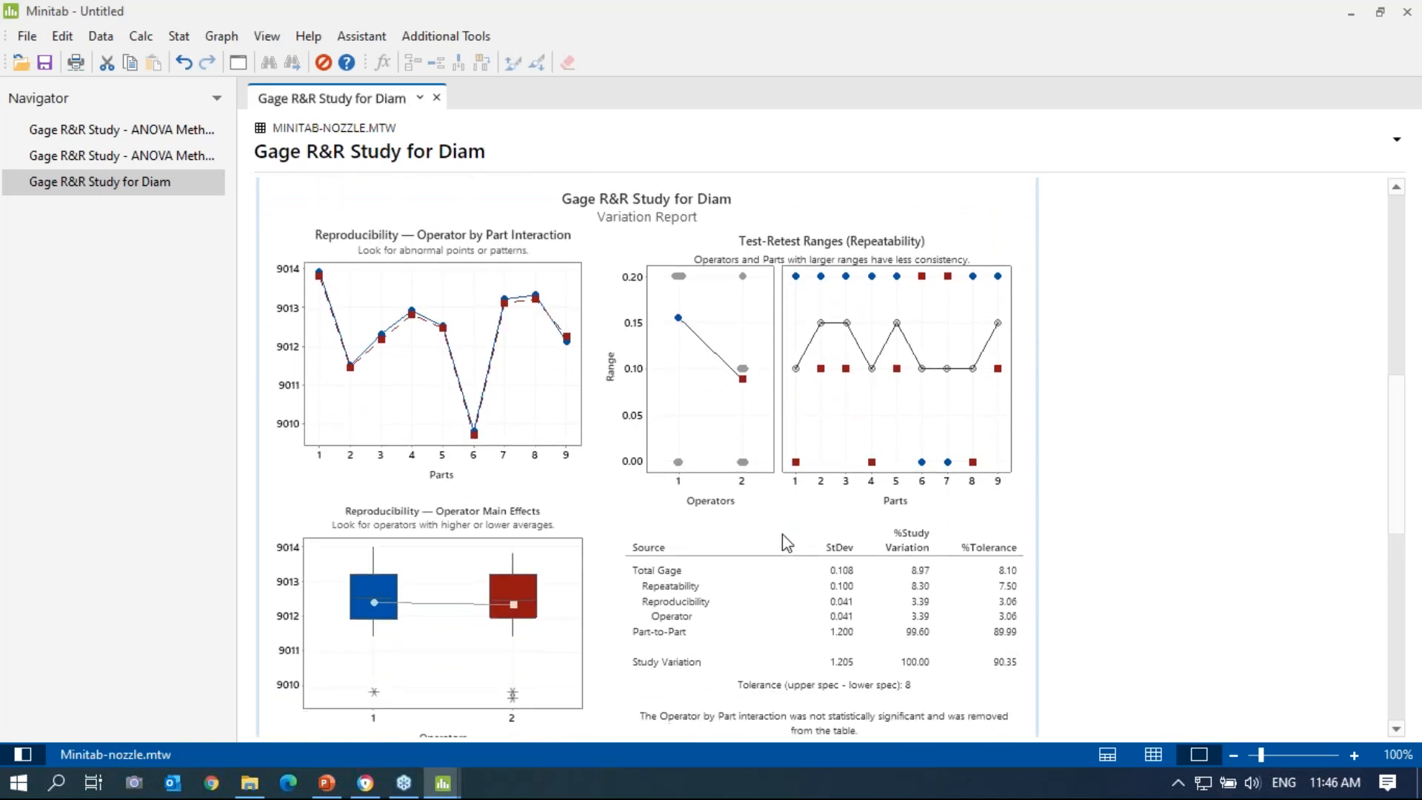
scroll(782, 537, down, 3)
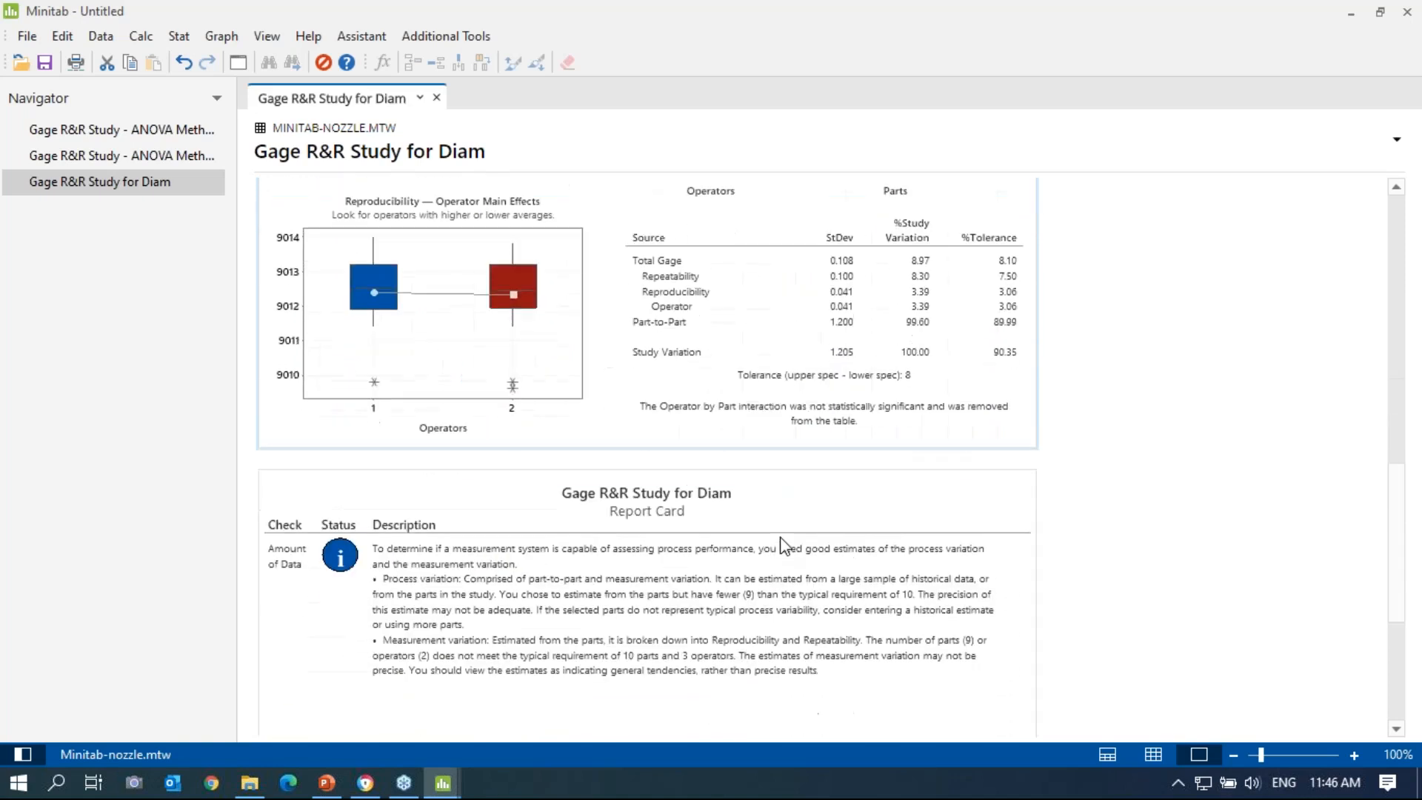
Step: Open the second ANOVA Method study in split view beside the Diam study, hide the Navigator, and enlarge the output to 120%
right_click(126, 161)
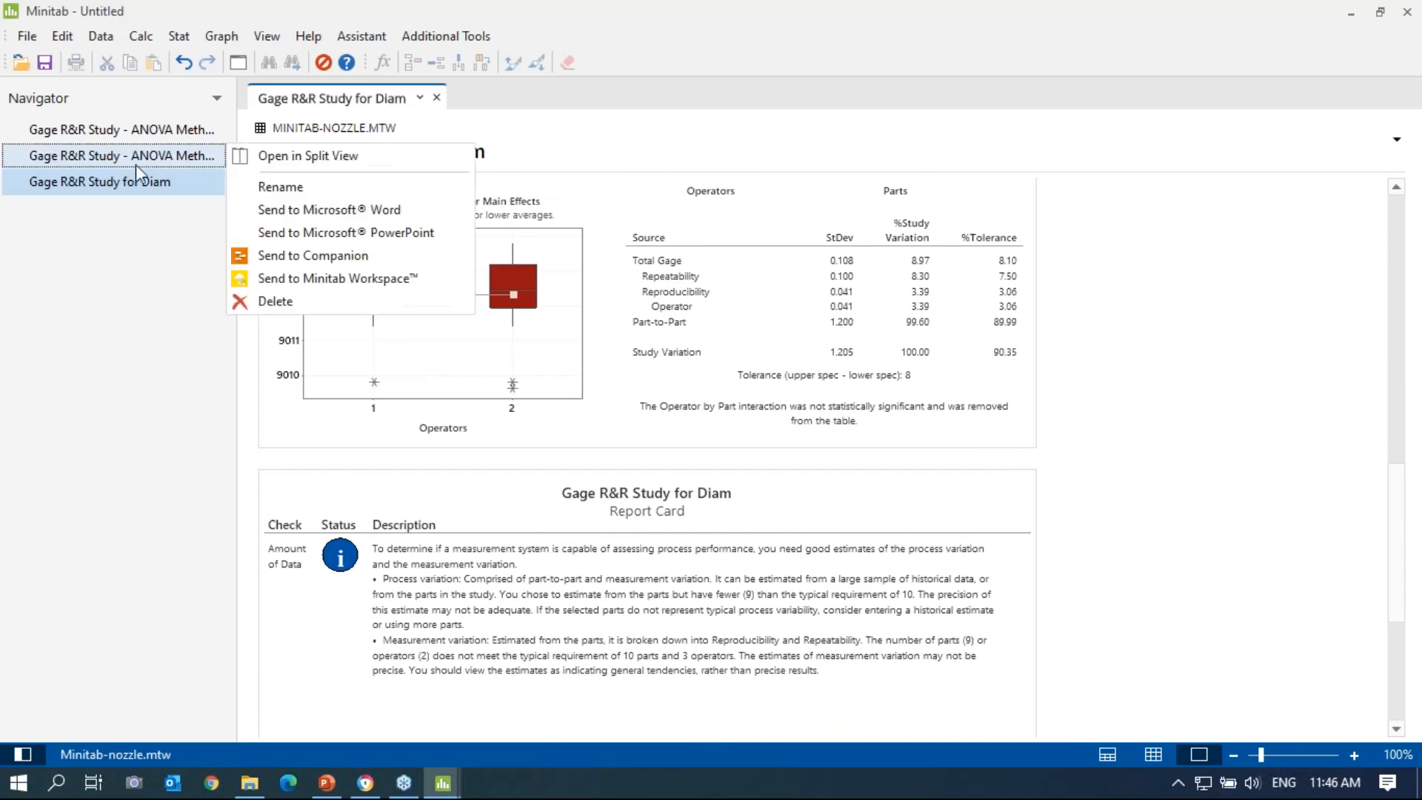
click(311, 154)
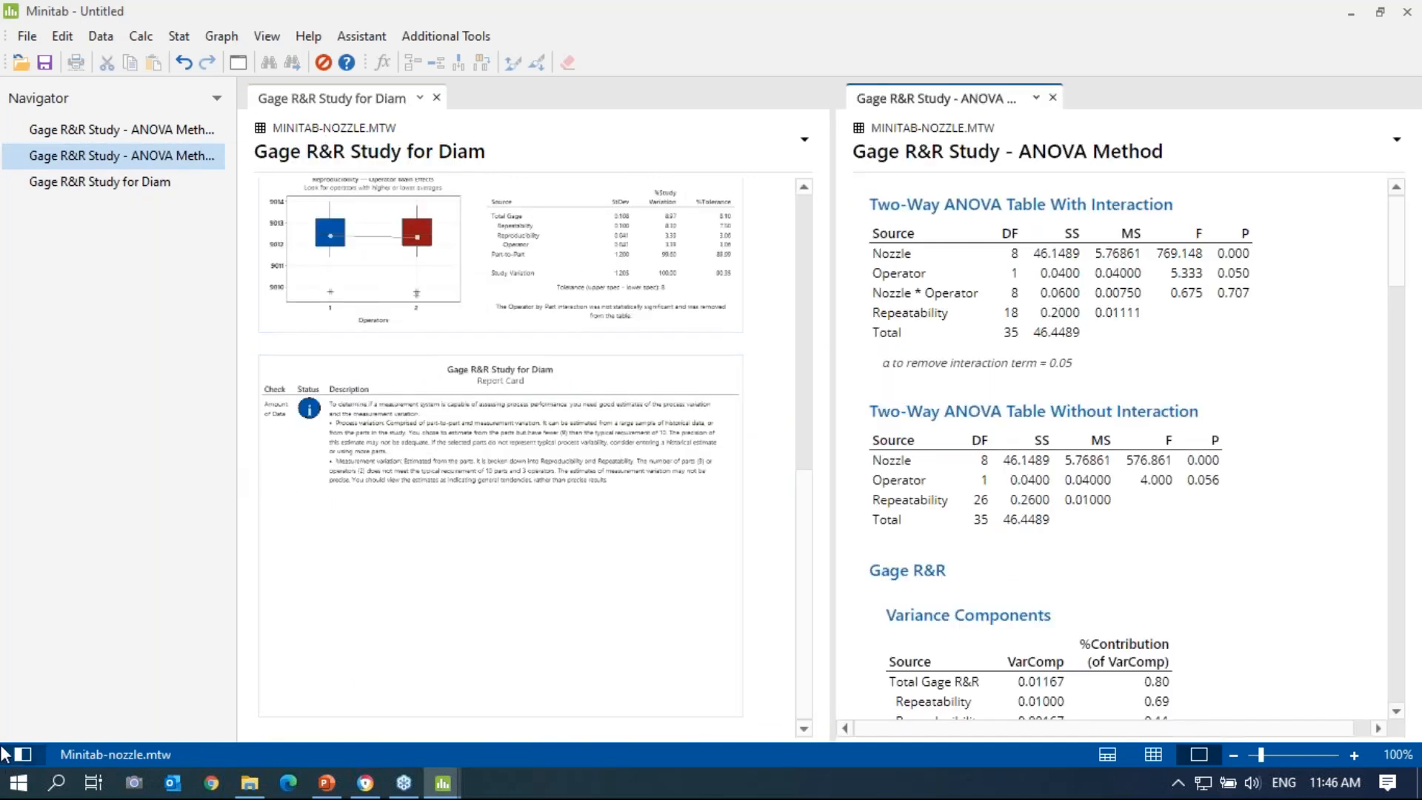
click(11, 754)
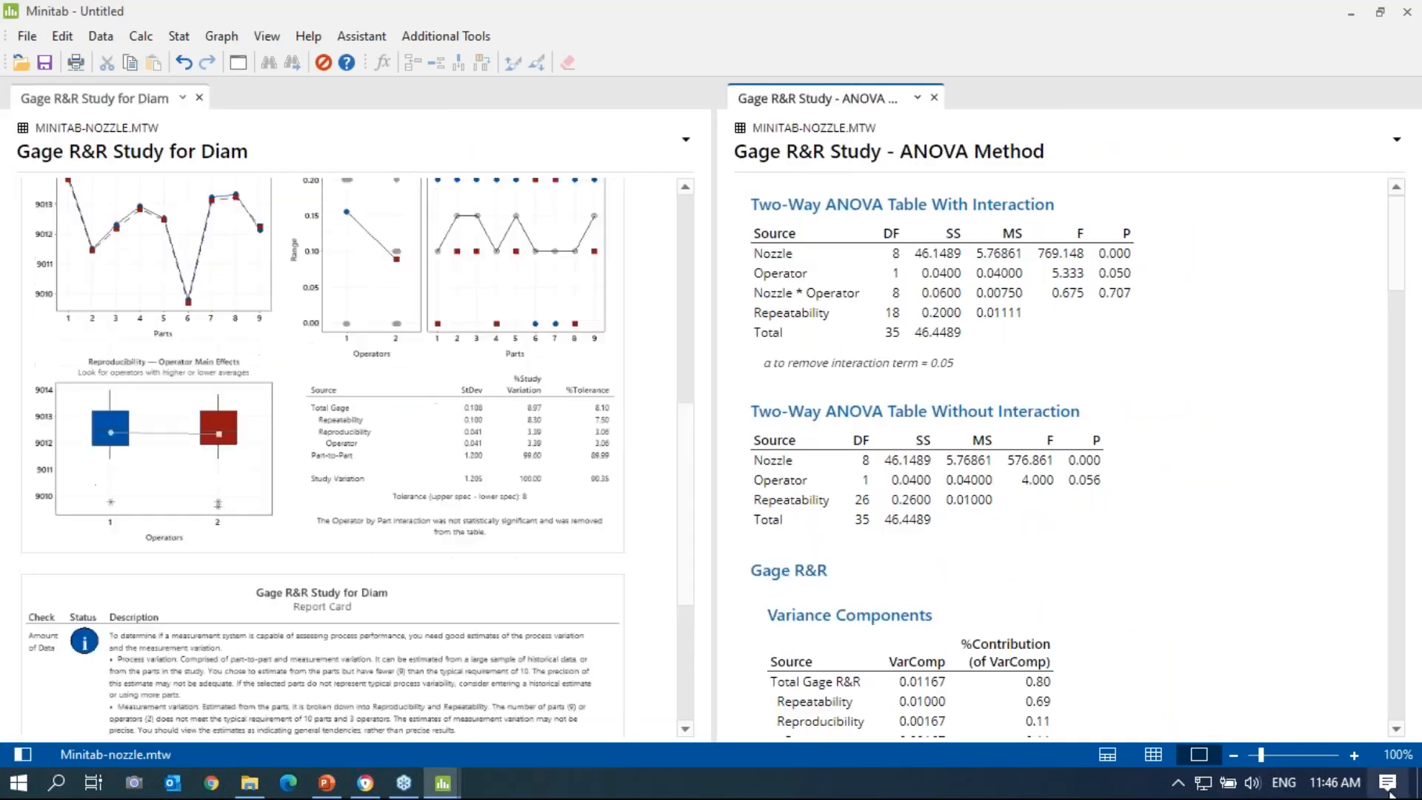
click(1354, 756)
click(1354, 756)
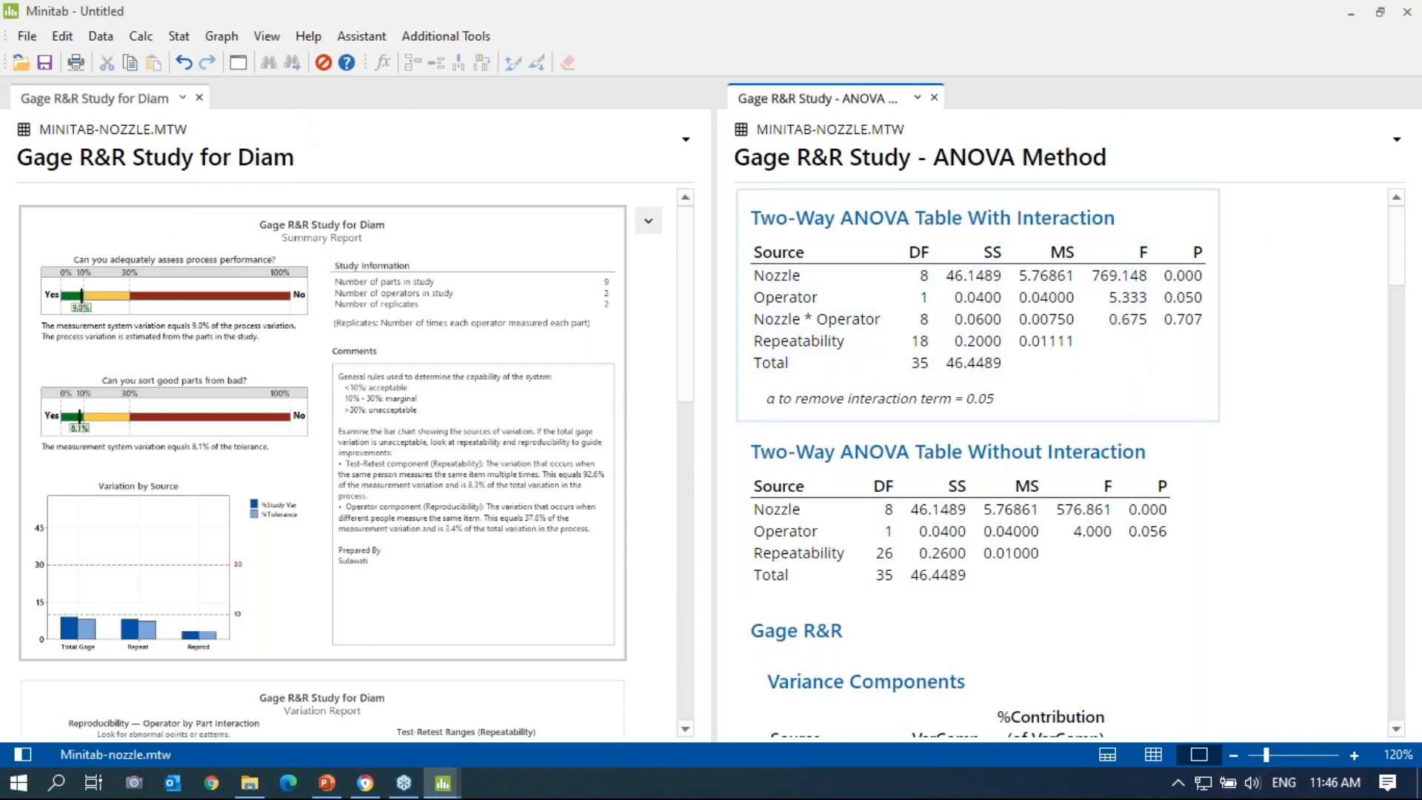
Step: Send the Diam study's Summary Report to Microsoft Word
scroll(371, 293, down, 15)
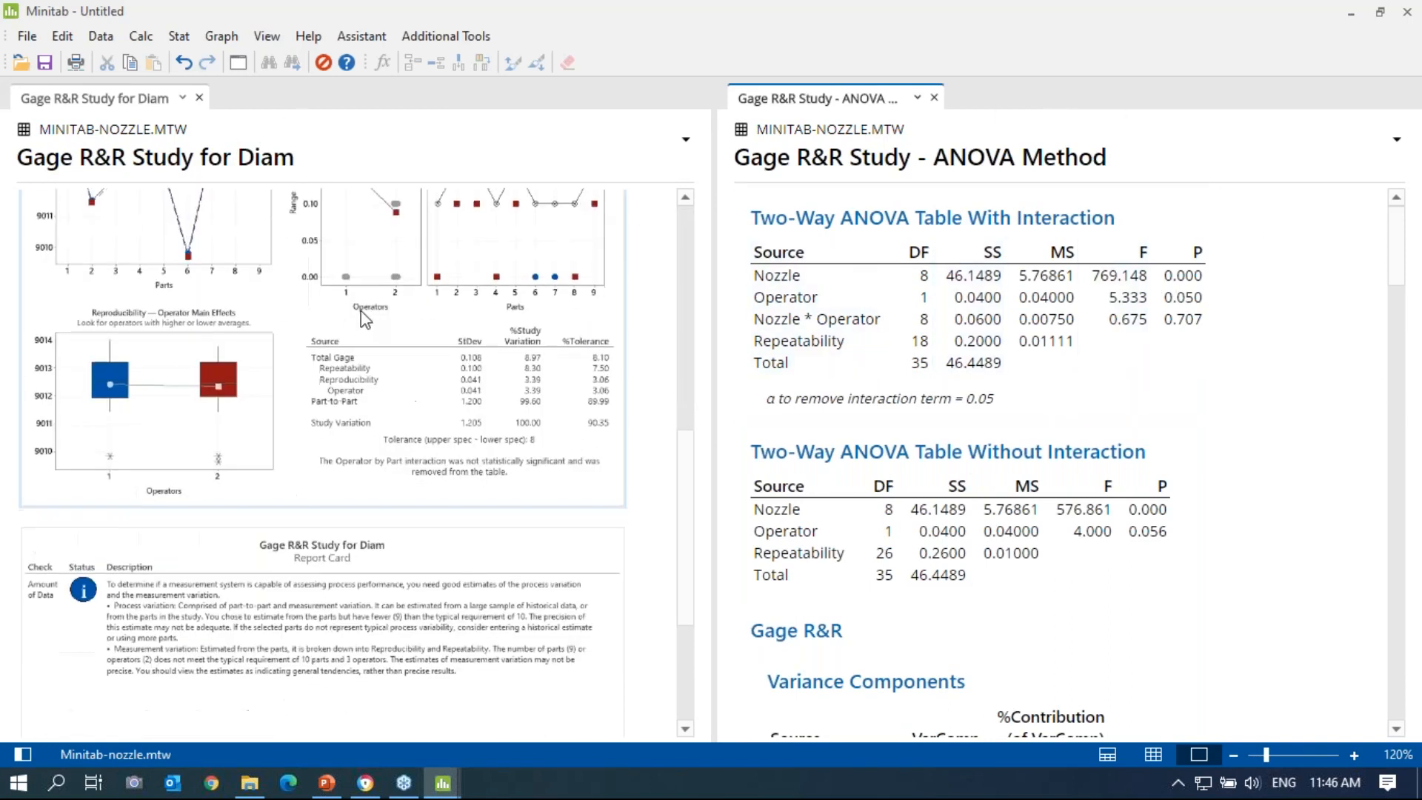
scroll(348, 345, up, 12)
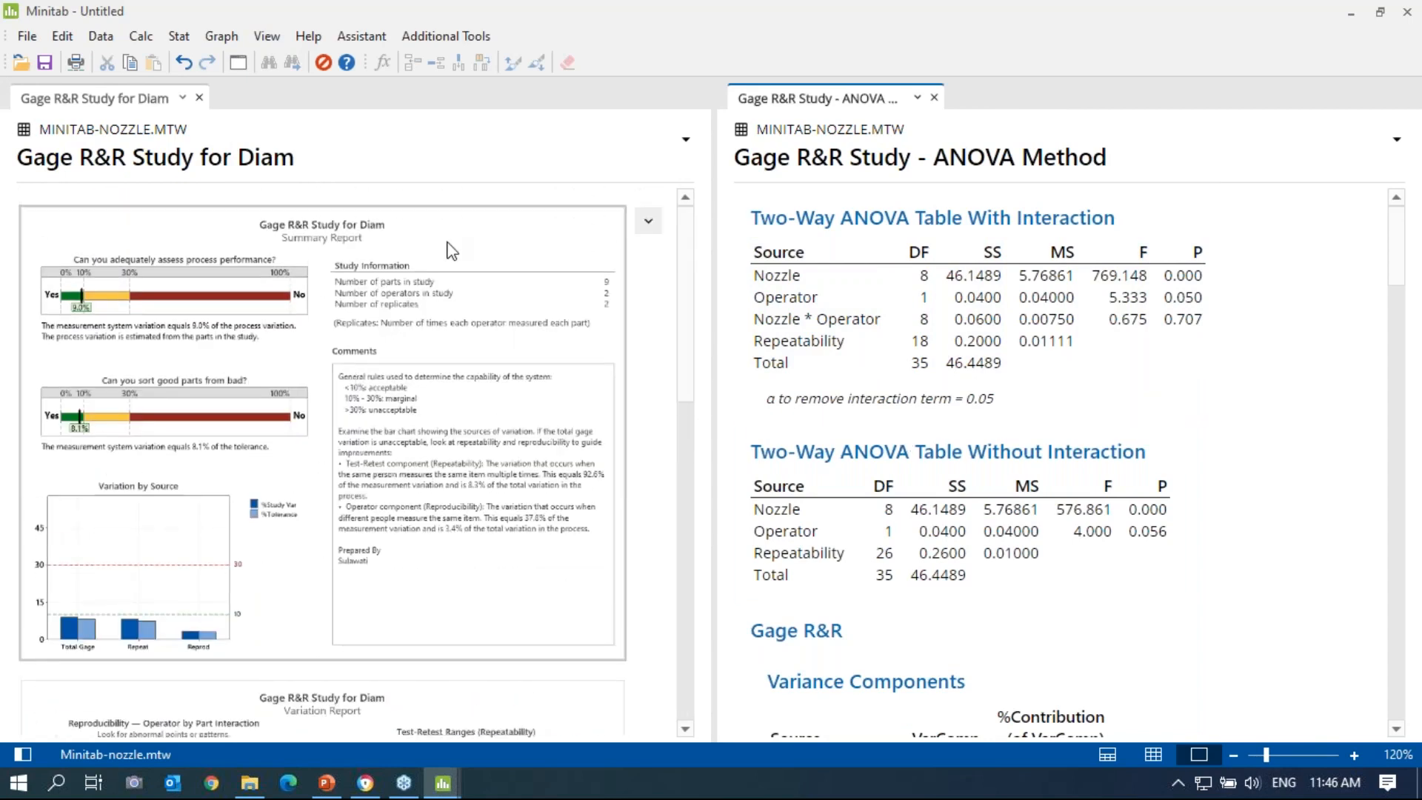
right_click(446, 247)
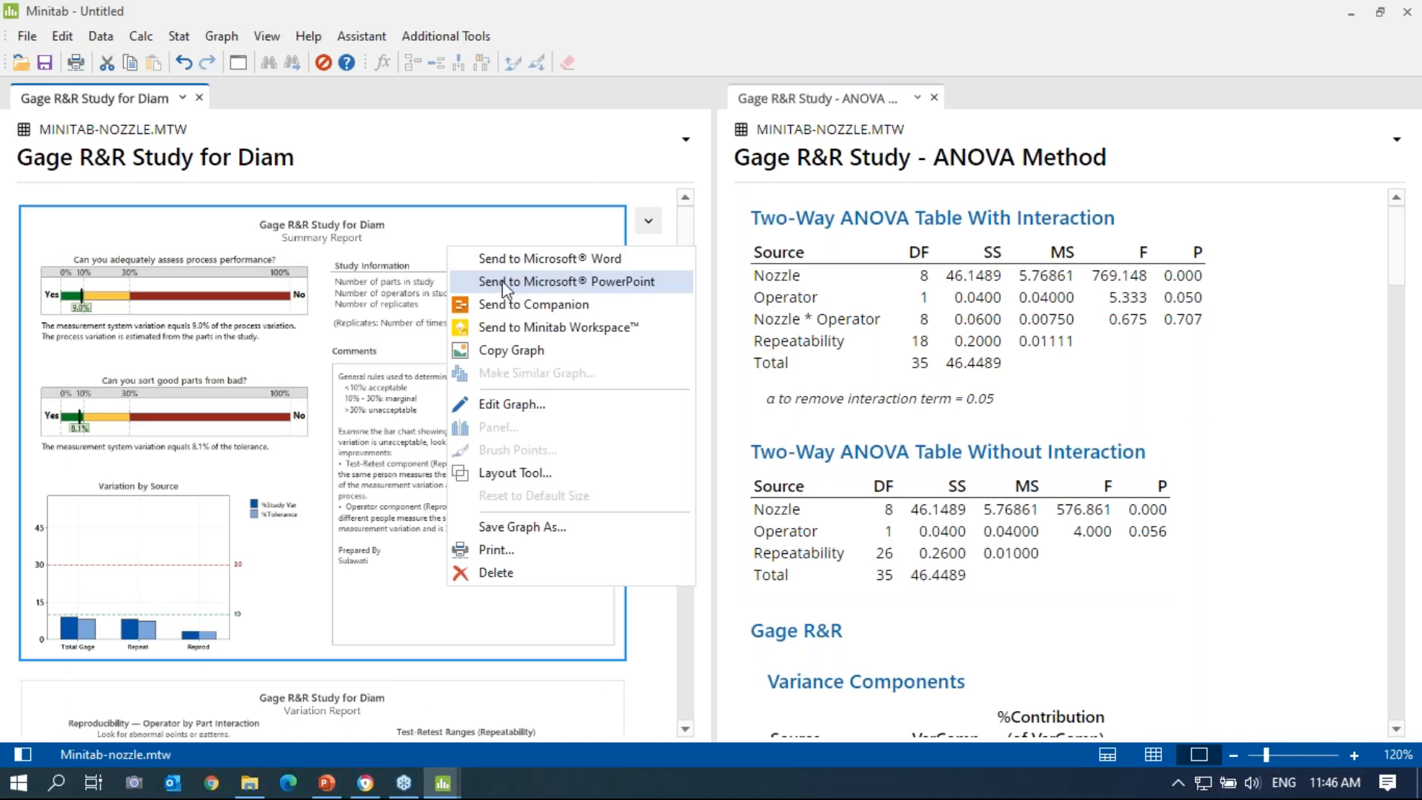
click(509, 261)
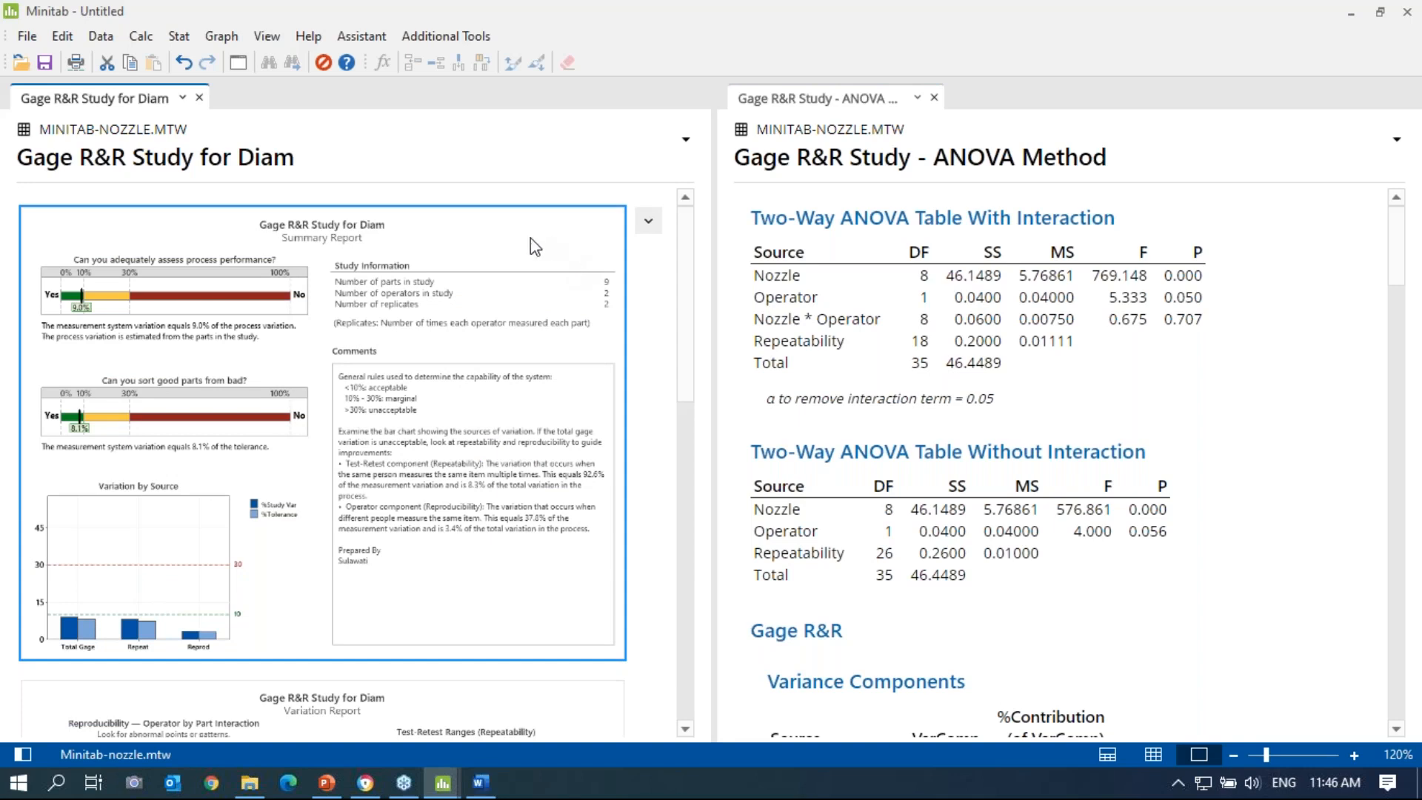
Step: Check the exported Summary Report in Word, then return to Minitab to view the export options for the Two-Way ANOVA Table With Interaction
click(480, 782)
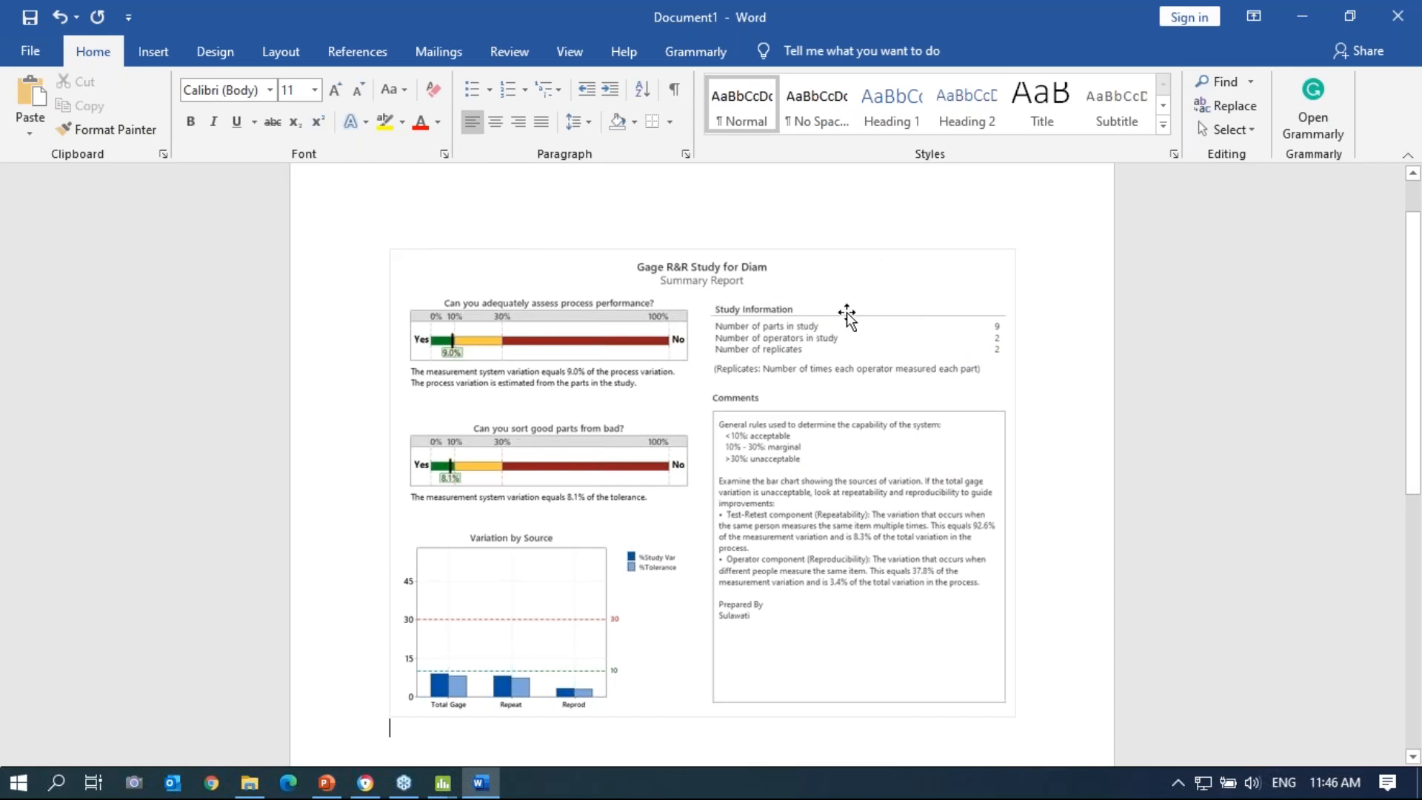
click(443, 782)
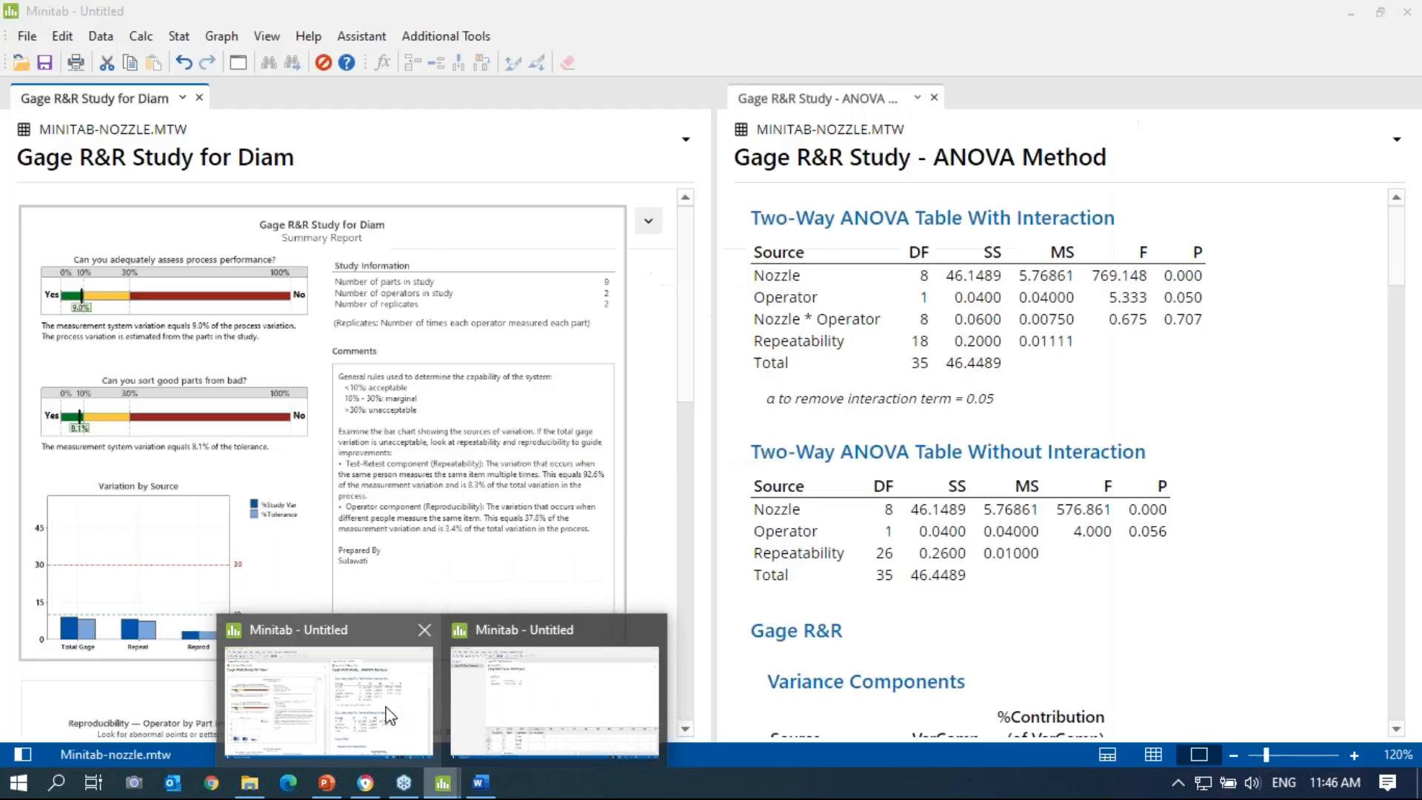
click(387, 706)
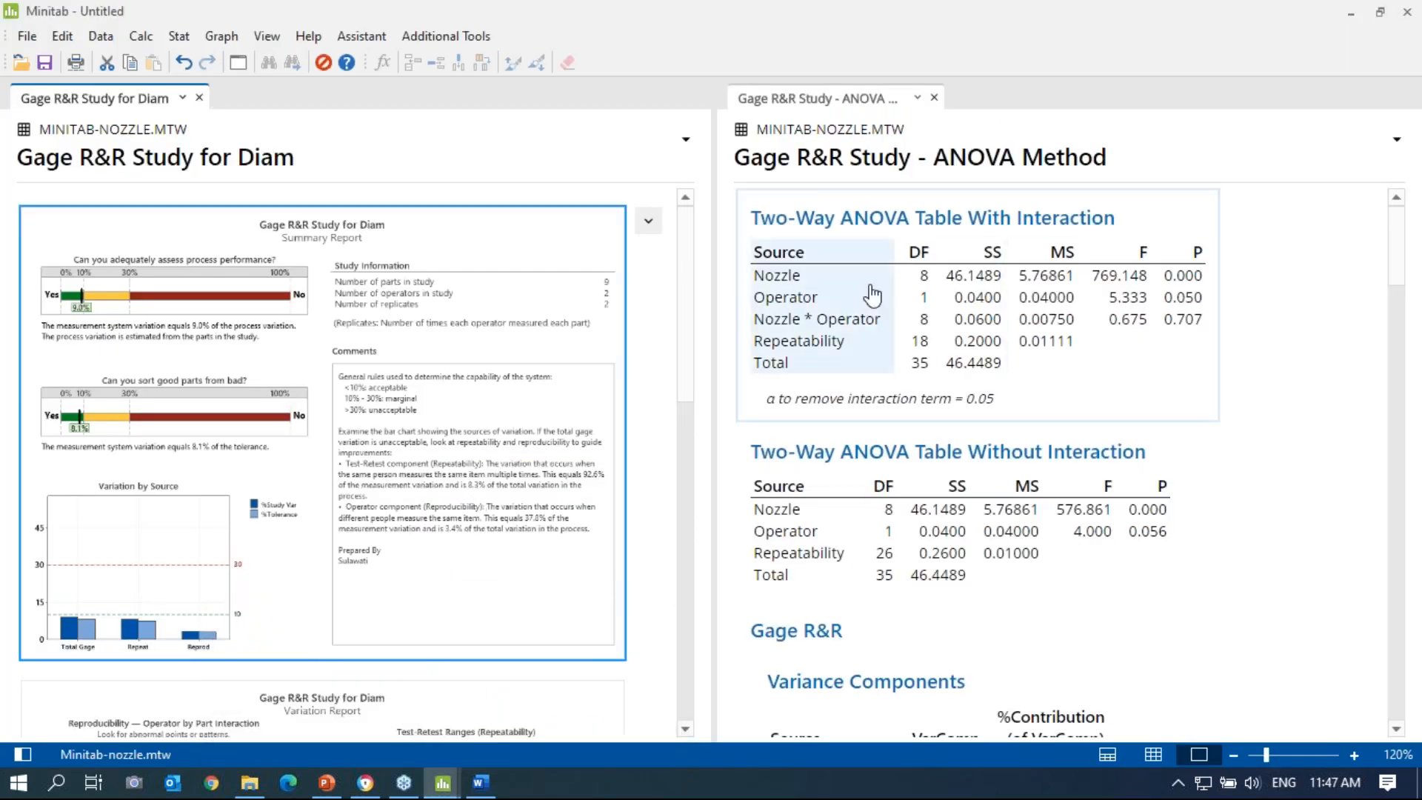
right_click(1152, 214)
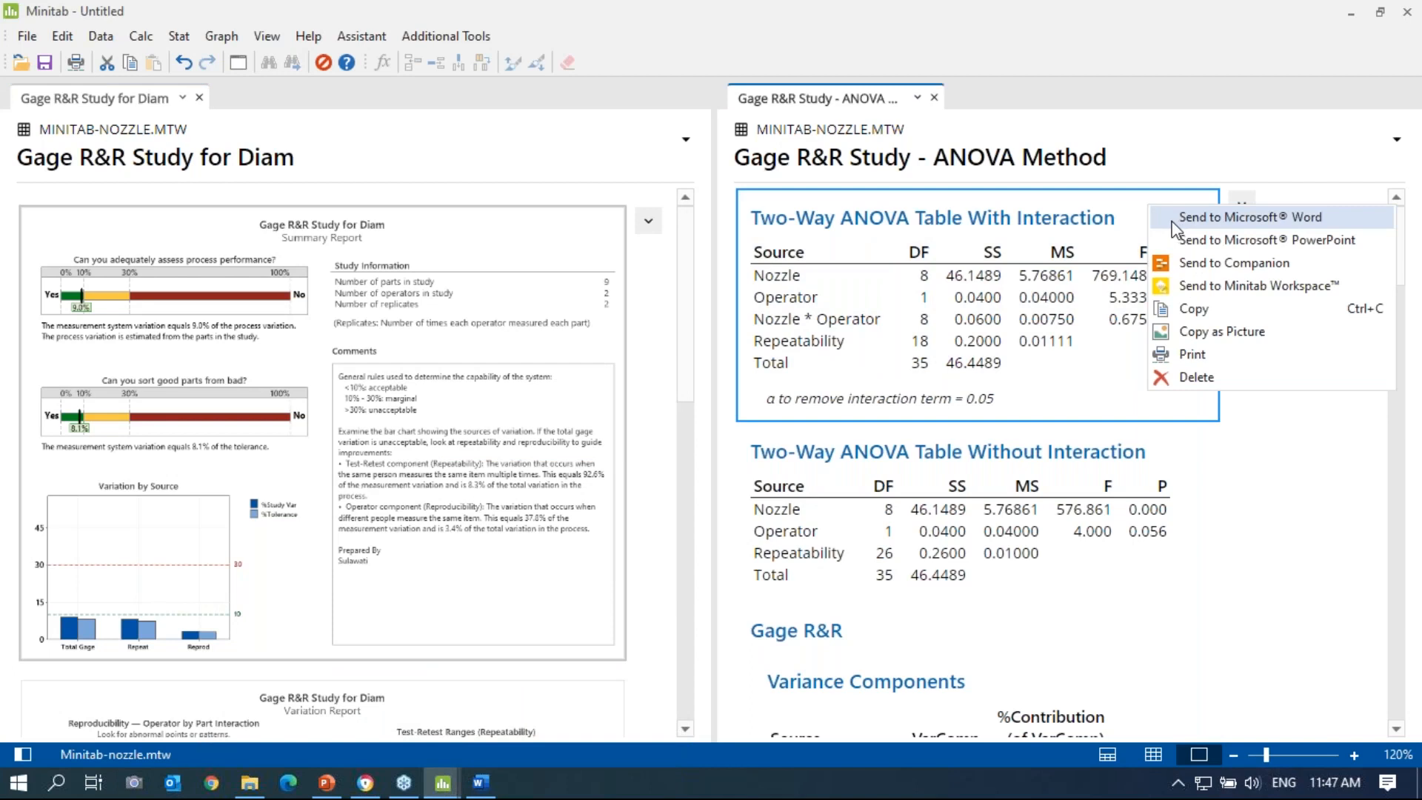
click(1250, 518)
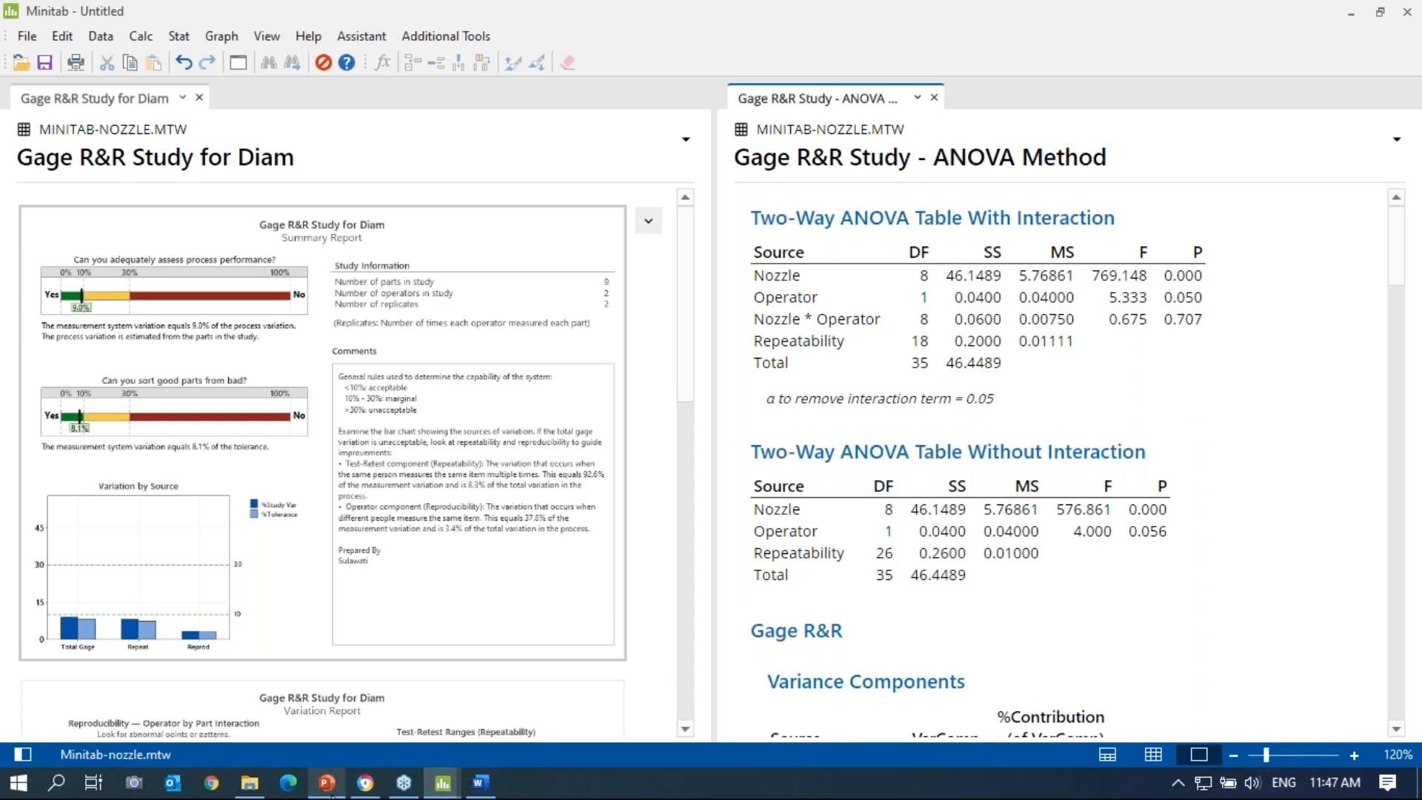
Step: Switch to the Minitab19 Gage RR-v2 presentation in PowerPoint and present its Summary slide as a slide show
click(327, 782)
scroll(1202, 505, down, 5)
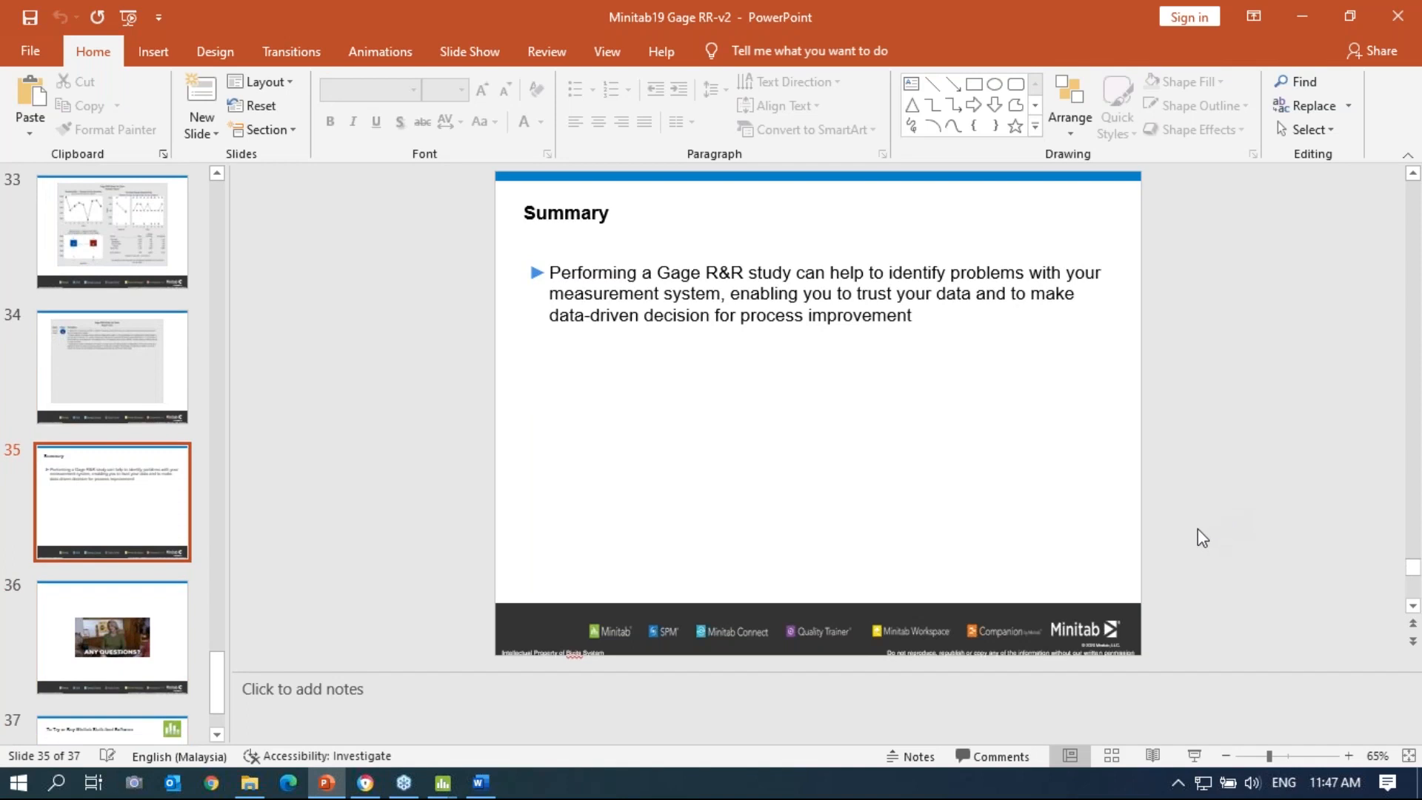
click(1195, 756)
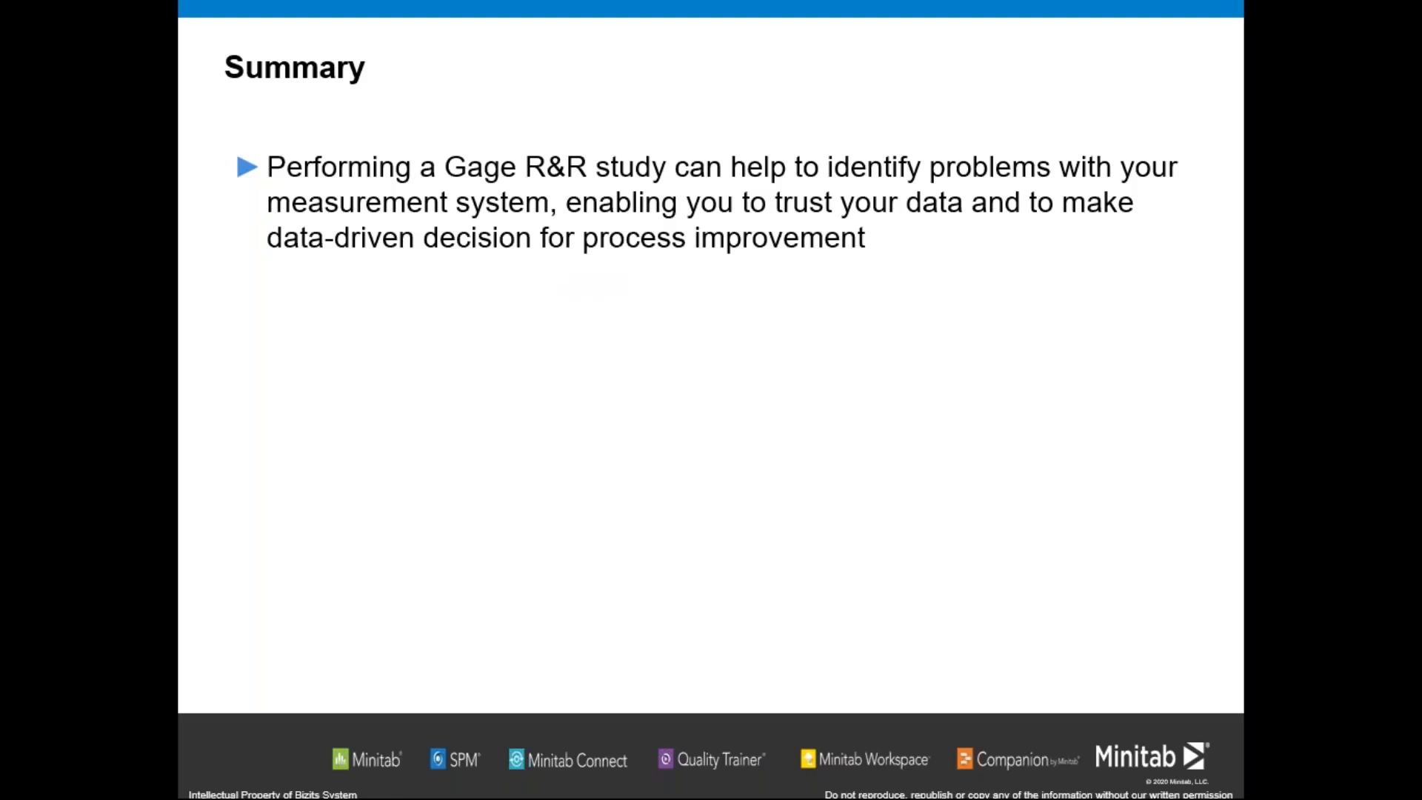
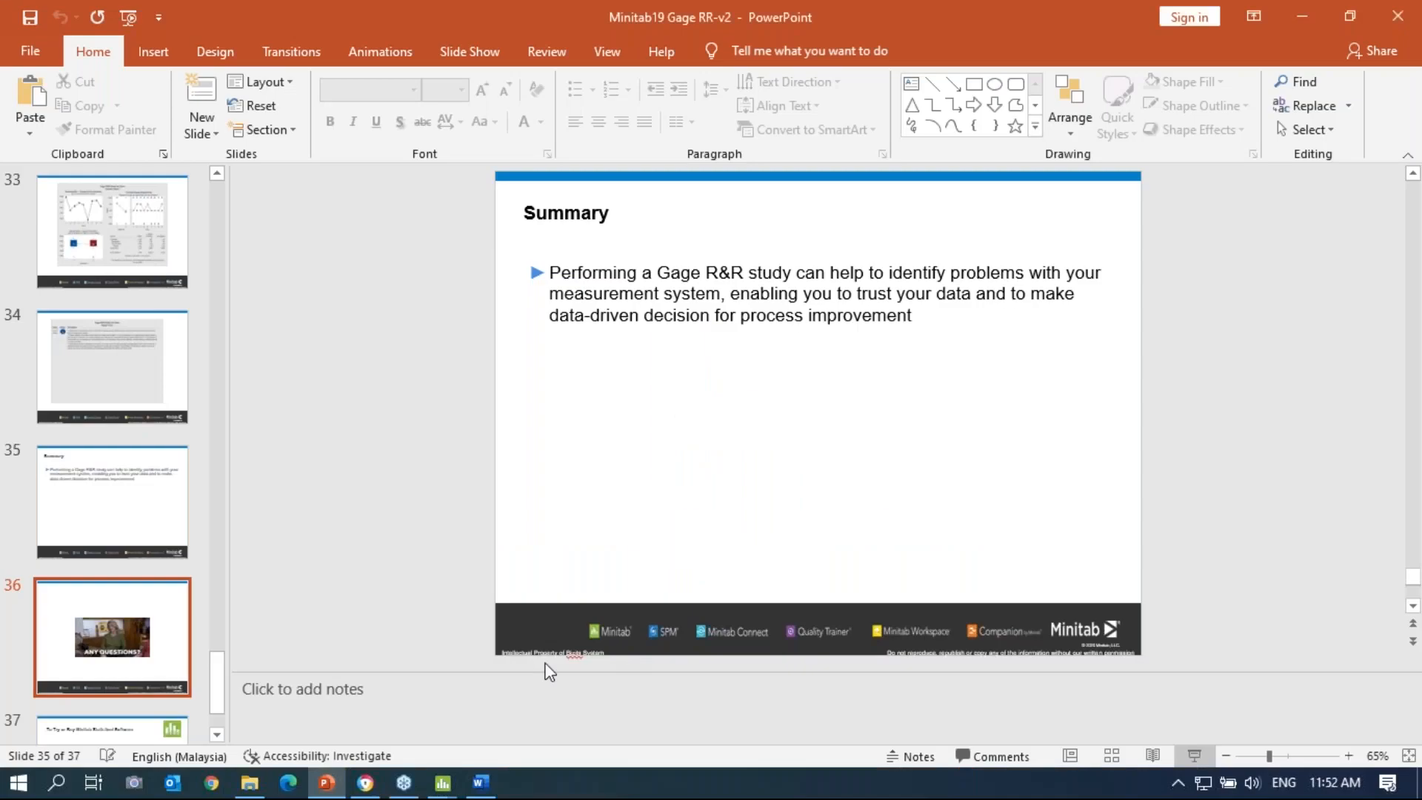
Step: Return to the Minitab window with the split study outputs and look over the gage study and attribute agreement commands among the quality tools
mouse_move(467, 768)
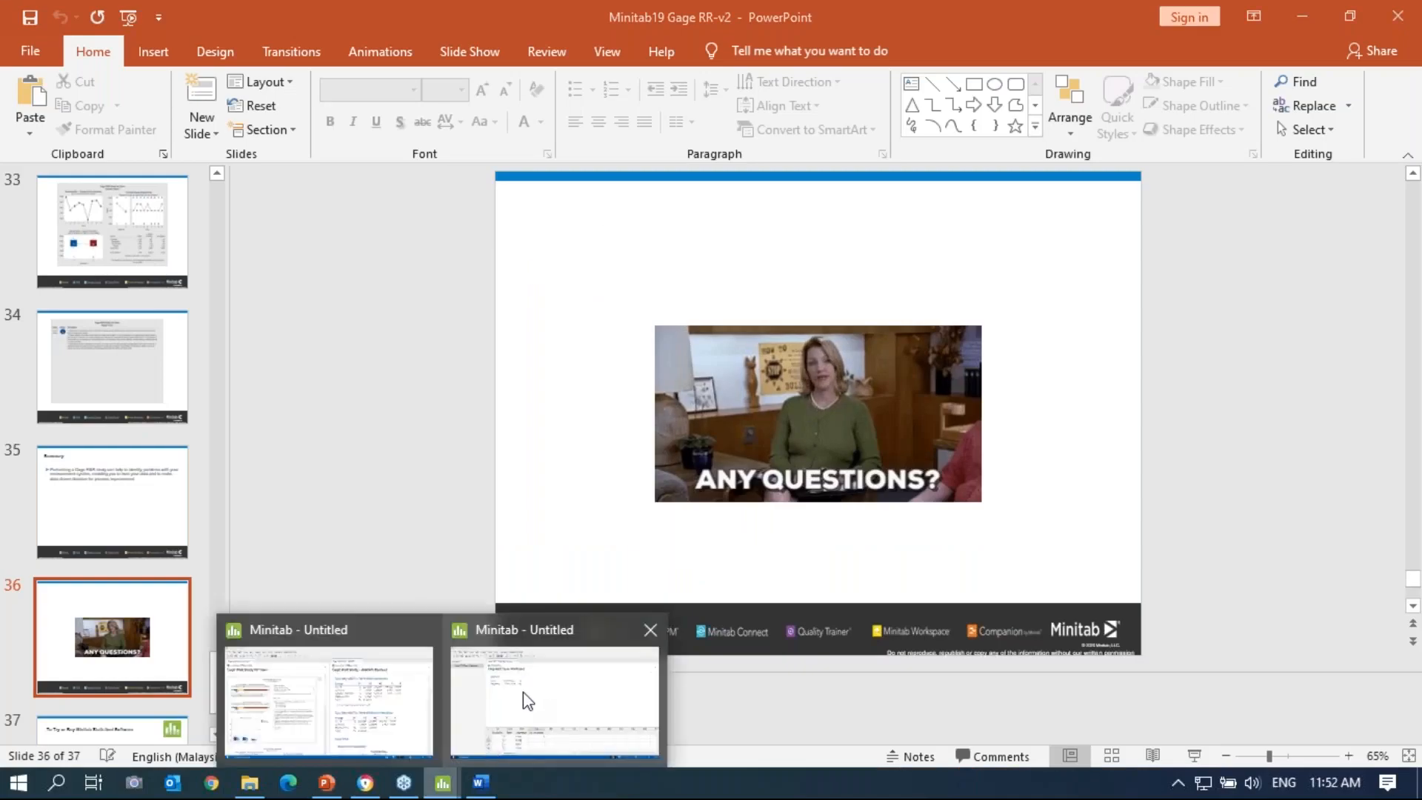
click(397, 696)
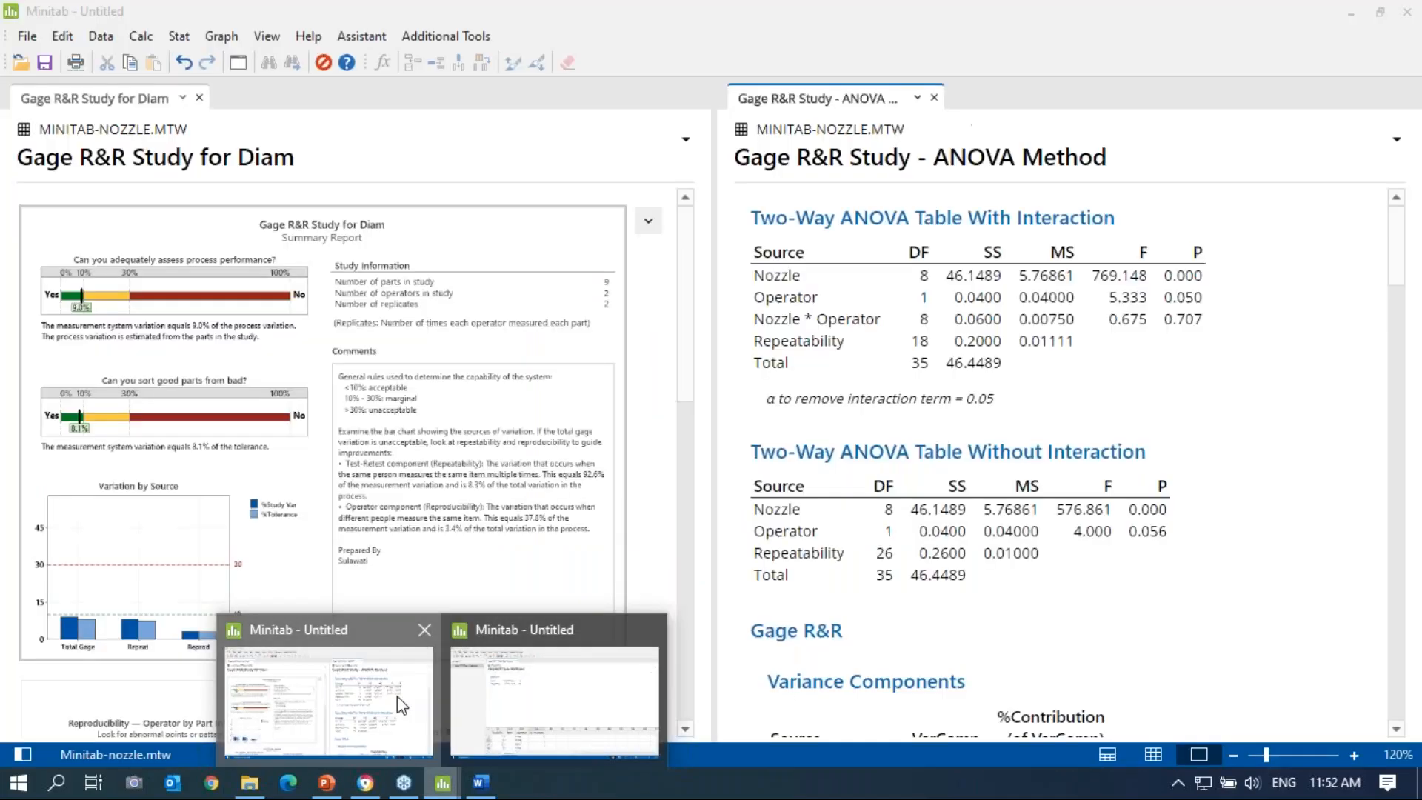
click(181, 37)
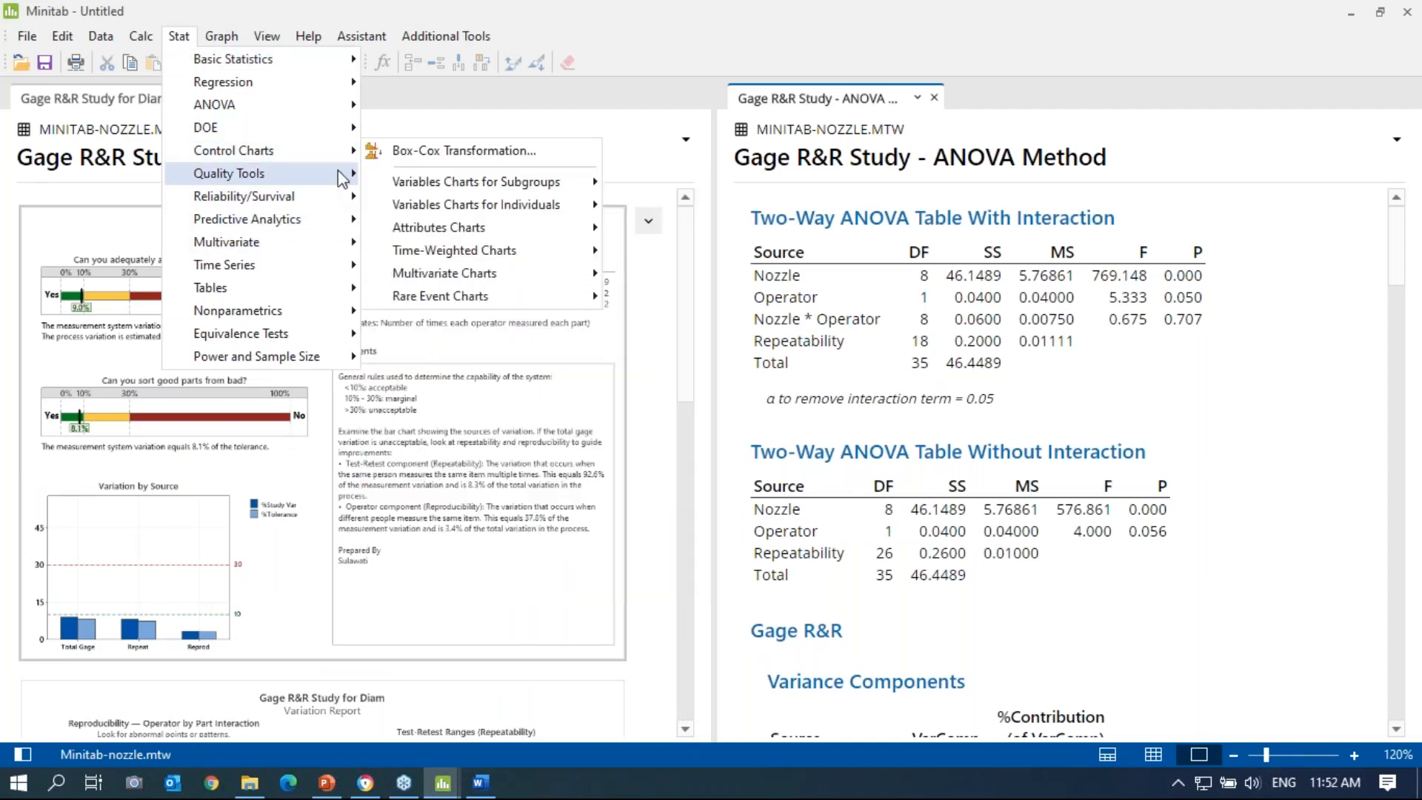
mouse_move(656, 415)
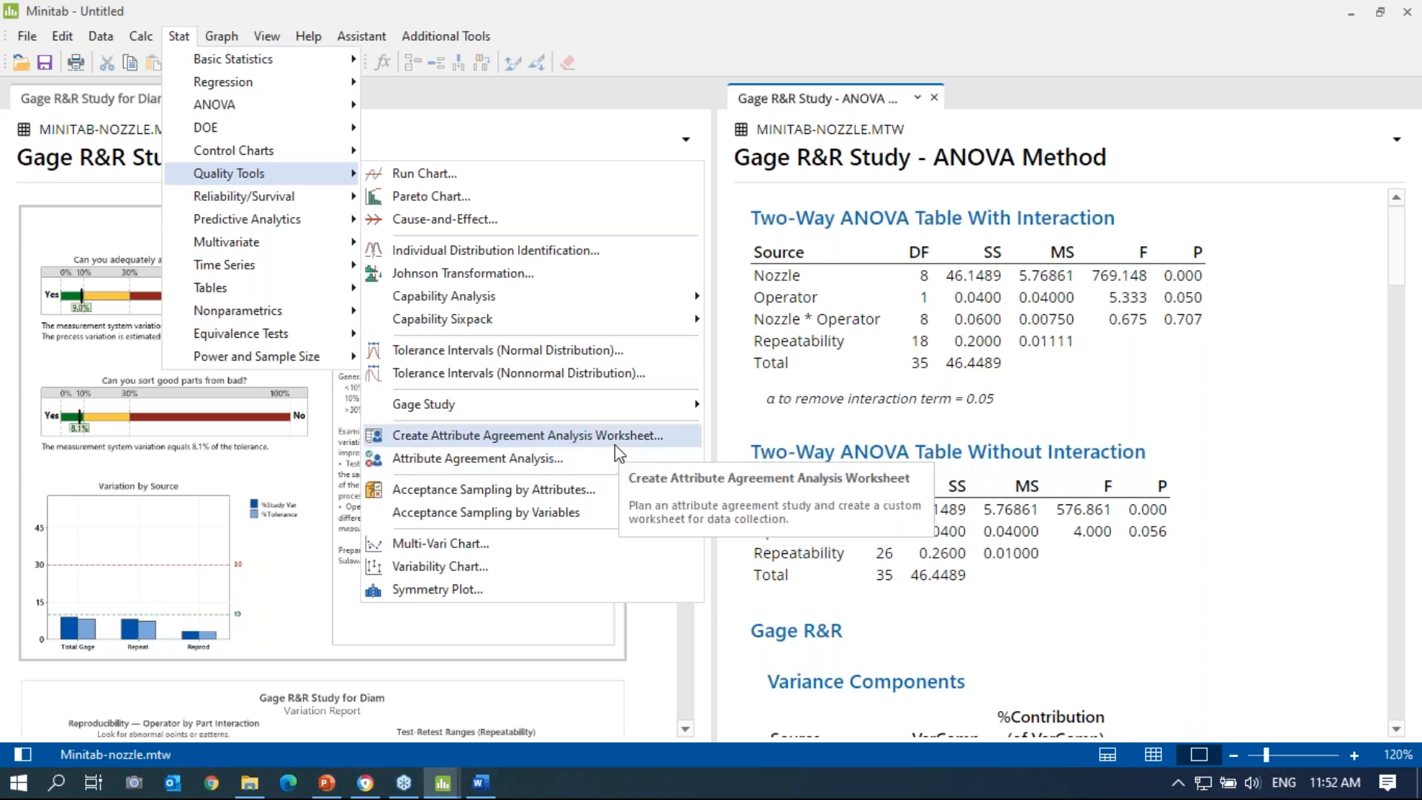
click(1152, 751)
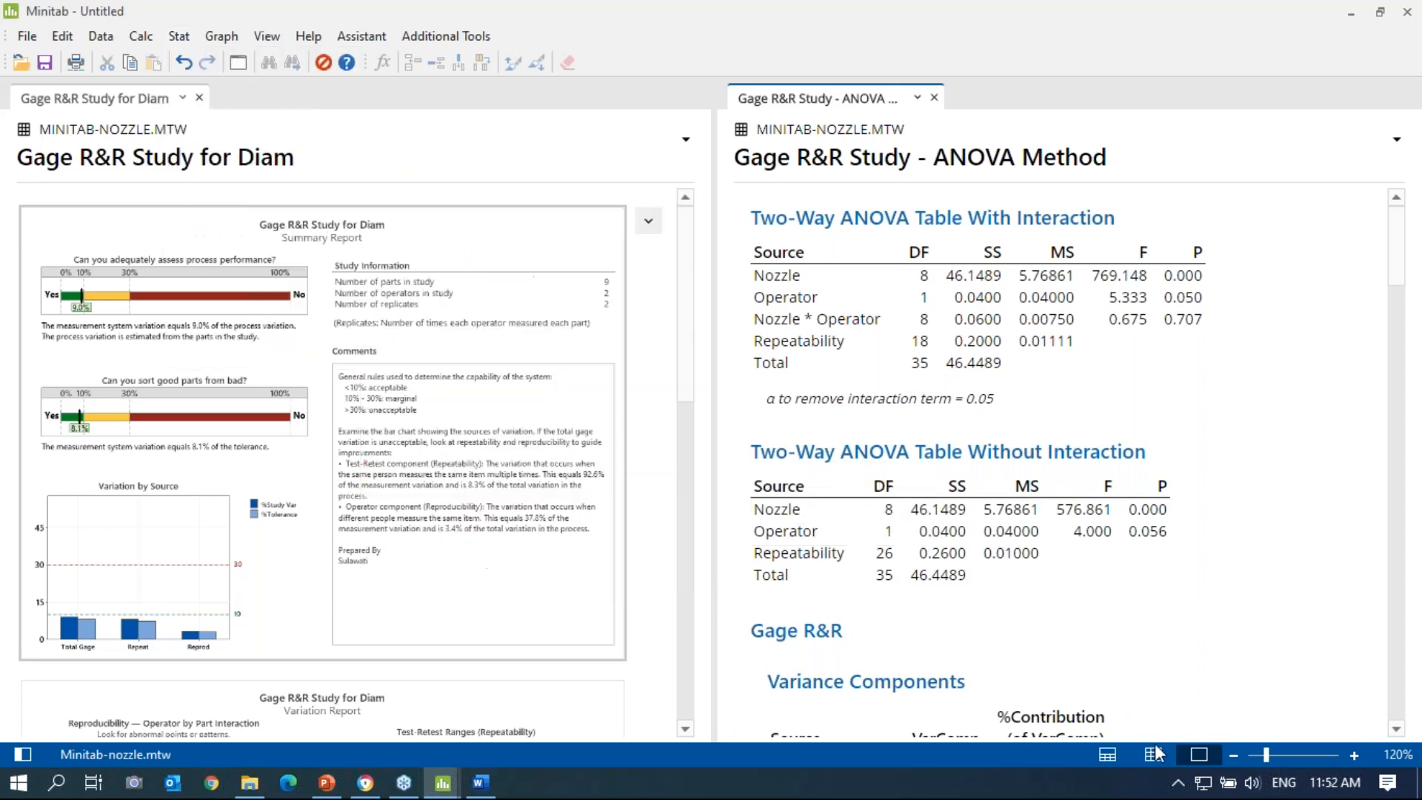
Step: Display the Minitab-nozzle.mtw worksheet together with the study output and select the first Diam value
click(1104, 754)
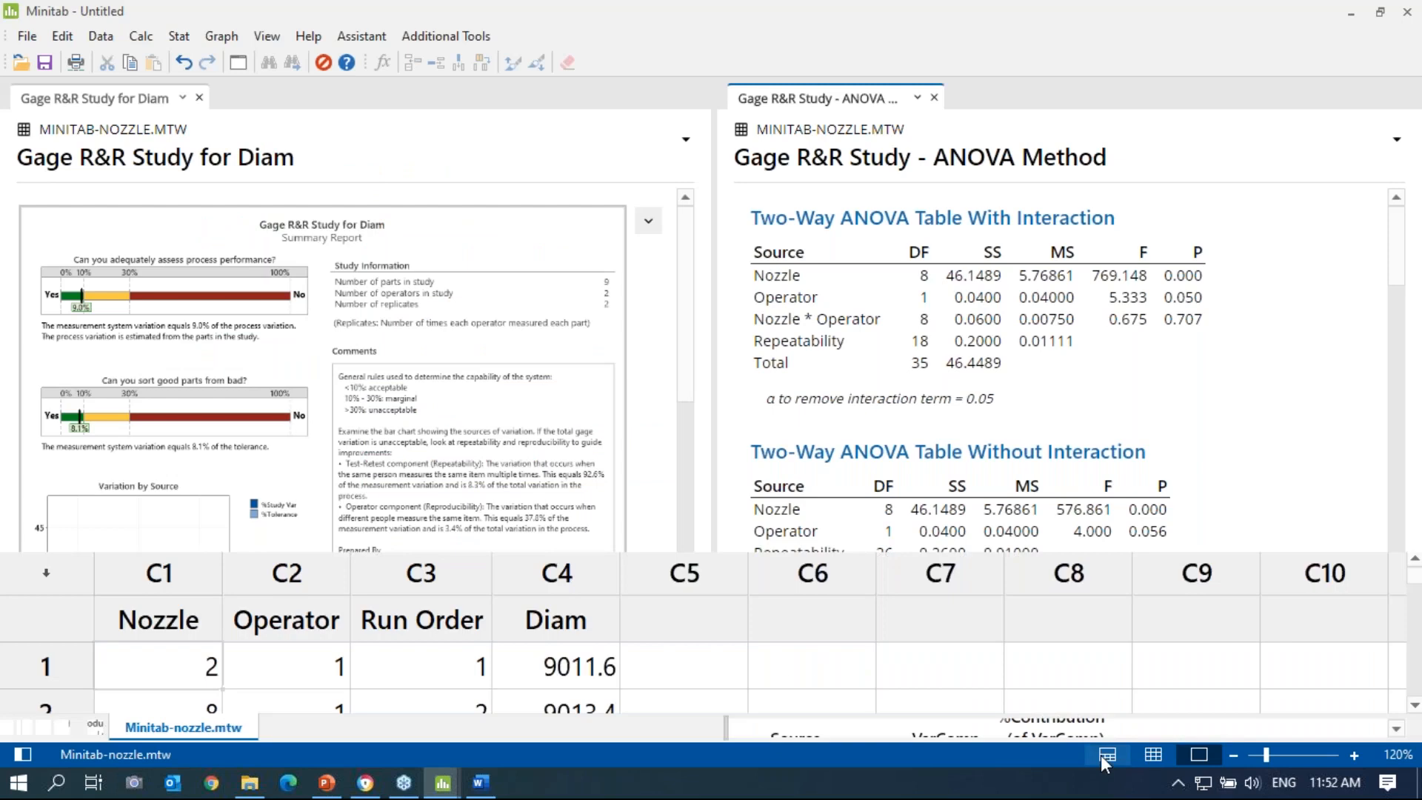
click(581, 662)
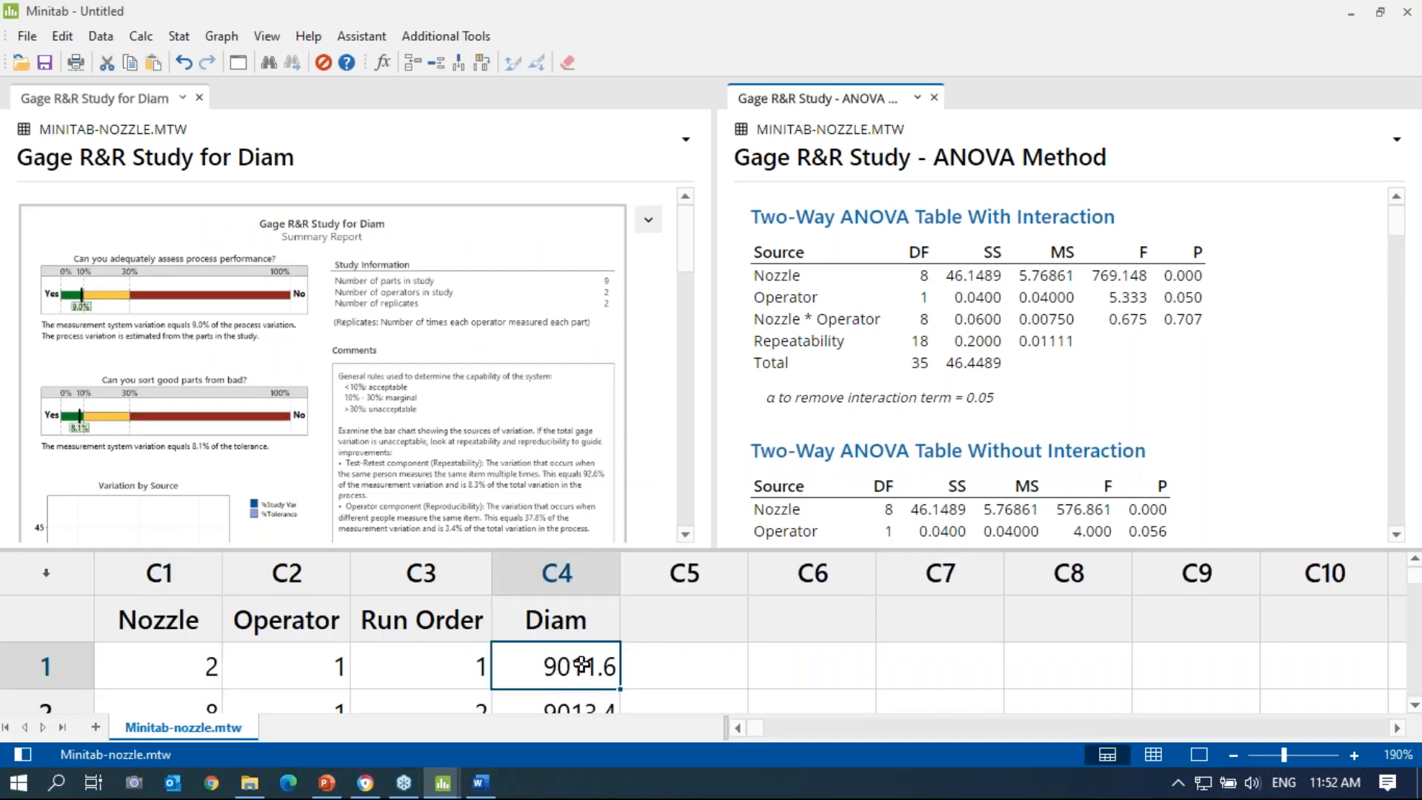
click(179, 36)
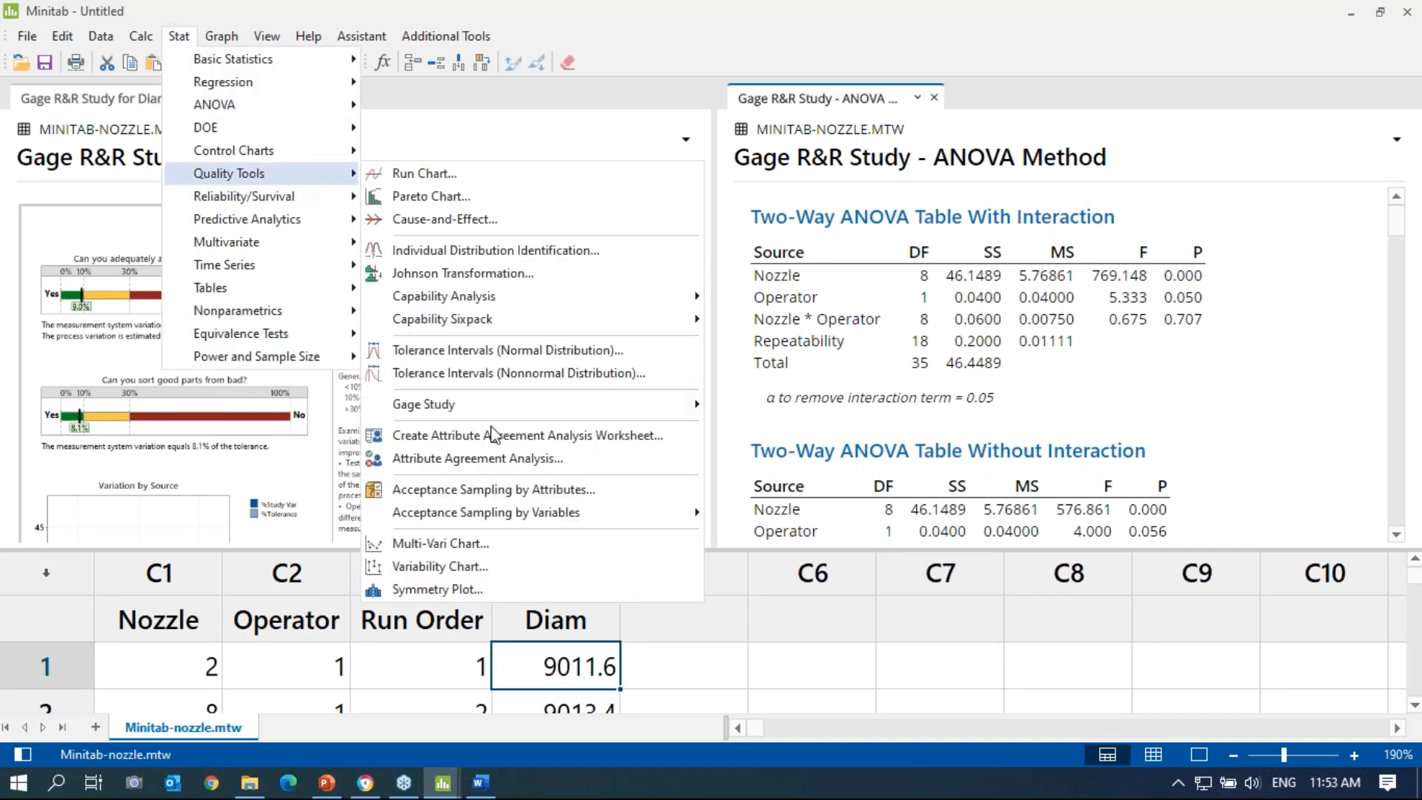
click(597, 672)
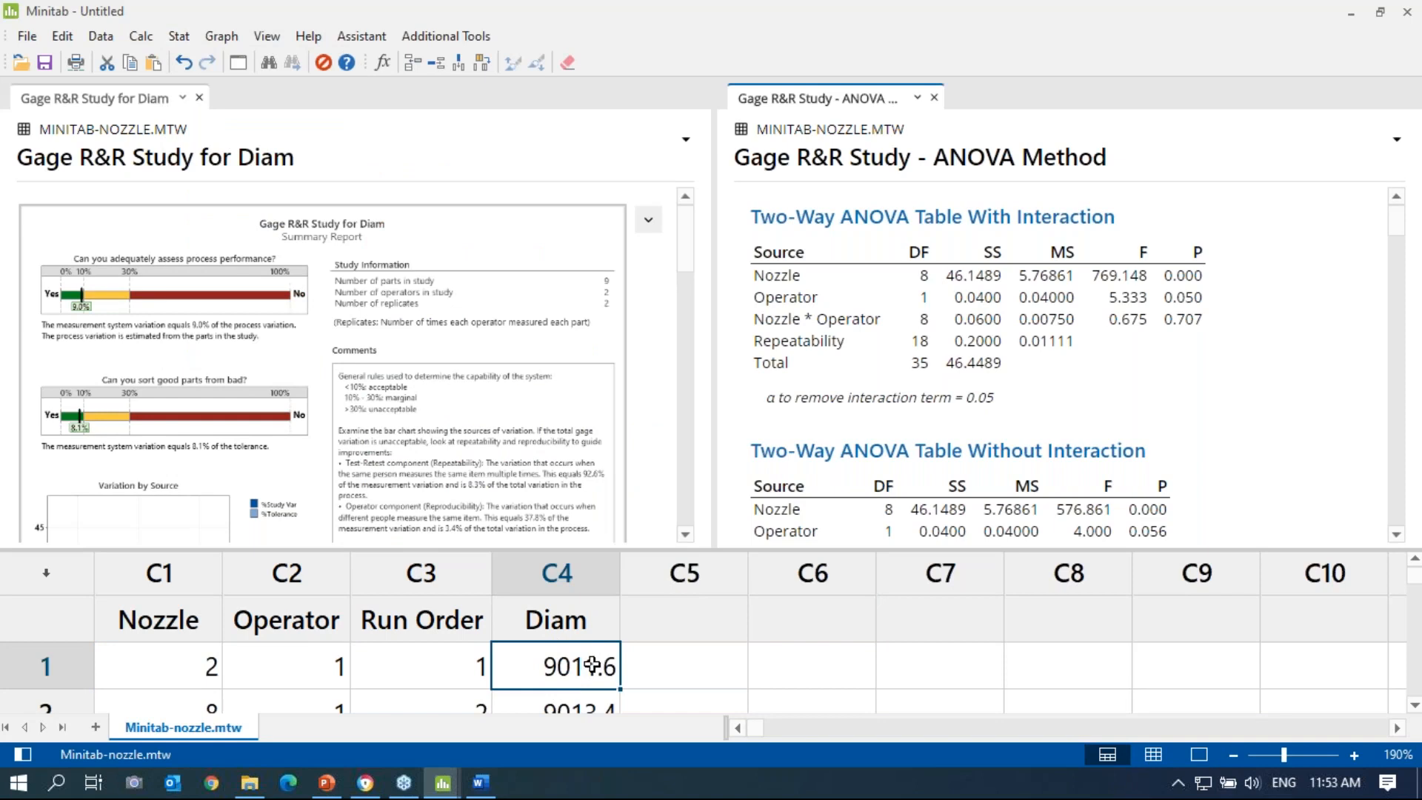
Step: Open the Attribute Agreement Analysis dialog to view its data arrangement fields, and close it without running the analysis
click(187, 41)
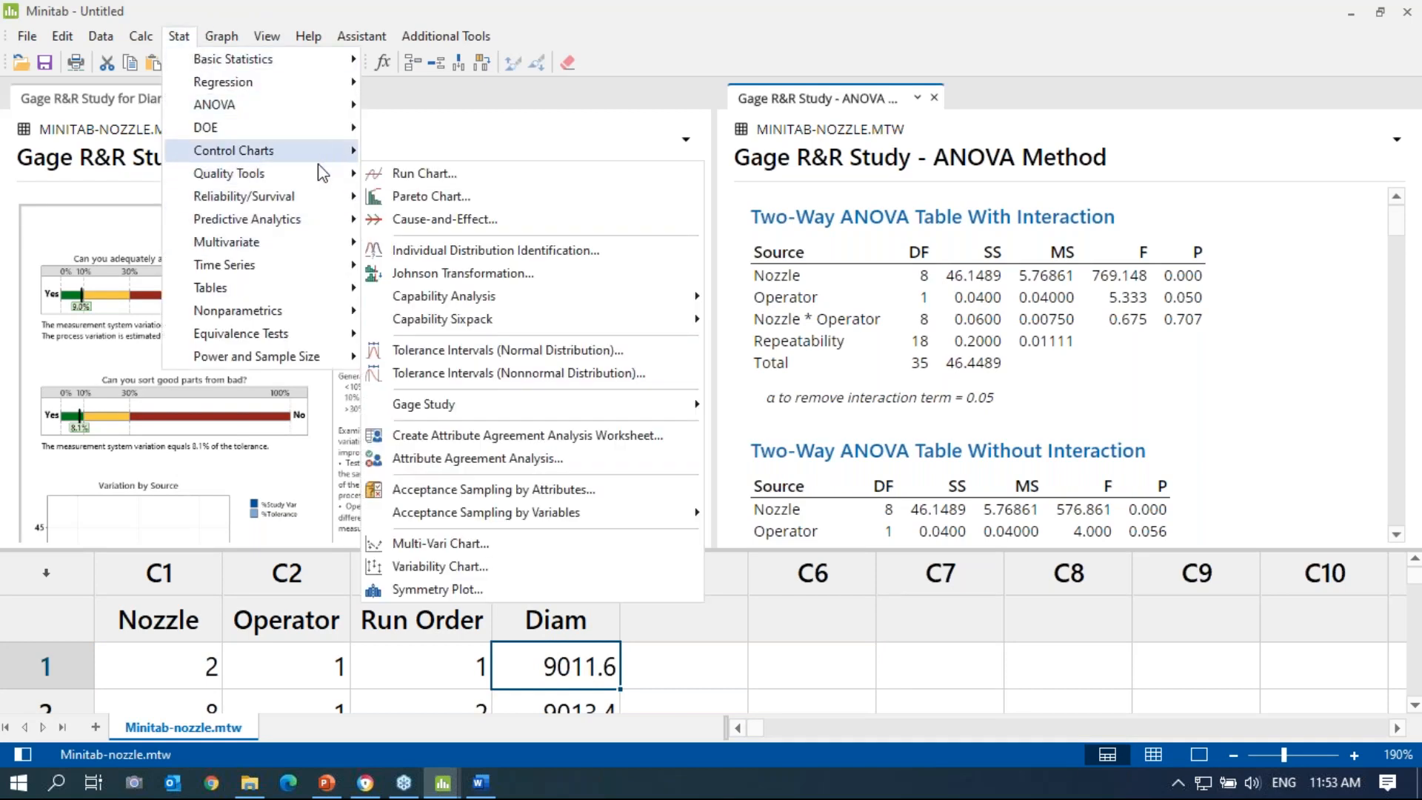
mouse_move(349, 173)
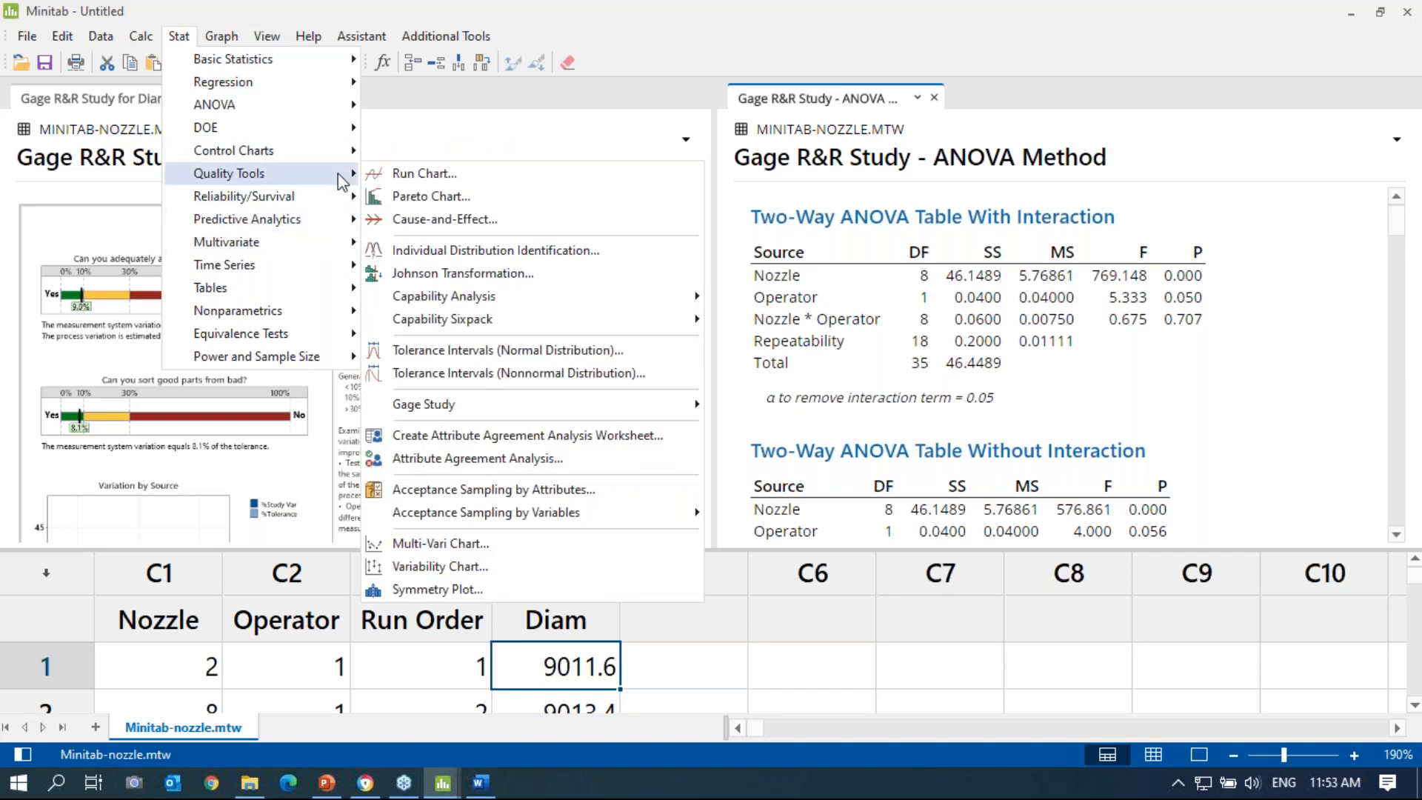
click(508, 460)
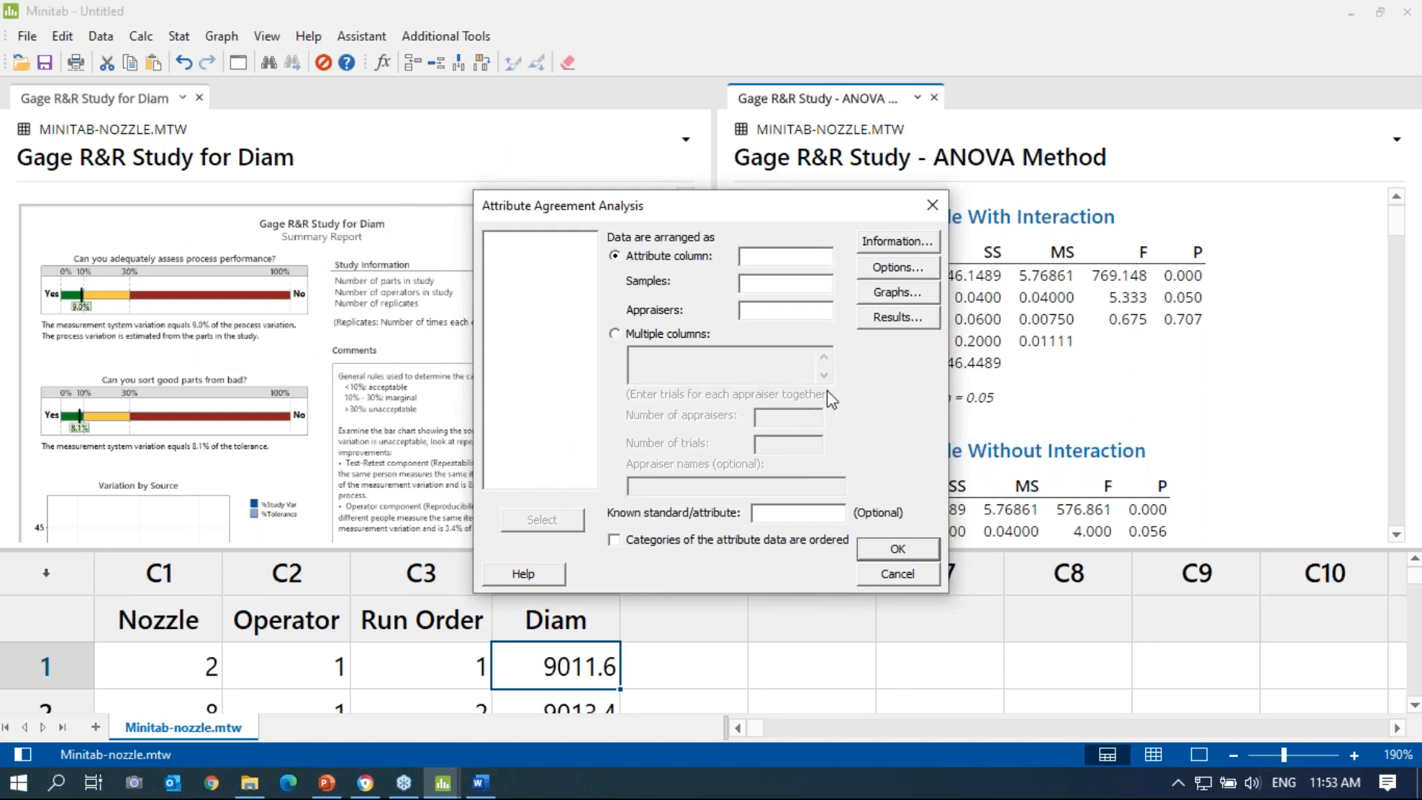
click(936, 199)
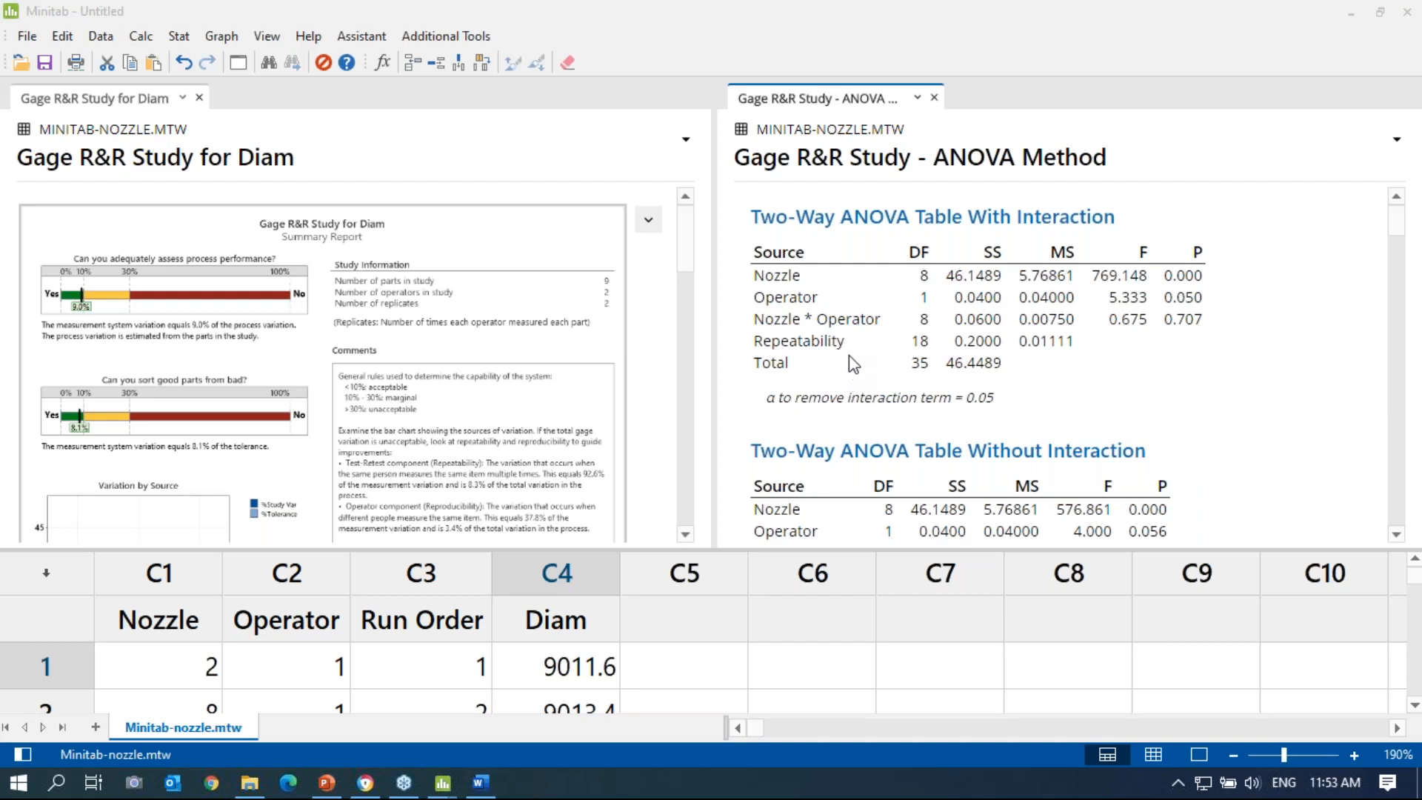
click(1119, 200)
Step: Review the Gage Study commands and the Assistant's Measurement Systems Analysis chooser, comparing its descriptions of measurement and appraisal data
click(180, 36)
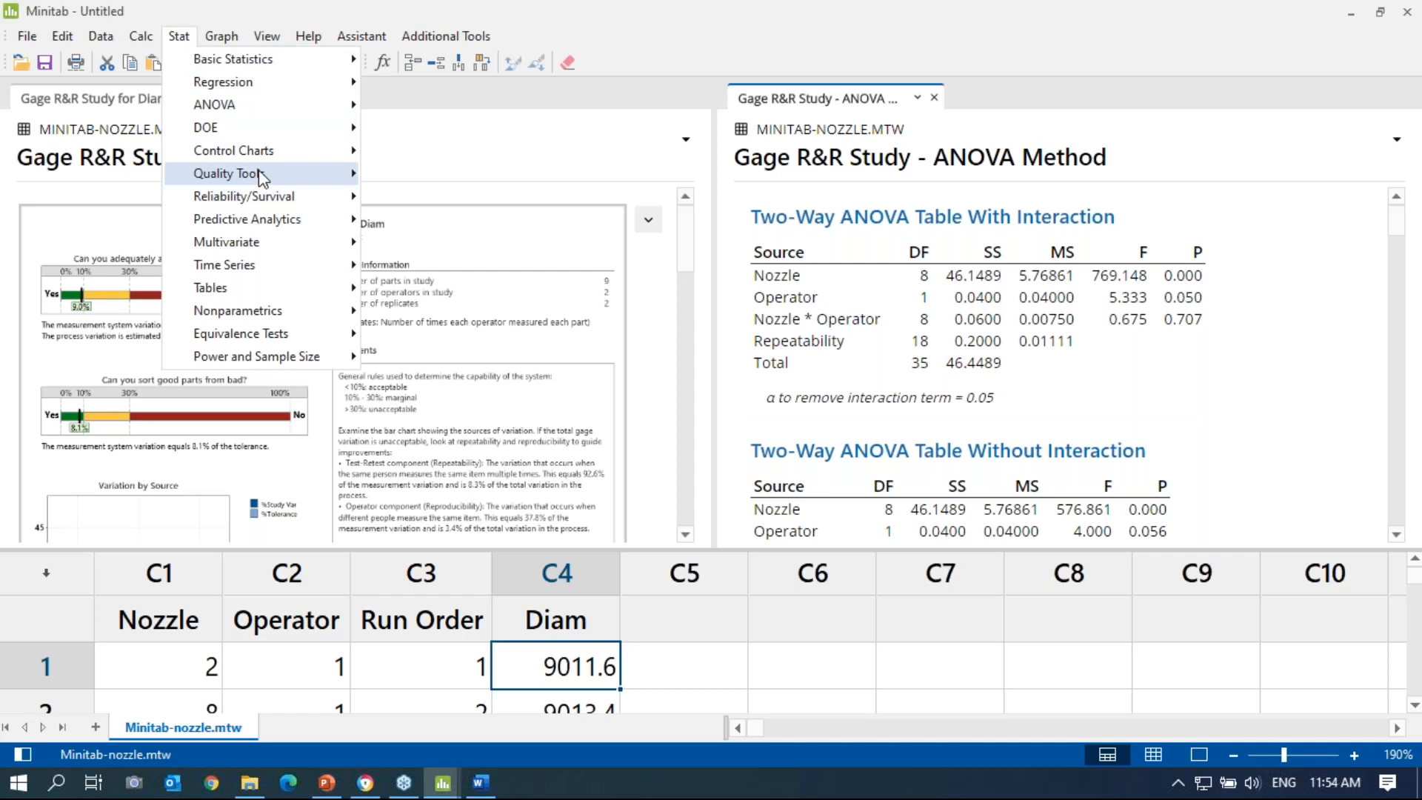
mouse_move(248, 175)
mouse_move(674, 413)
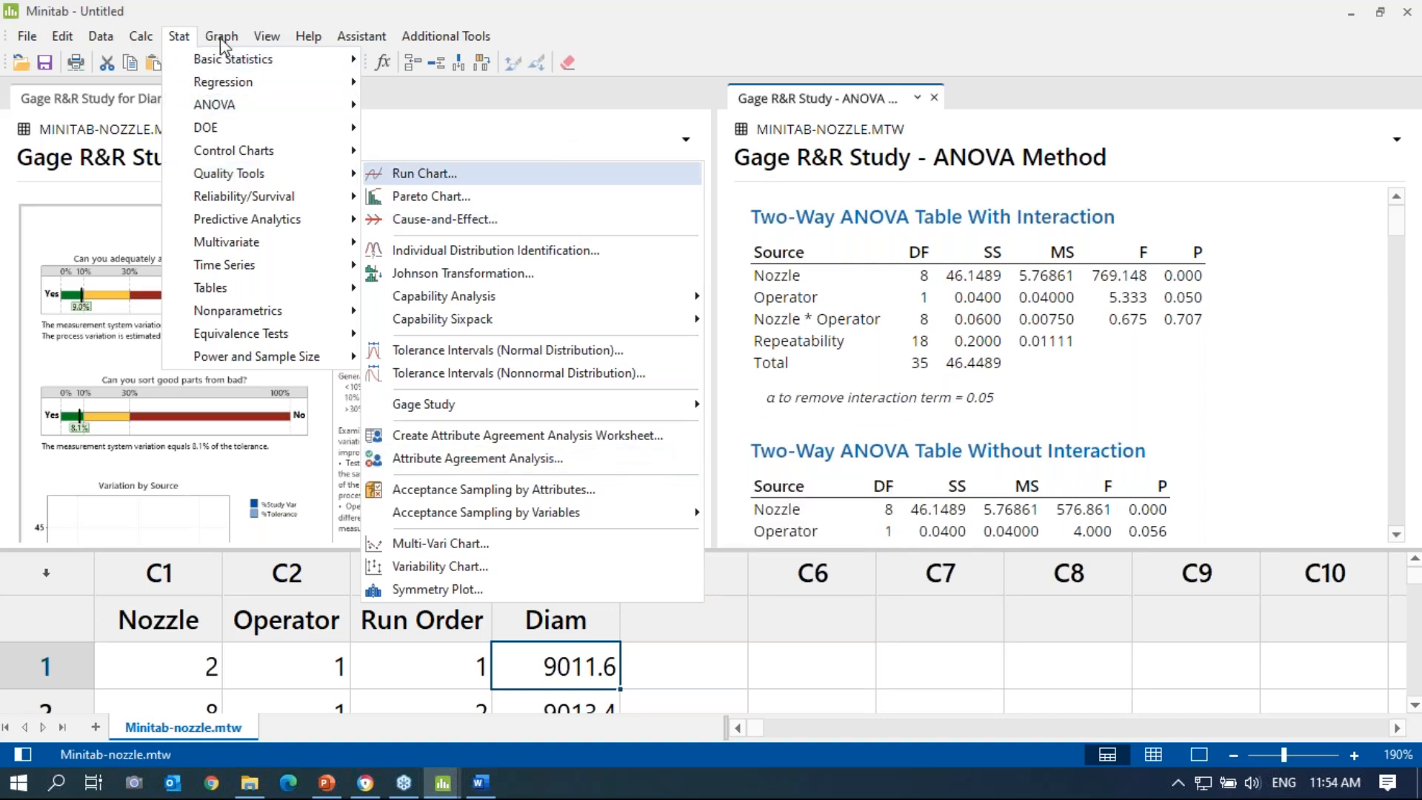
mouse_move(360, 43)
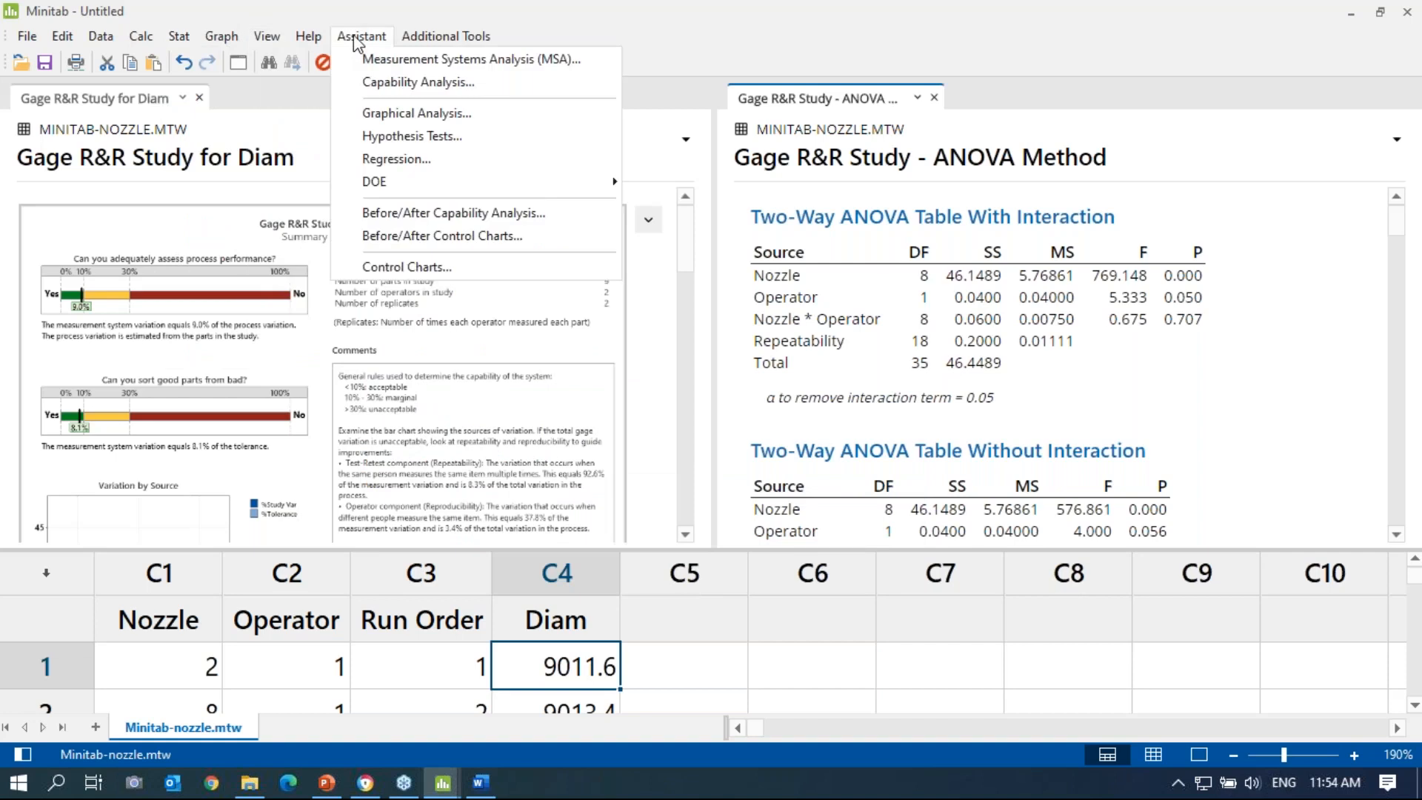
click(386, 62)
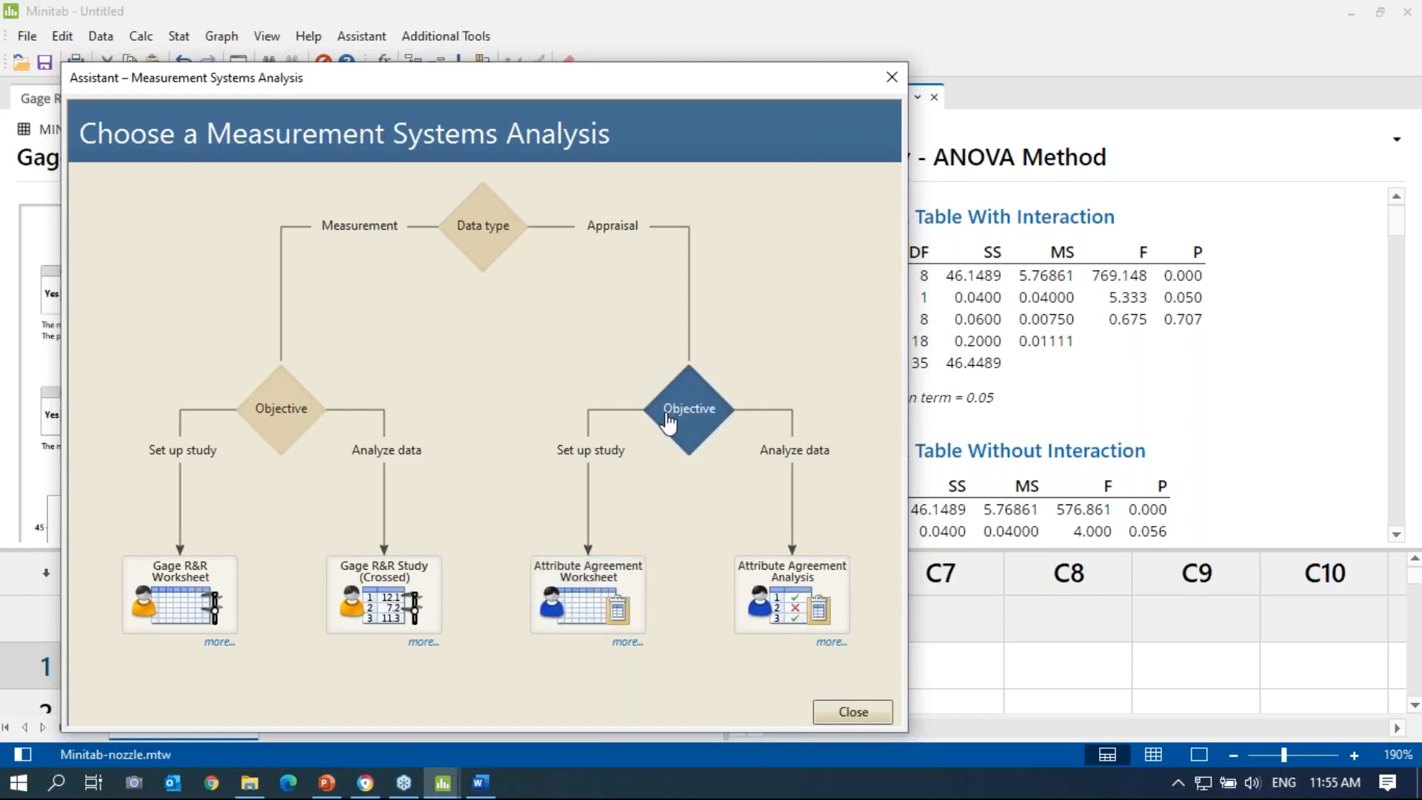
click(475, 224)
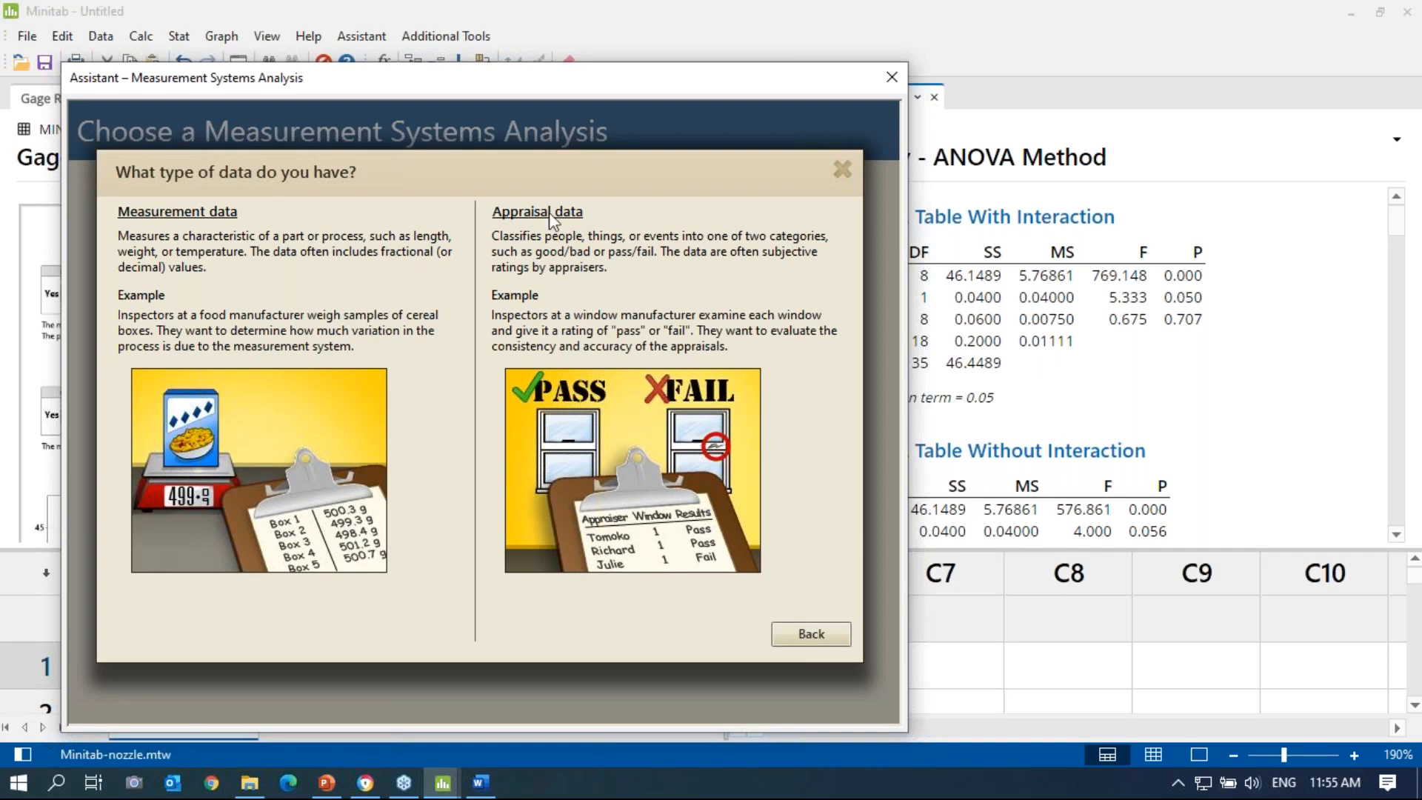
click(842, 170)
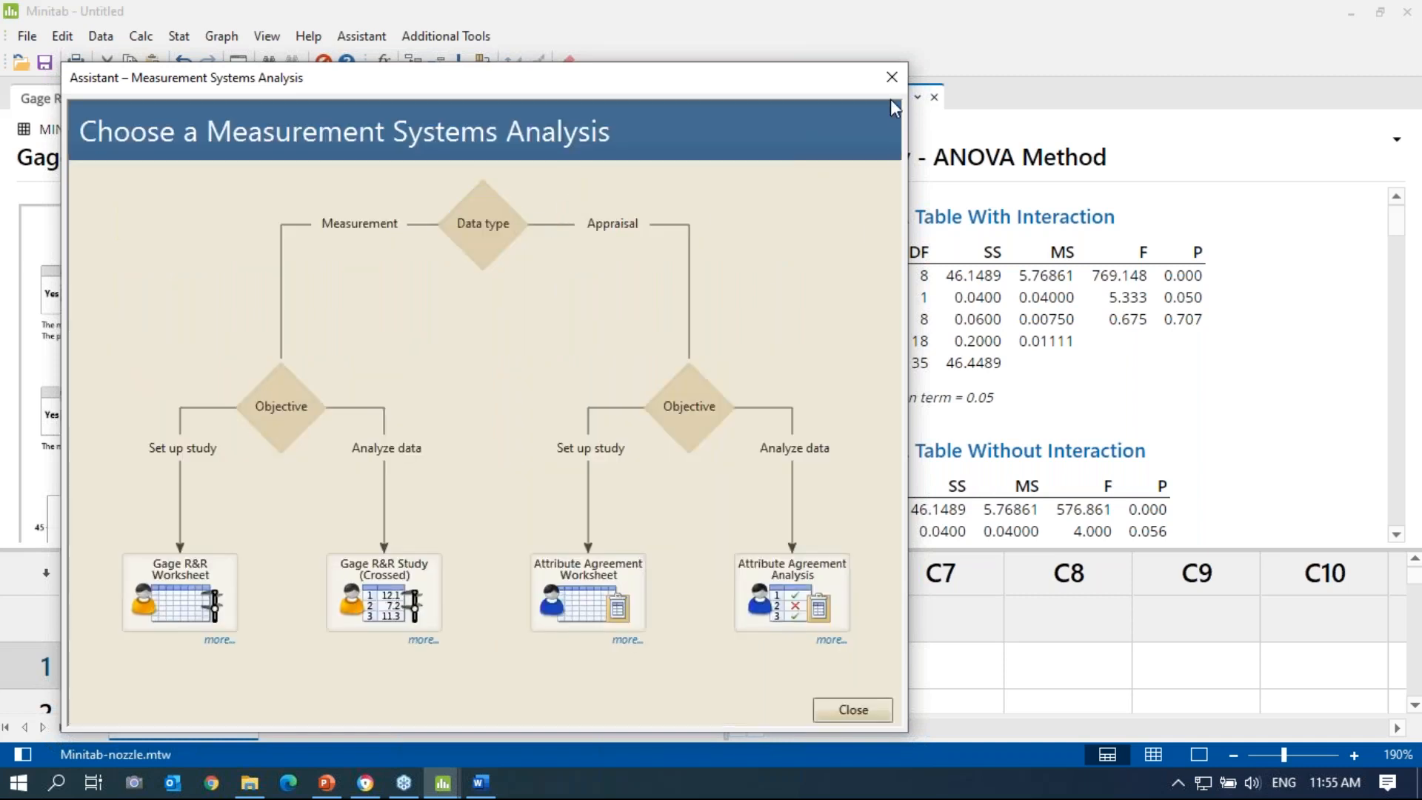
click(901, 71)
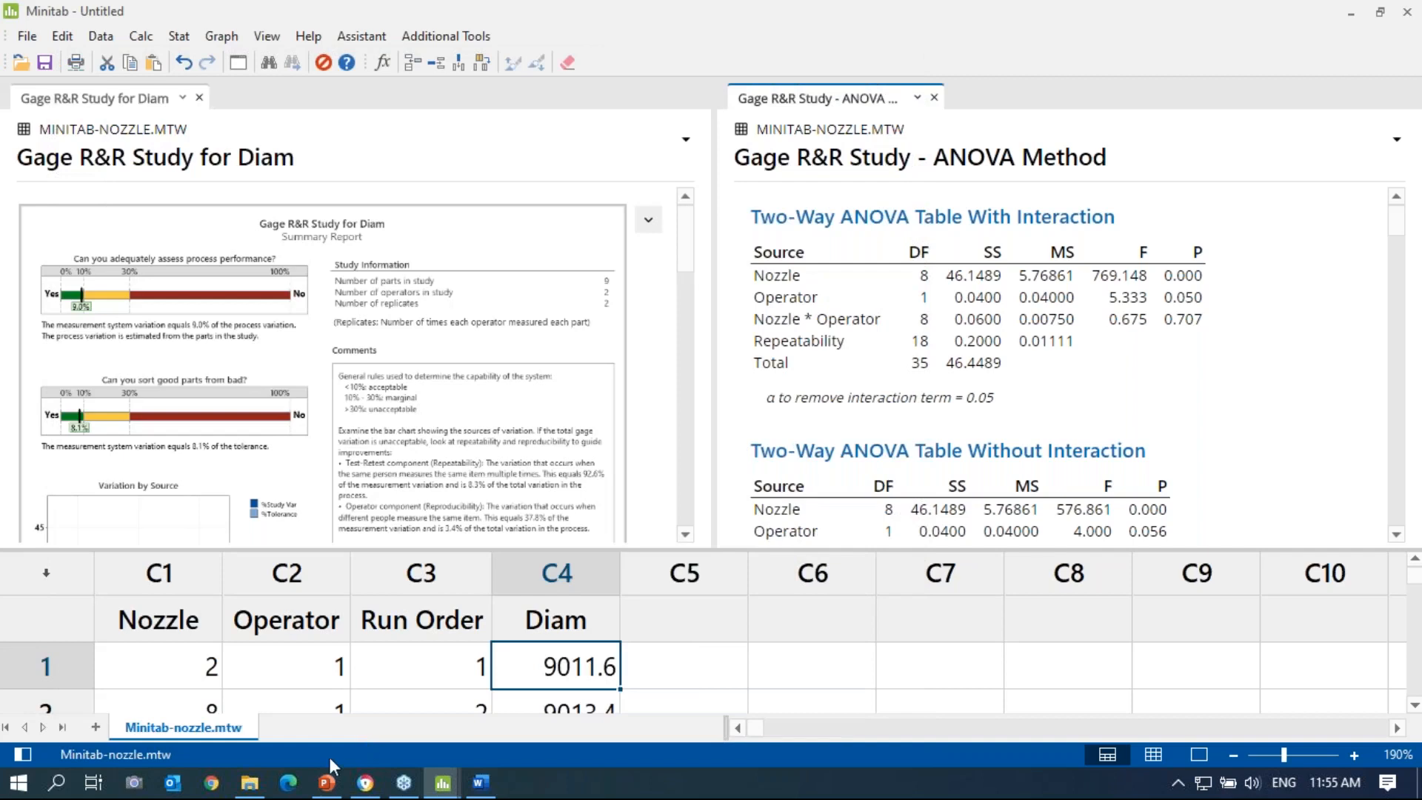
Step: Switch to the PowerPoint presentation and show slide 37 on trying or buying Minitab Statistical Software
scroll(498, 343, down, 10)
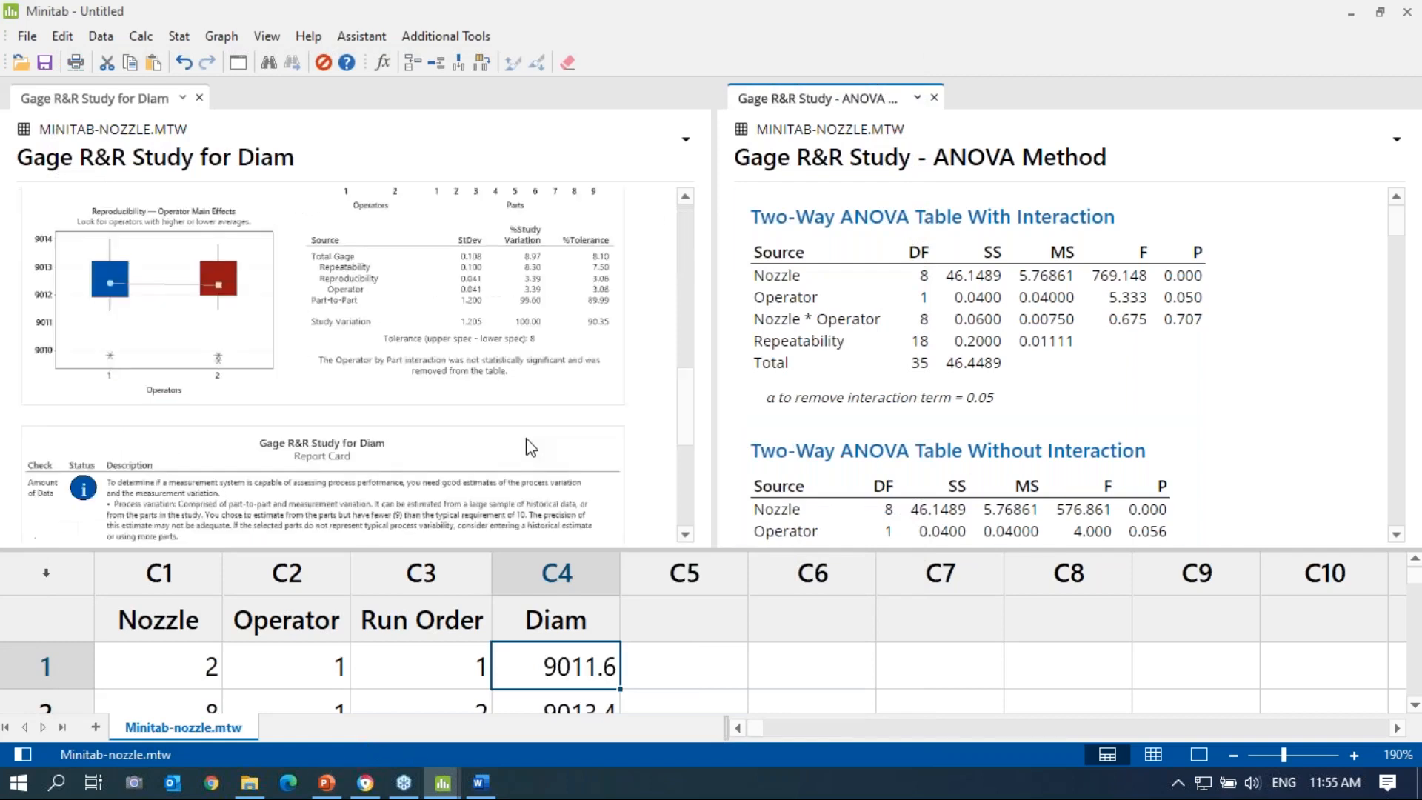
click(327, 782)
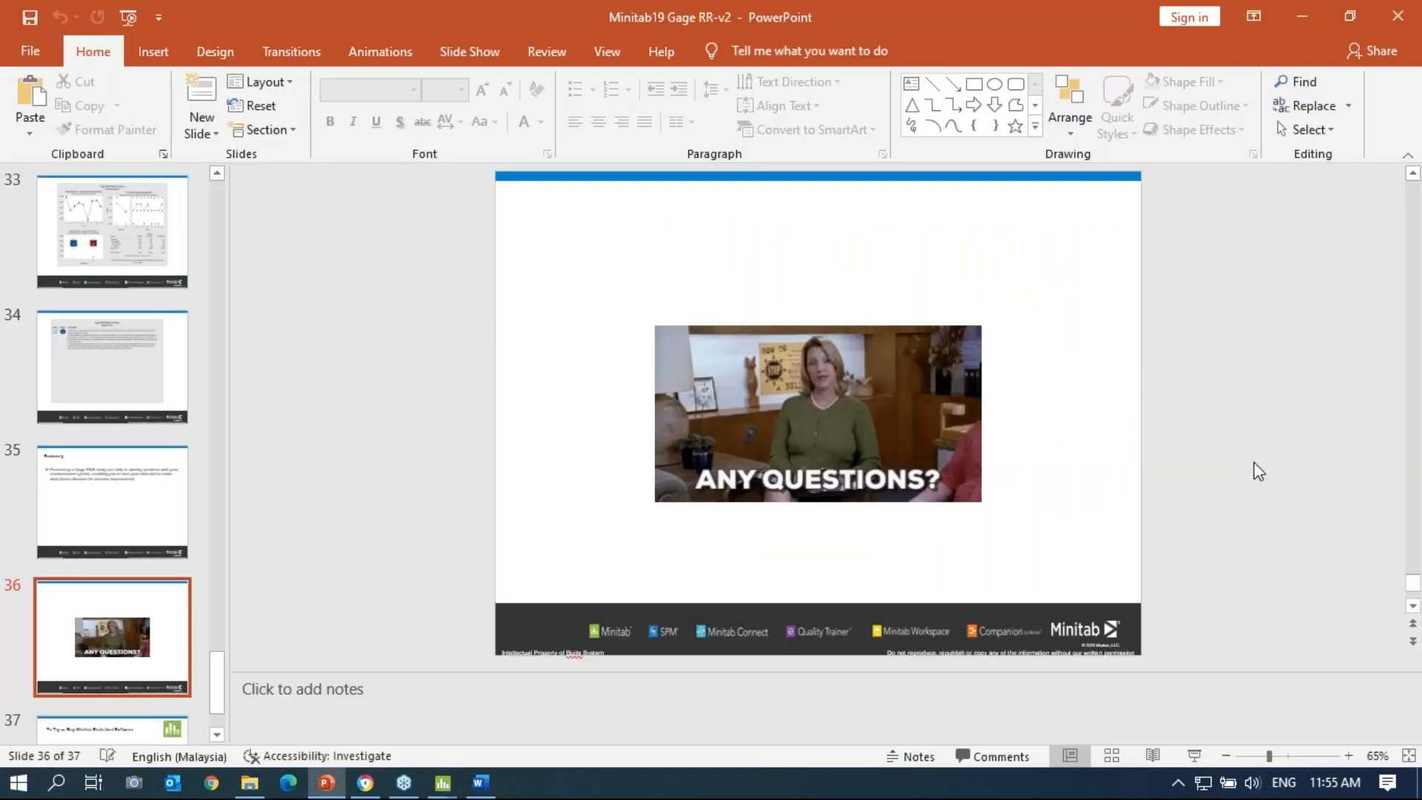
scroll(1255, 473, down, 1)
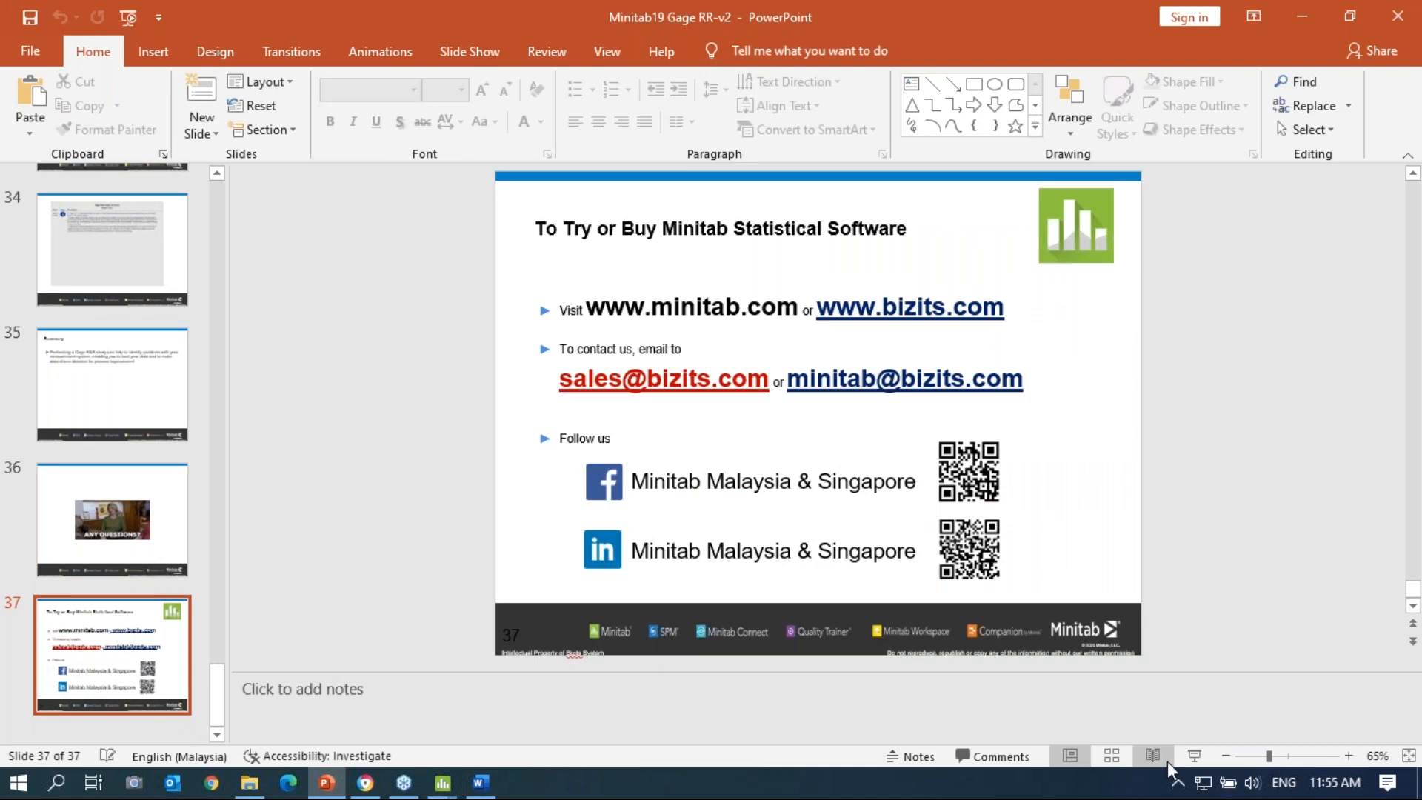